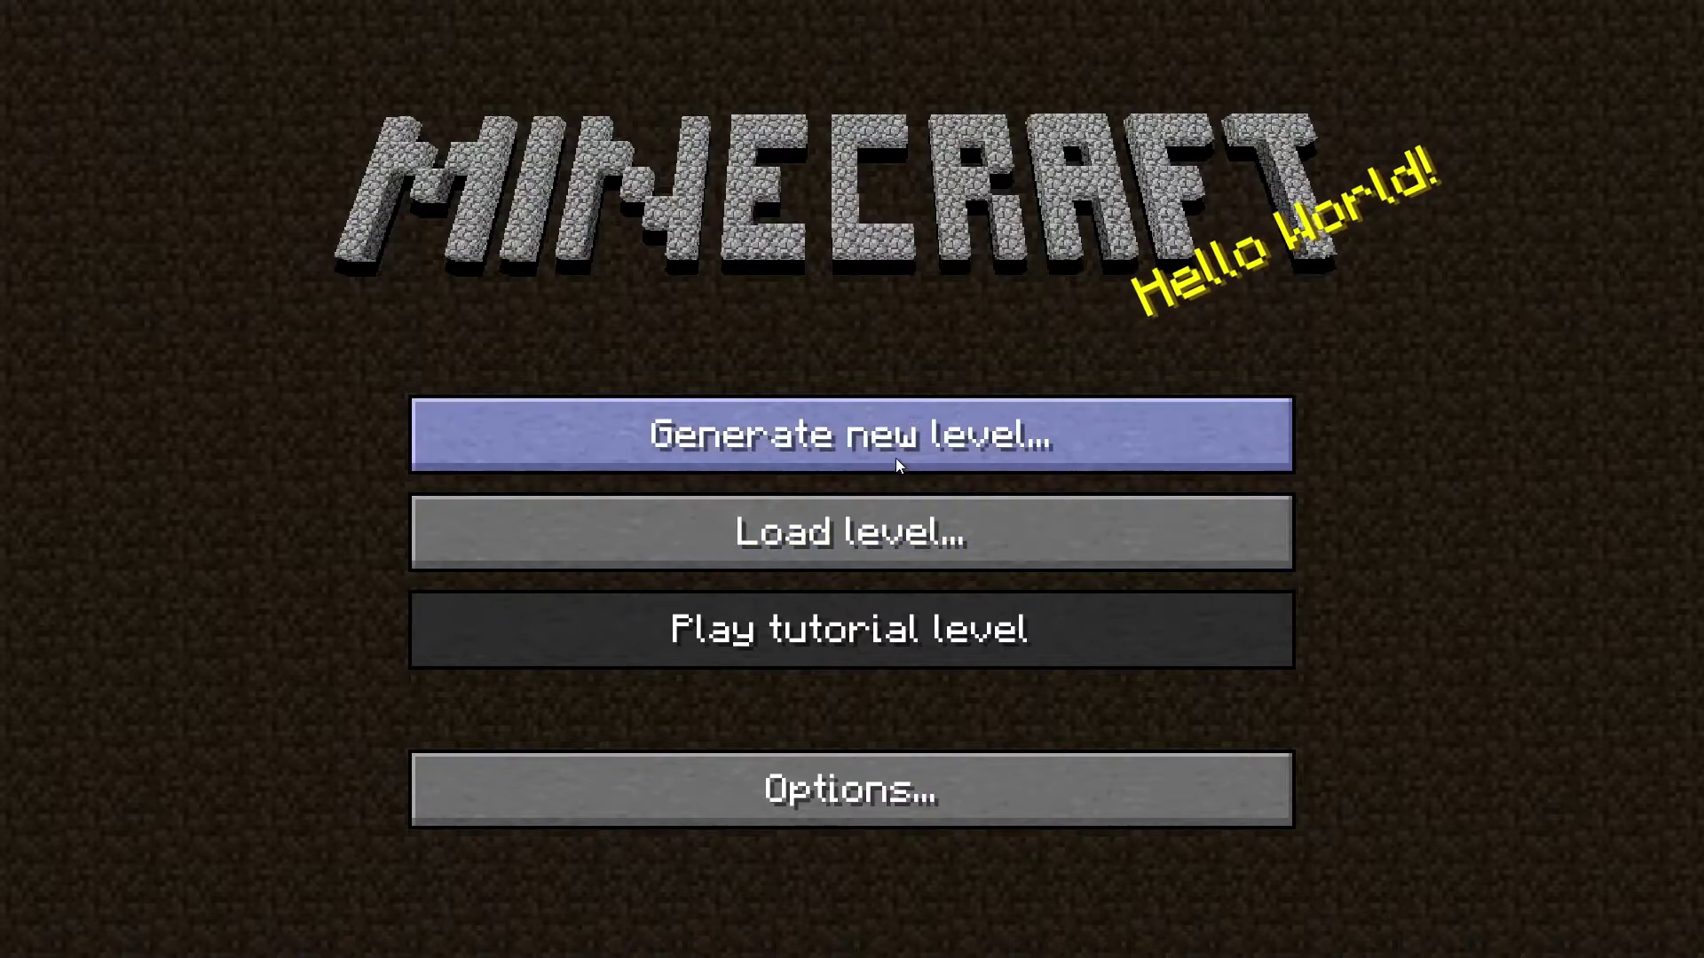
click(876, 779)
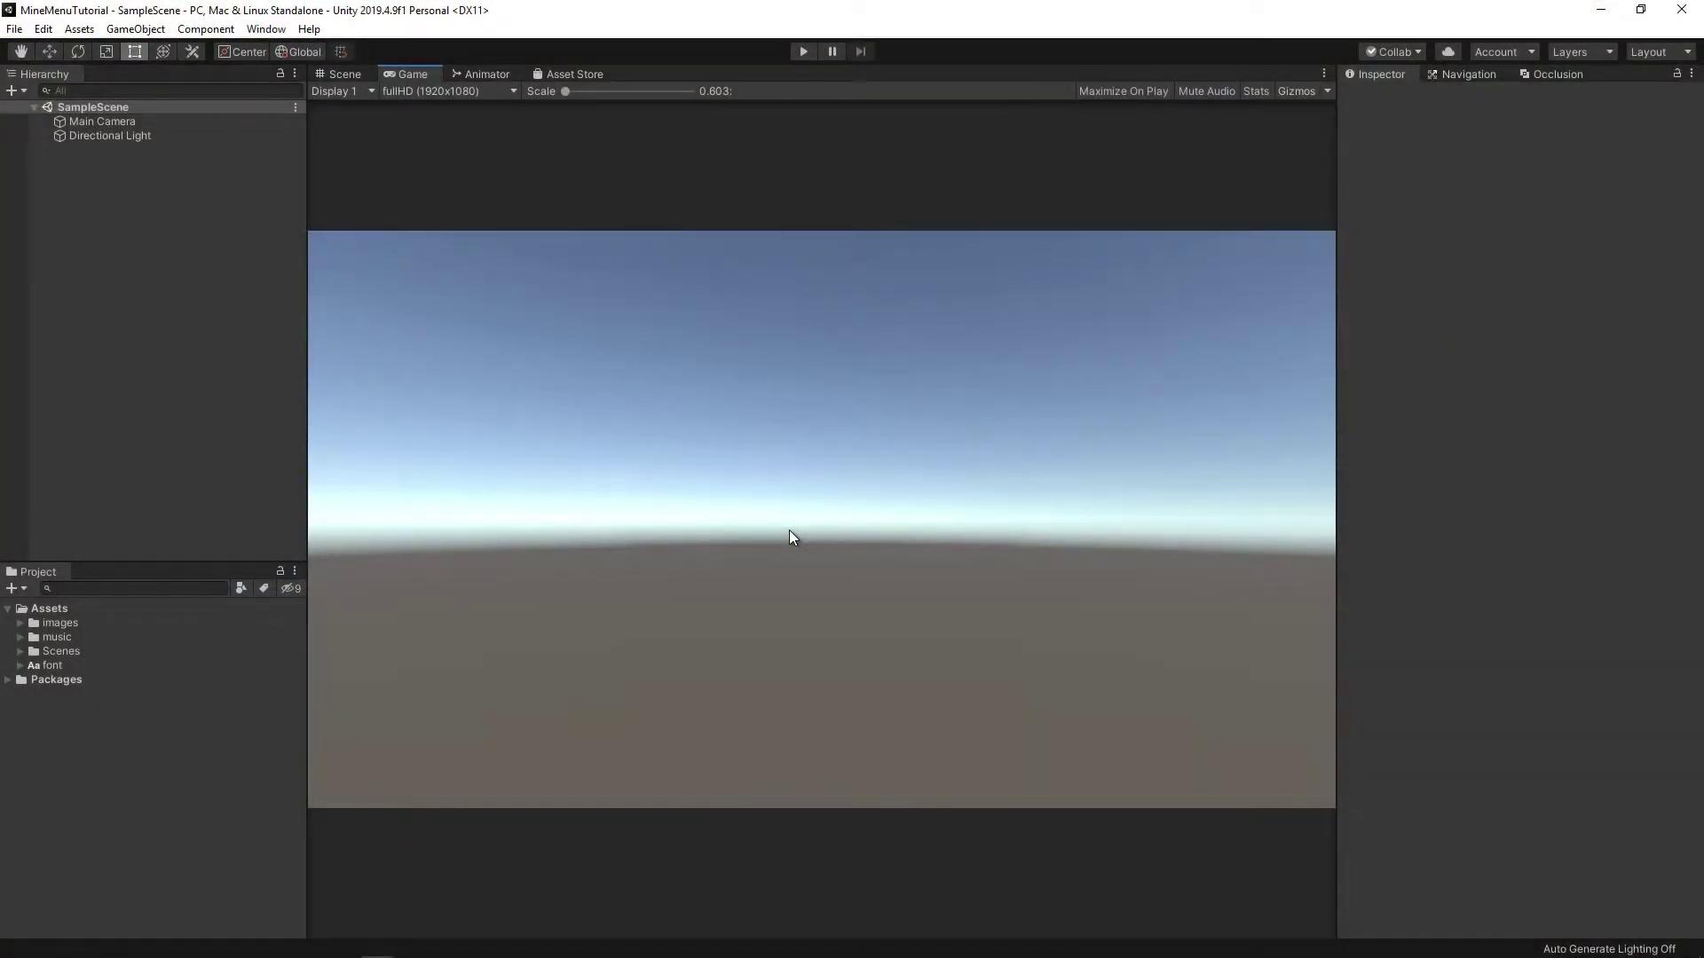
Import the tileset image as texture type Sprite (2D and UI) with sprite mode Multiple and apply the settings.
click(20, 623)
click(57, 666)
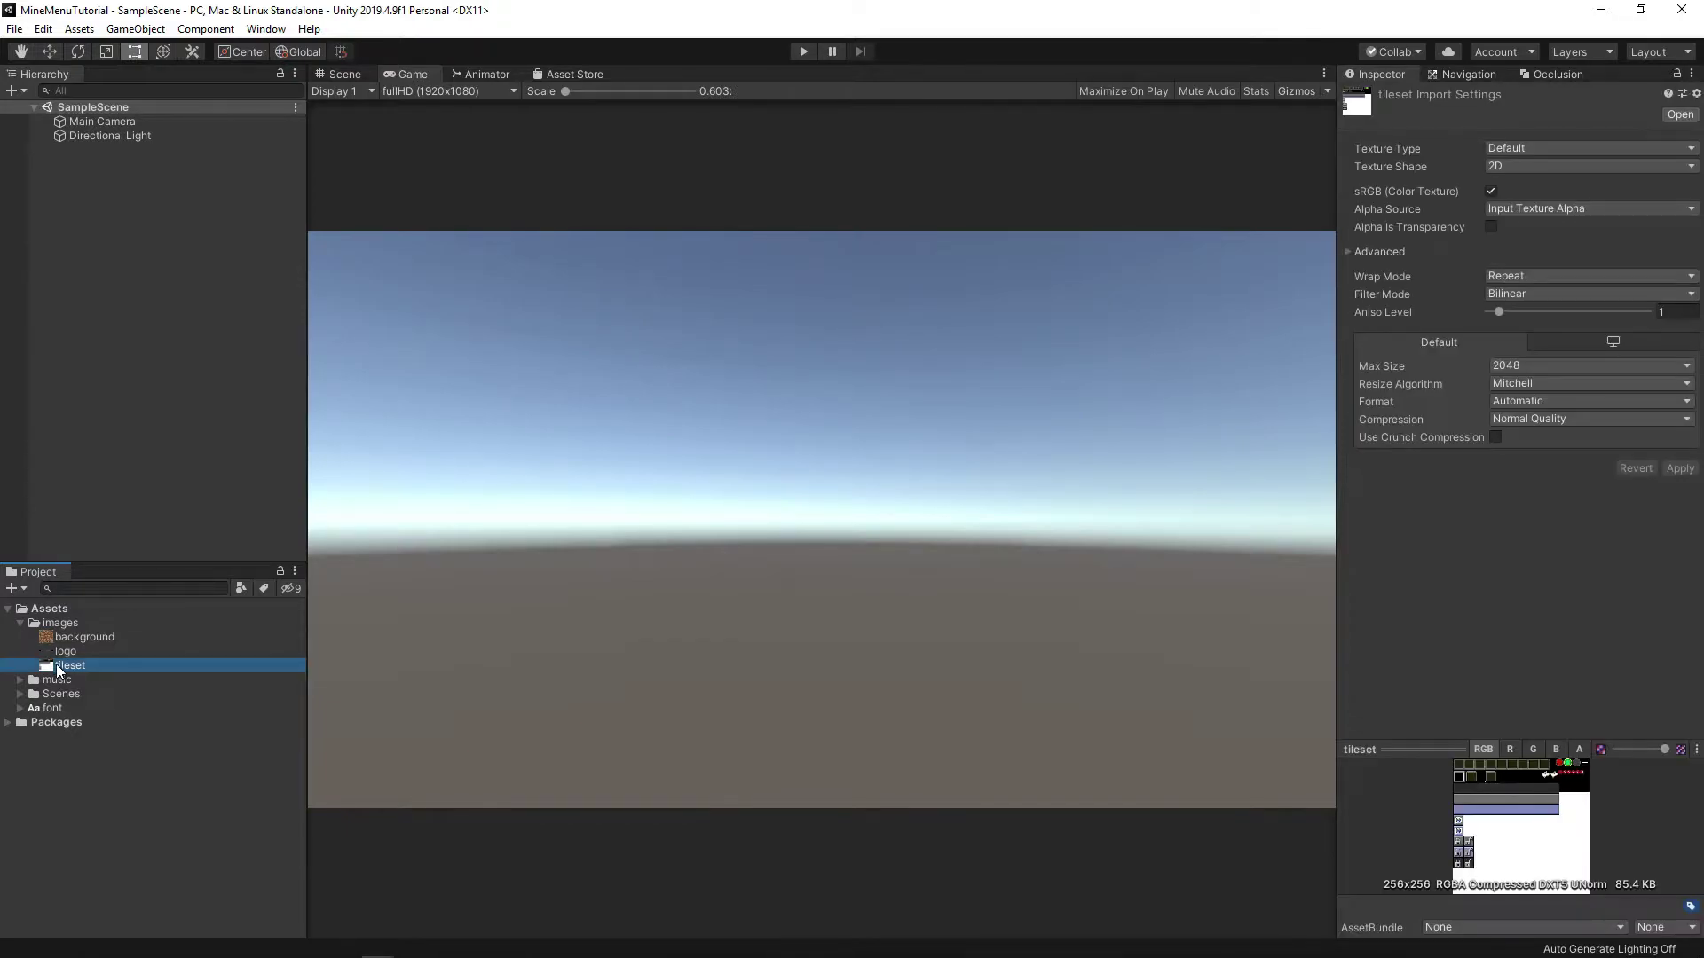
click(1509, 148)
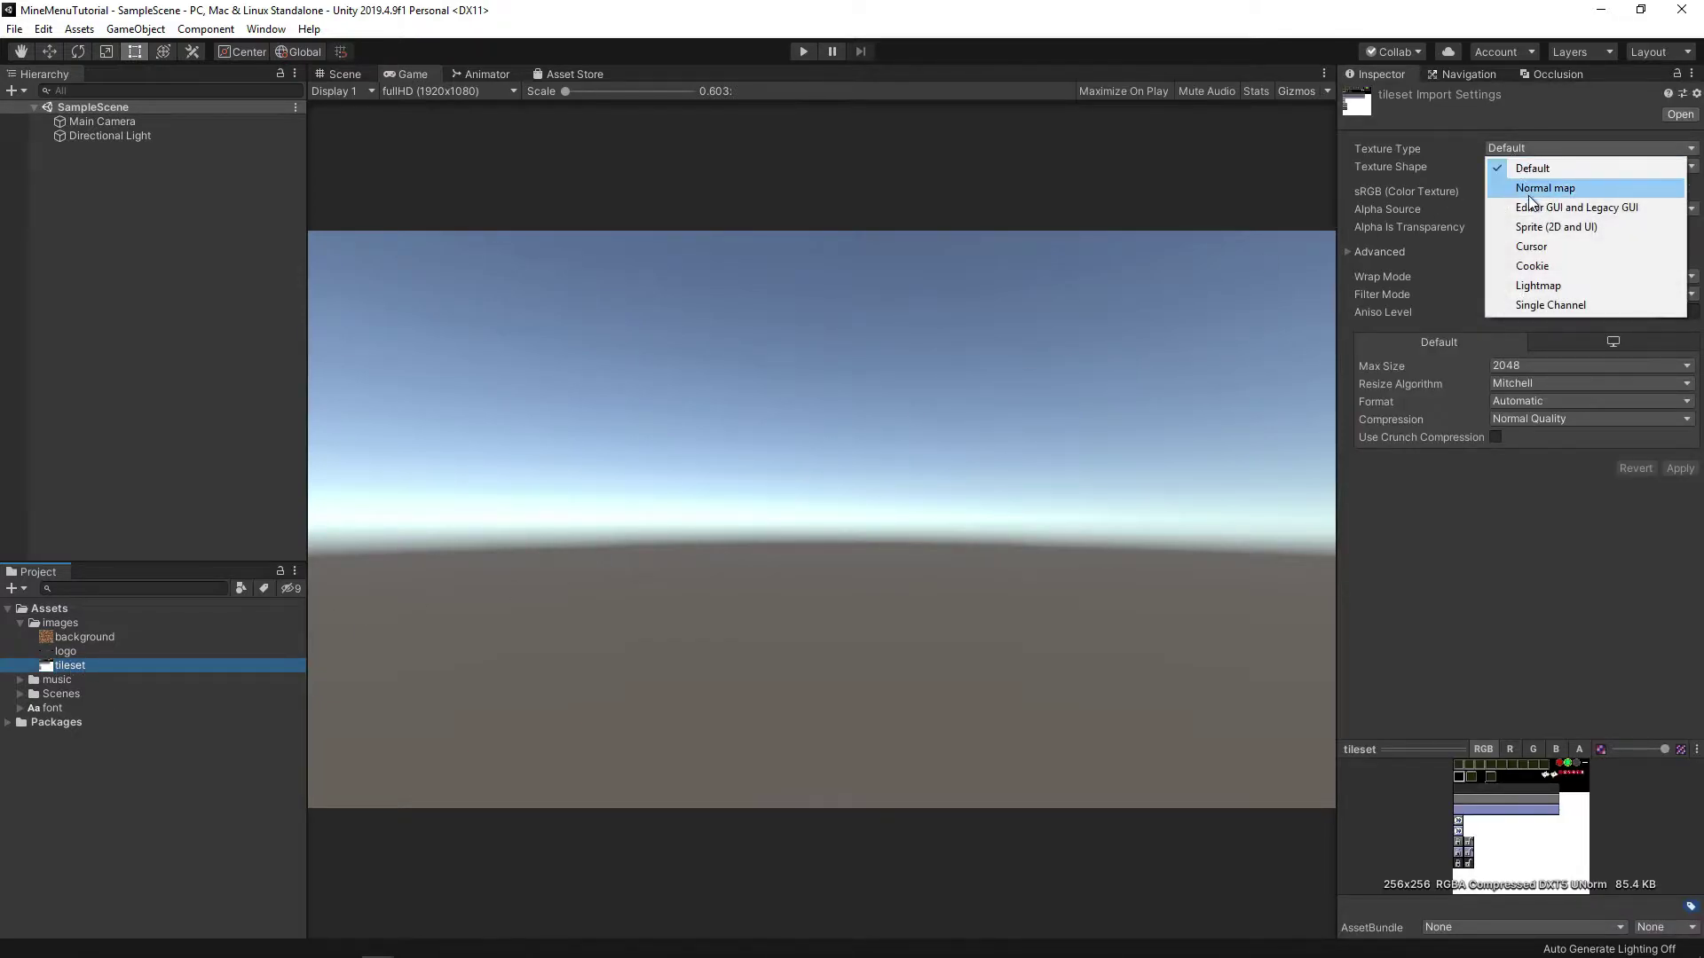
click(1531, 224)
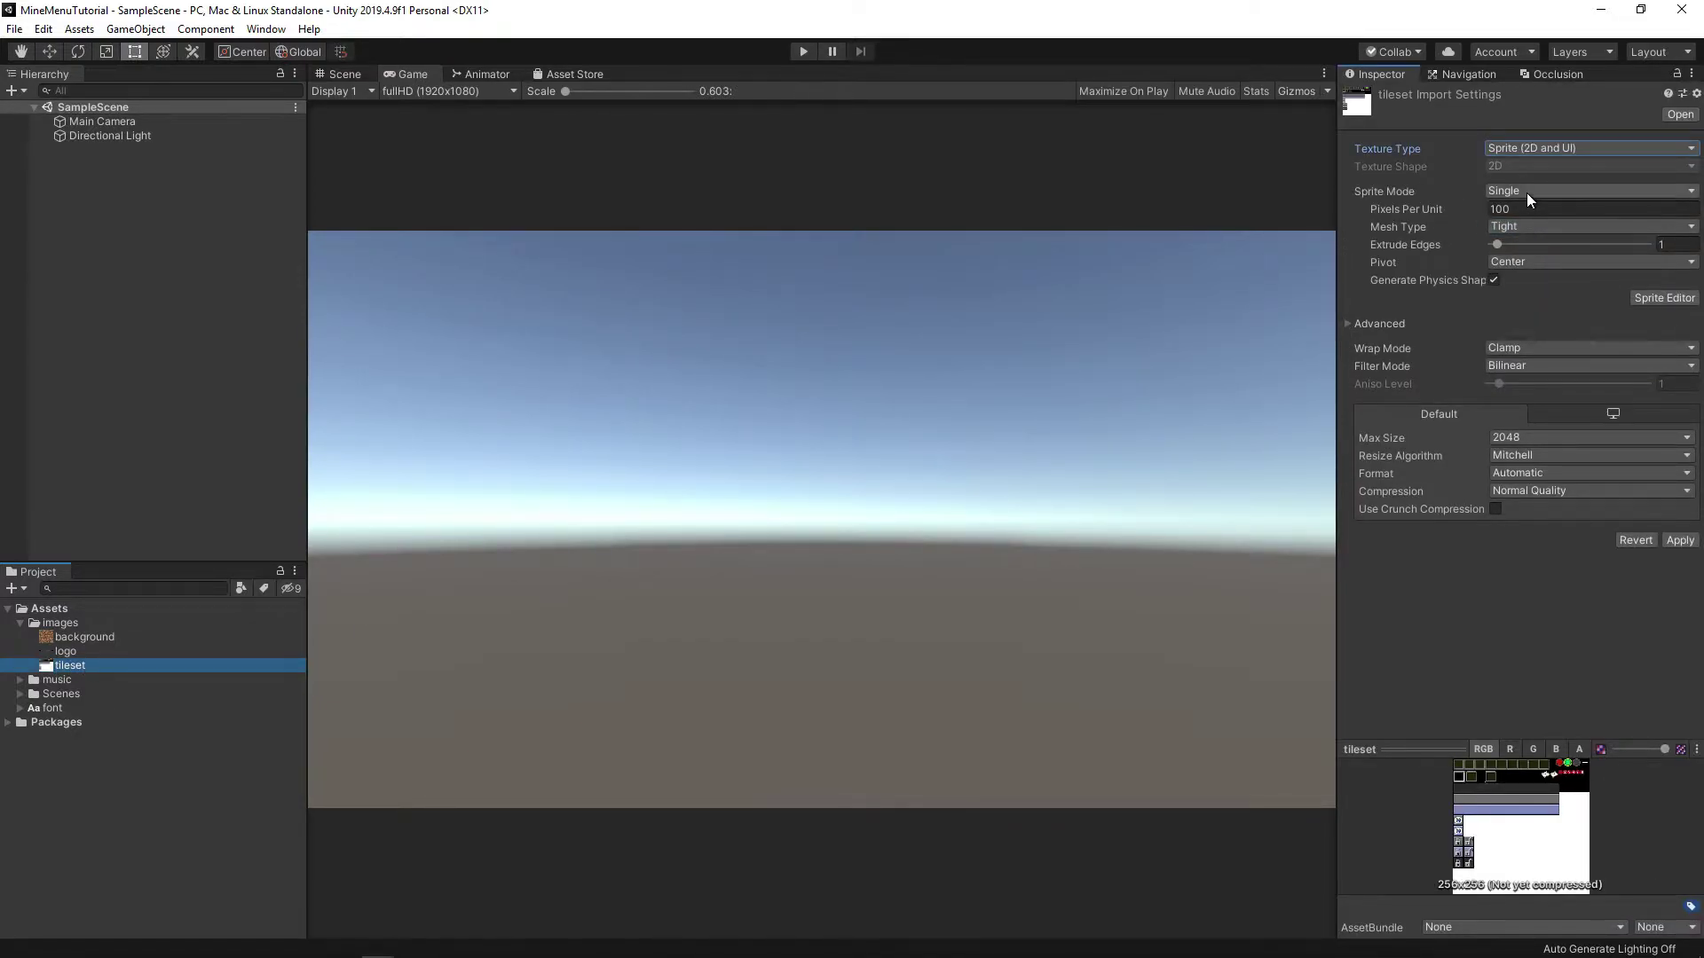
click(1527, 193)
click(1528, 226)
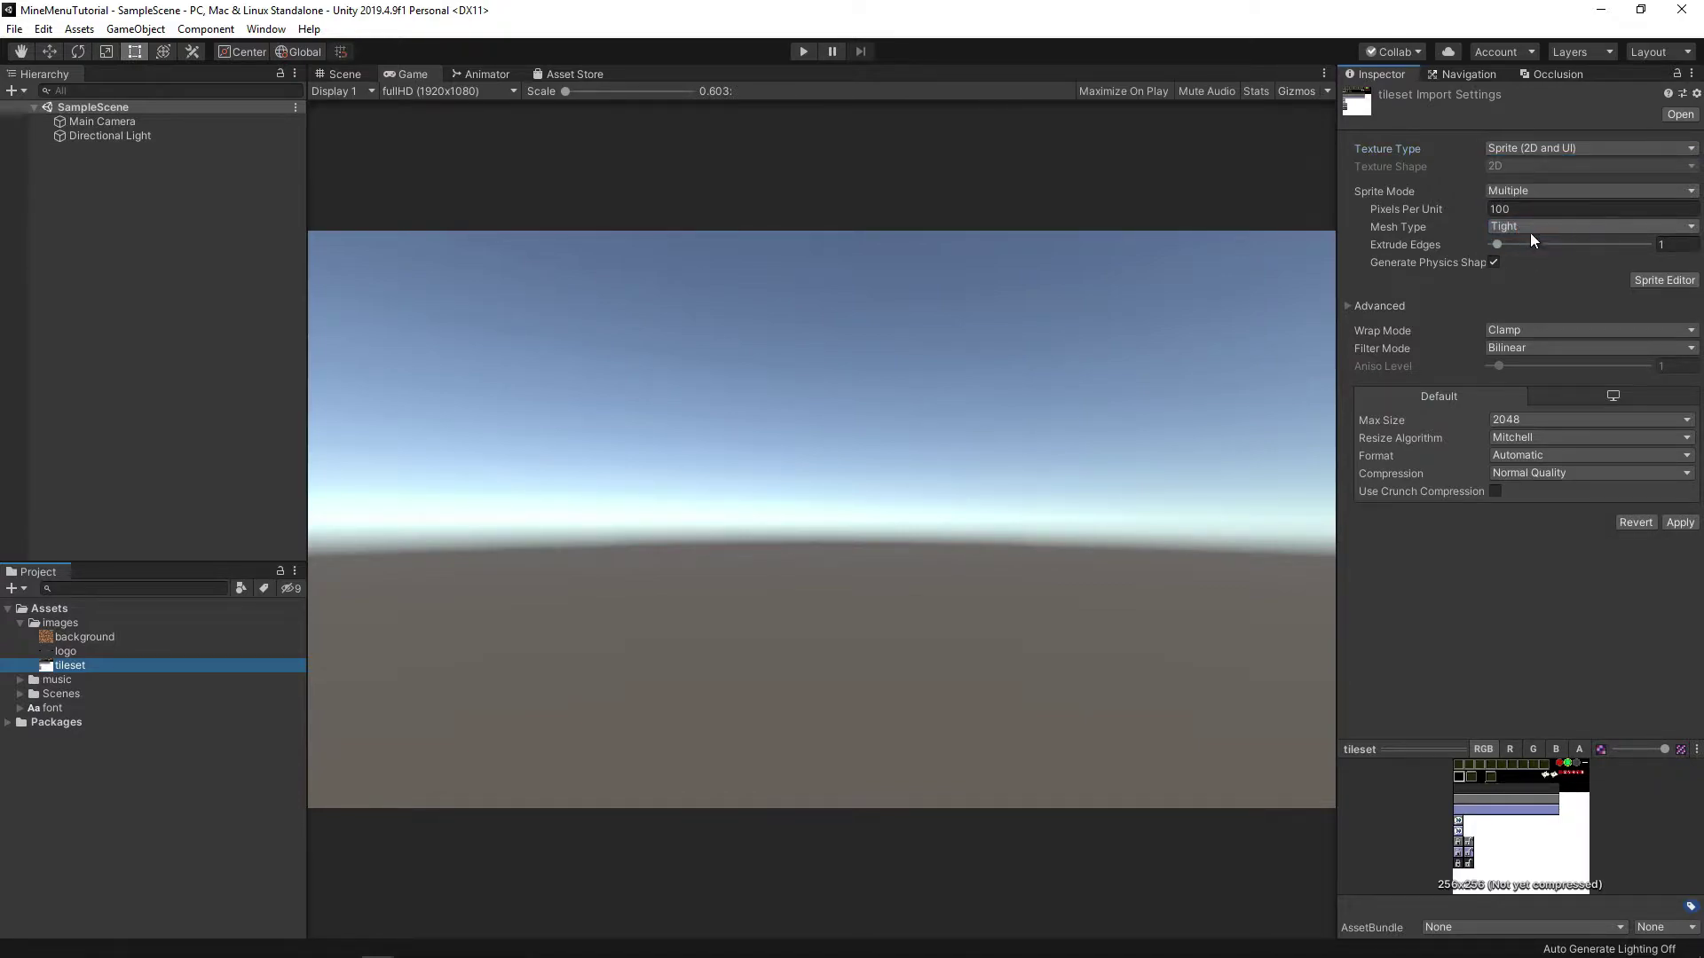
click(1680, 522)
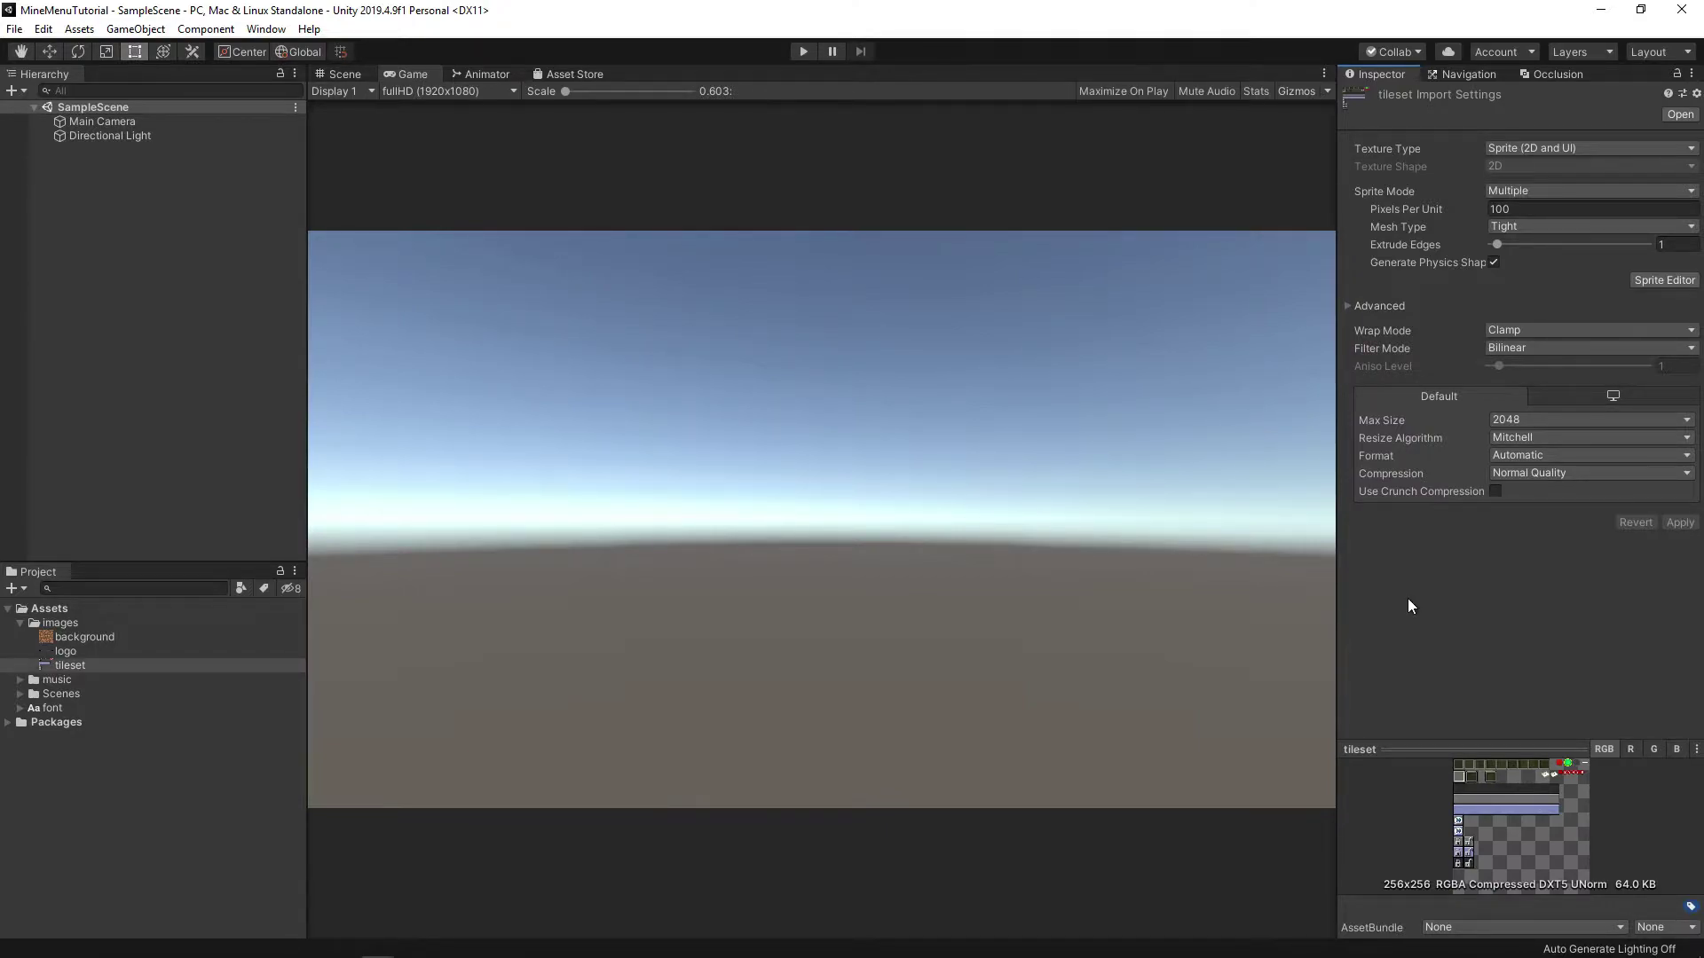
Install the 2D Sprite package from the Unity Registry so the Sprite Editor can be used.
click(1651, 279)
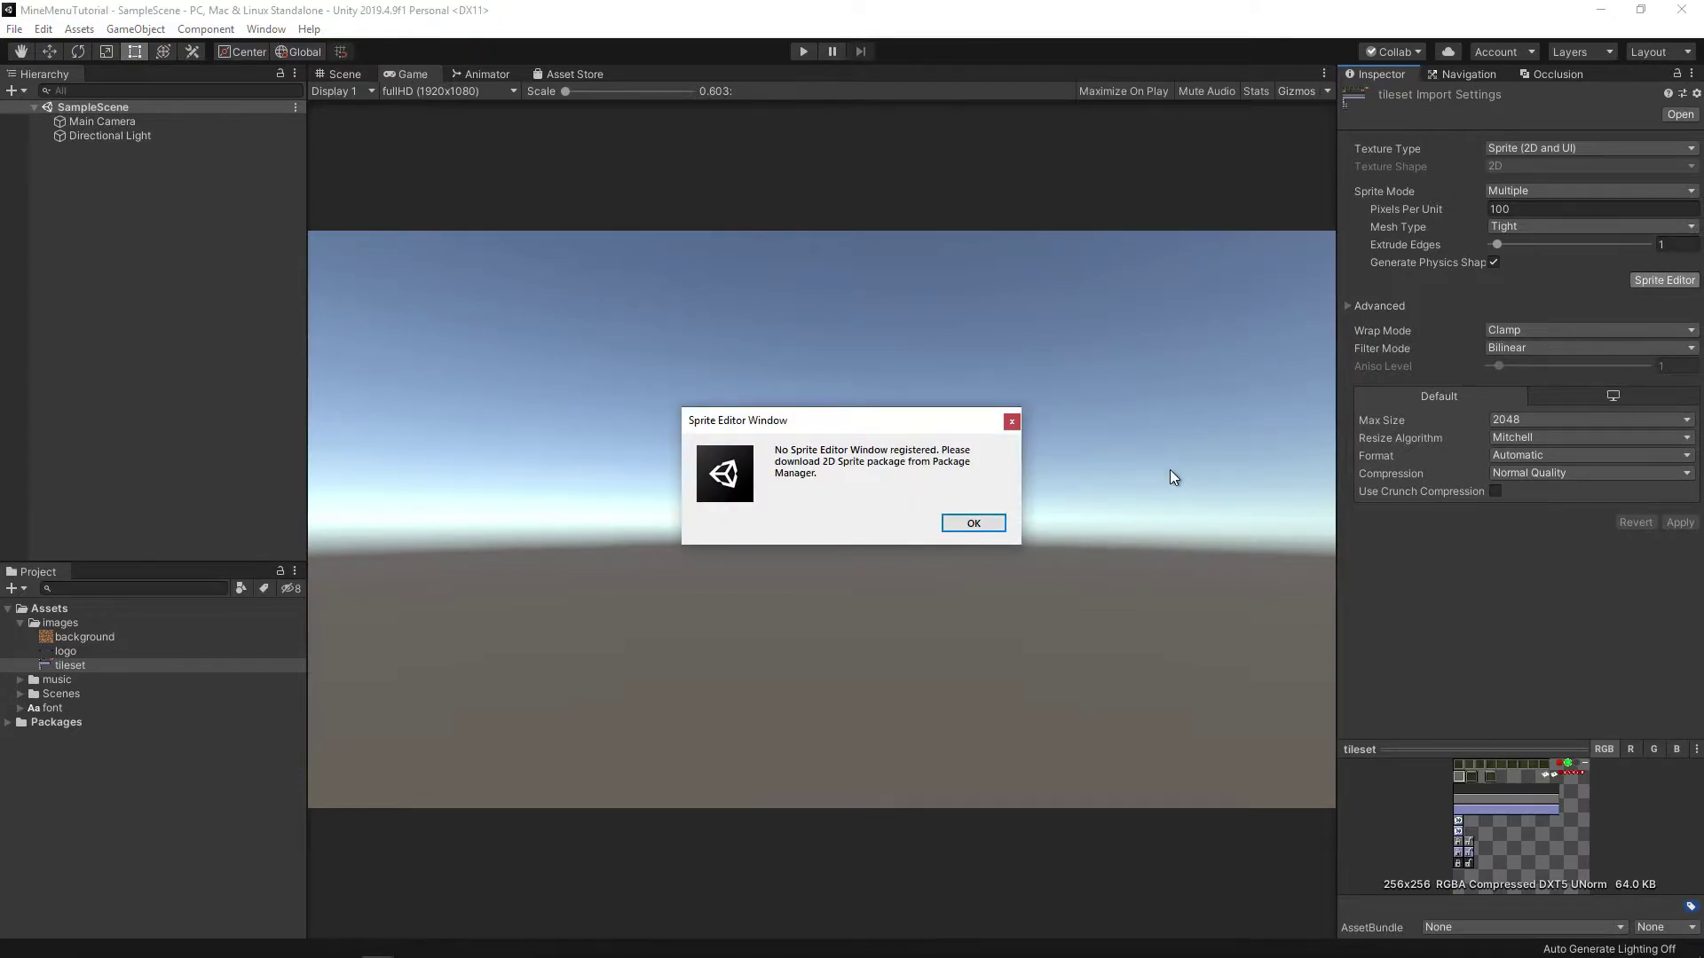
click(977, 522)
click(266, 28)
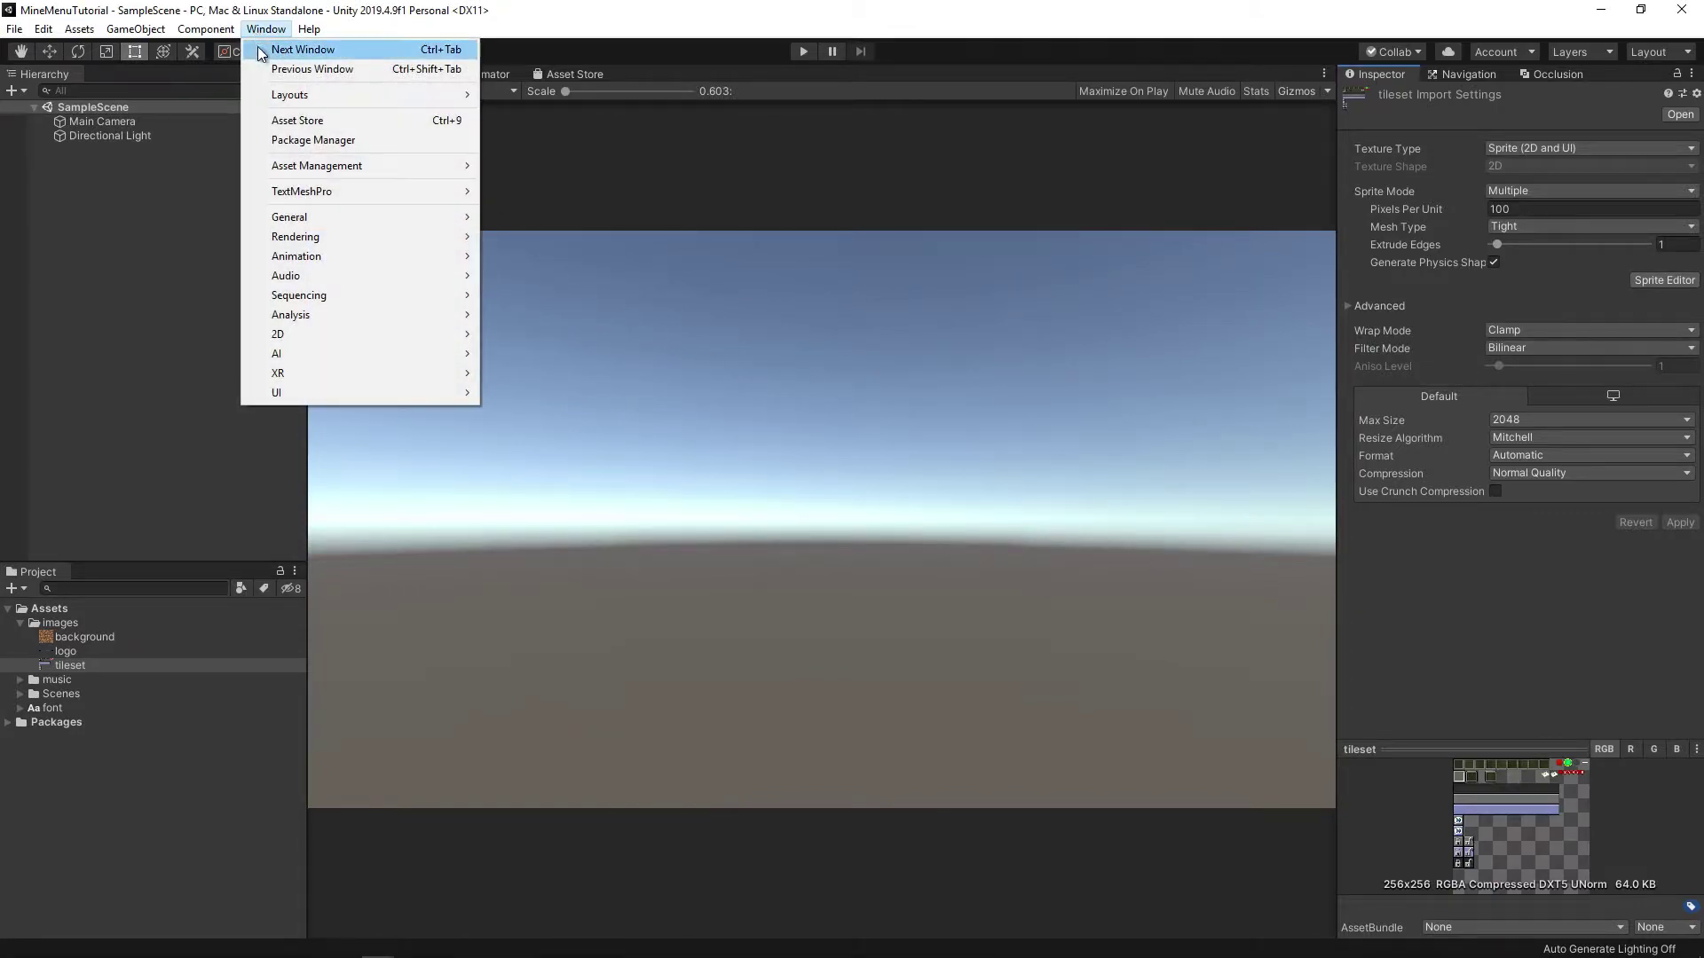
click(293, 142)
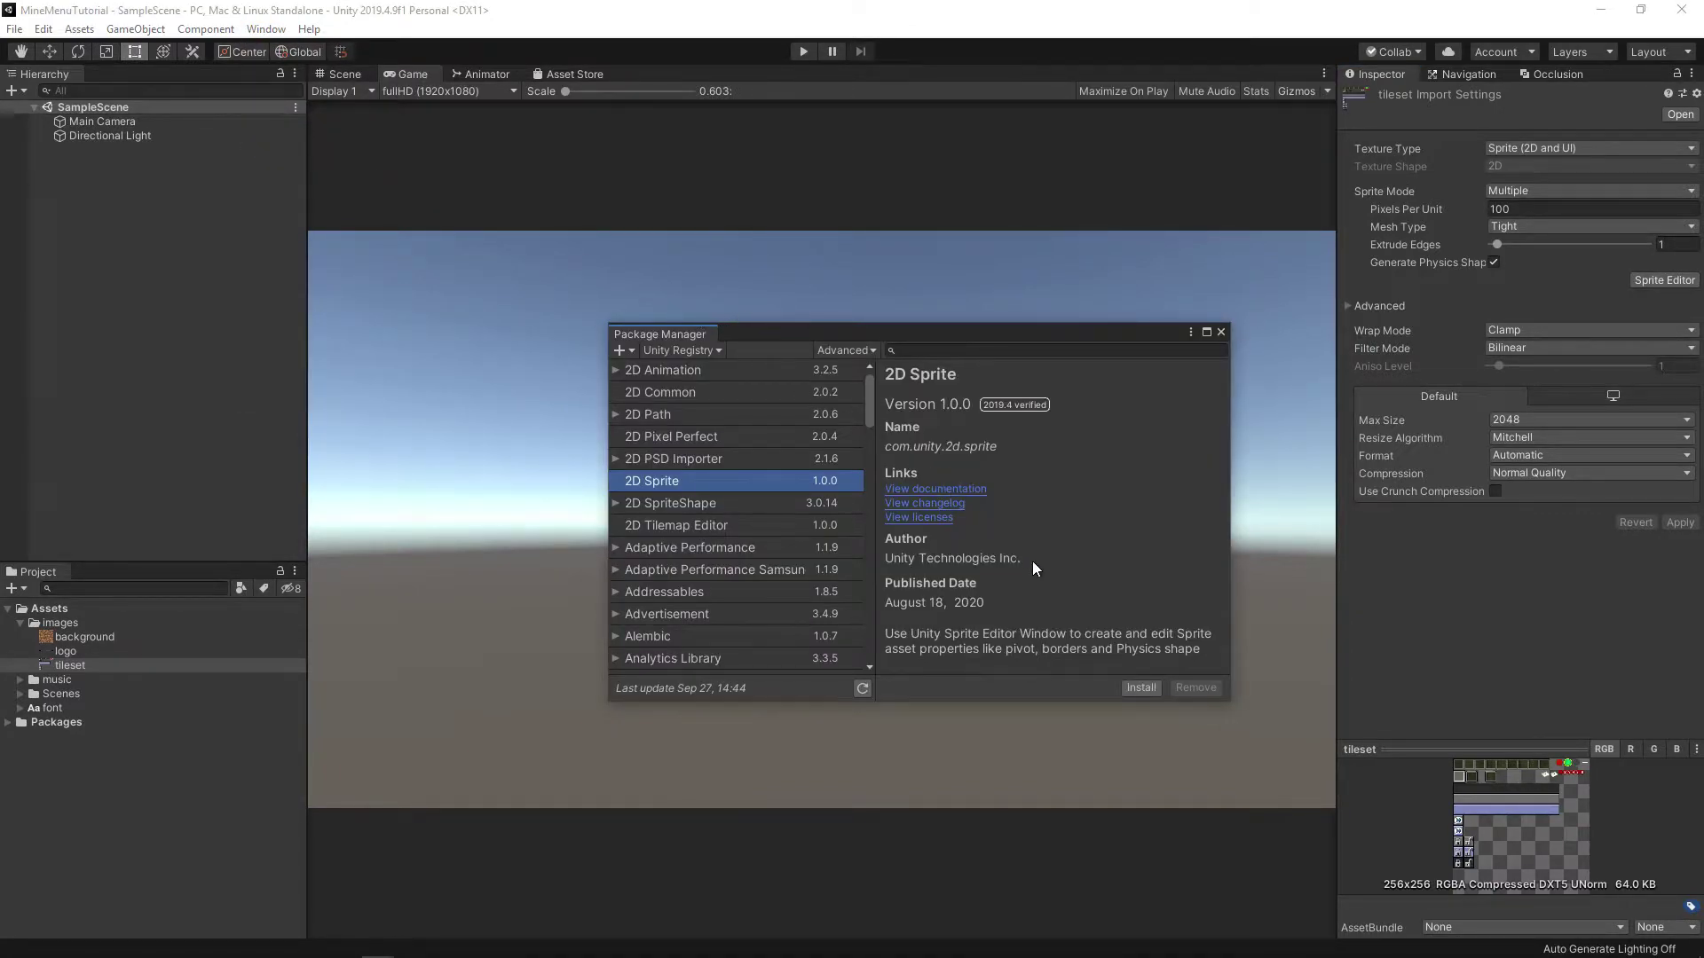
click(1140, 688)
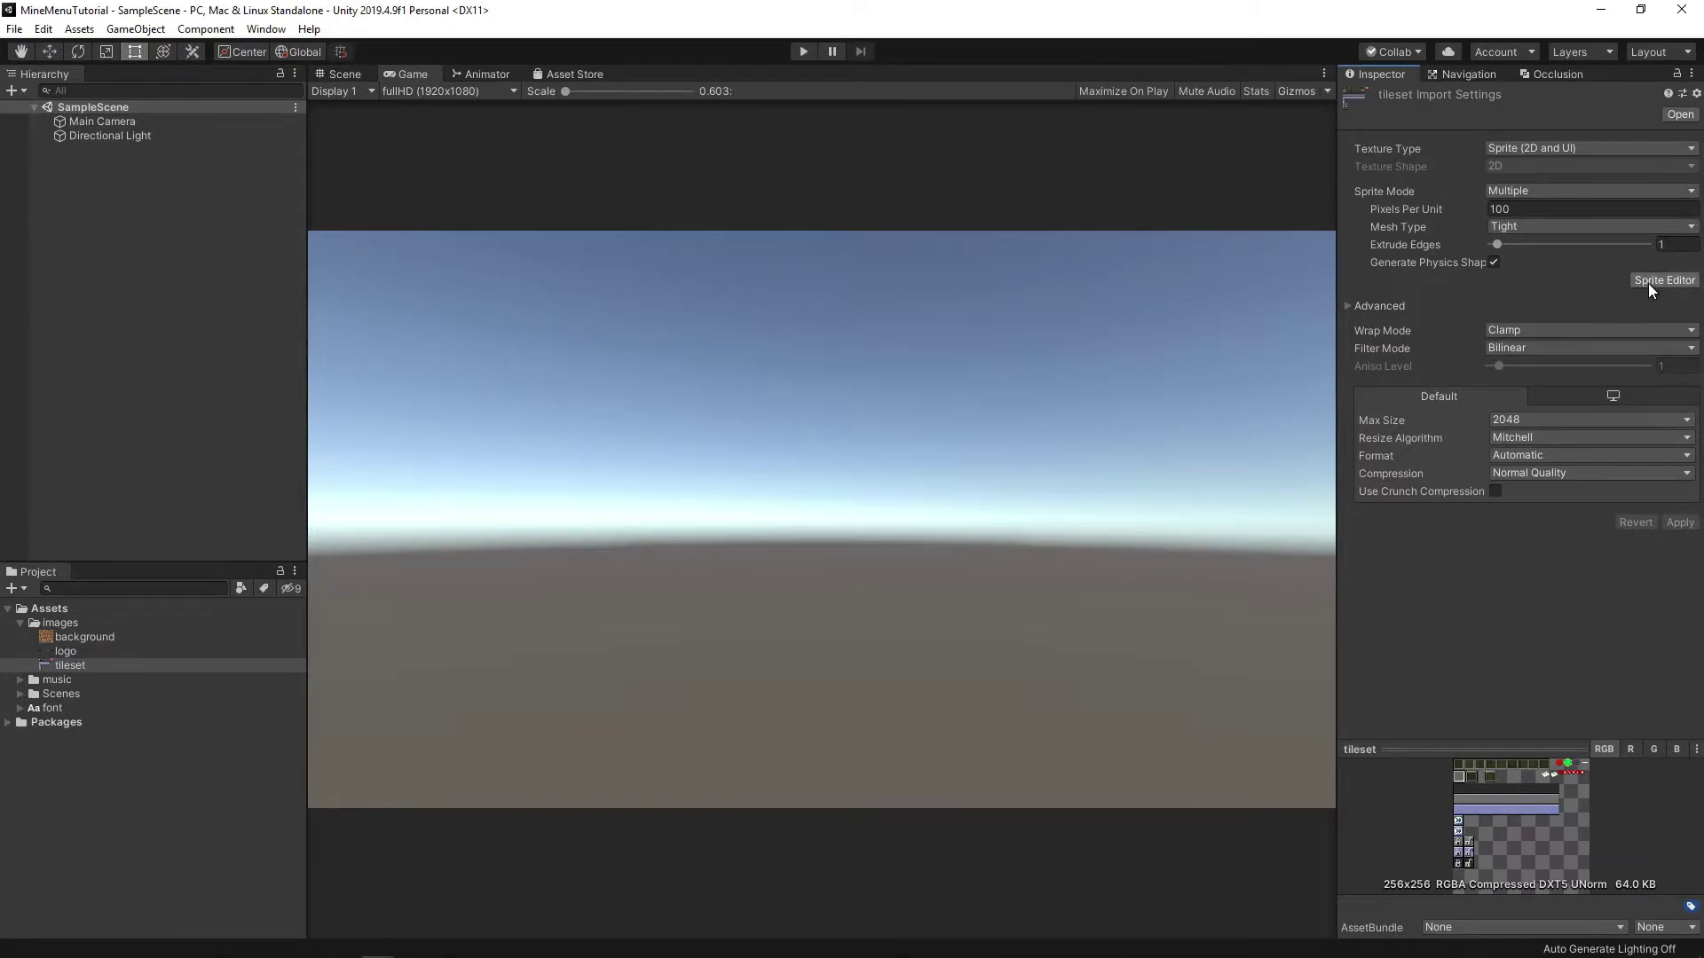
Define the three wide button bars of the tileset as separate sprites with borders in the Sprite Editor and apply the slicing.
click(1648, 282)
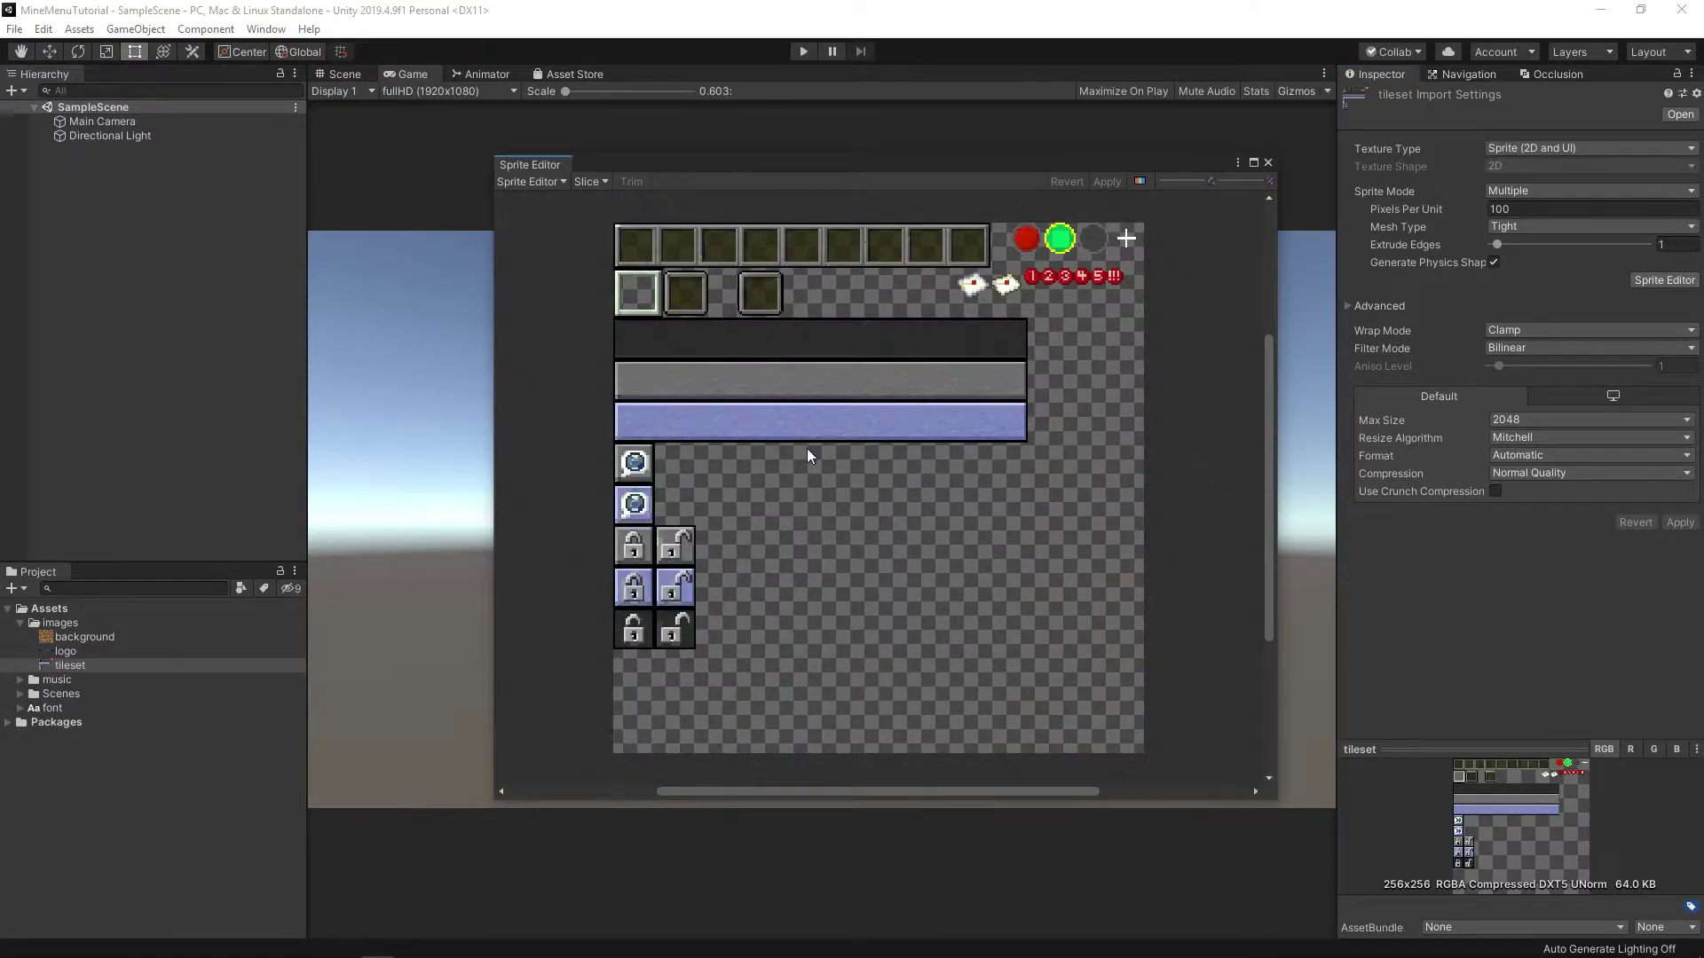
drag(614, 321, 1026, 360)
scroll(611, 343, up, 5)
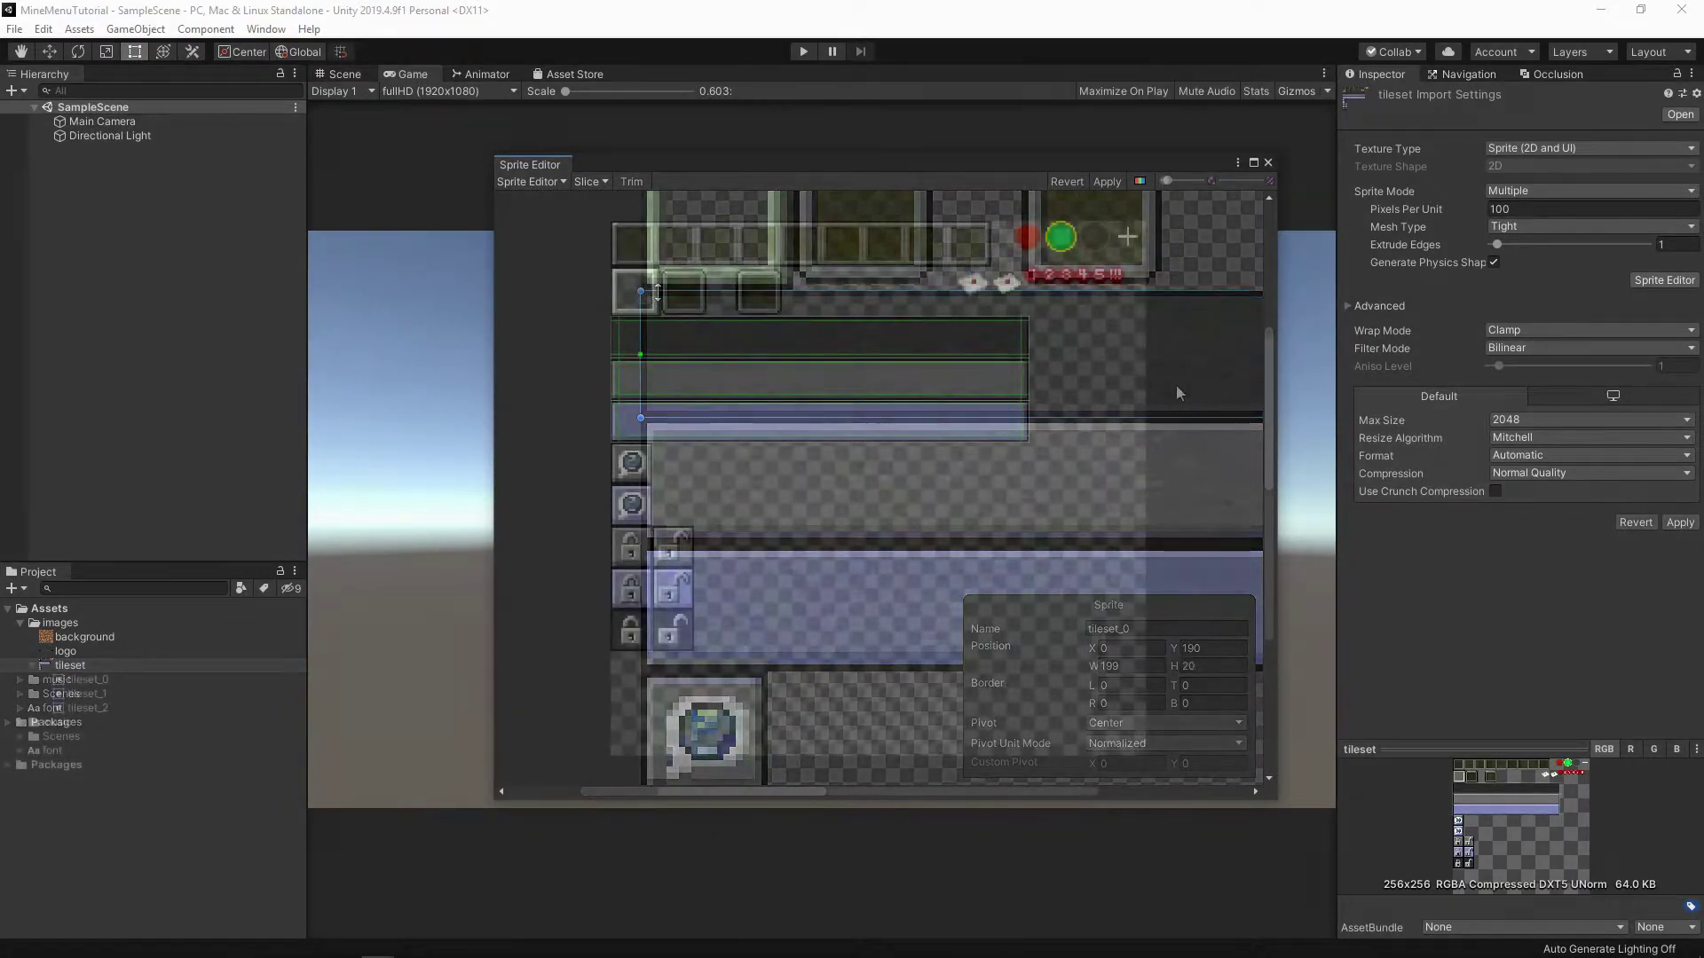
click(78, 672)
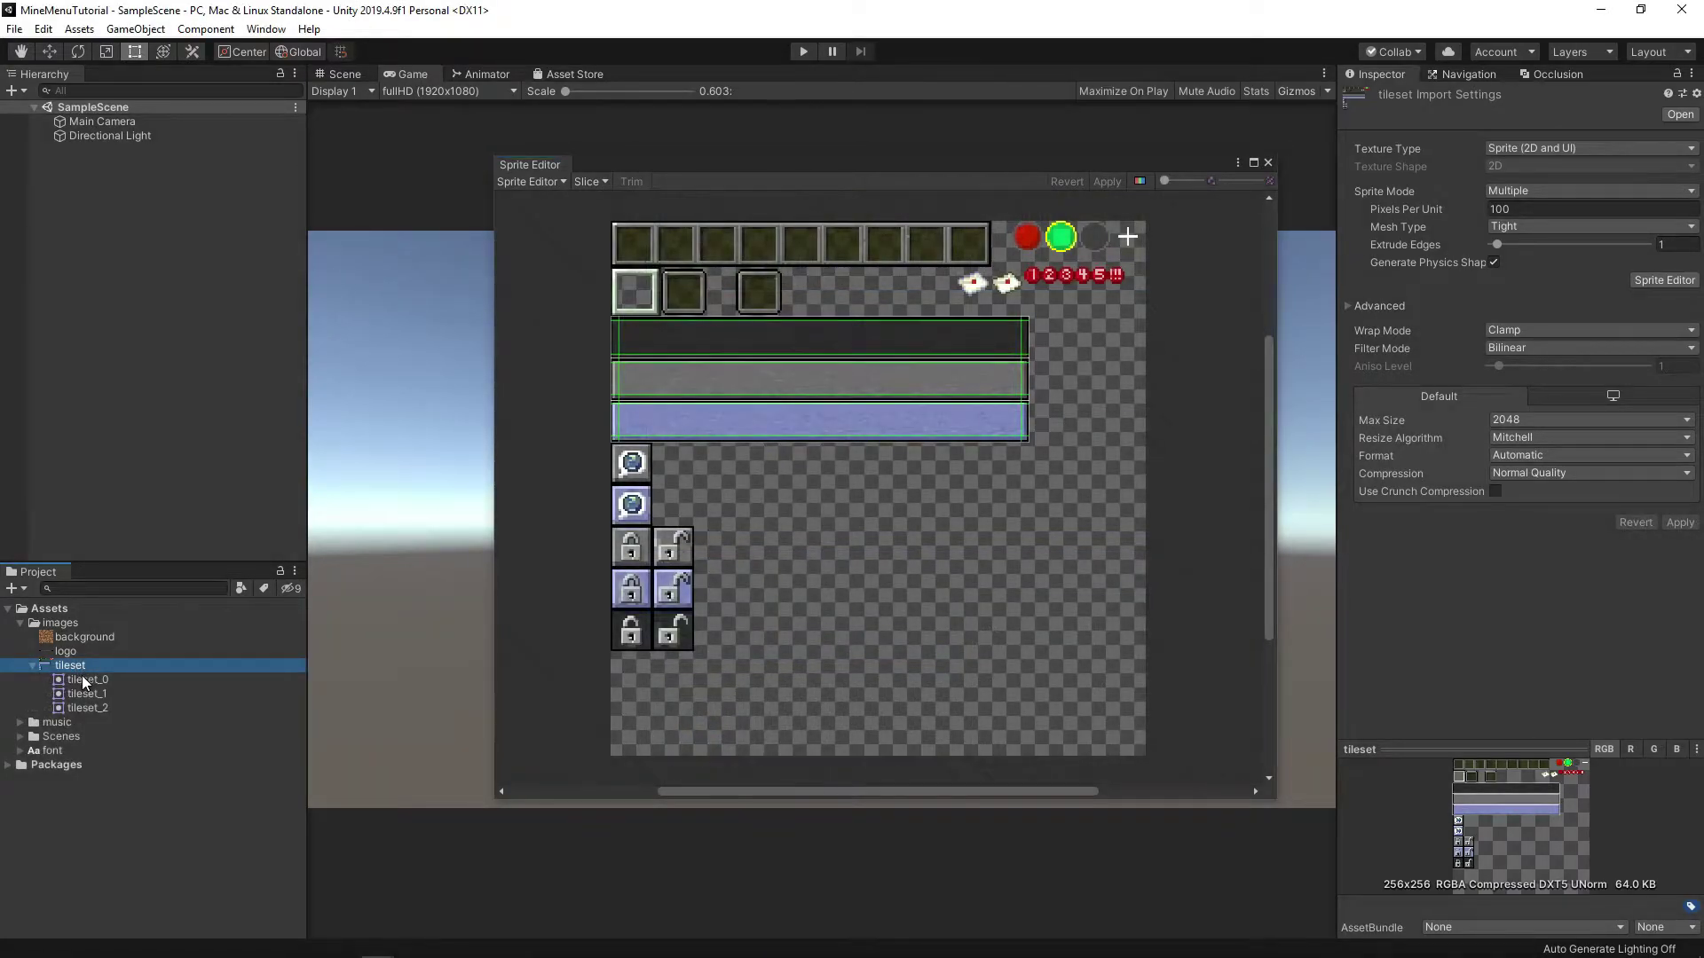
click(82, 693)
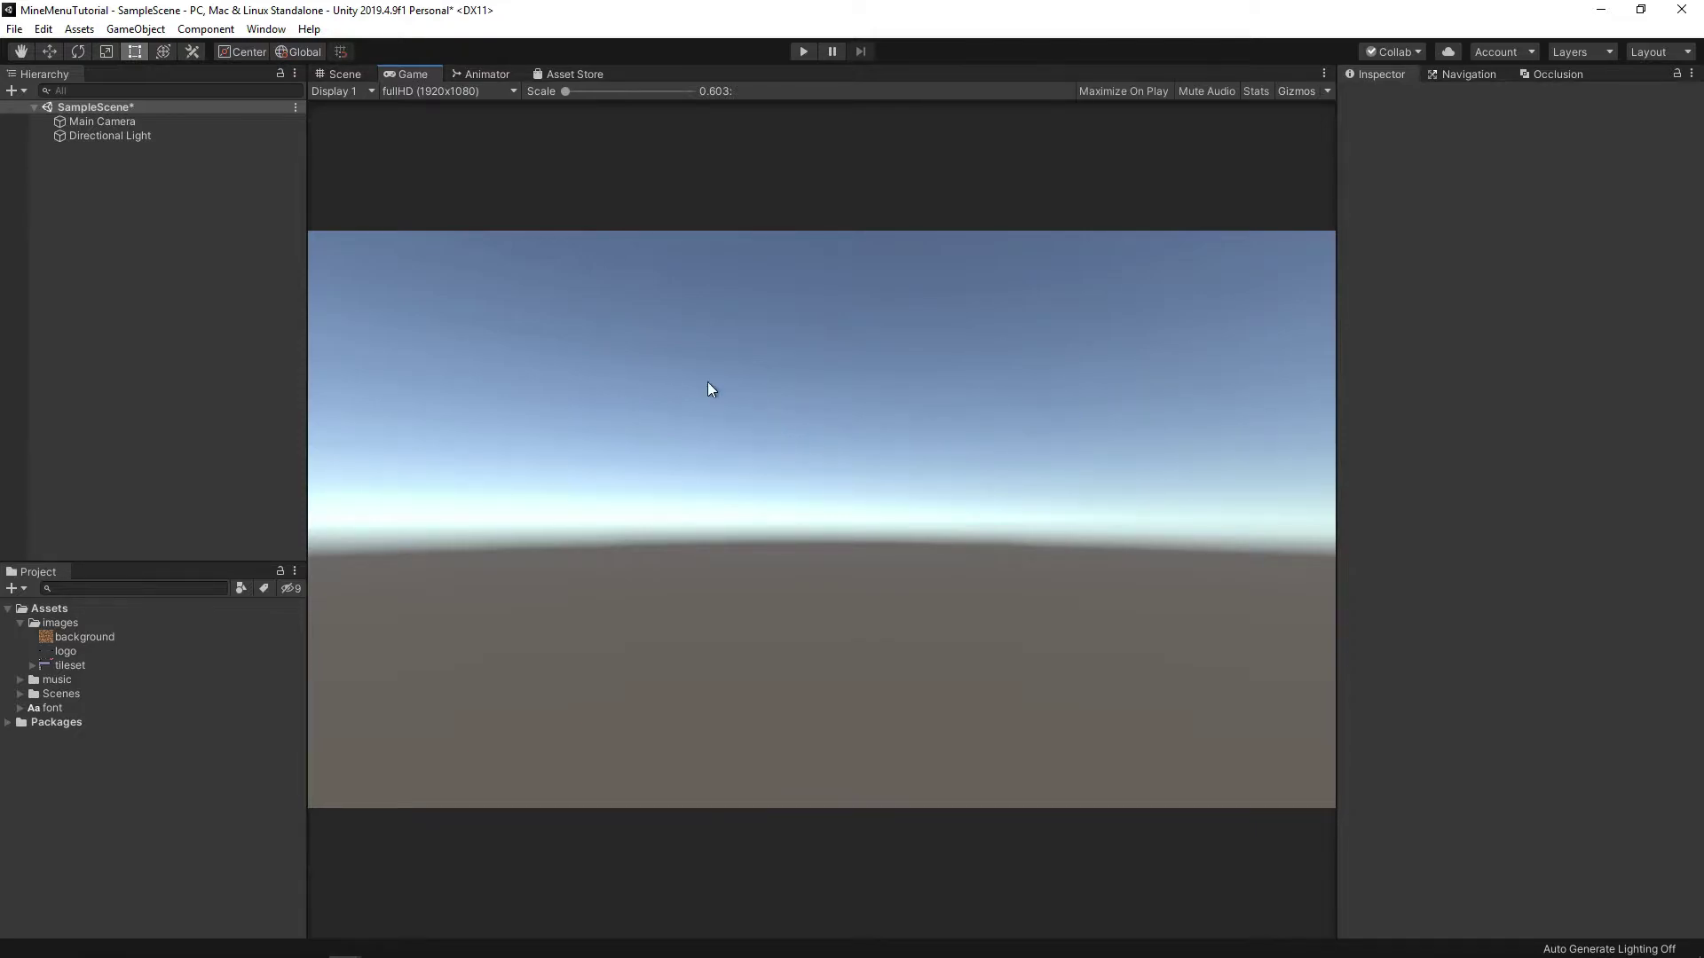
Add a UI button with width 1000 and height 90, and assign tileset_1 as its source image.
click(135, 28)
mouse_move(159, 205)
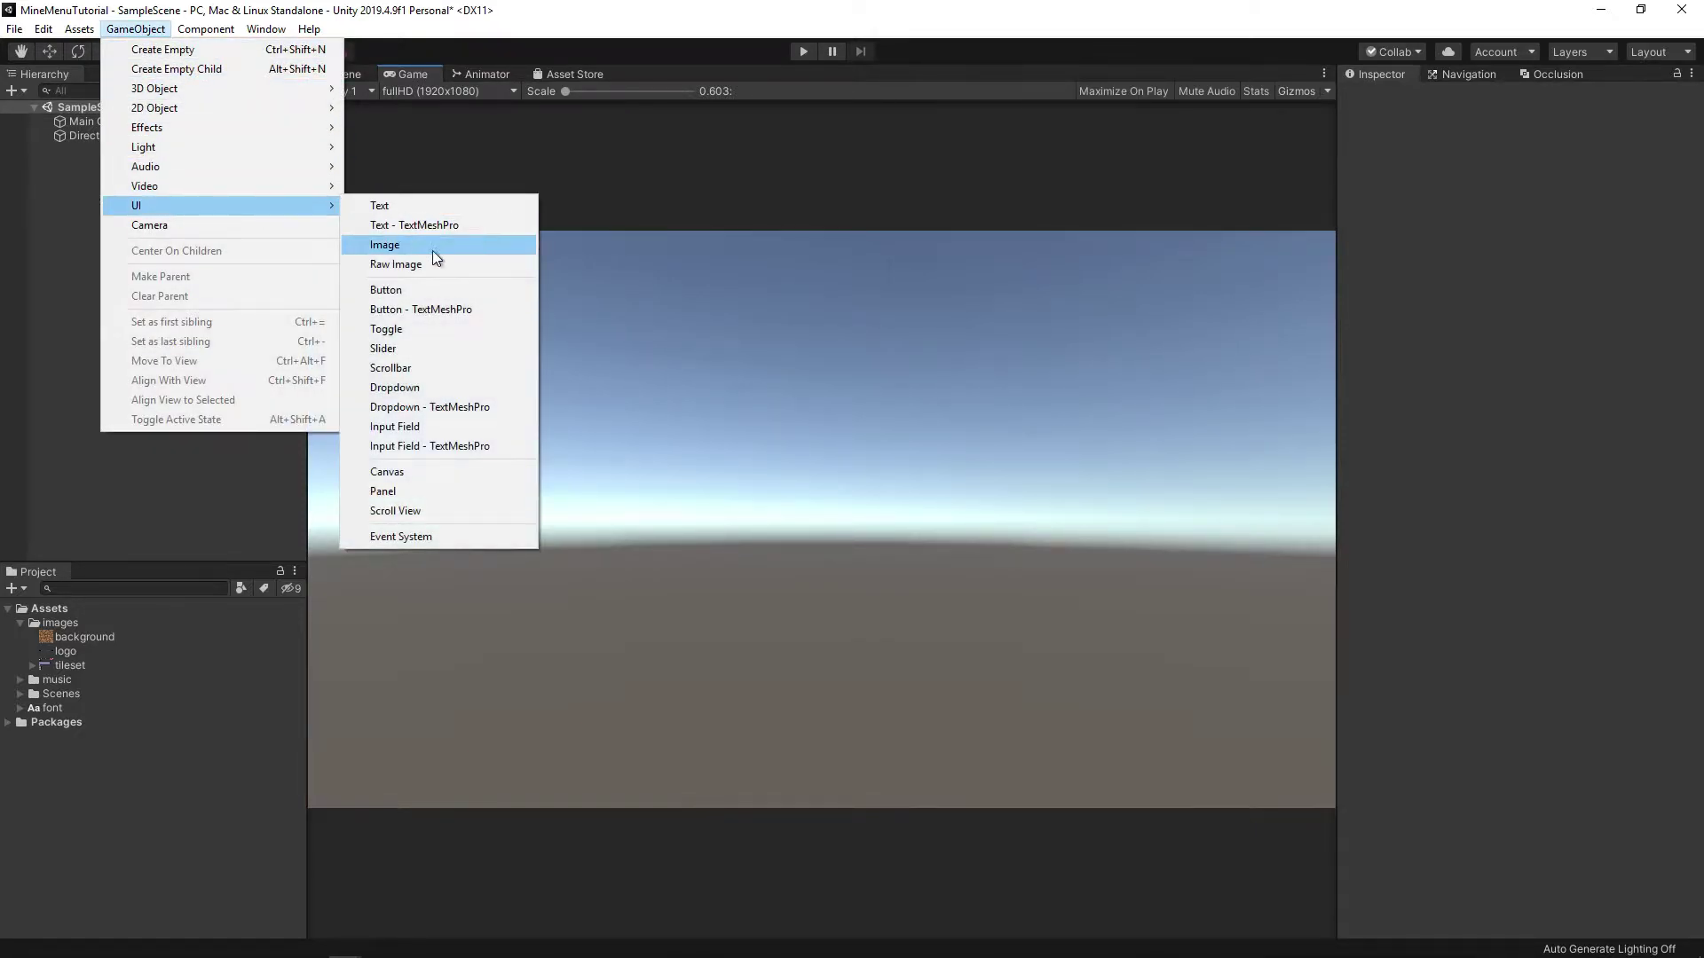
click(434, 289)
click(1509, 217)
text(1000)
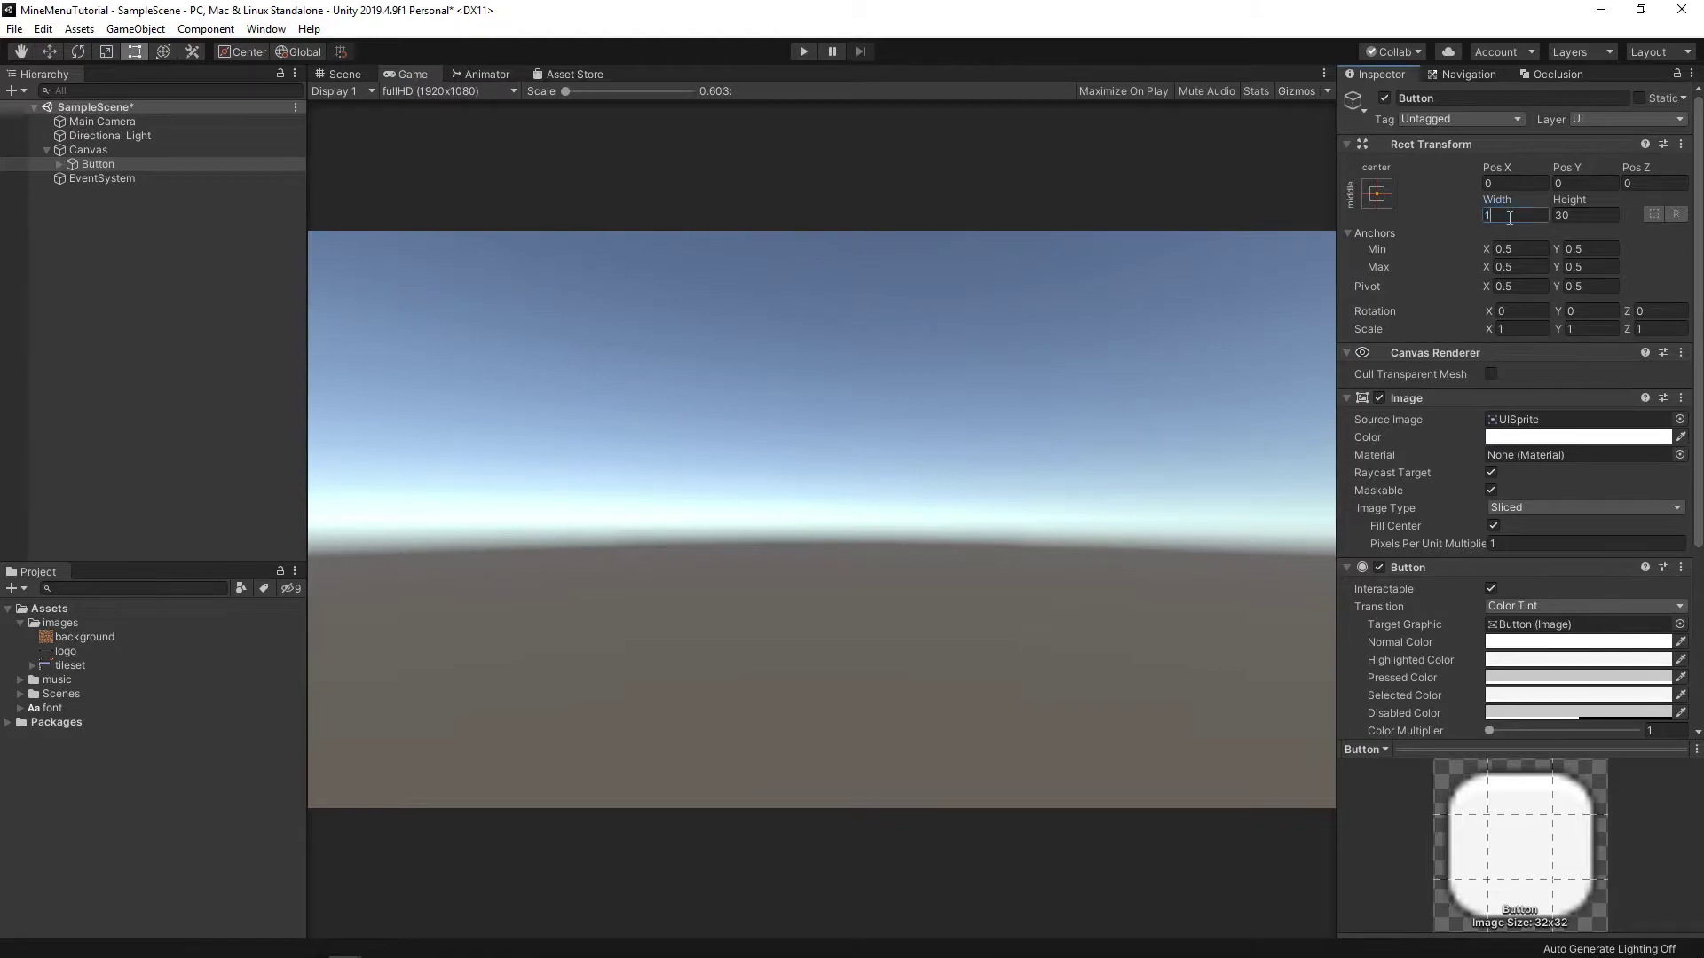
click(1576, 216)
text(90)
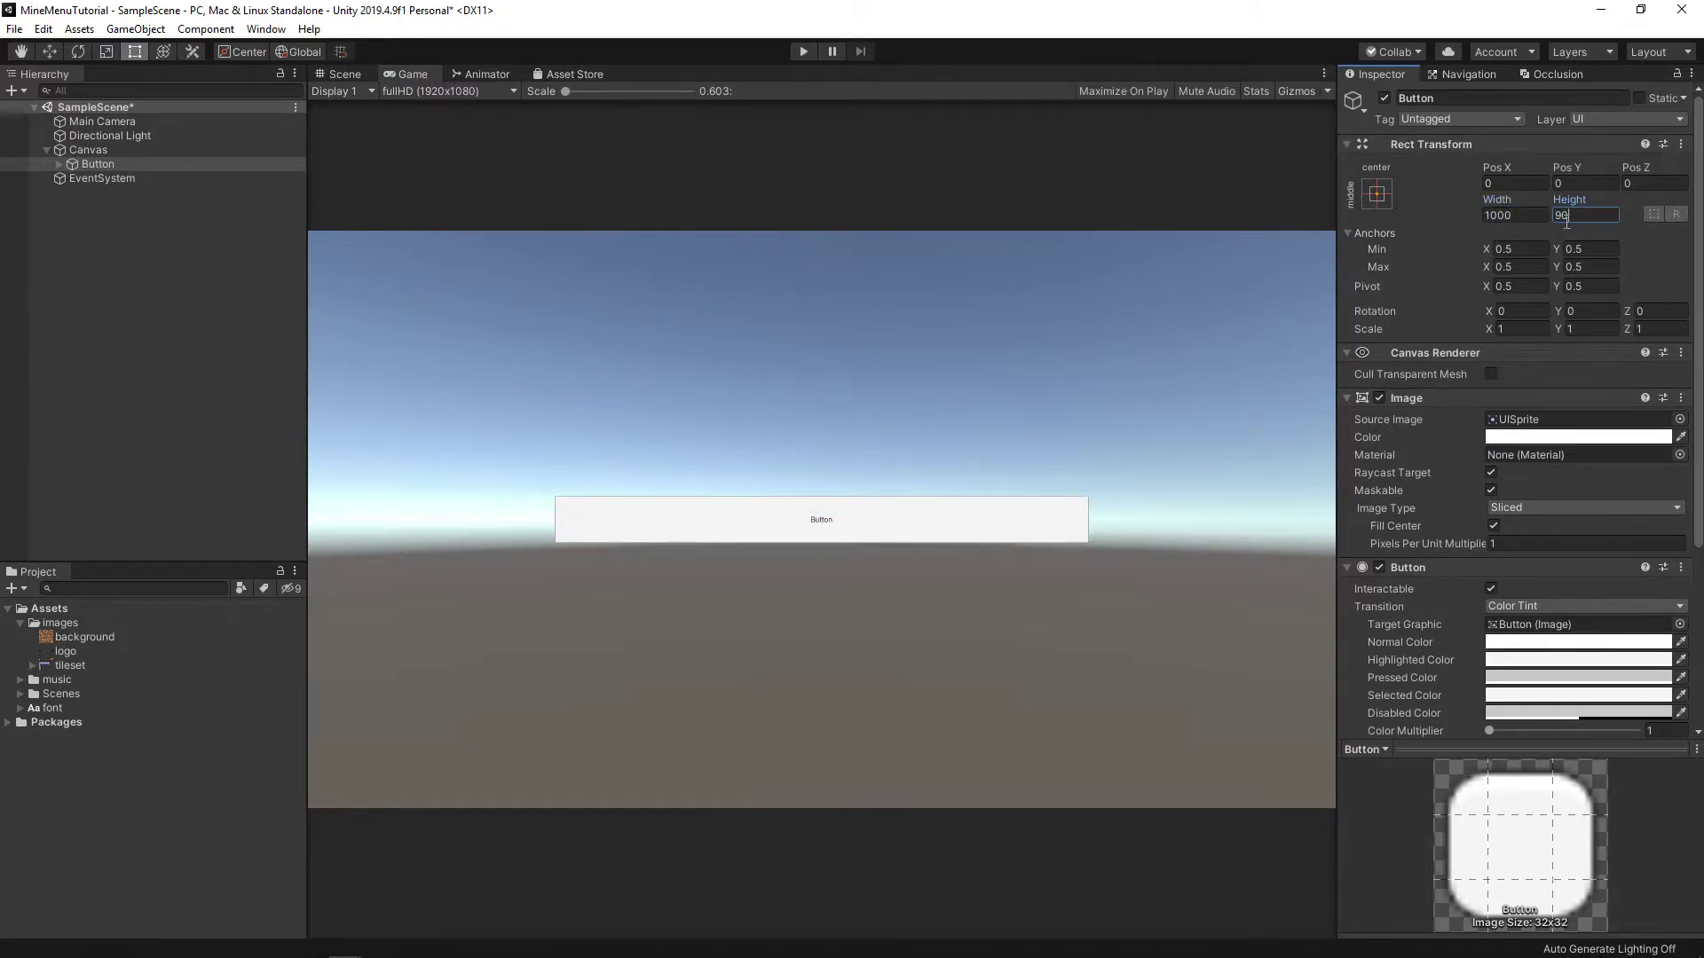
click(32, 665)
drag(86, 694, 1580, 420)
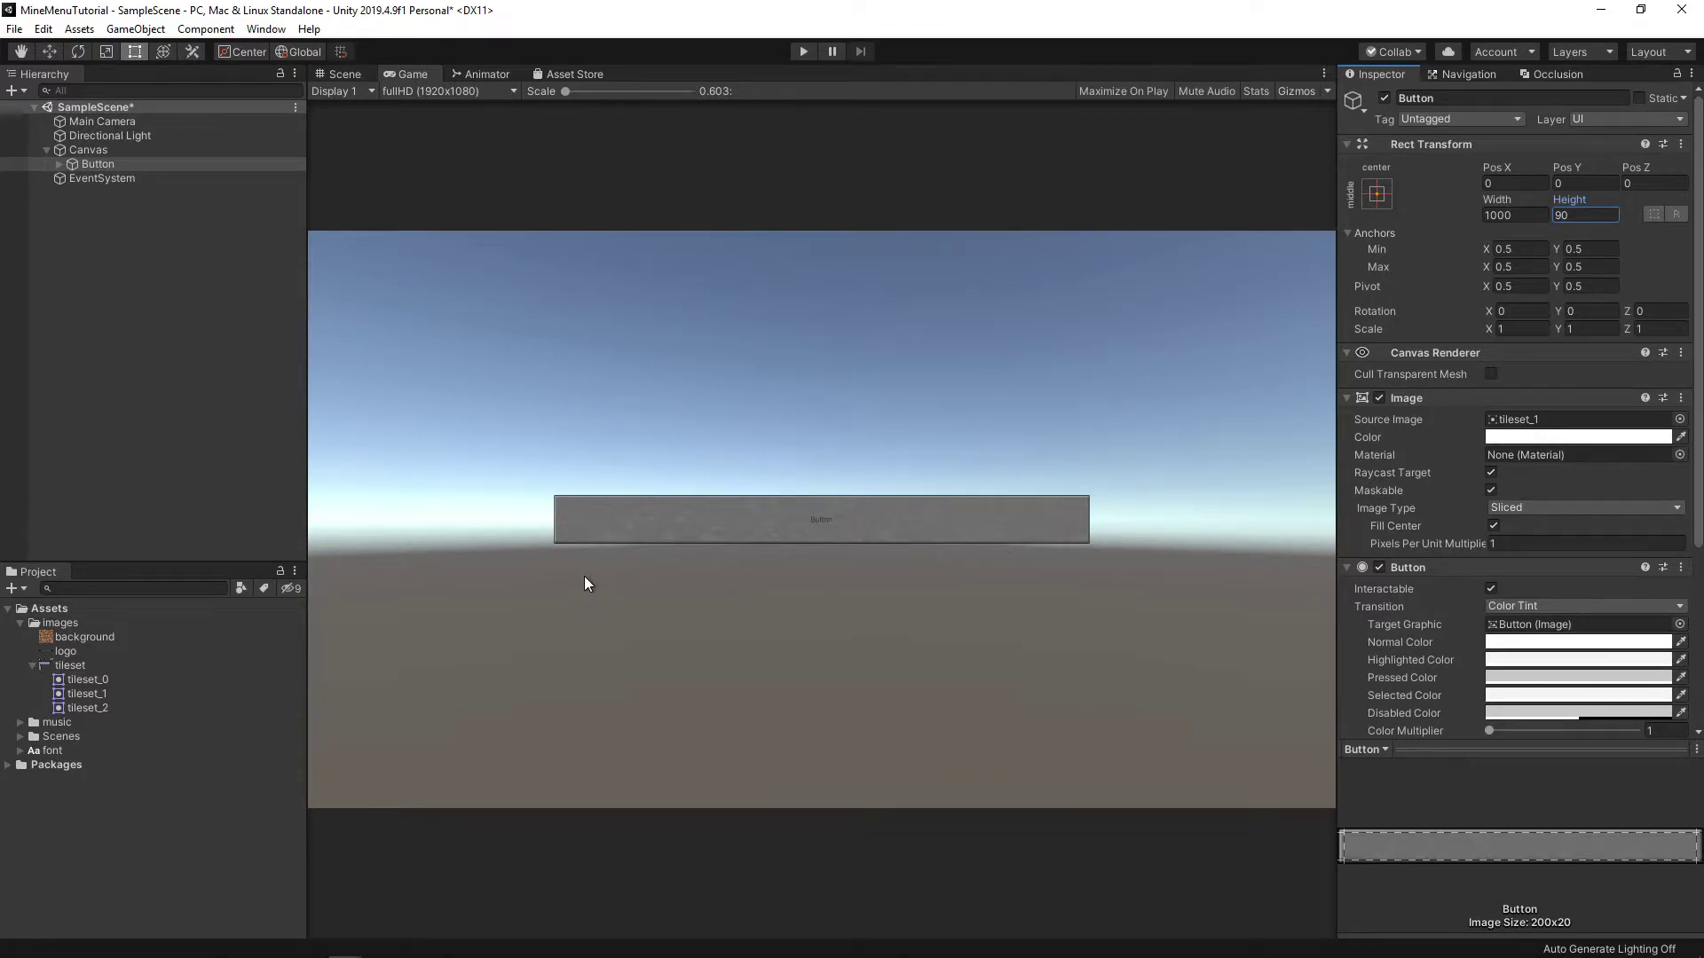
Set the tileset's filter mode to Point (no filter), pixels per unit to 16 and compression to None, and apply.
click(70, 665)
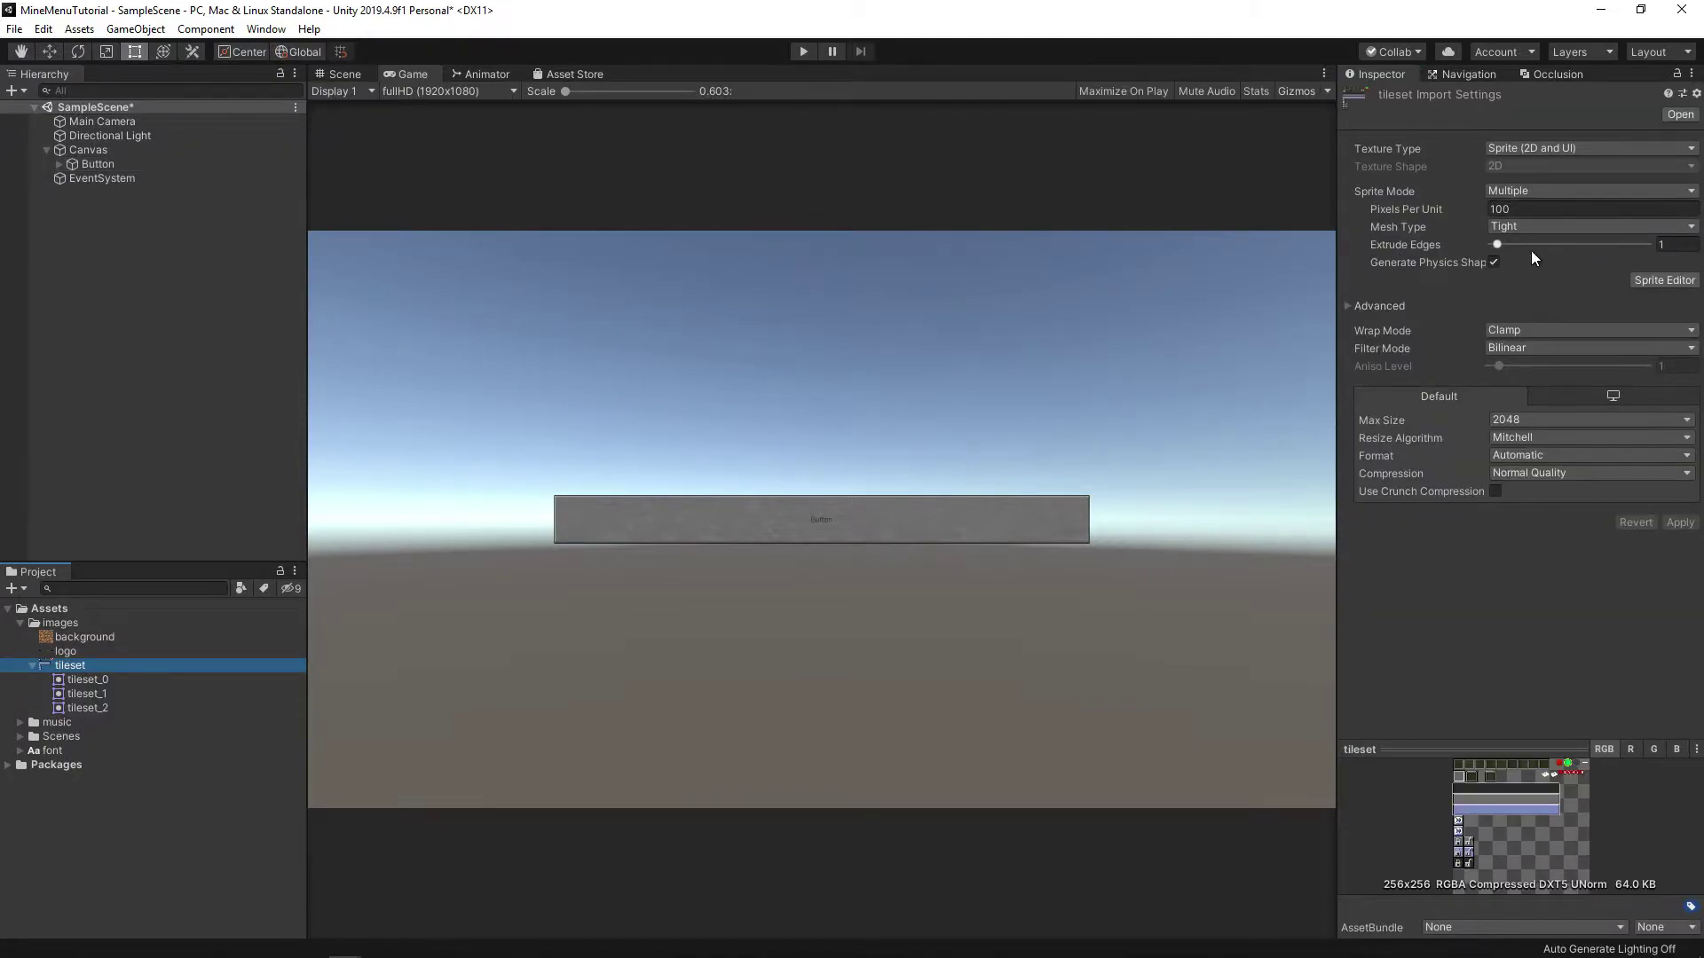
click(1530, 351)
click(1530, 362)
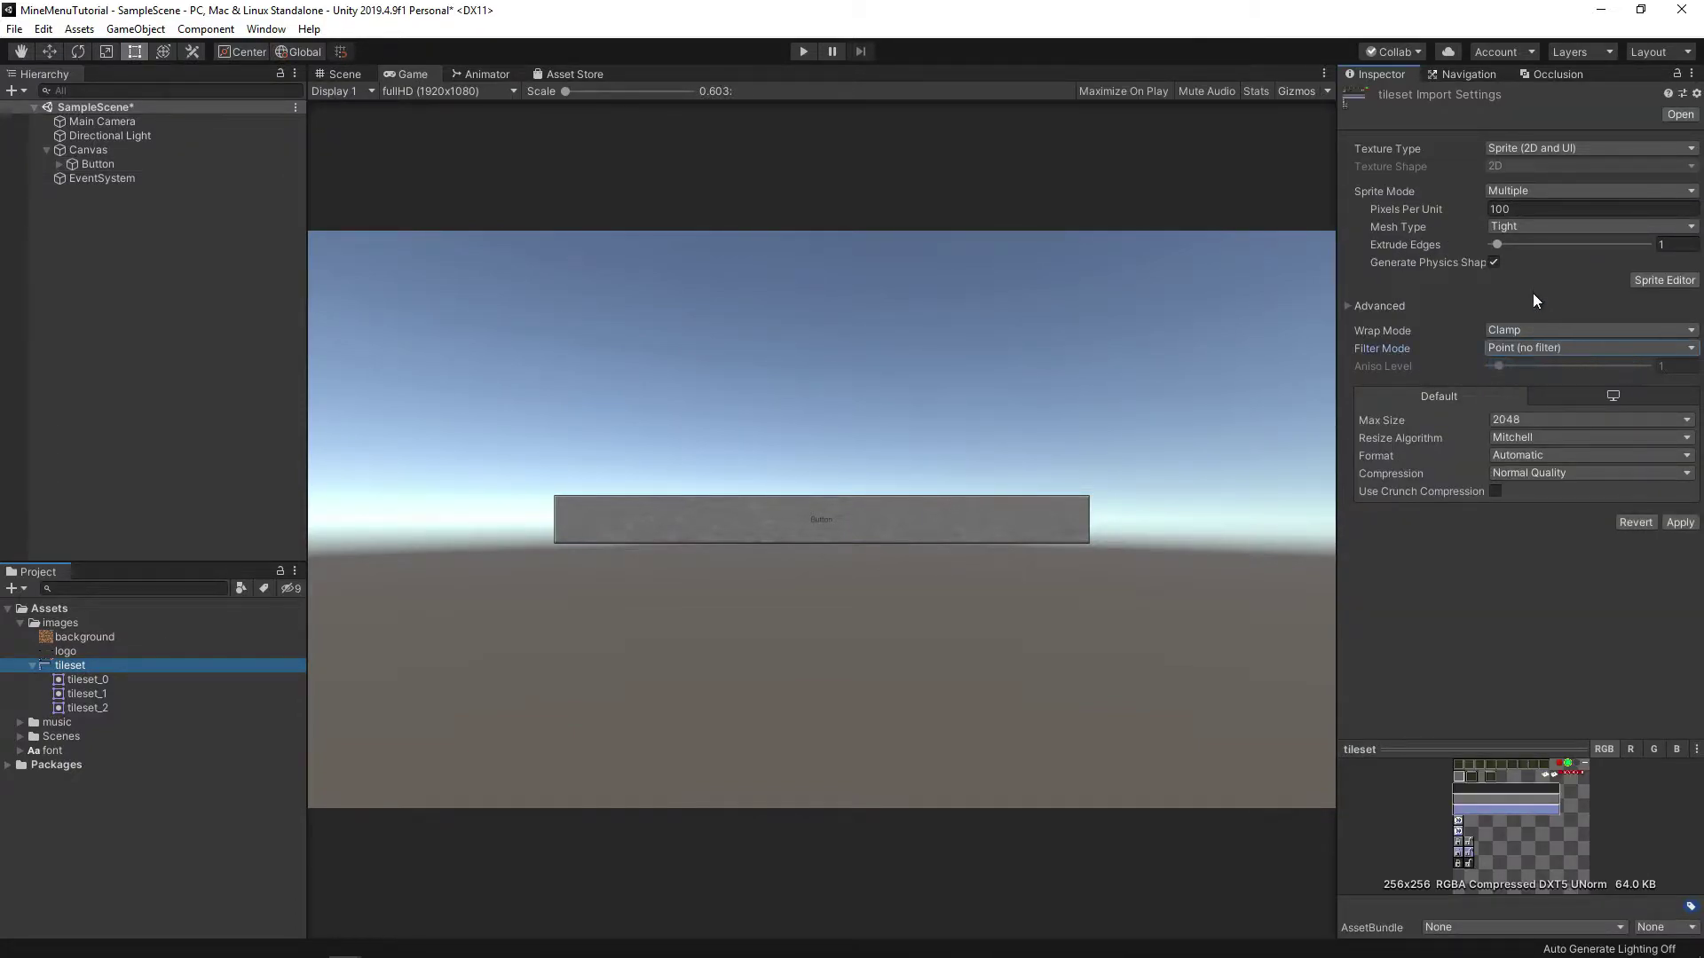
click(1526, 206)
text(16)
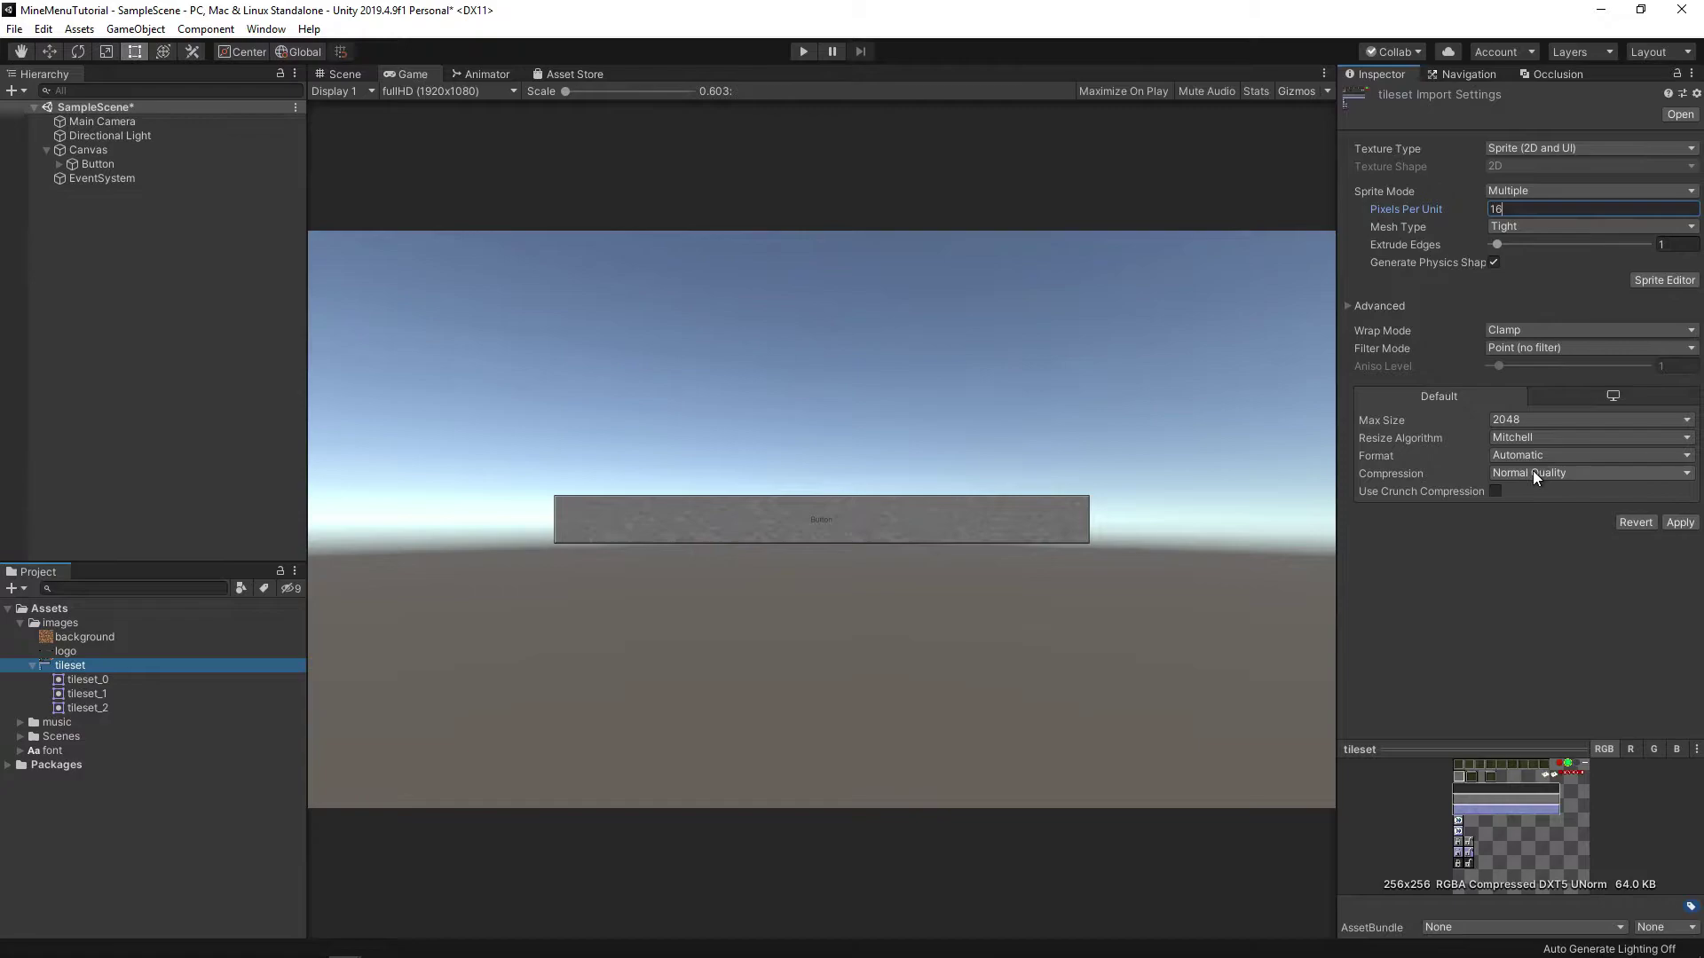
click(1532, 476)
click(1534, 490)
click(1680, 504)
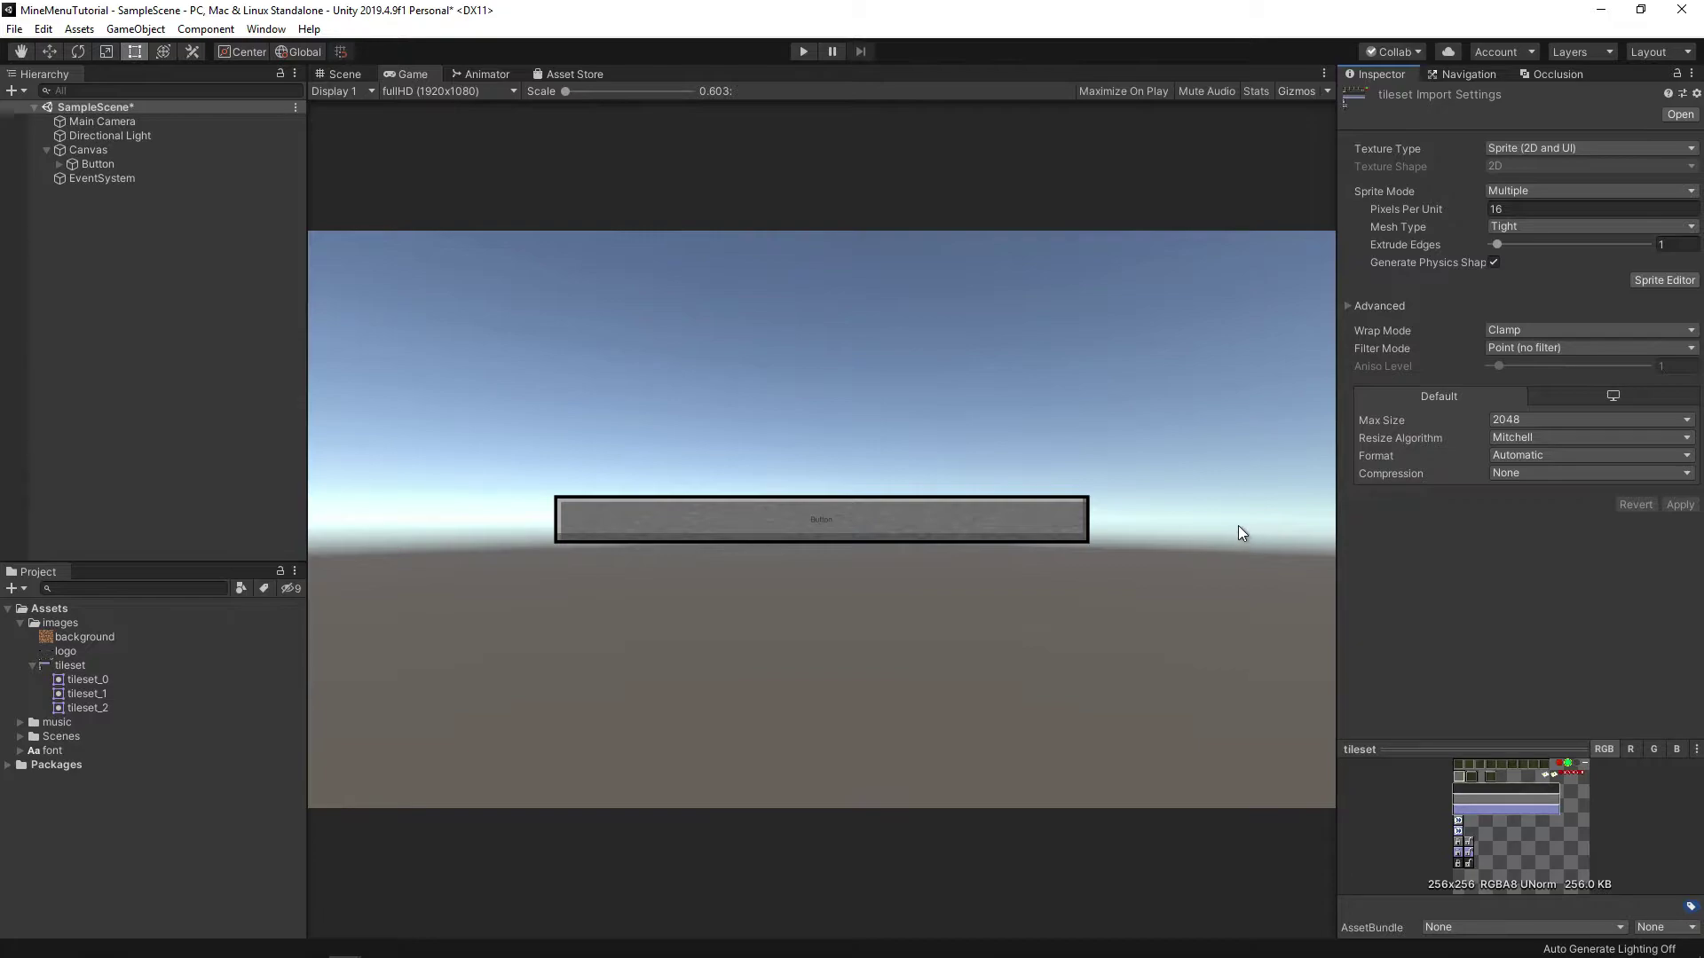
Keep the button's image type as Sliced and set its pixels per unit multiplier to 1.5.
click(152, 165)
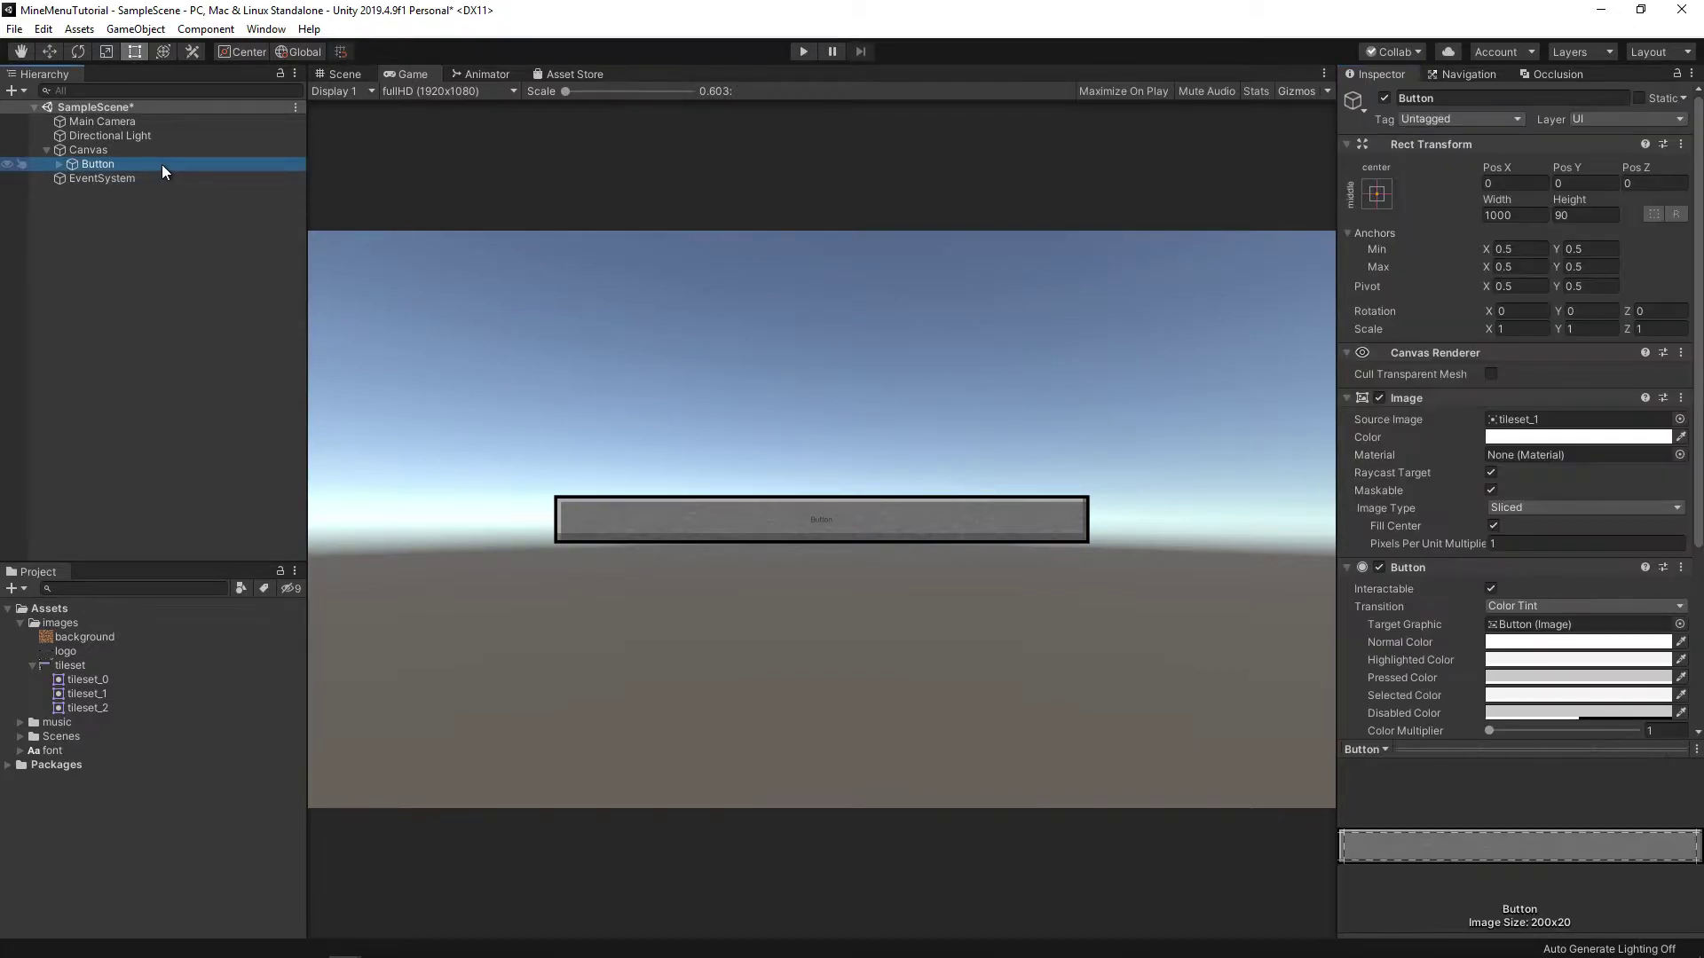
click(1504, 504)
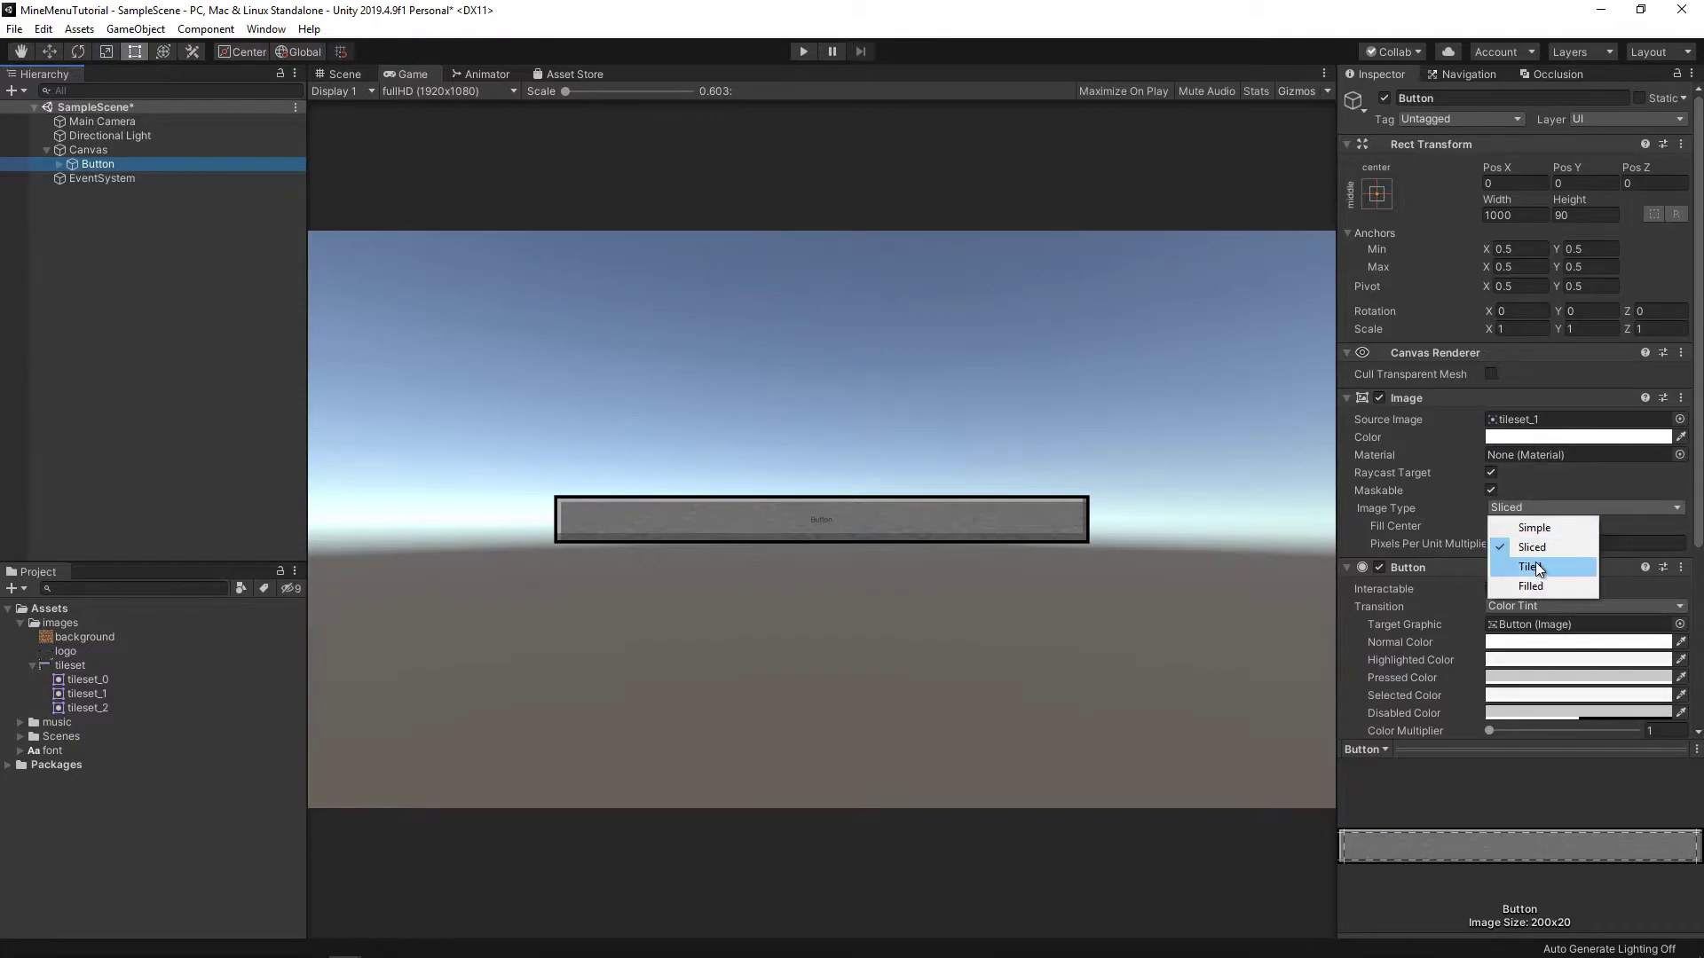
click(1536, 558)
click(1535, 541)
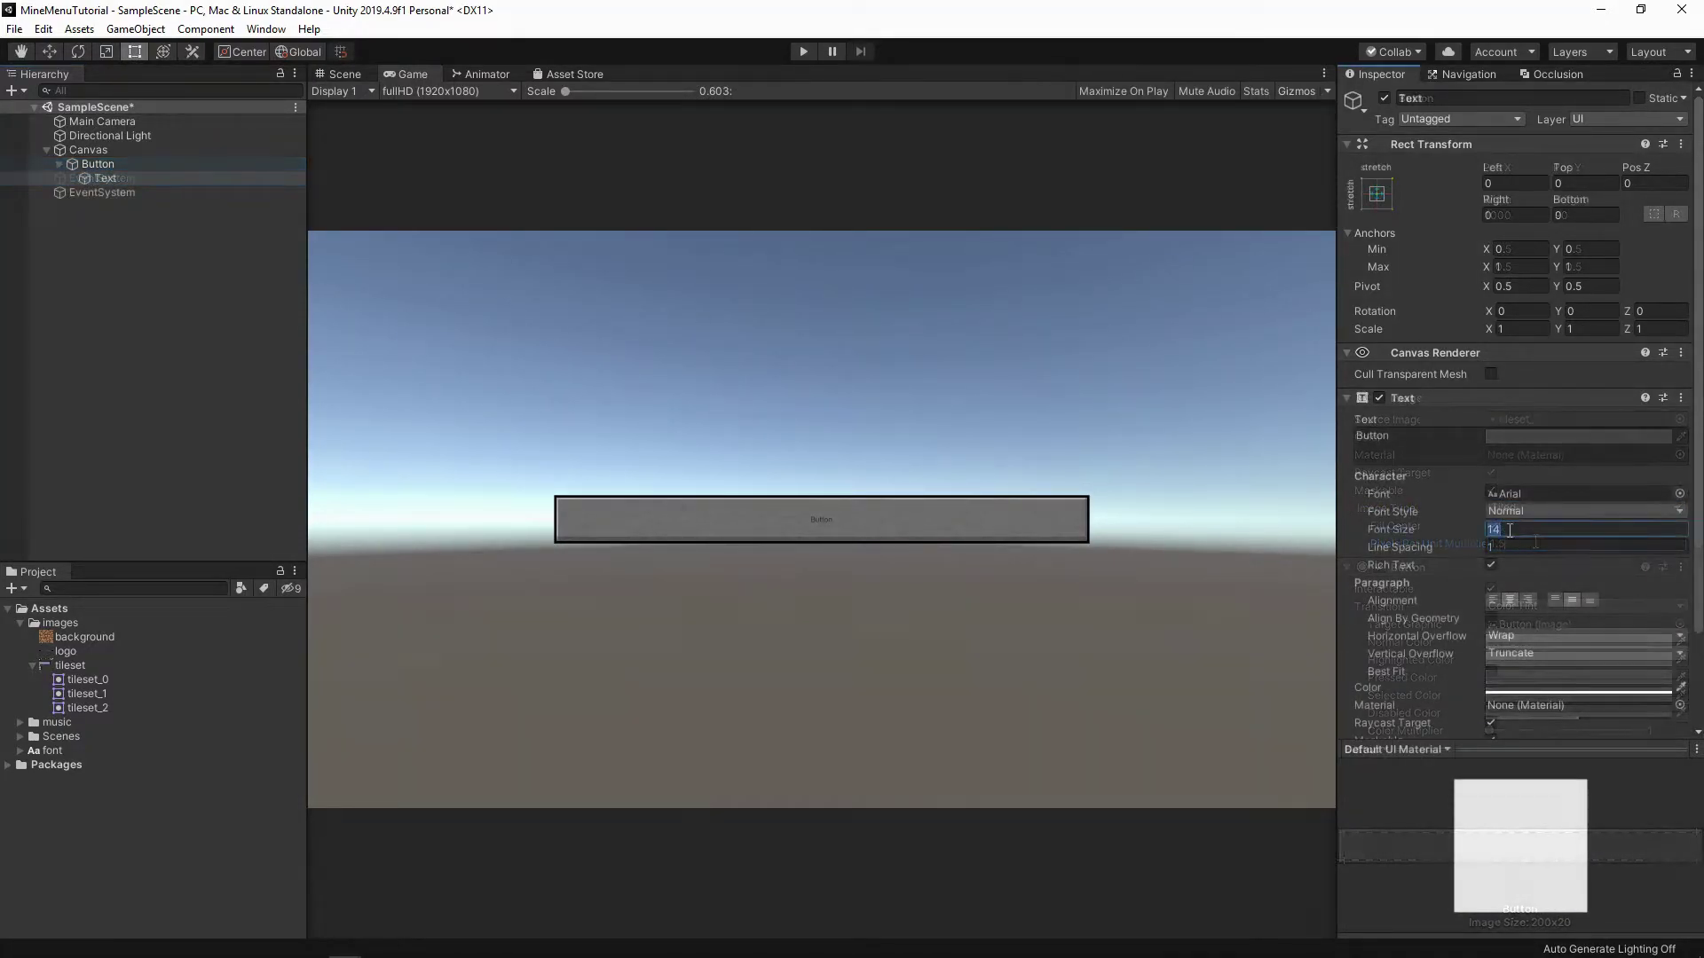
Set the button text's font size to 36 and its color to white.
scroll(1508, 530, down, 3)
click(1515, 573)
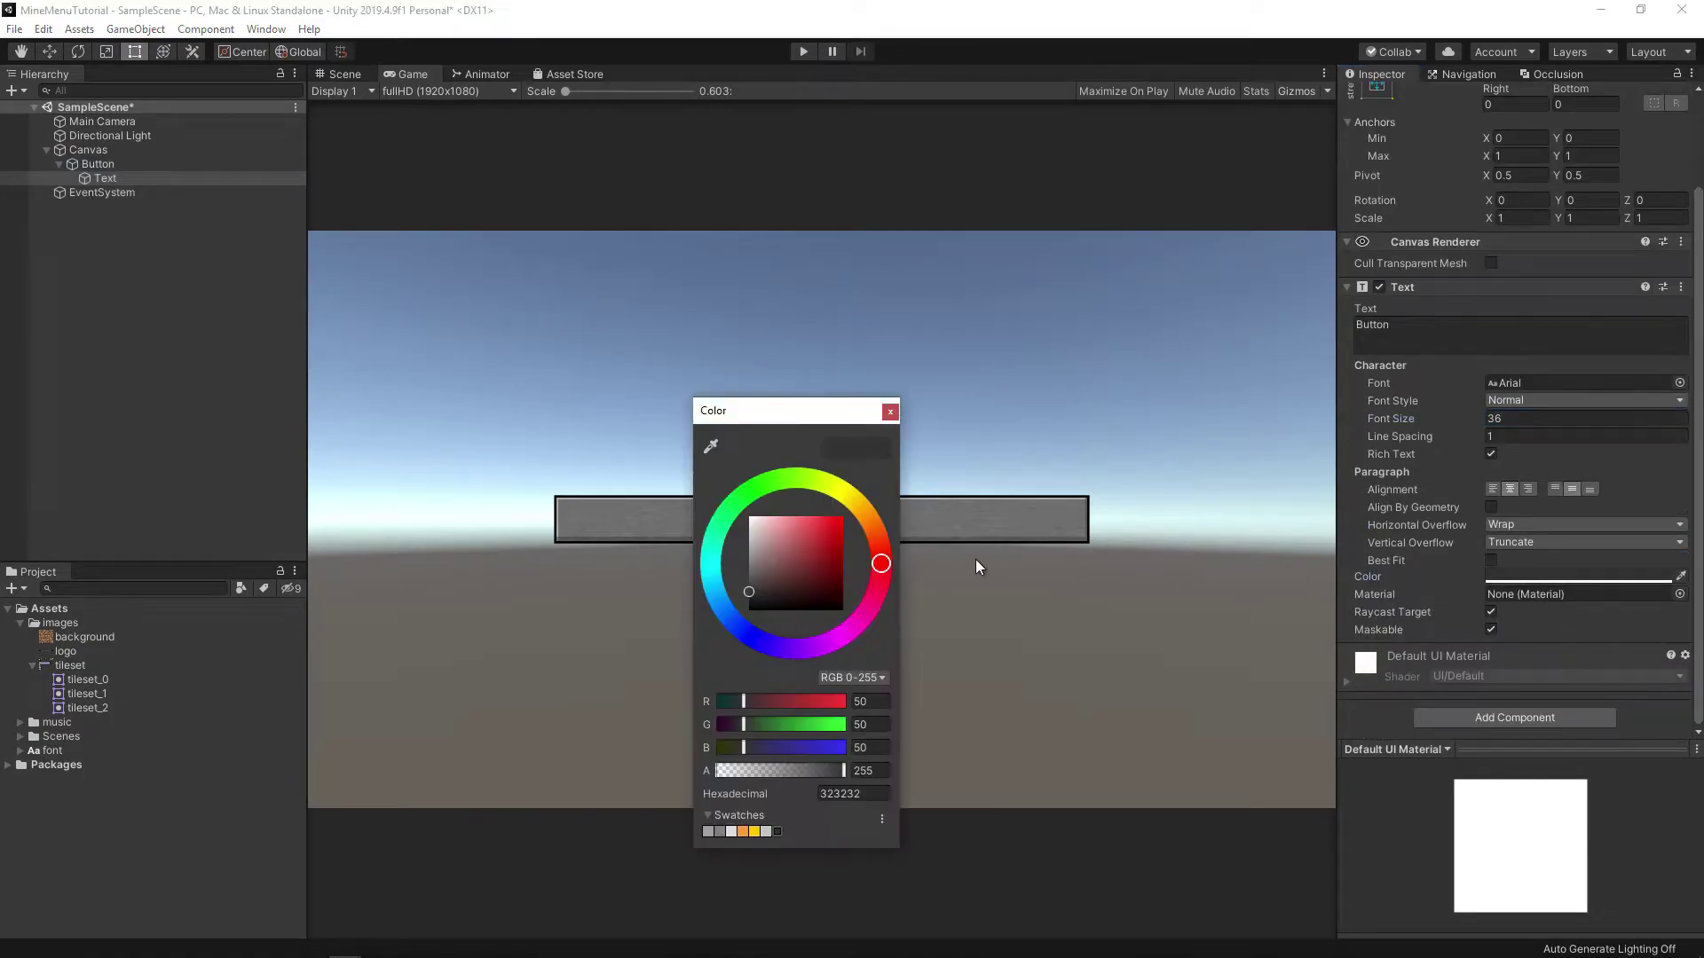
click(888, 412)
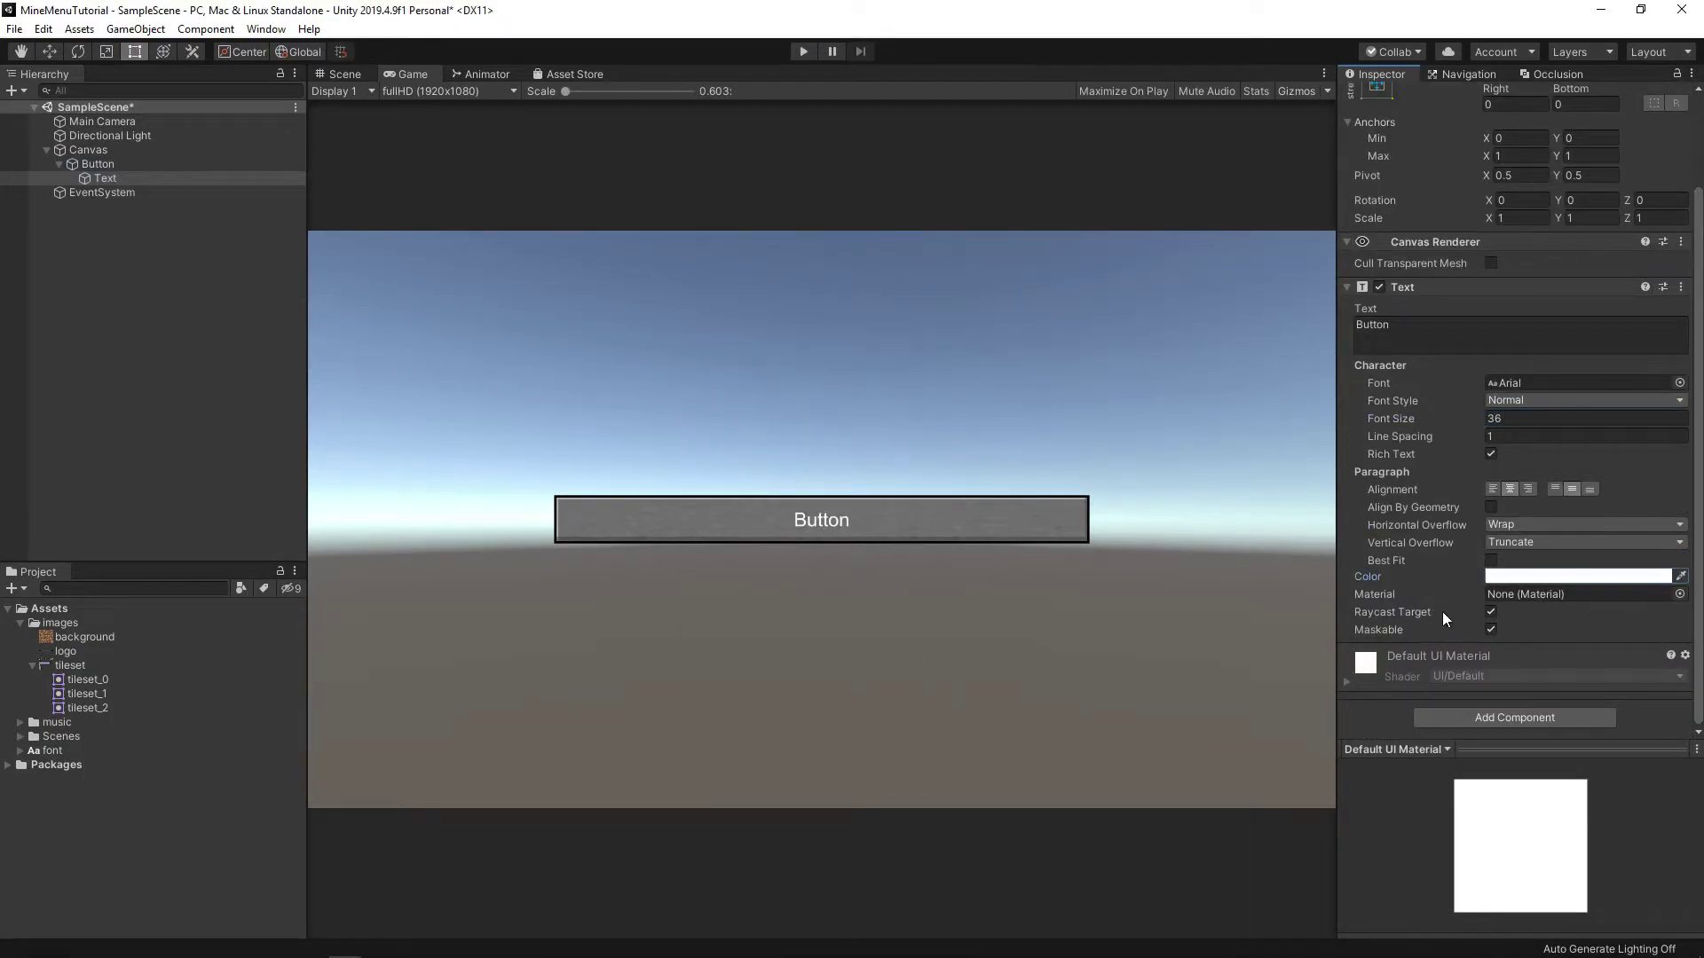
Add a Shadow component with effect distance X 5, Y -5 to the button text and assign the imported font to it.
click(1493, 715)
text(sha)
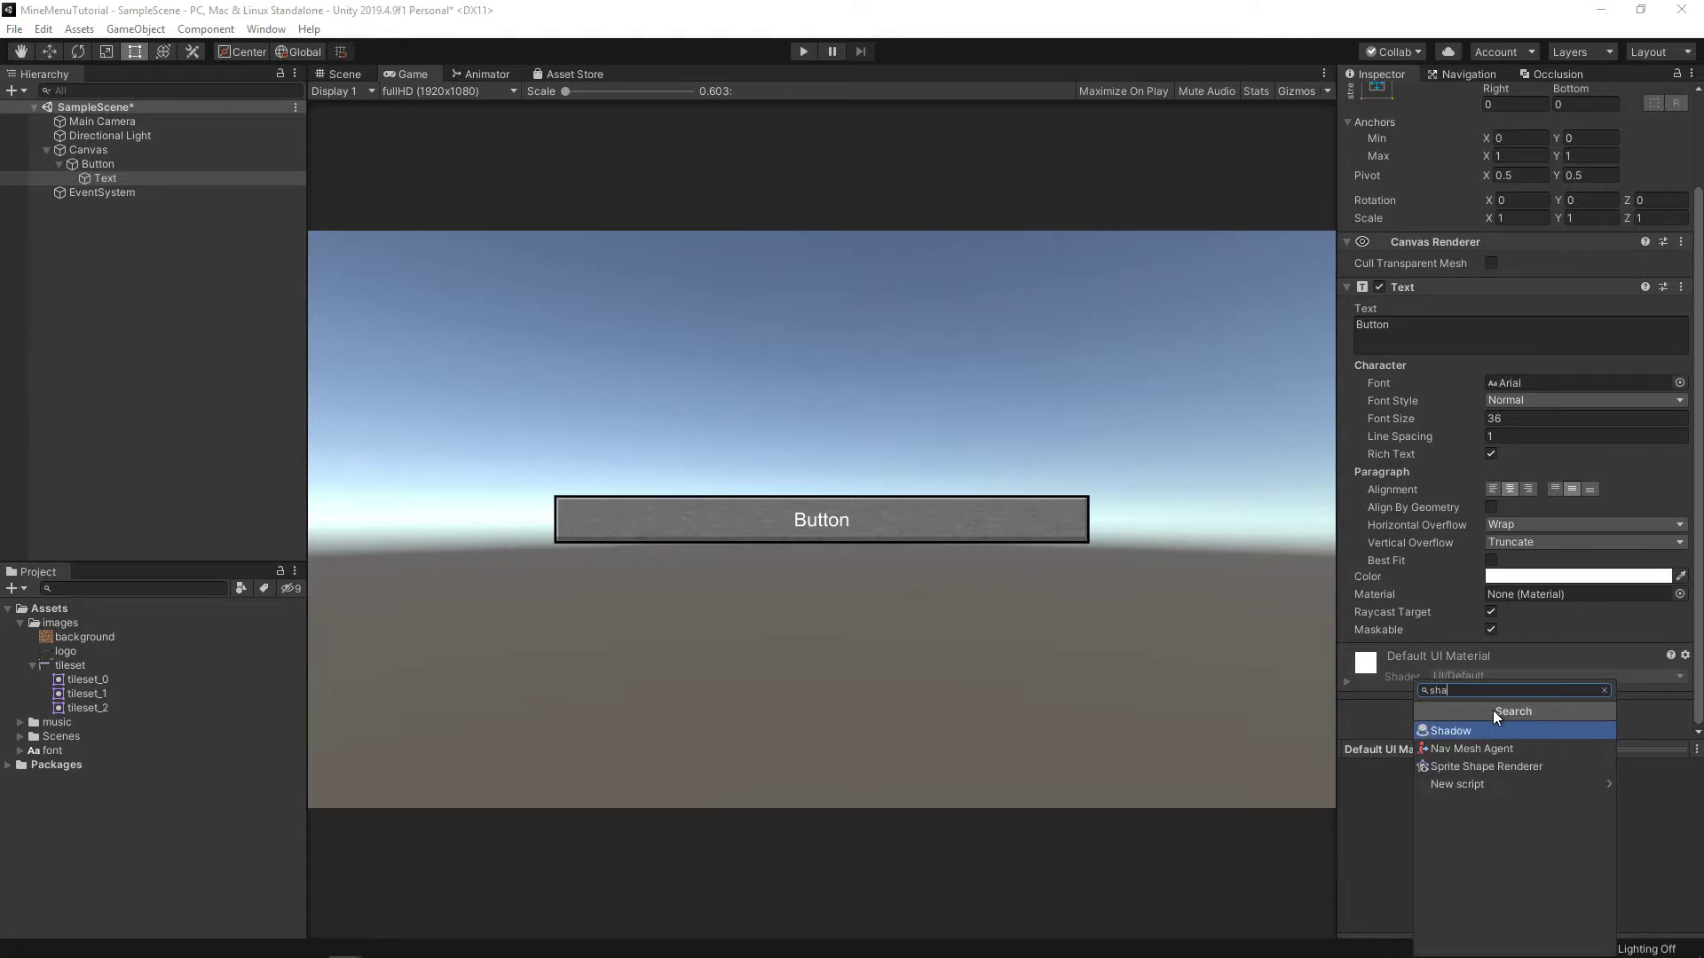
click(1478, 729)
click(1542, 711)
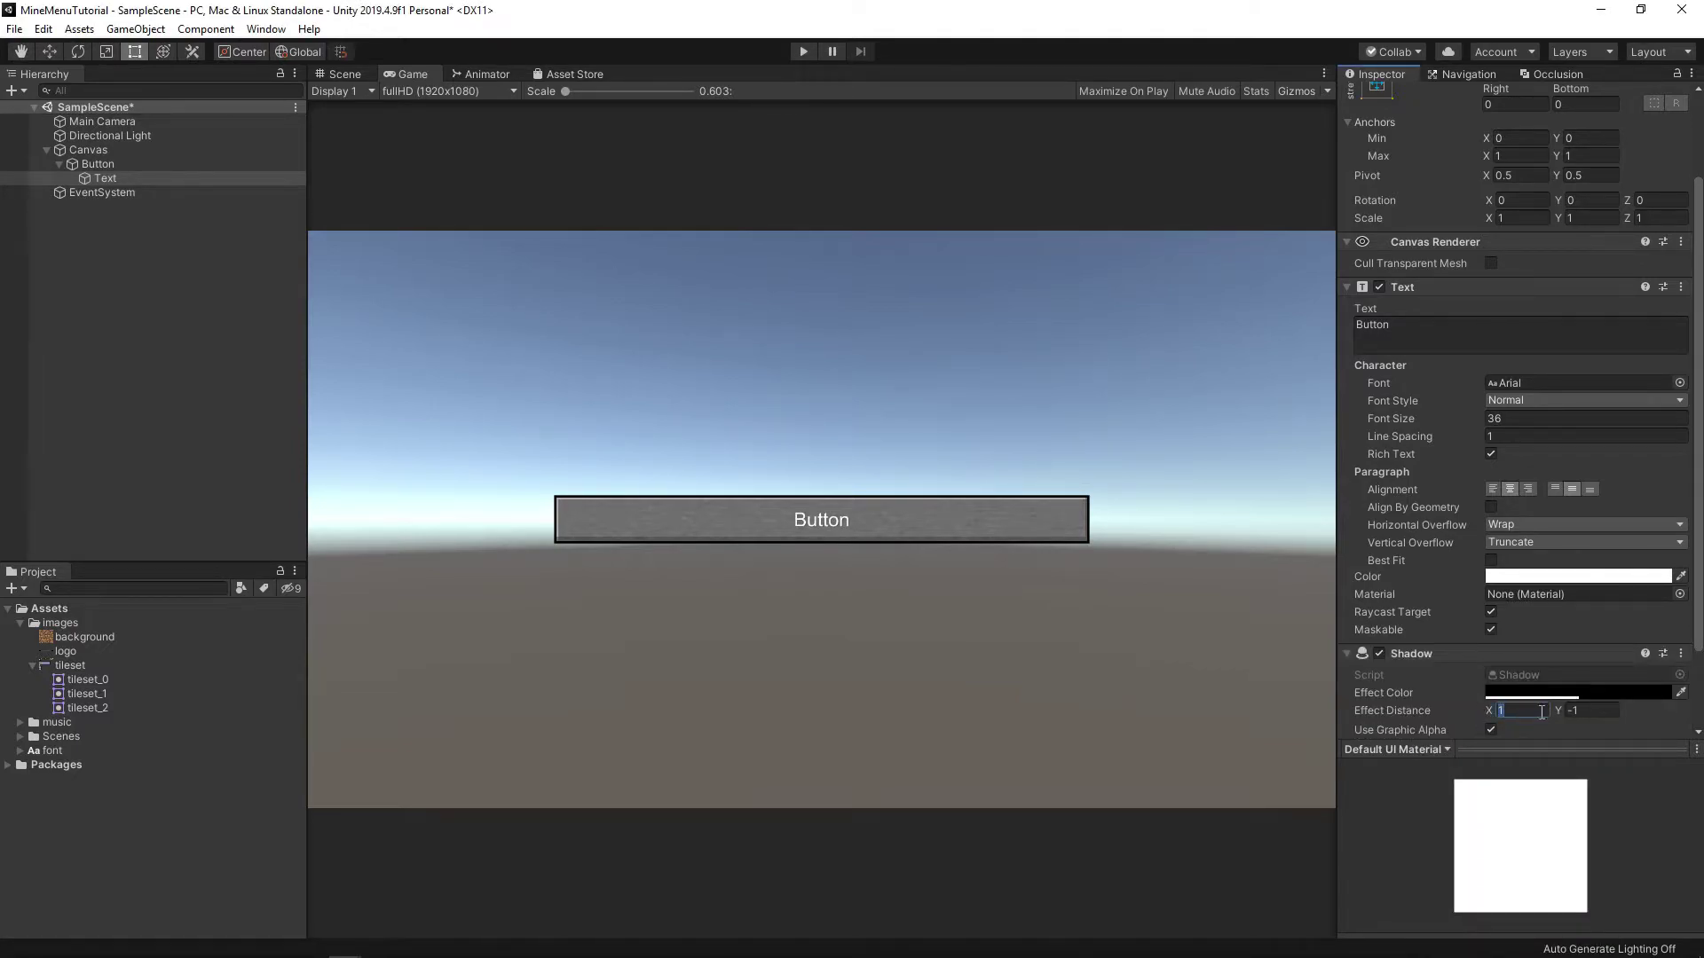
text(5)
click(1575, 710)
text(-5)
drag(44, 751, 46, 751)
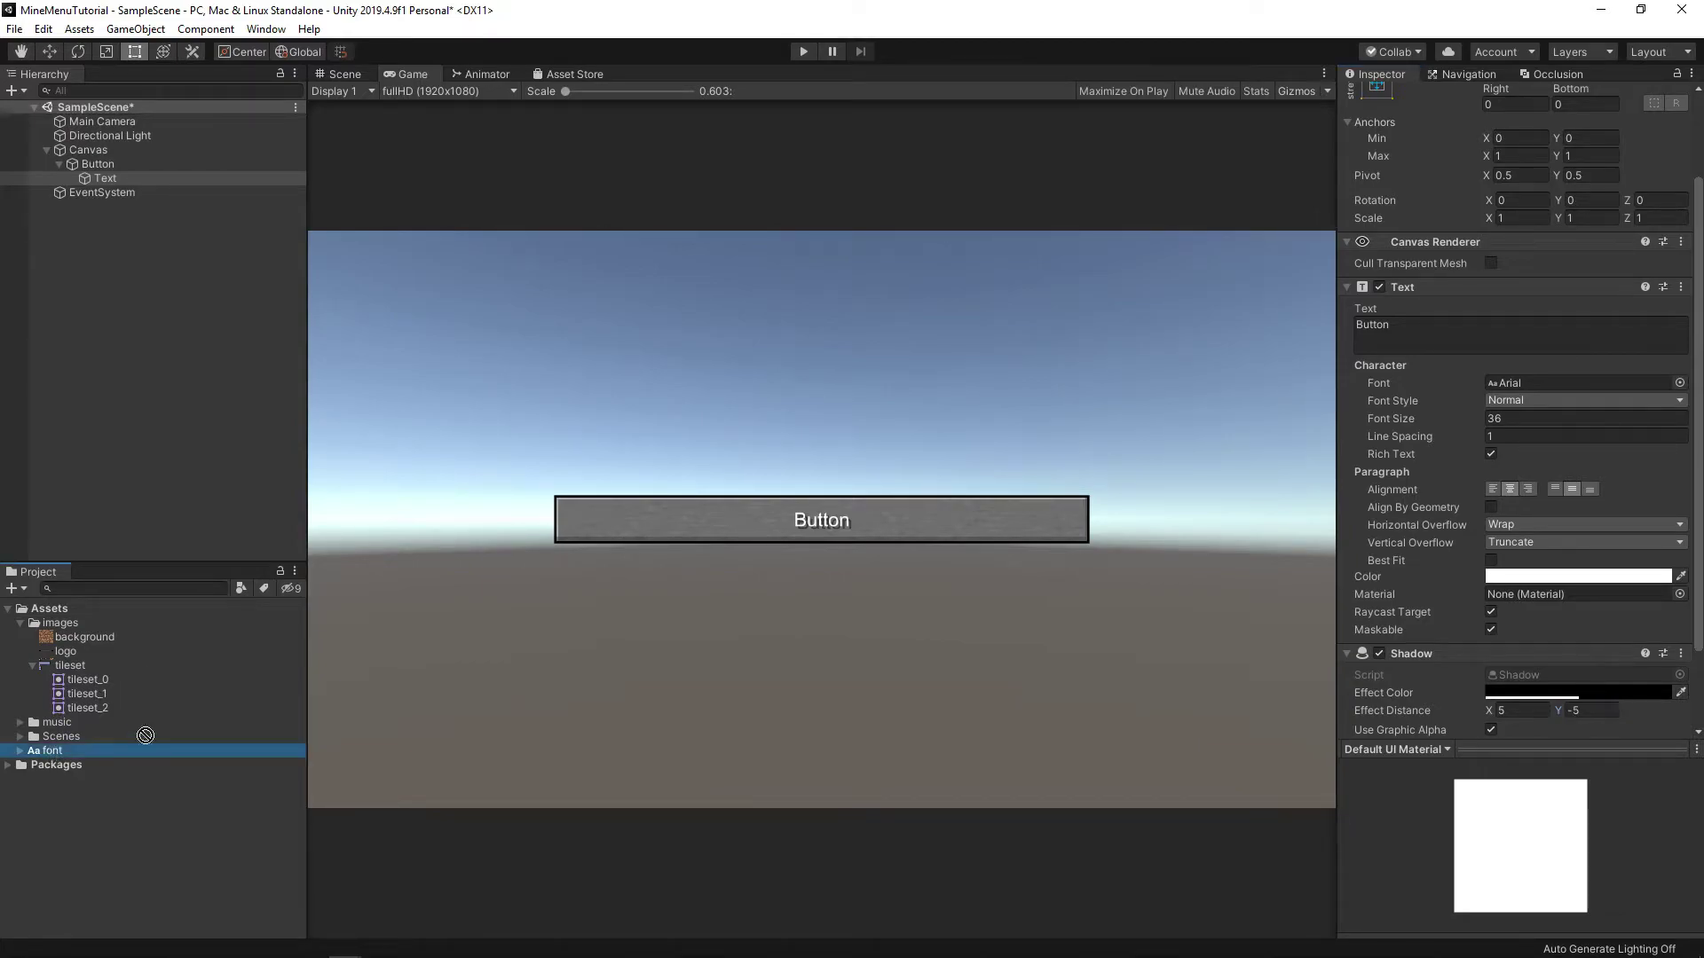
drag(46, 750, 1580, 383)
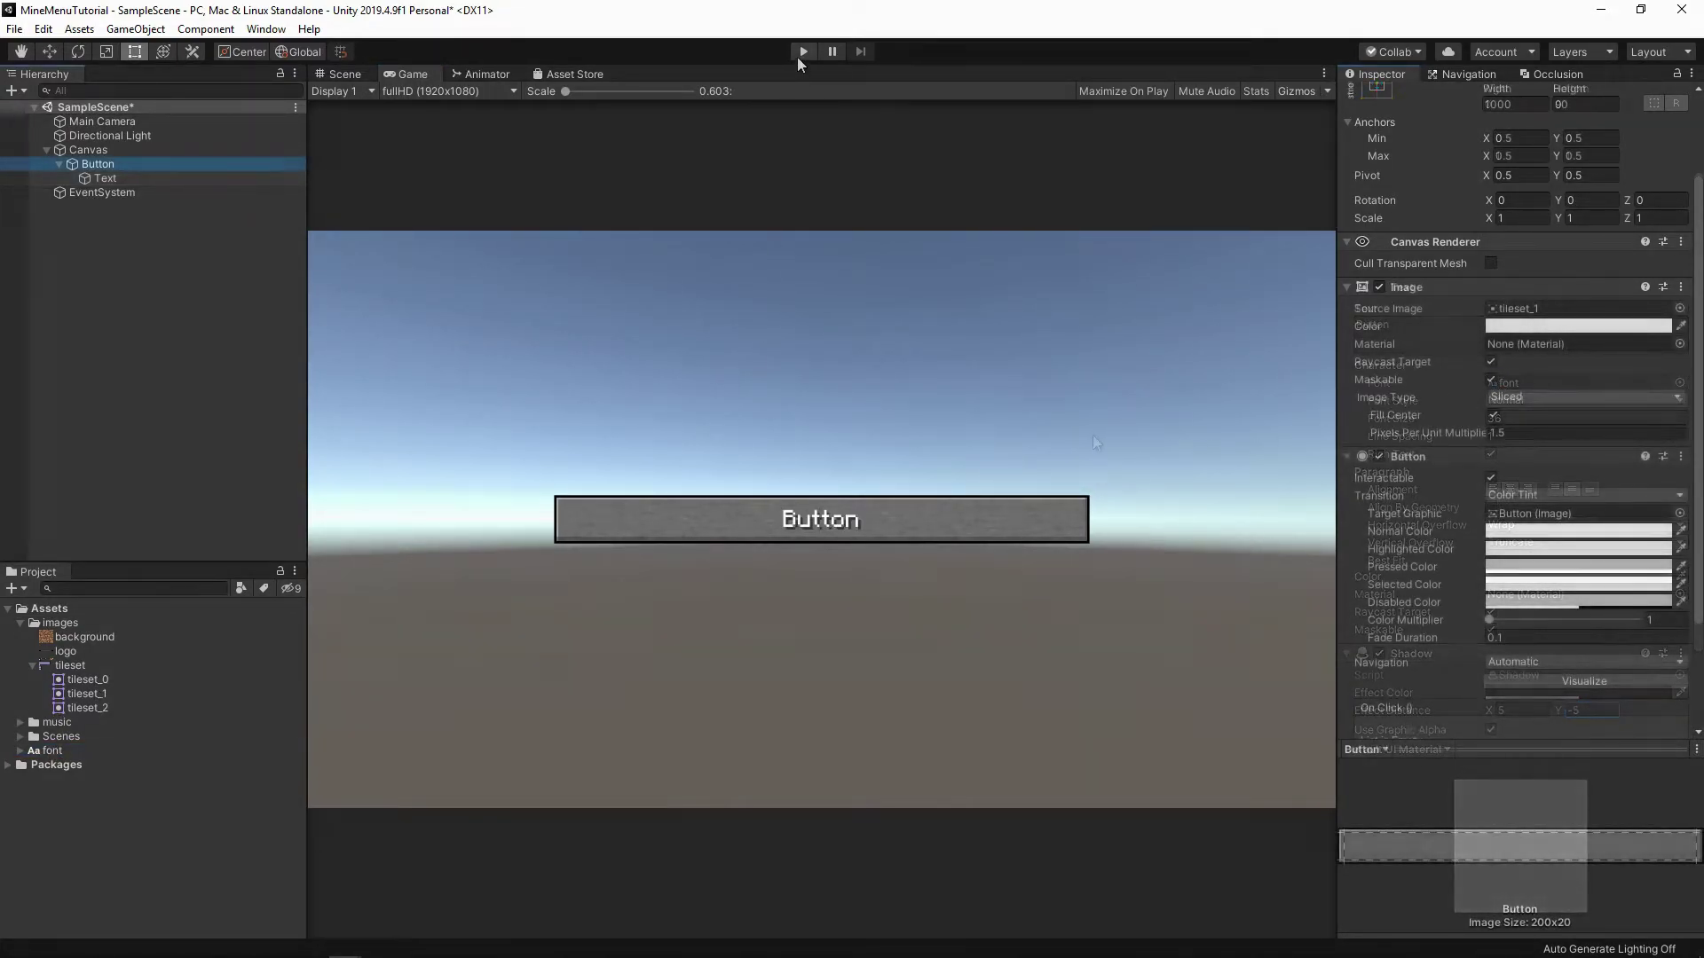
Run the scene to test how the button reacts when used, and stop it again.
click(797, 54)
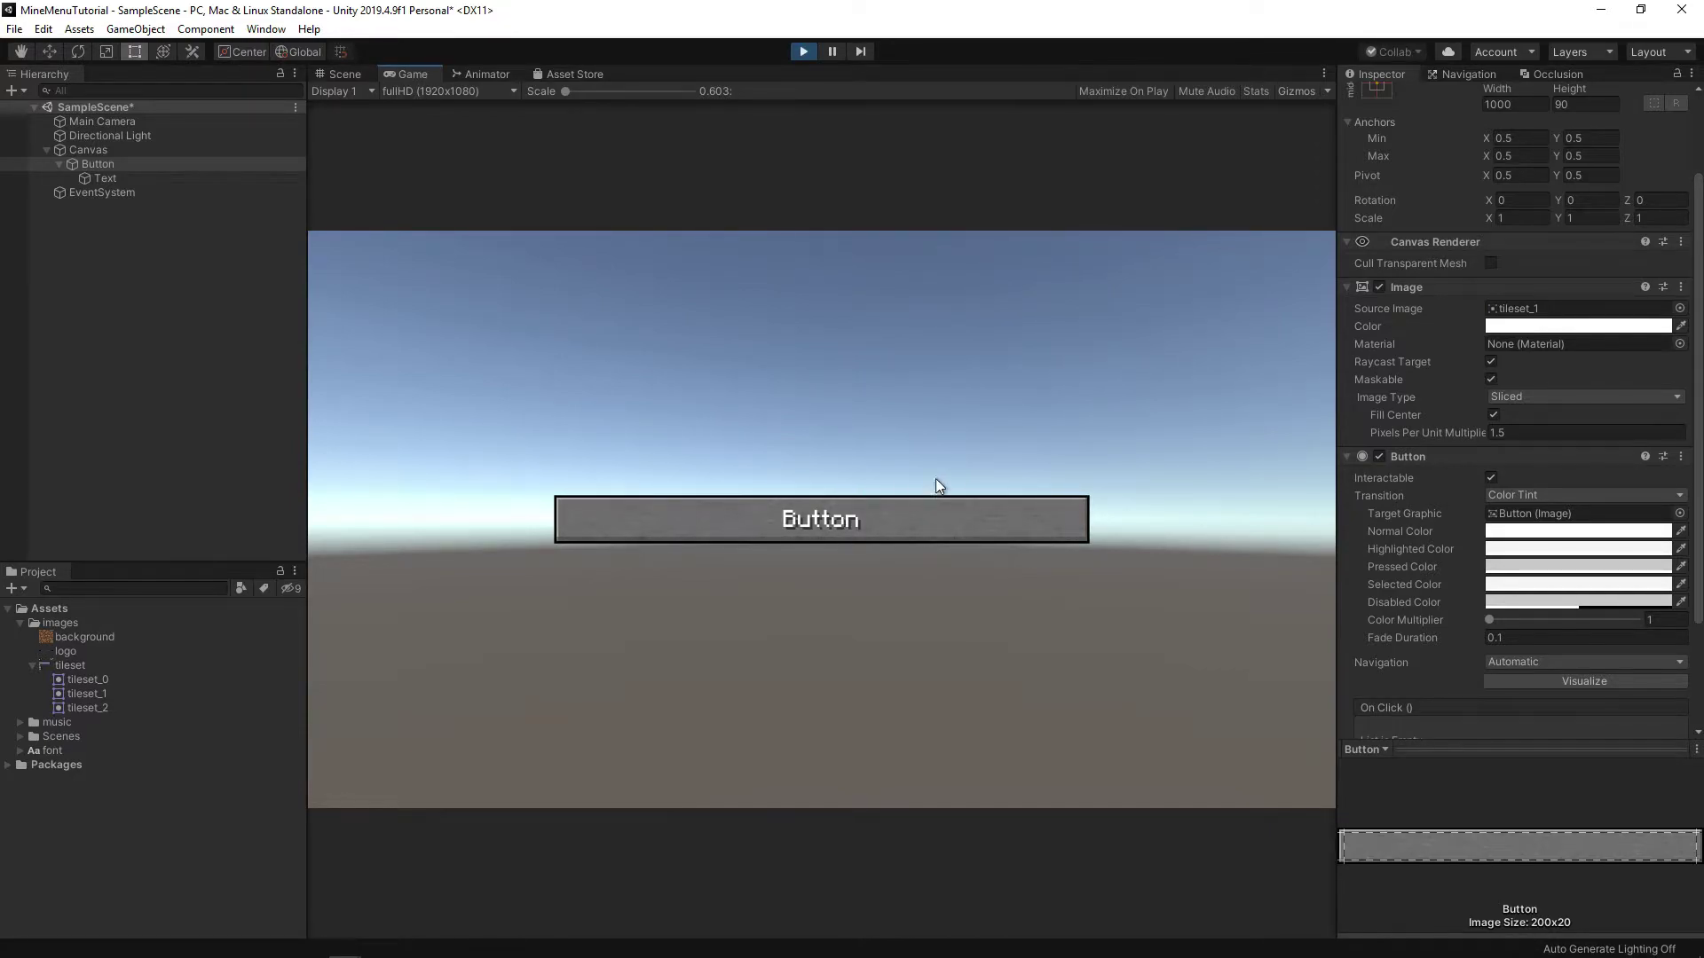
click(955, 516)
click(956, 516)
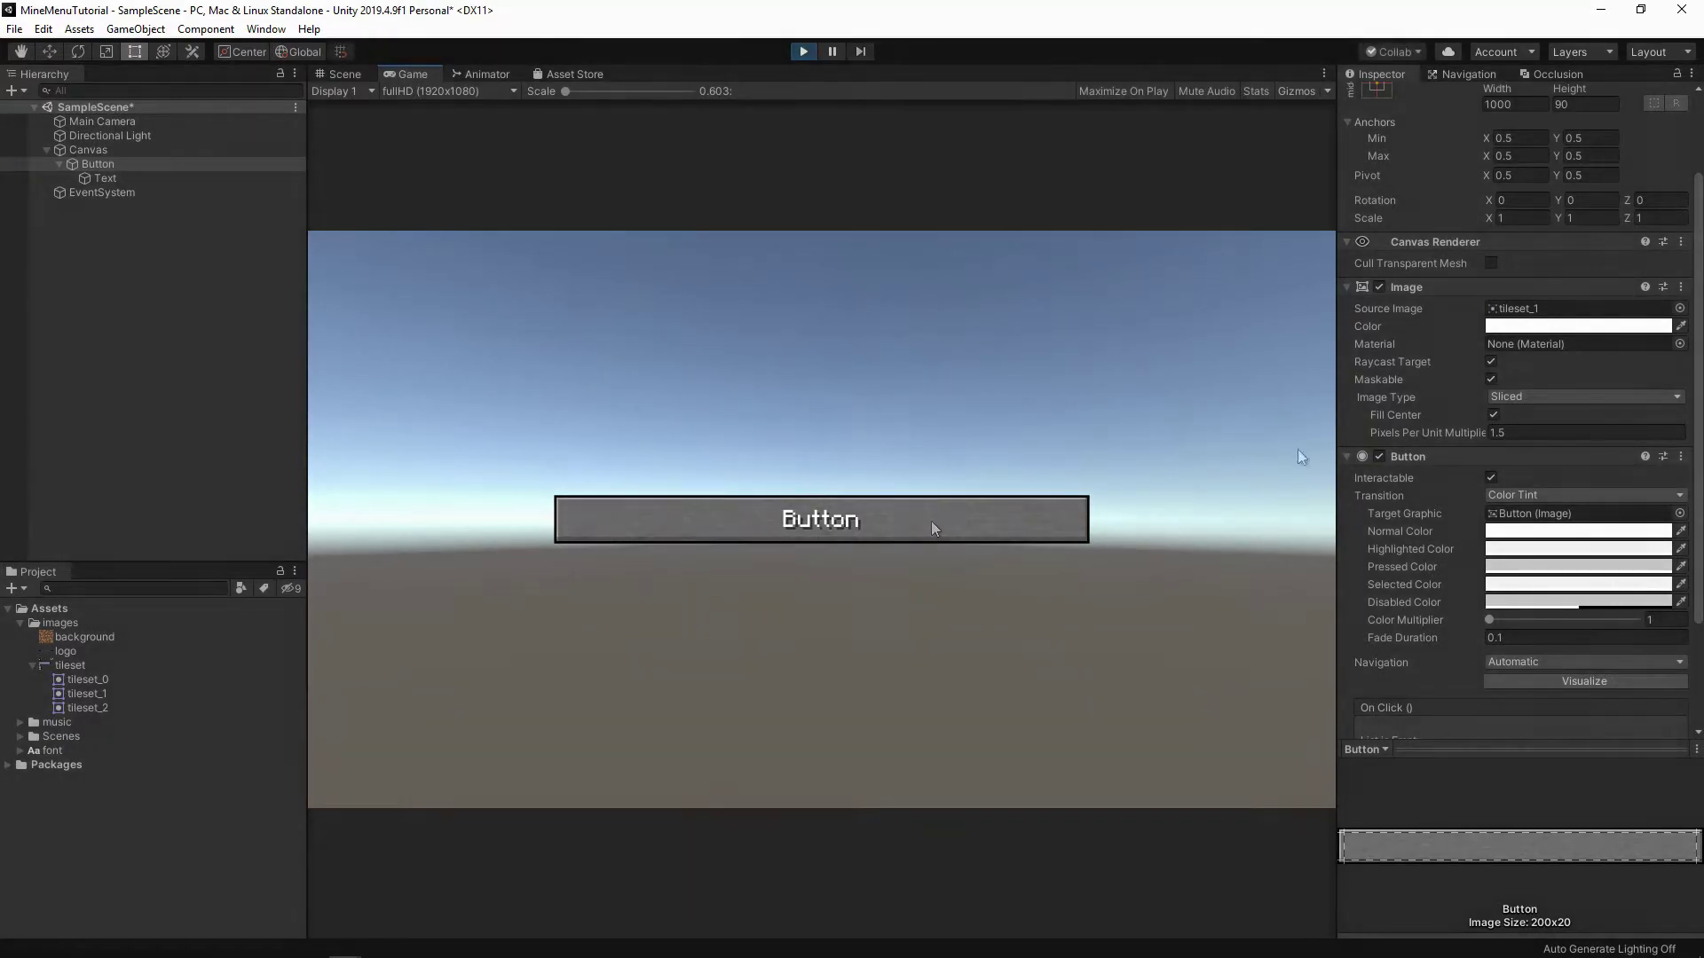
key(ctrl+p)
Set the button's transition to Sprite Swap with tileset_2 as the highlighted sprite, and its navigation to None.
click(1509, 495)
click(1523, 555)
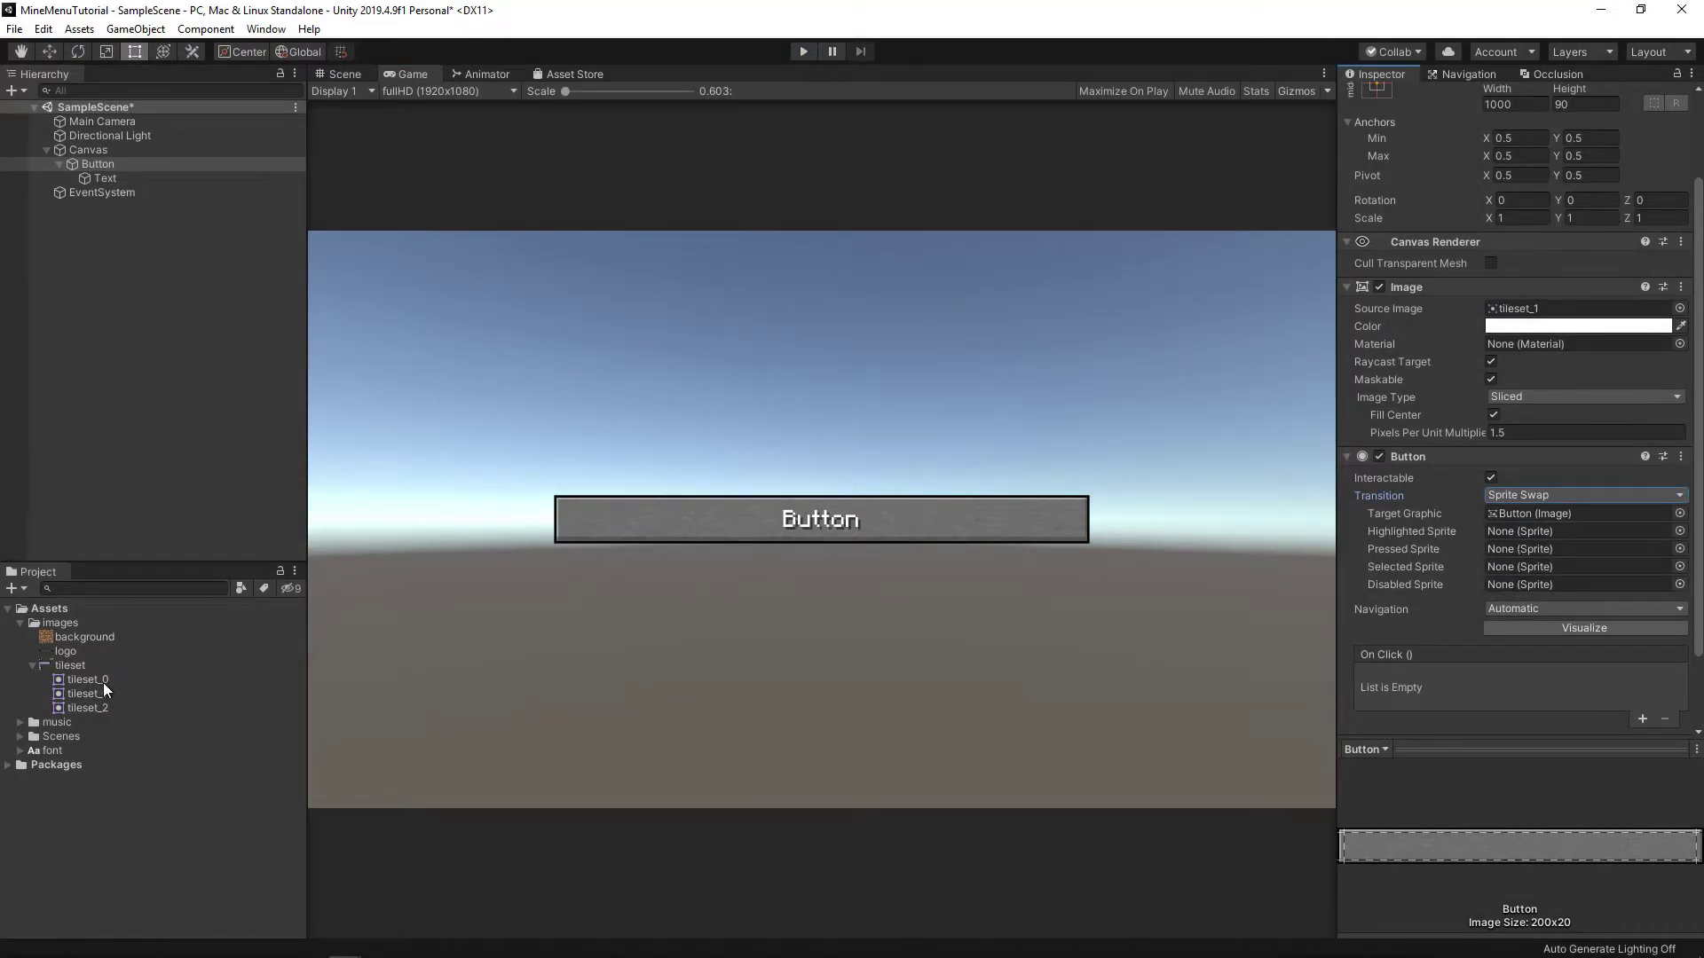
drag(82, 706, 1499, 536)
click(1515, 607)
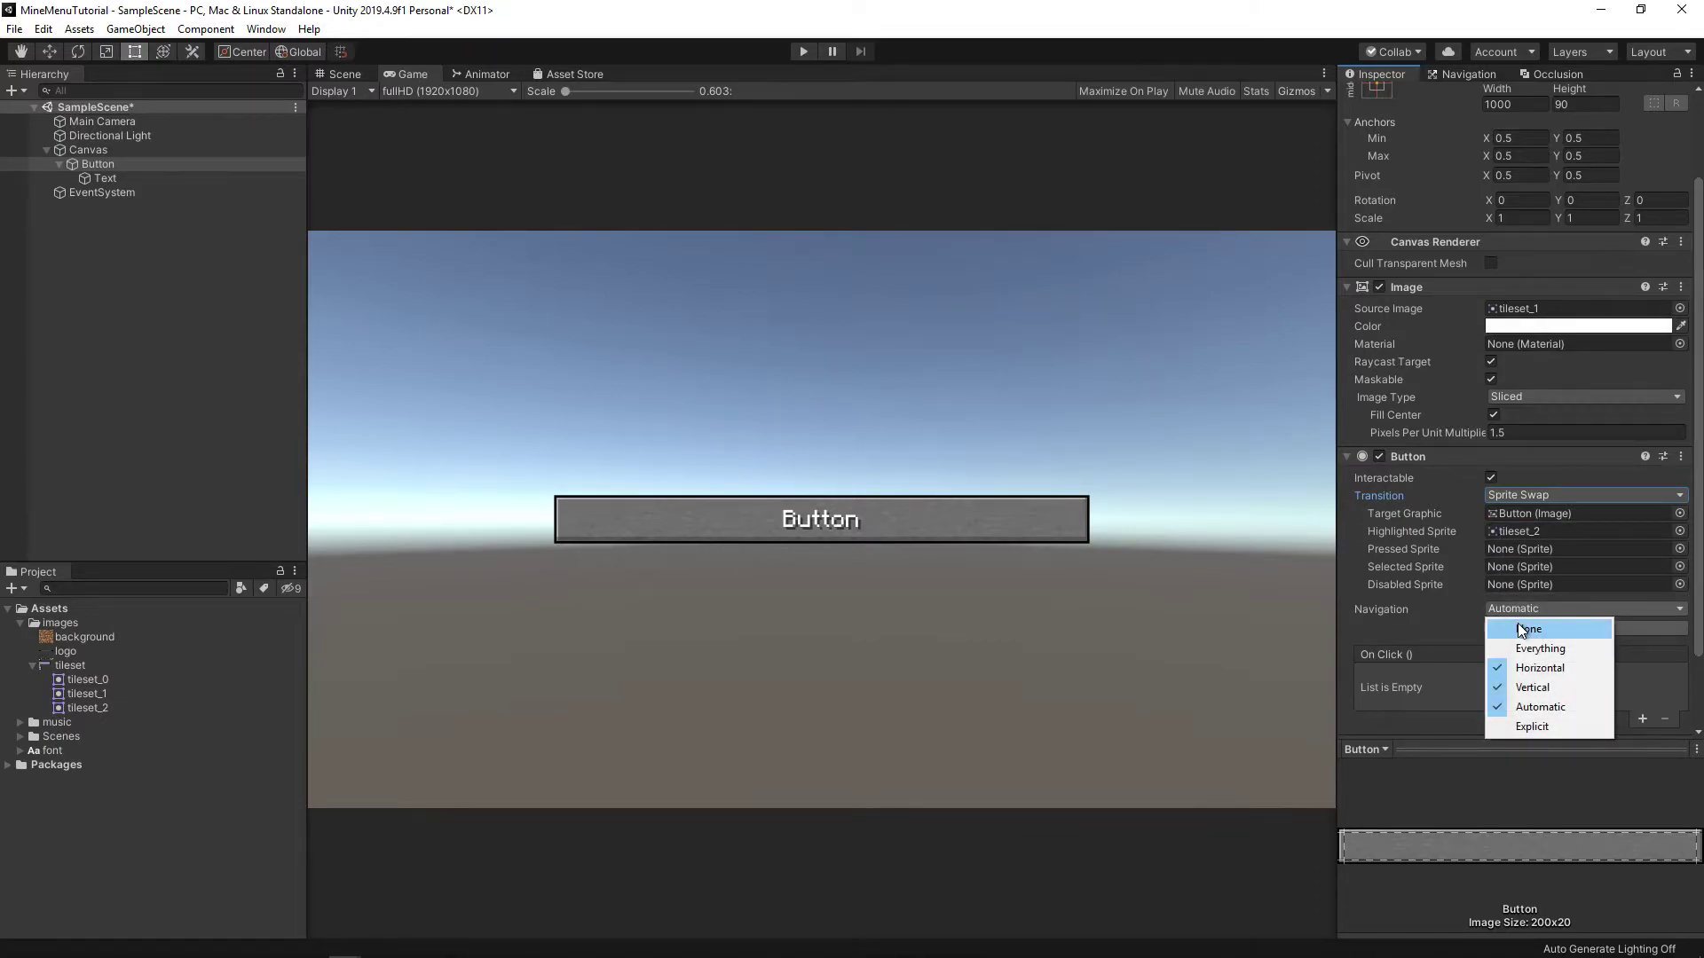
click(1521, 629)
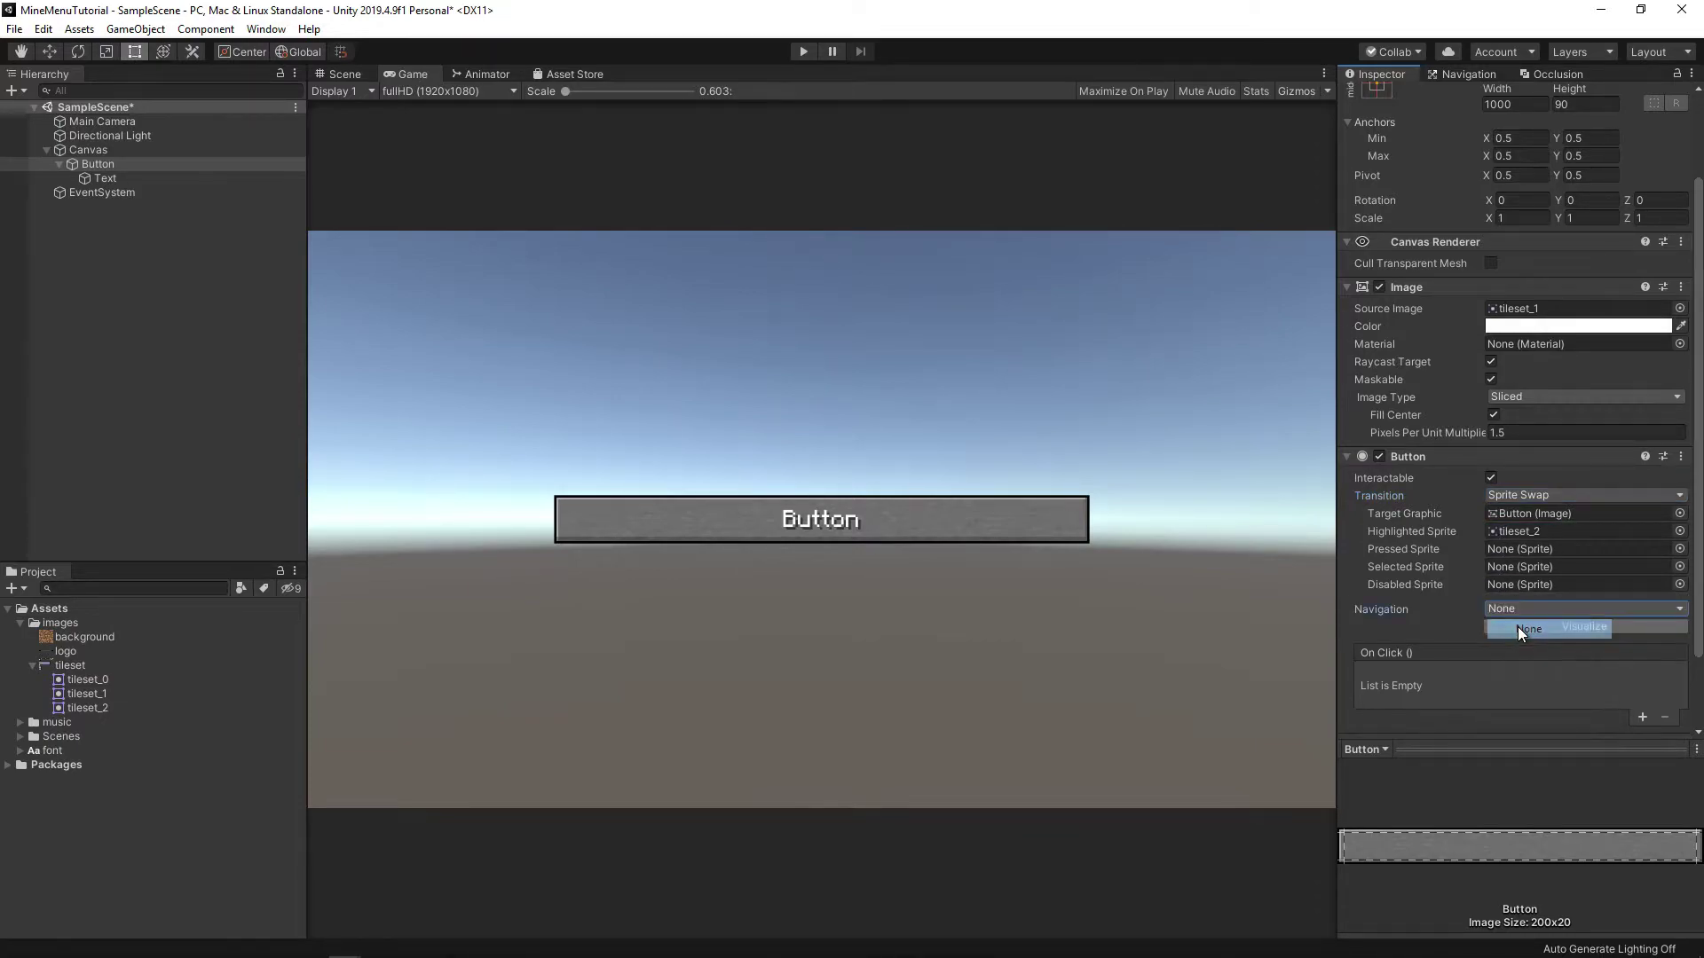
Run the scene to test the button's sprite swap when it is pointed at and used, and stop it again.
click(803, 52)
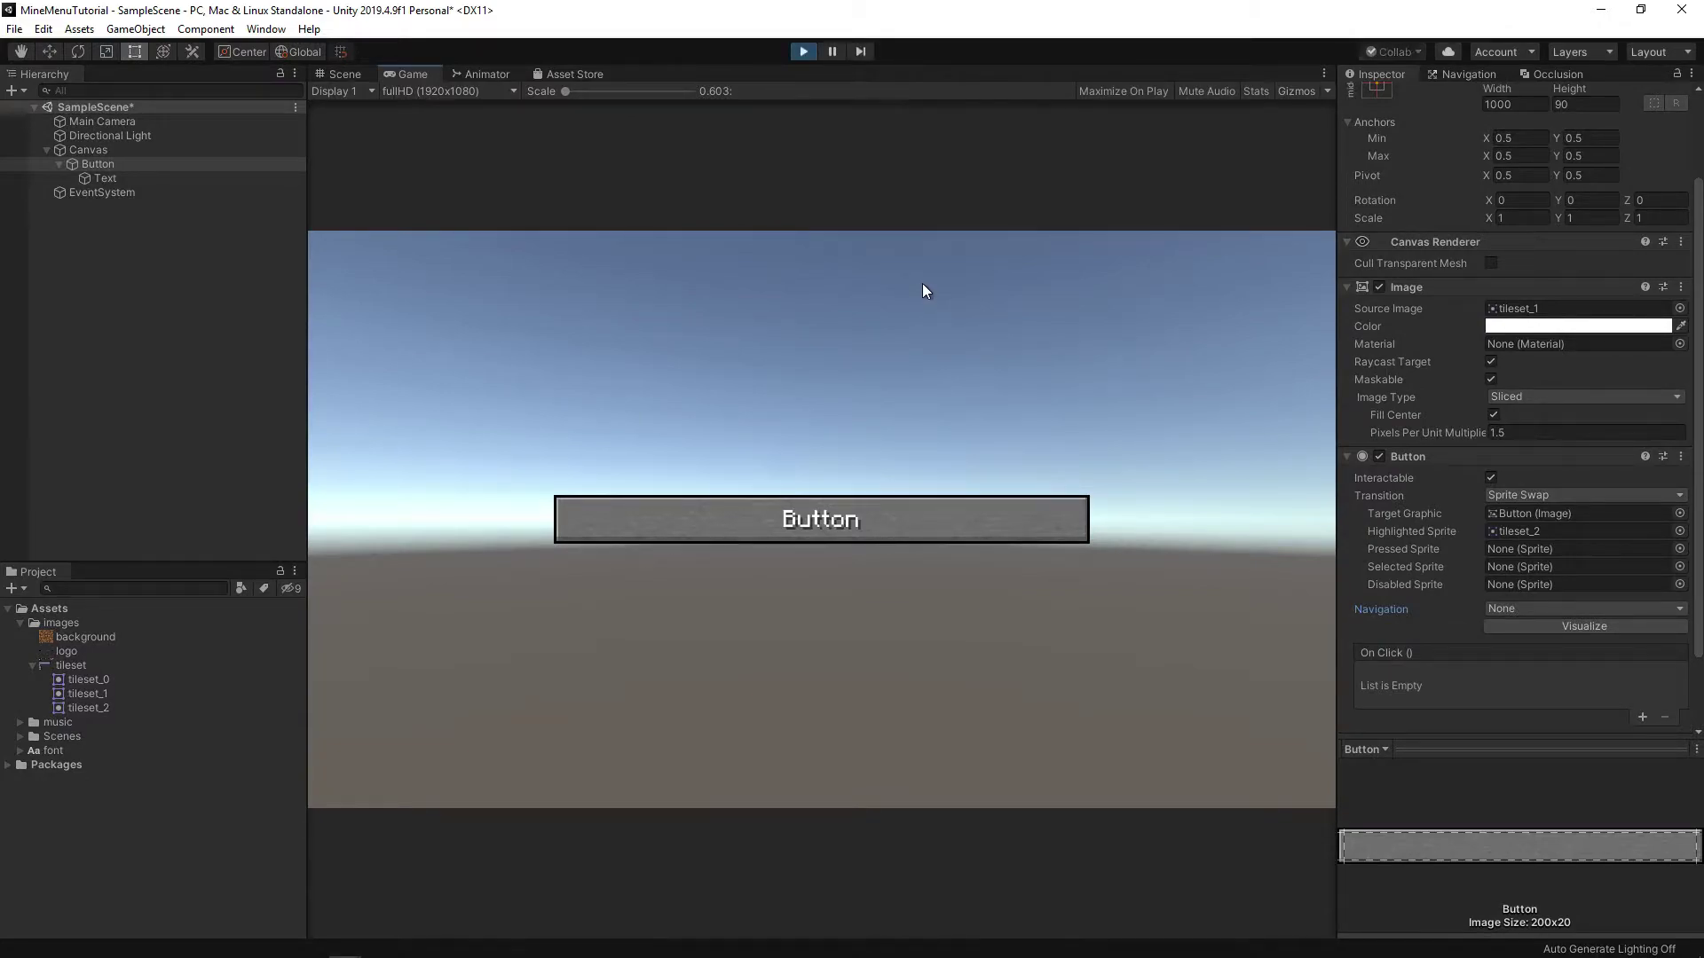
click(882, 518)
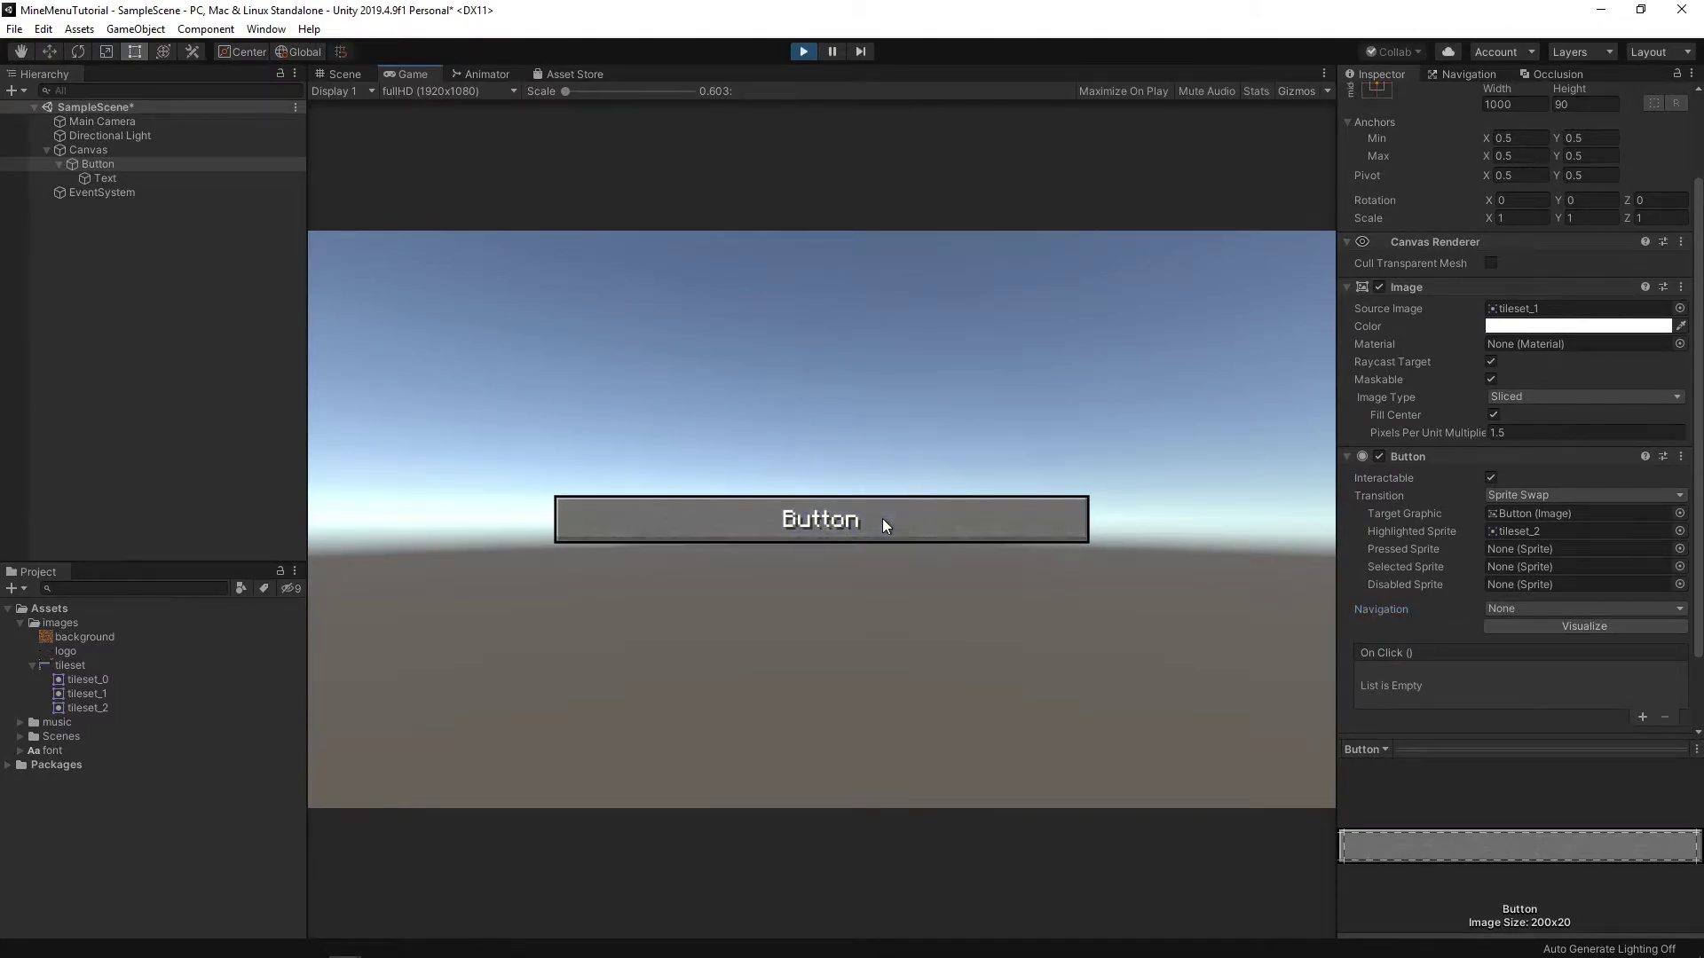
click(884, 514)
click(889, 507)
click(892, 506)
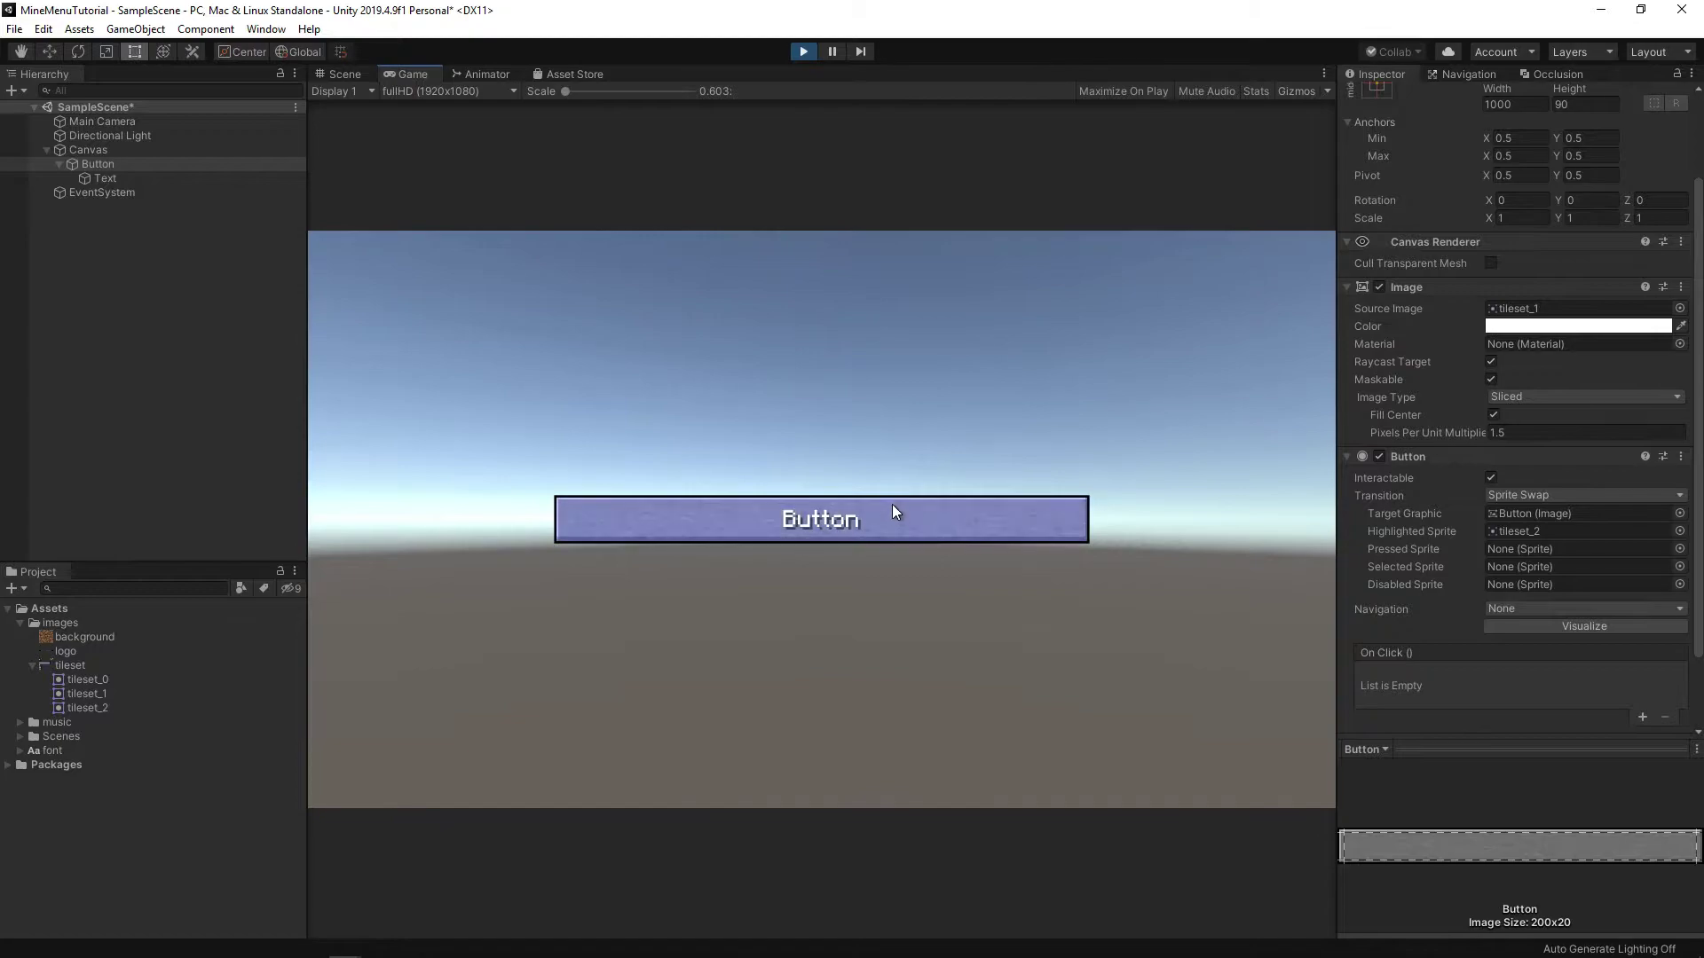
click(806, 52)
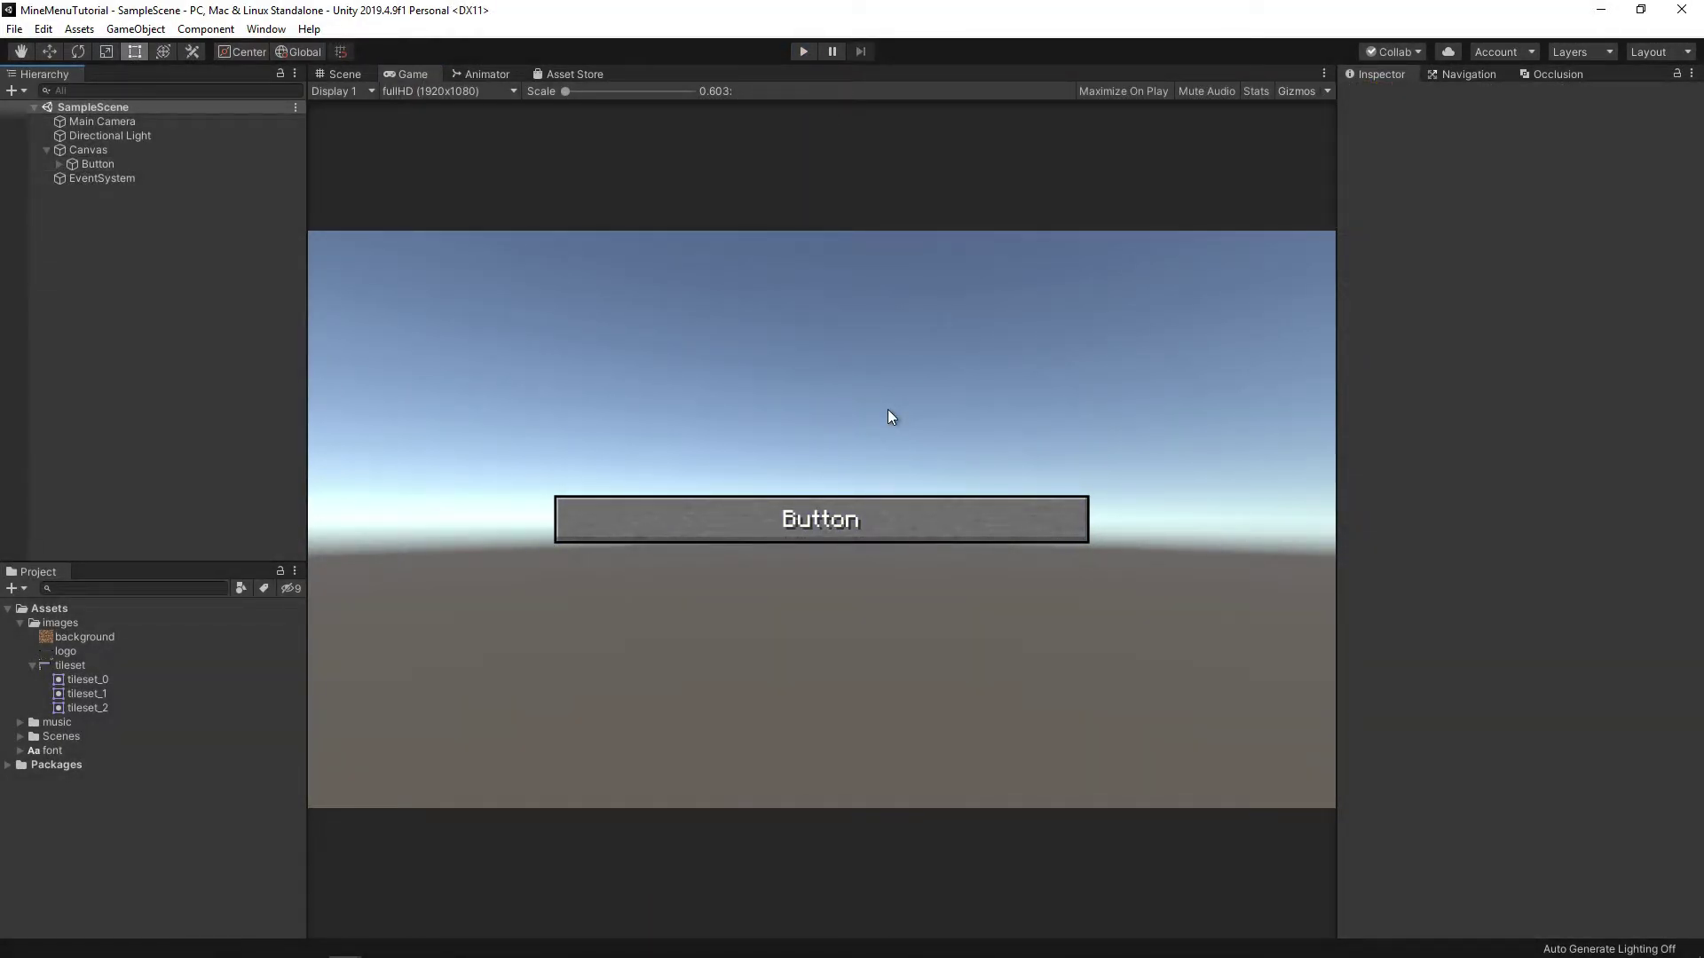
Import the background texture as Sprite (2D and UI) with 16 pixels per unit, Point (no filter), no compression and Repeat wrap mode.
click(85, 638)
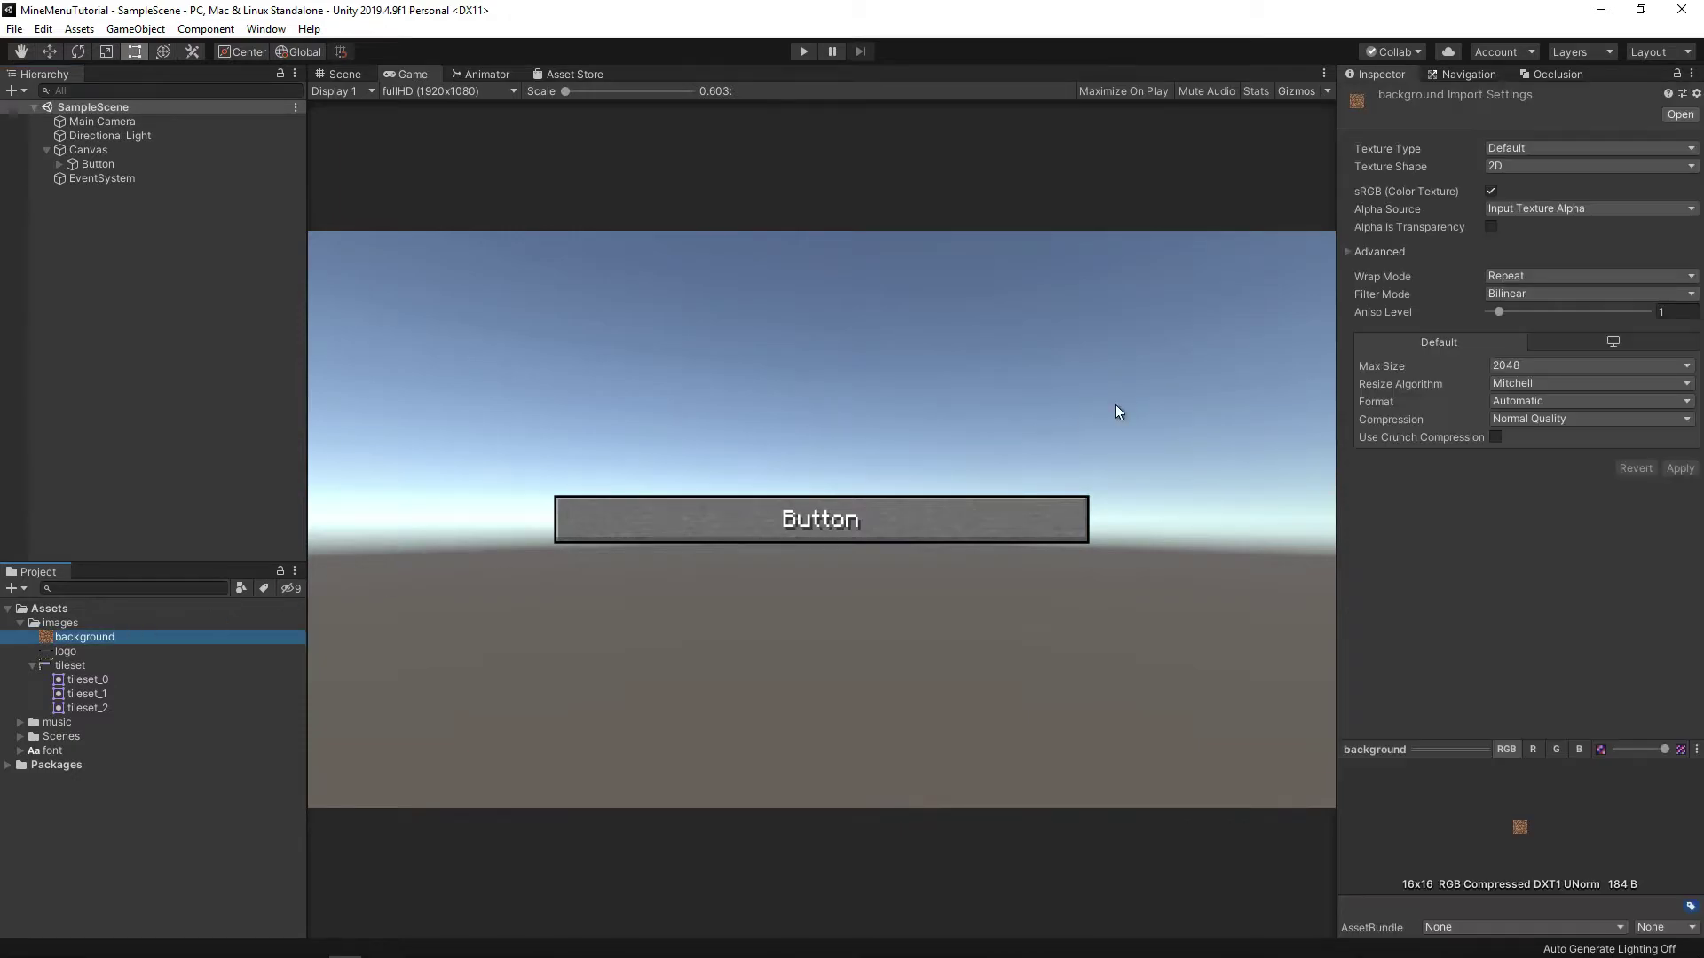
click(1562, 148)
click(1519, 231)
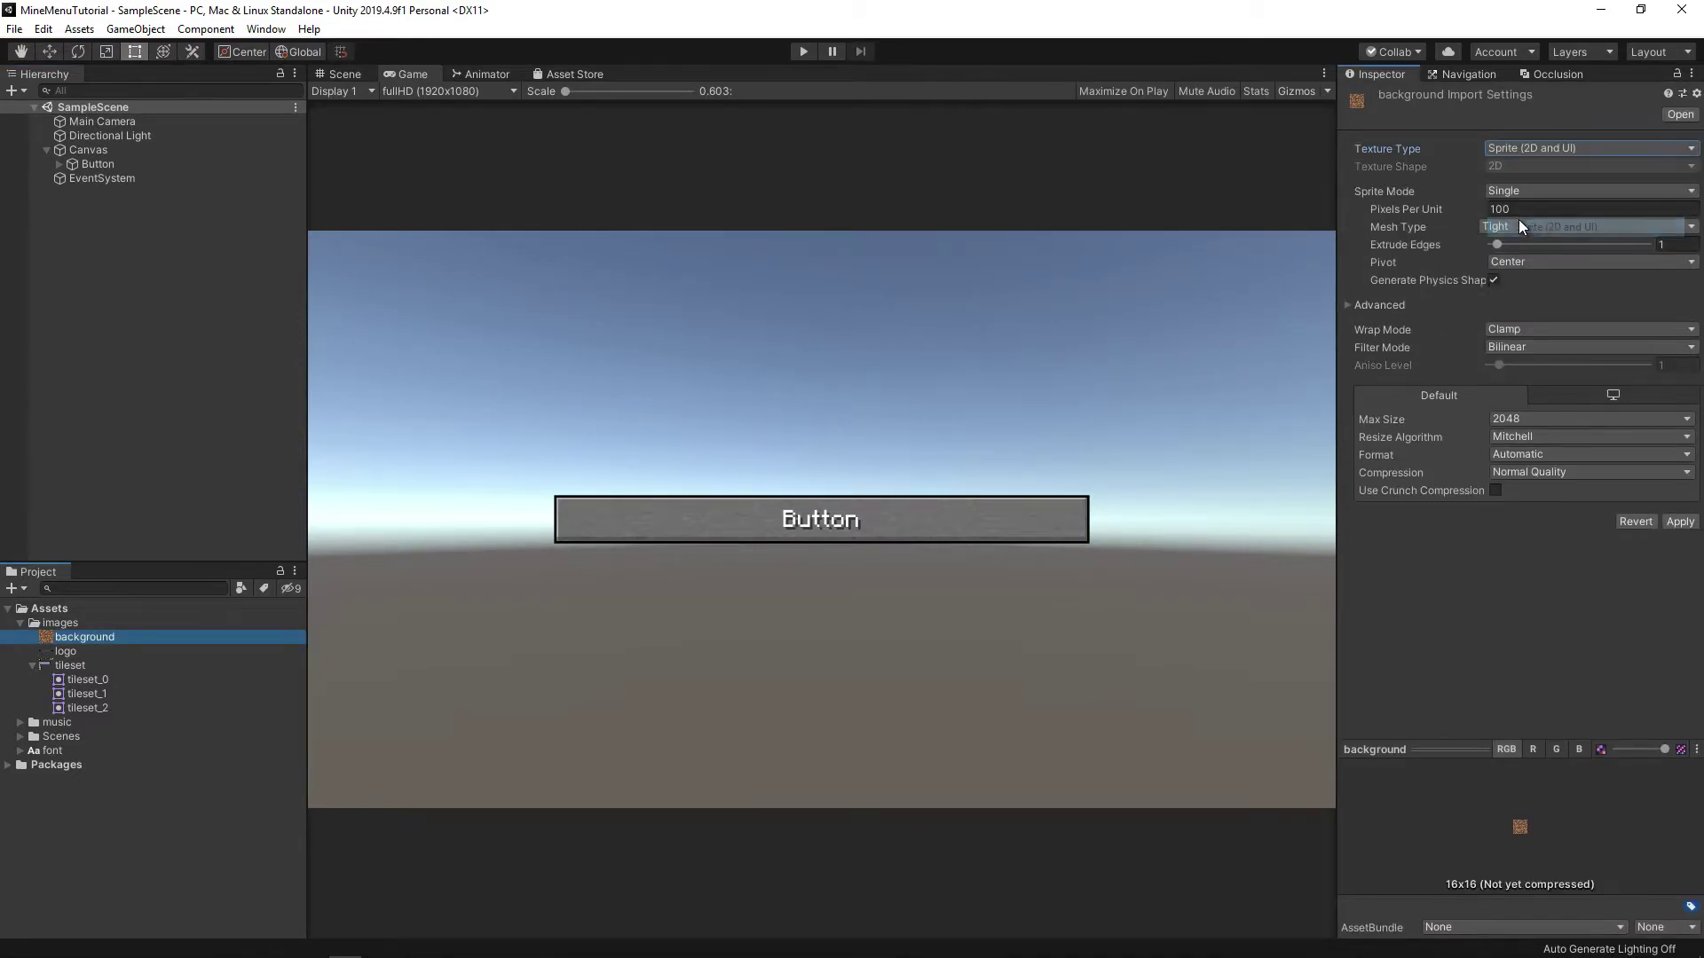
click(1516, 373)
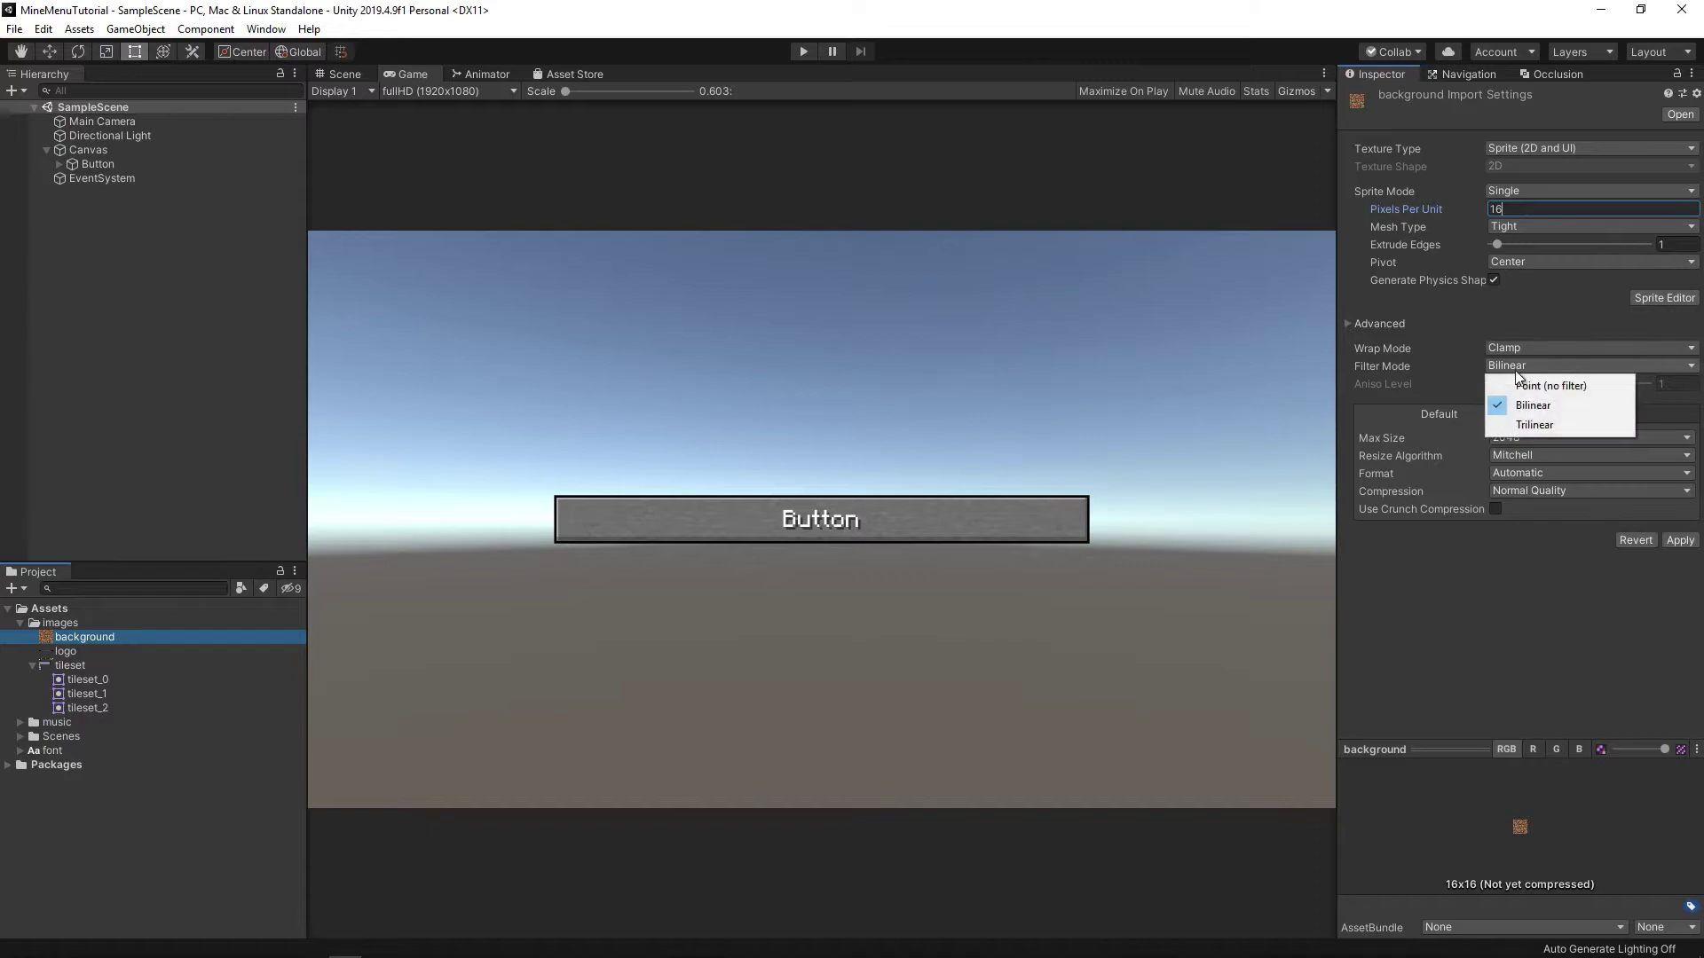
click(1517, 384)
click(1527, 491)
click(1528, 504)
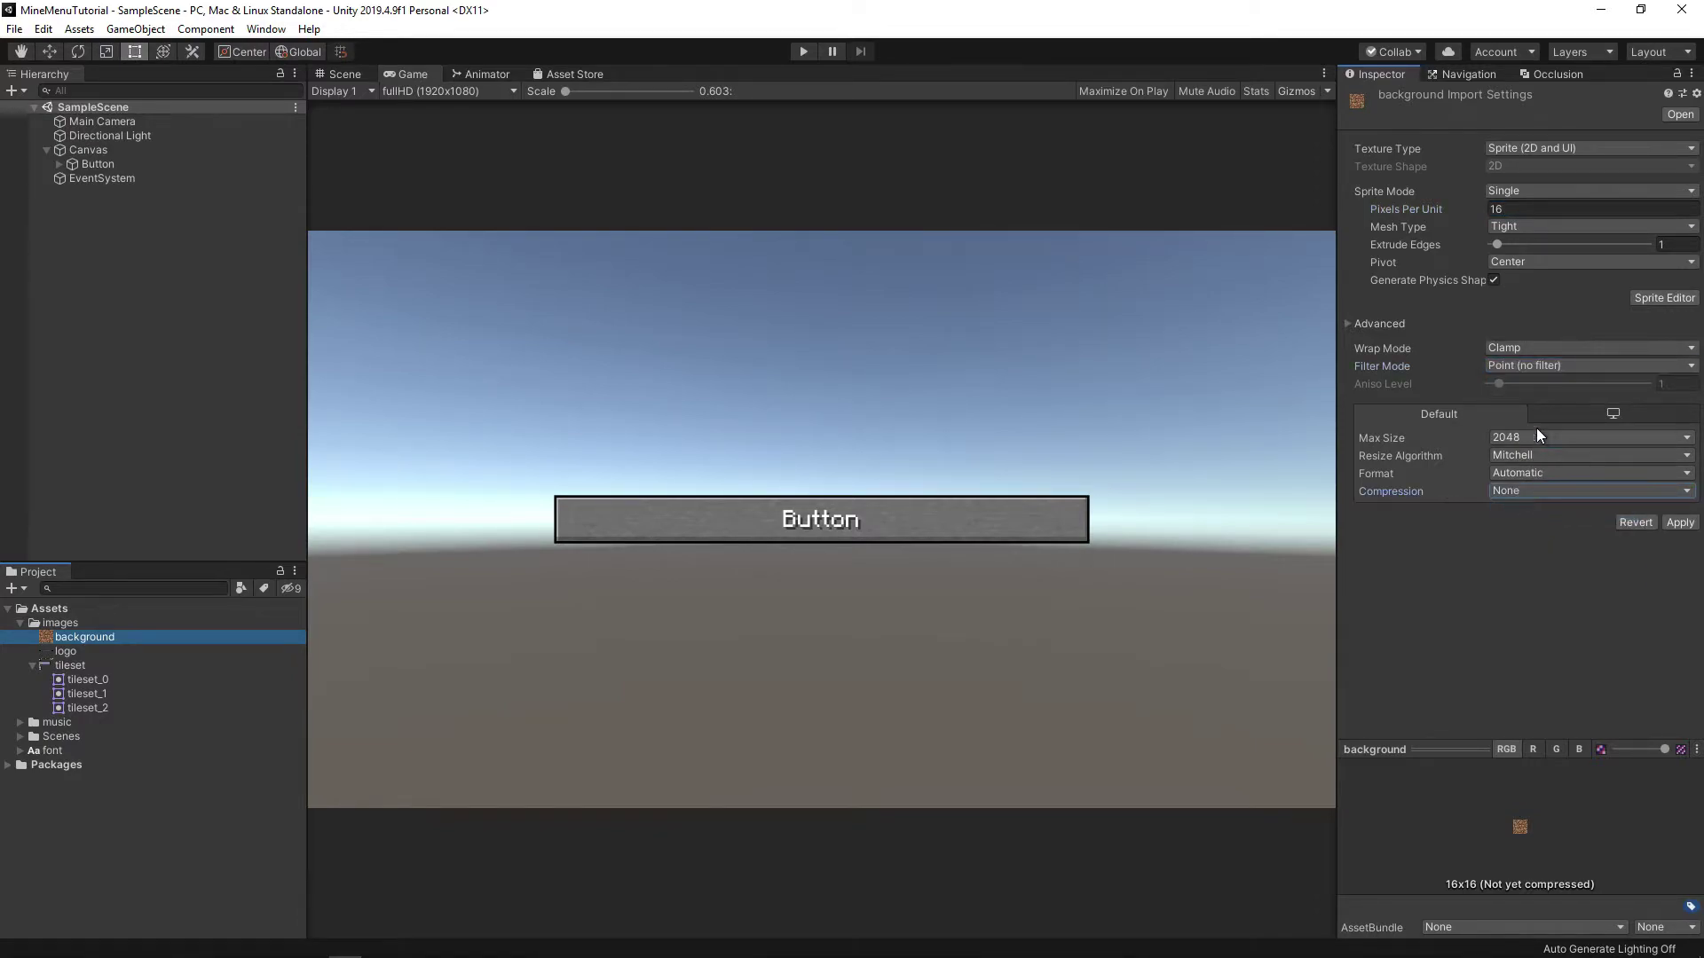
click(1509, 348)
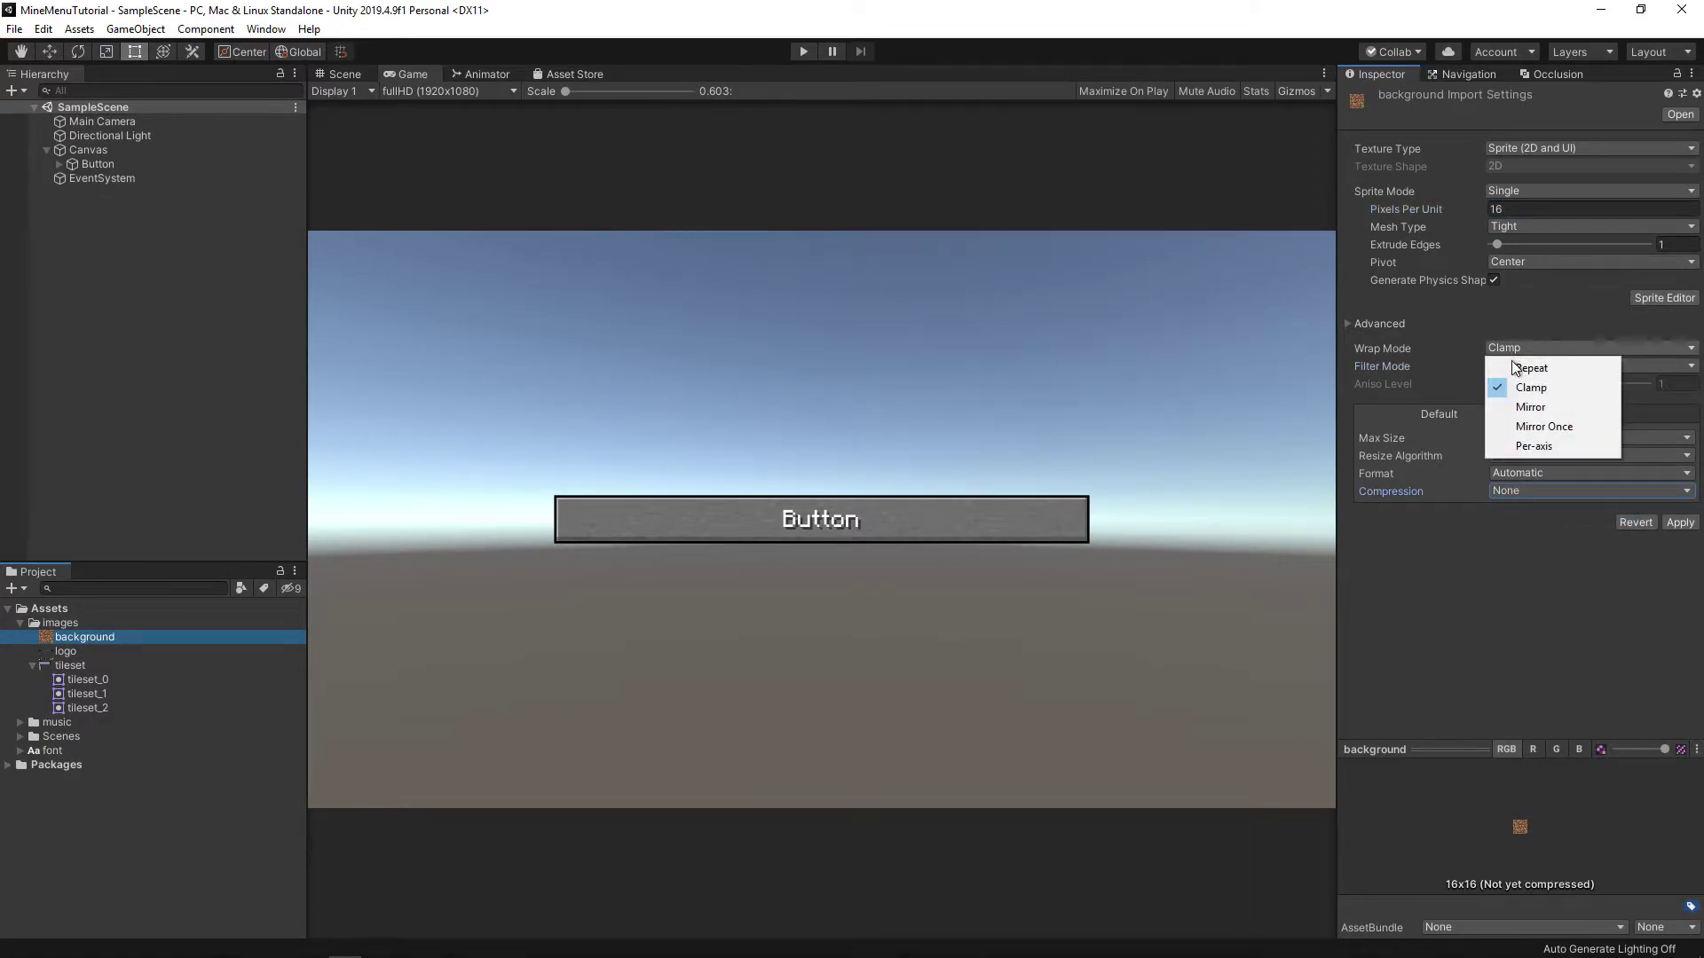
click(1515, 368)
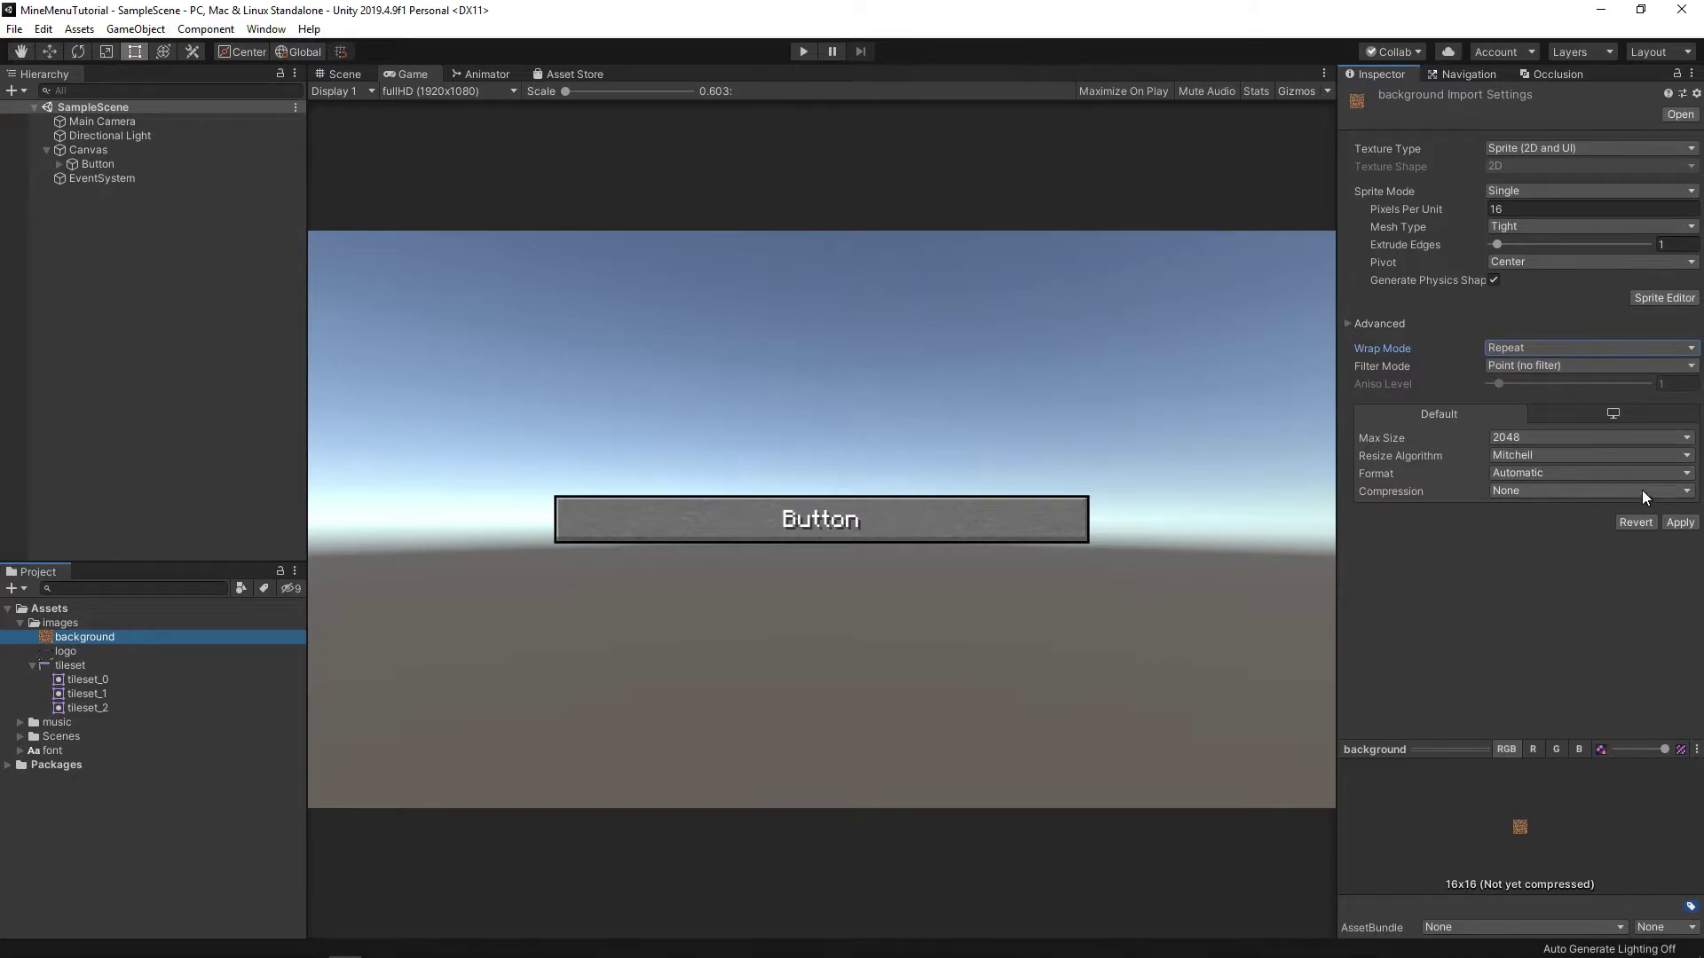
click(1679, 523)
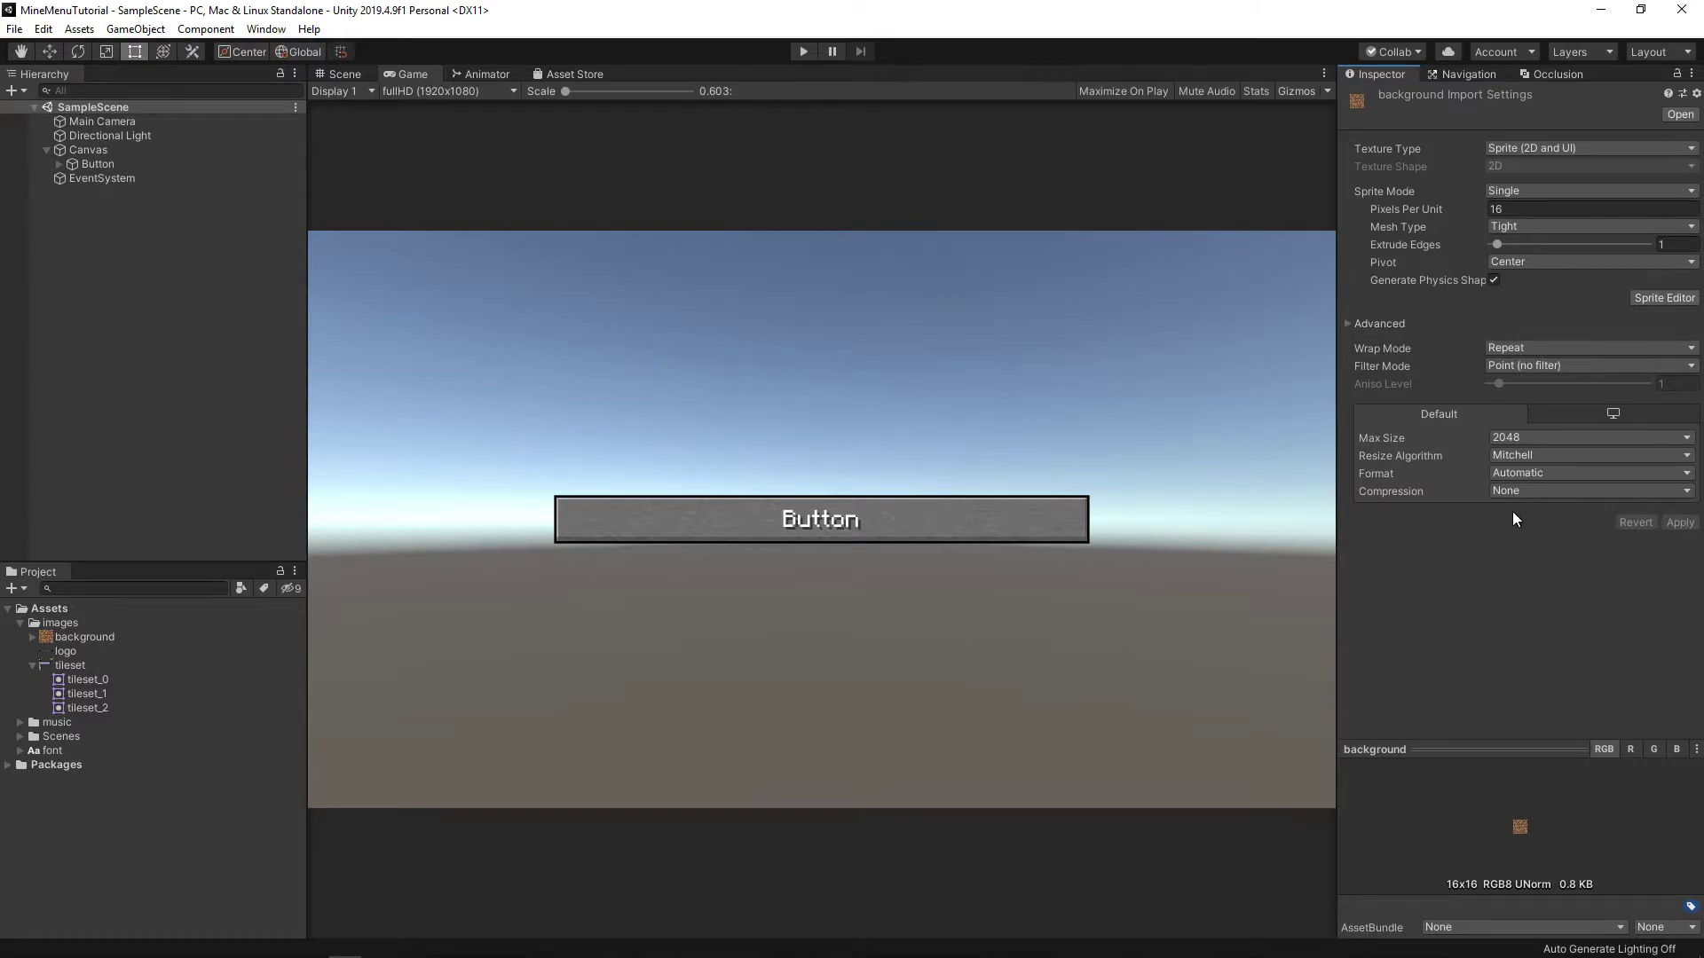
Add a UI panel to the Canvas with the background sprite as its source image and image type Tiled.
click(135, 29)
mouse_move(186, 209)
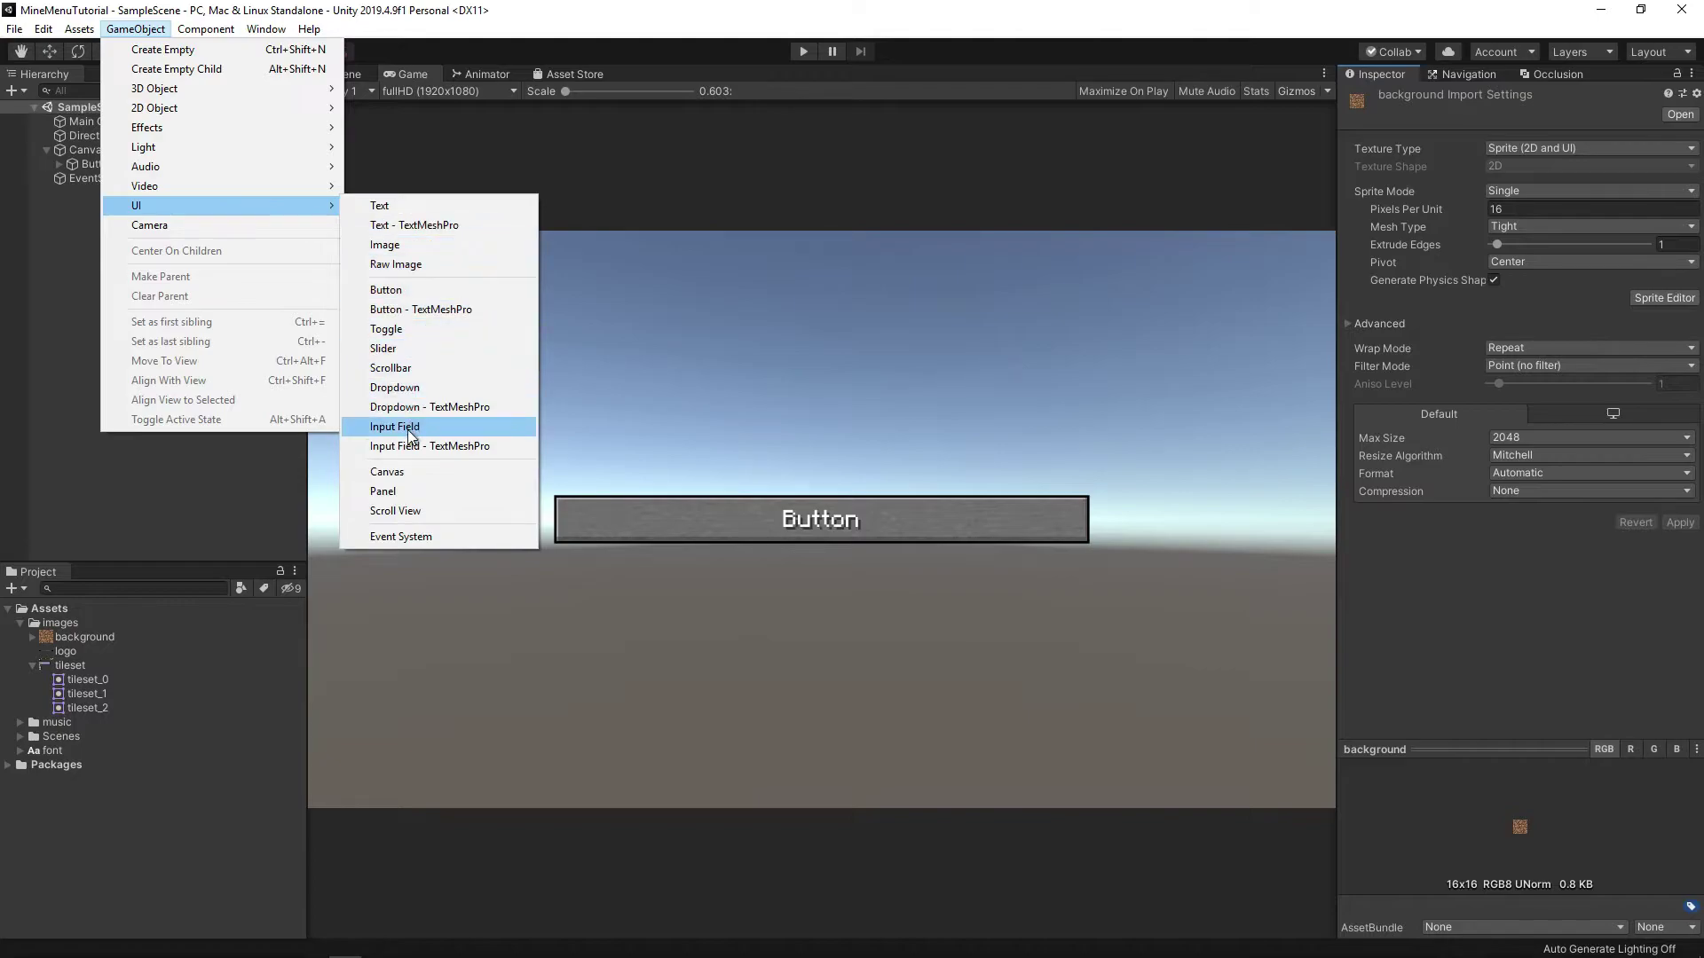
click(397, 492)
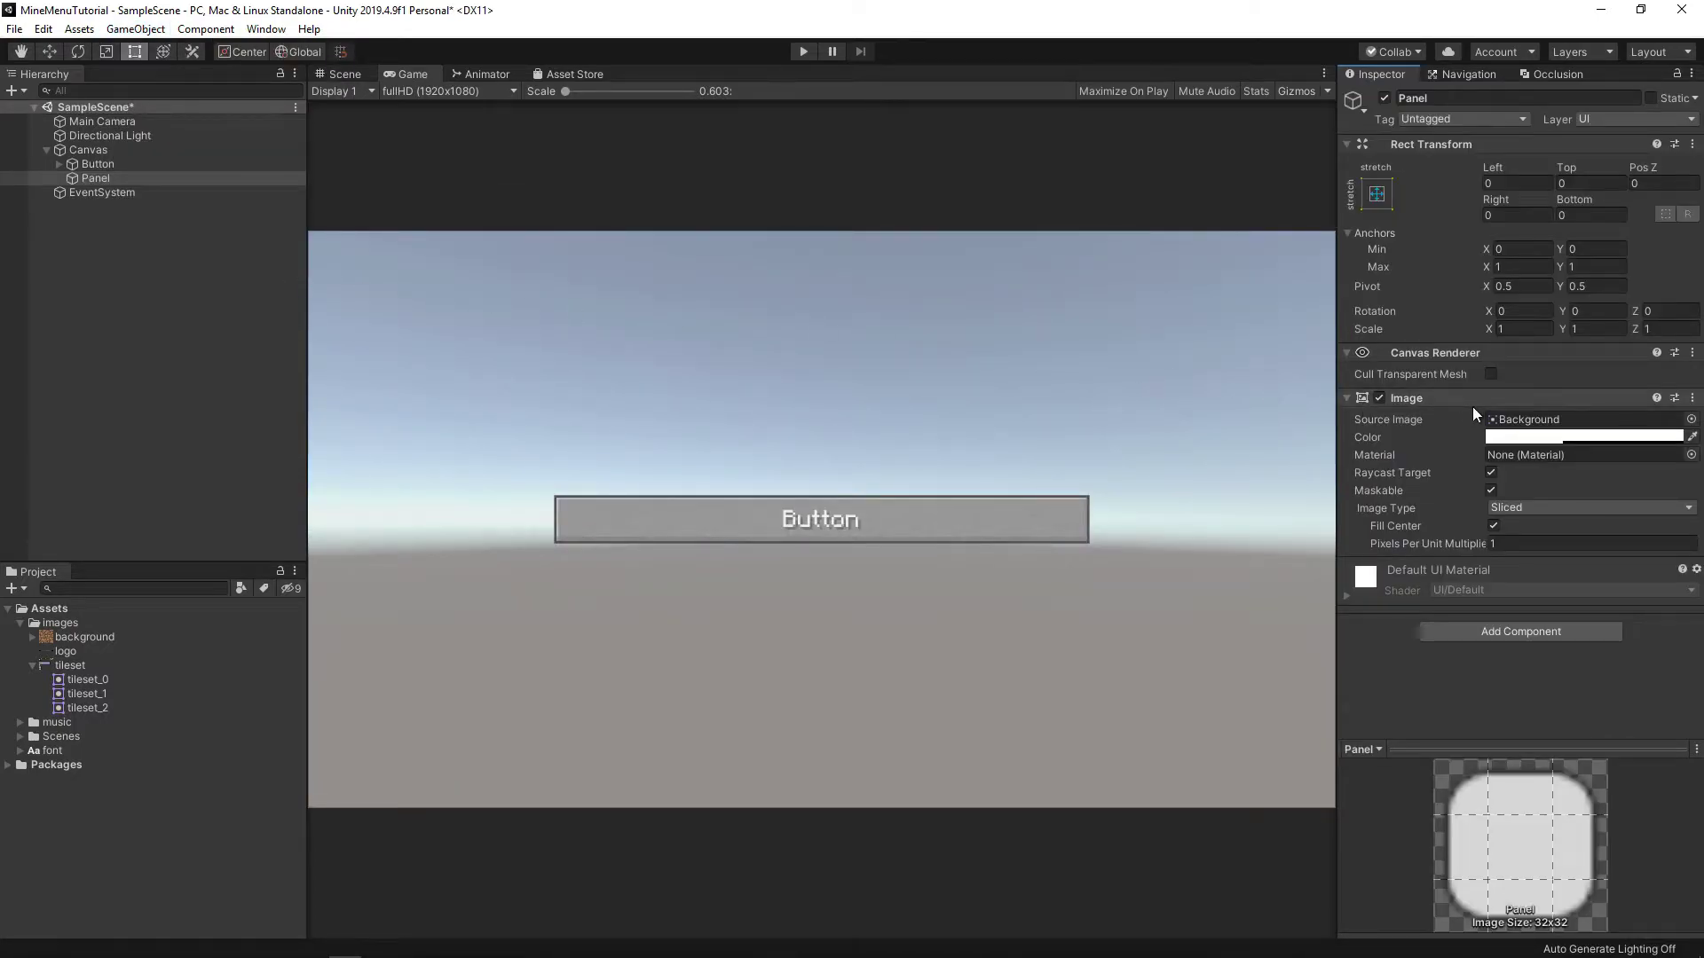
drag(84, 637, 1545, 425)
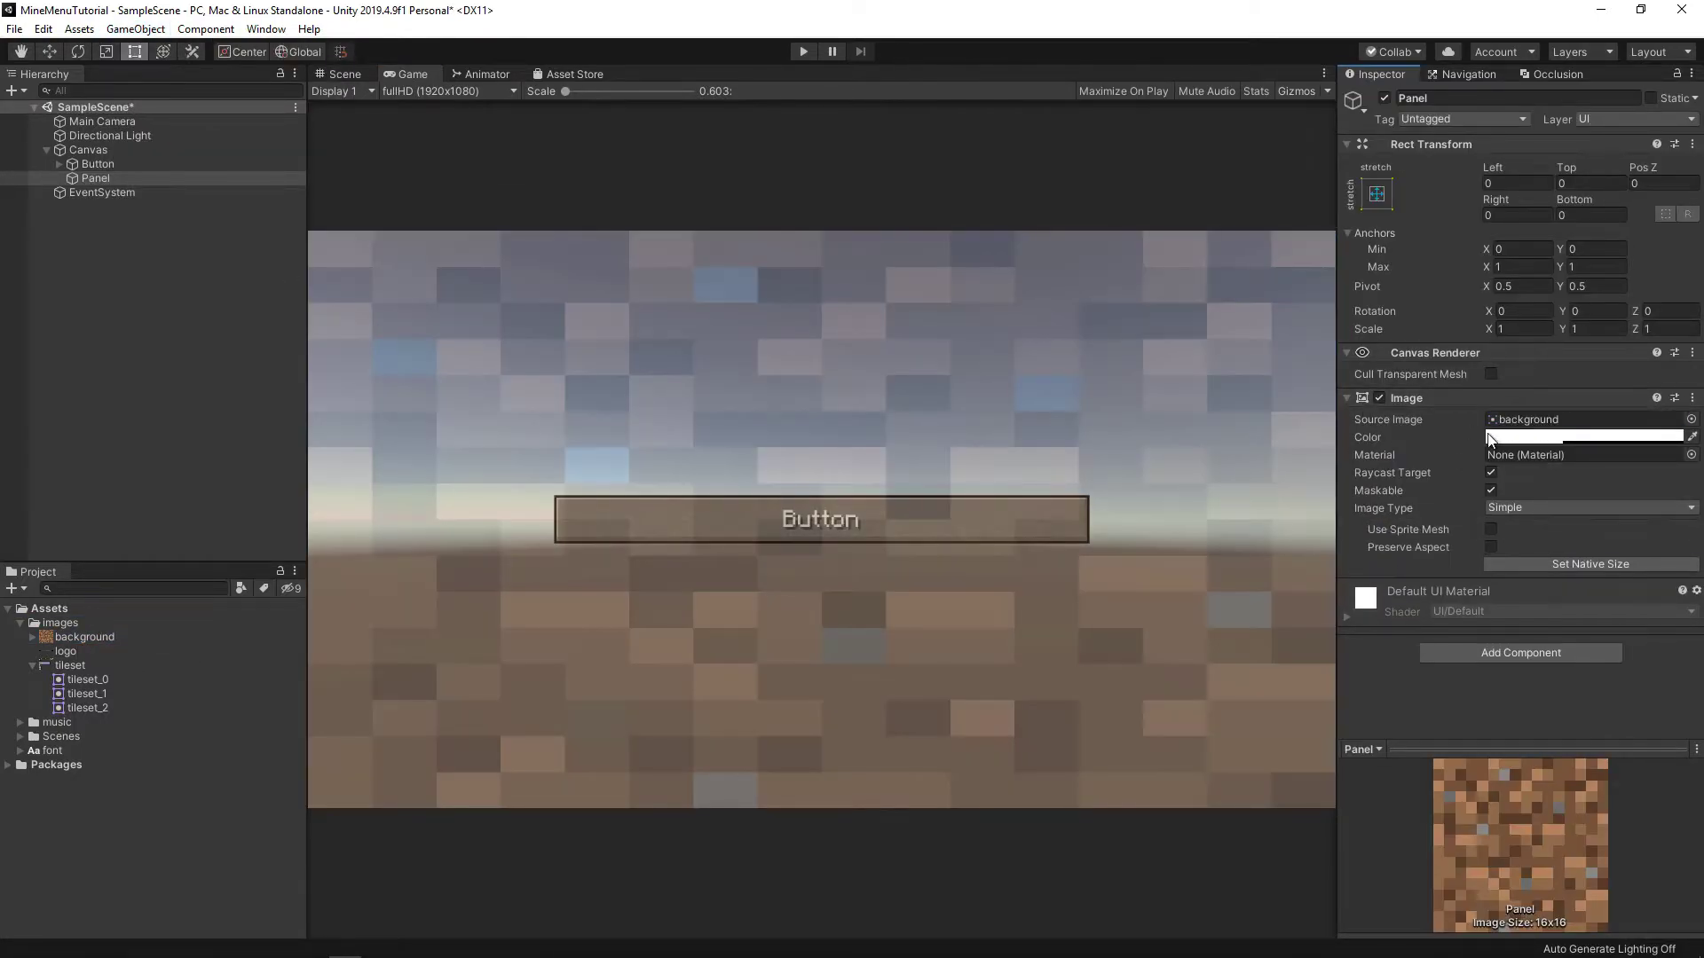
click(1513, 508)
click(1525, 566)
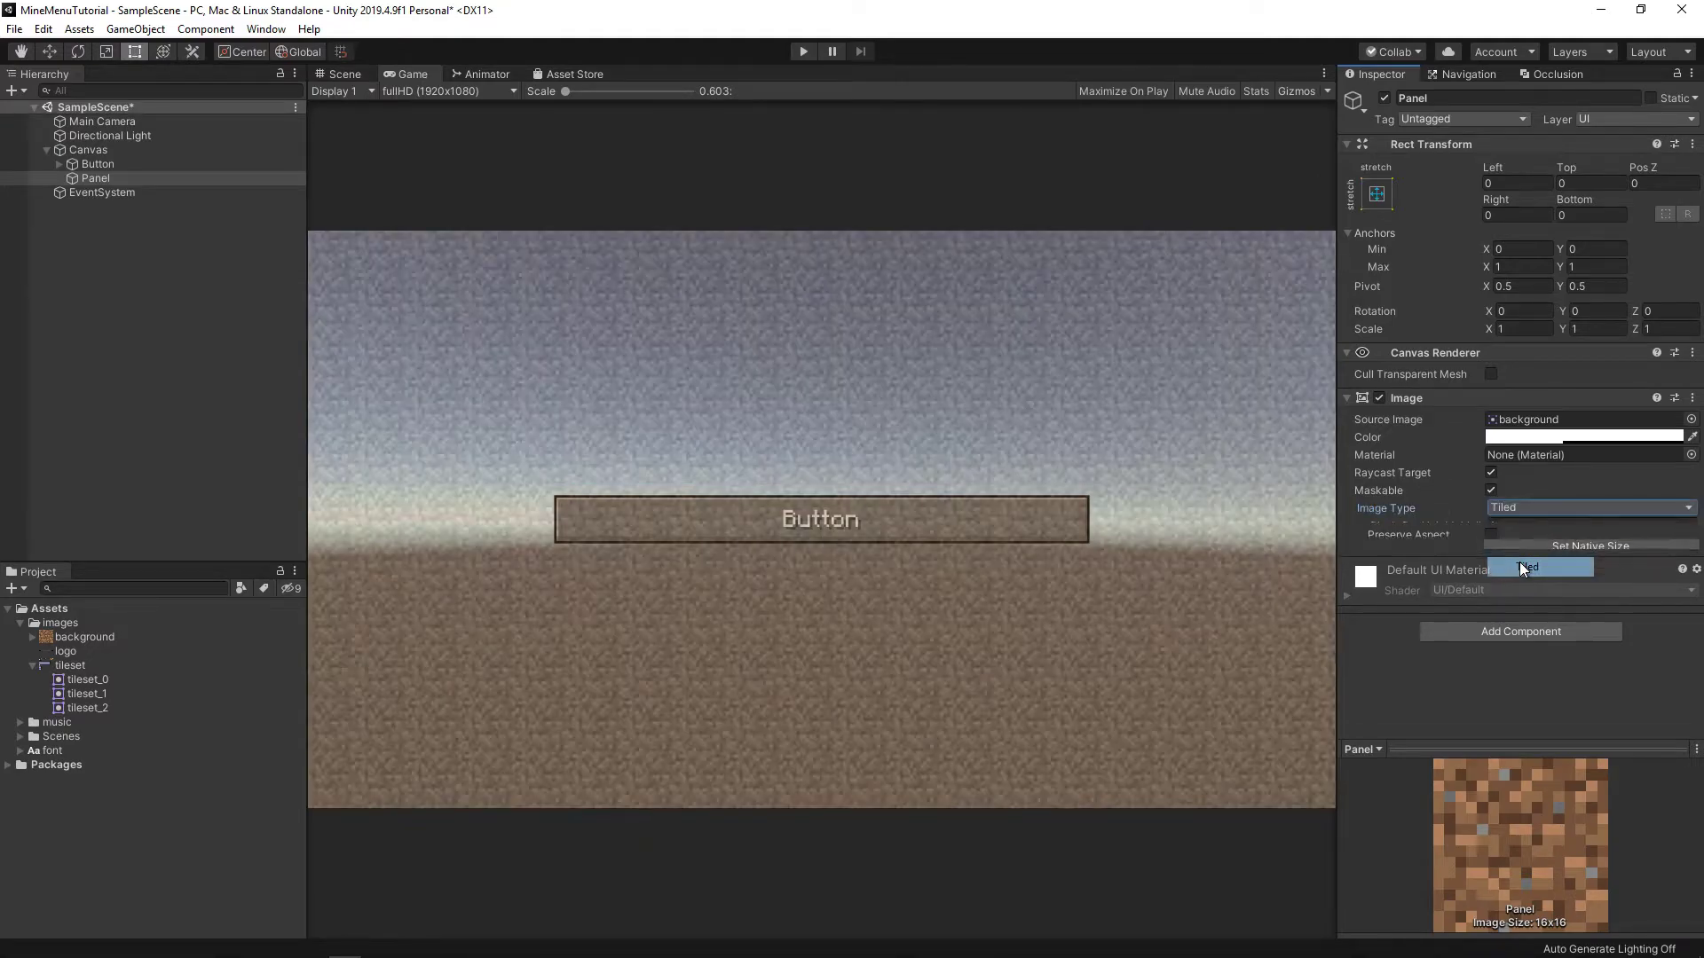
Set the panel's color to a dark grey with alpha 255 and place the panel before the button in the Canvas.
click(1514, 439)
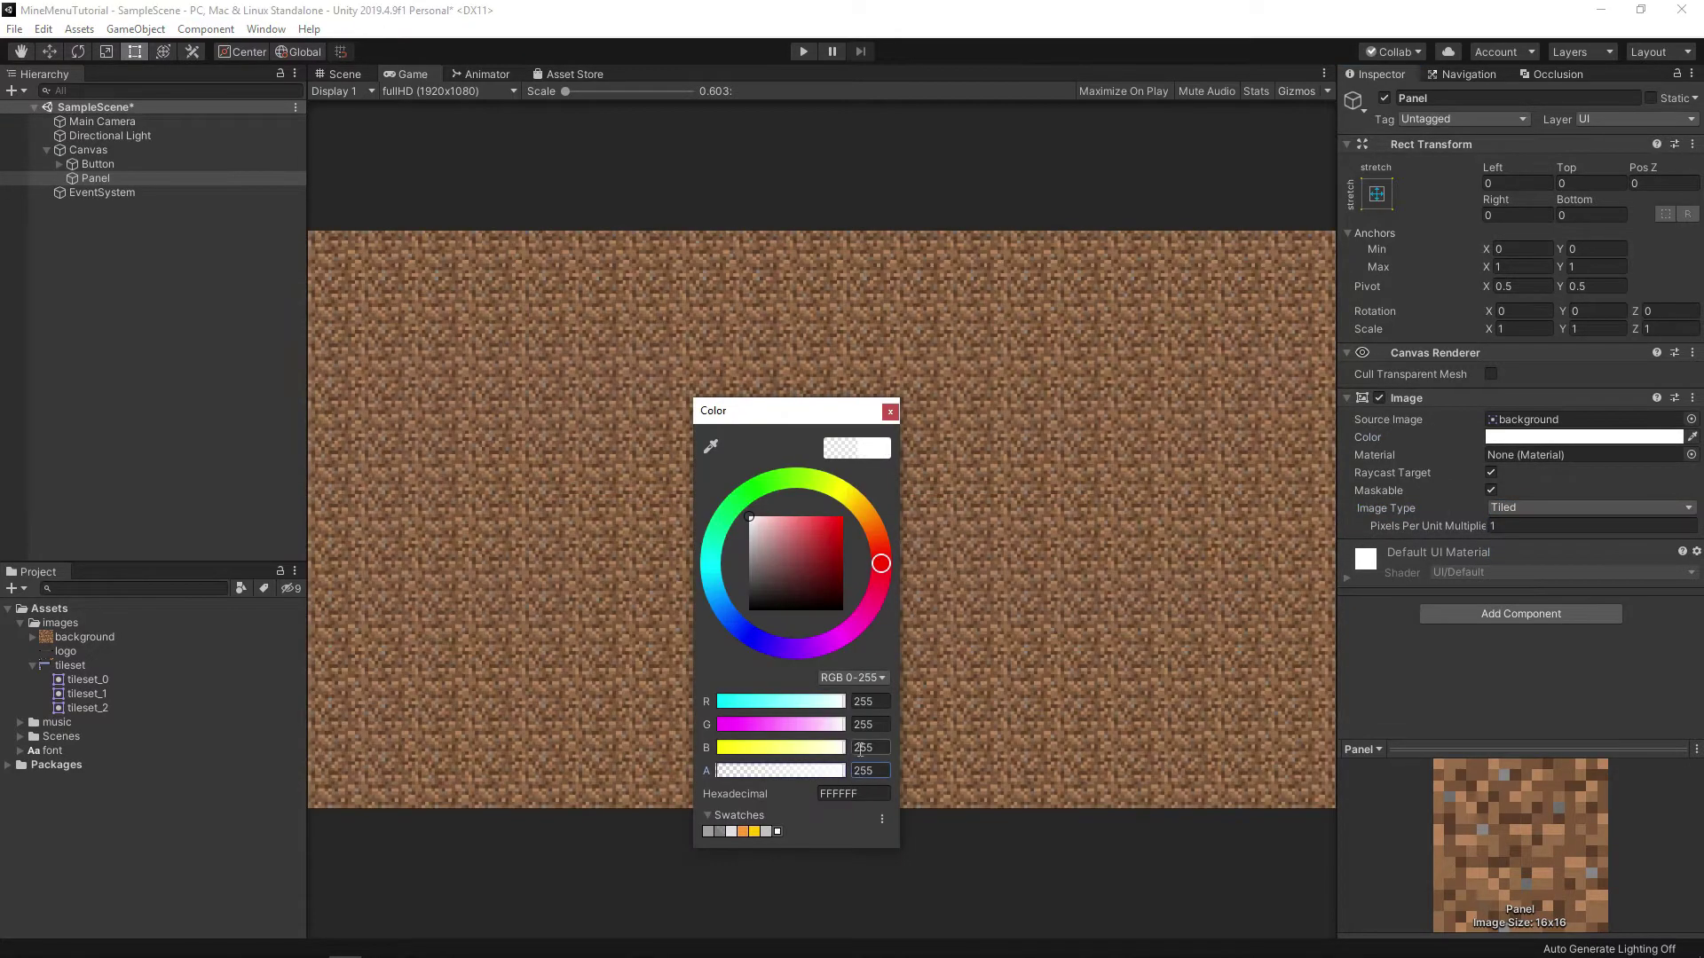
drag(781, 532, 717, 584)
click(780, 446)
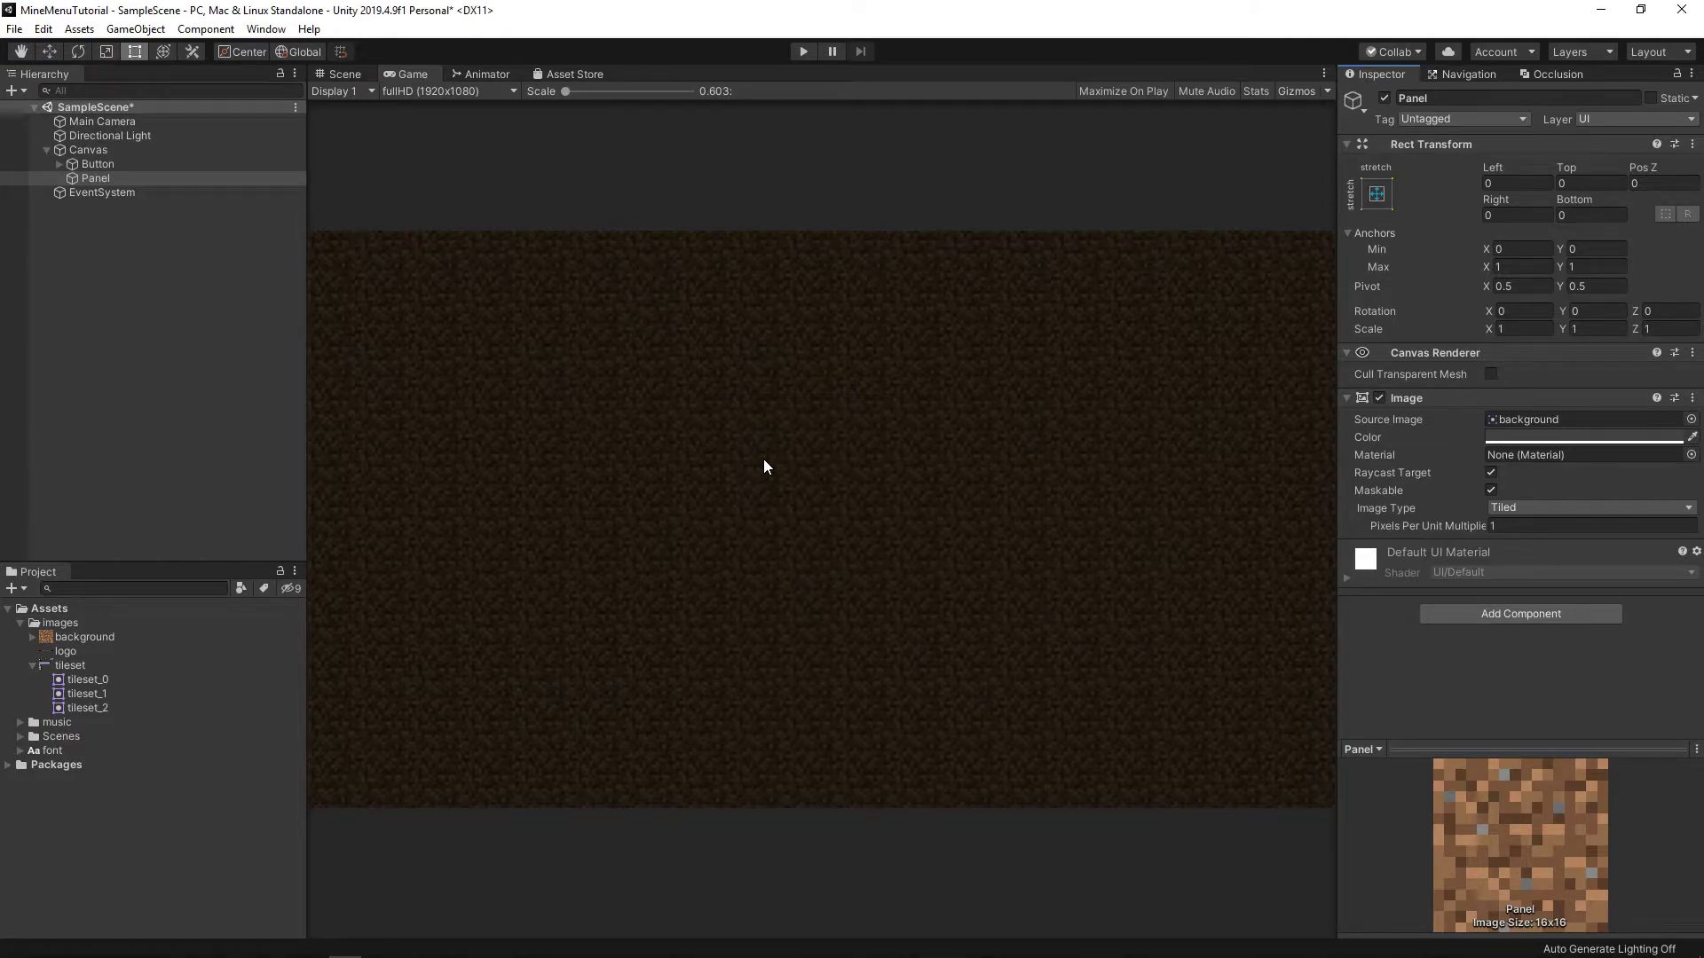
drag(129, 180, 100, 166)
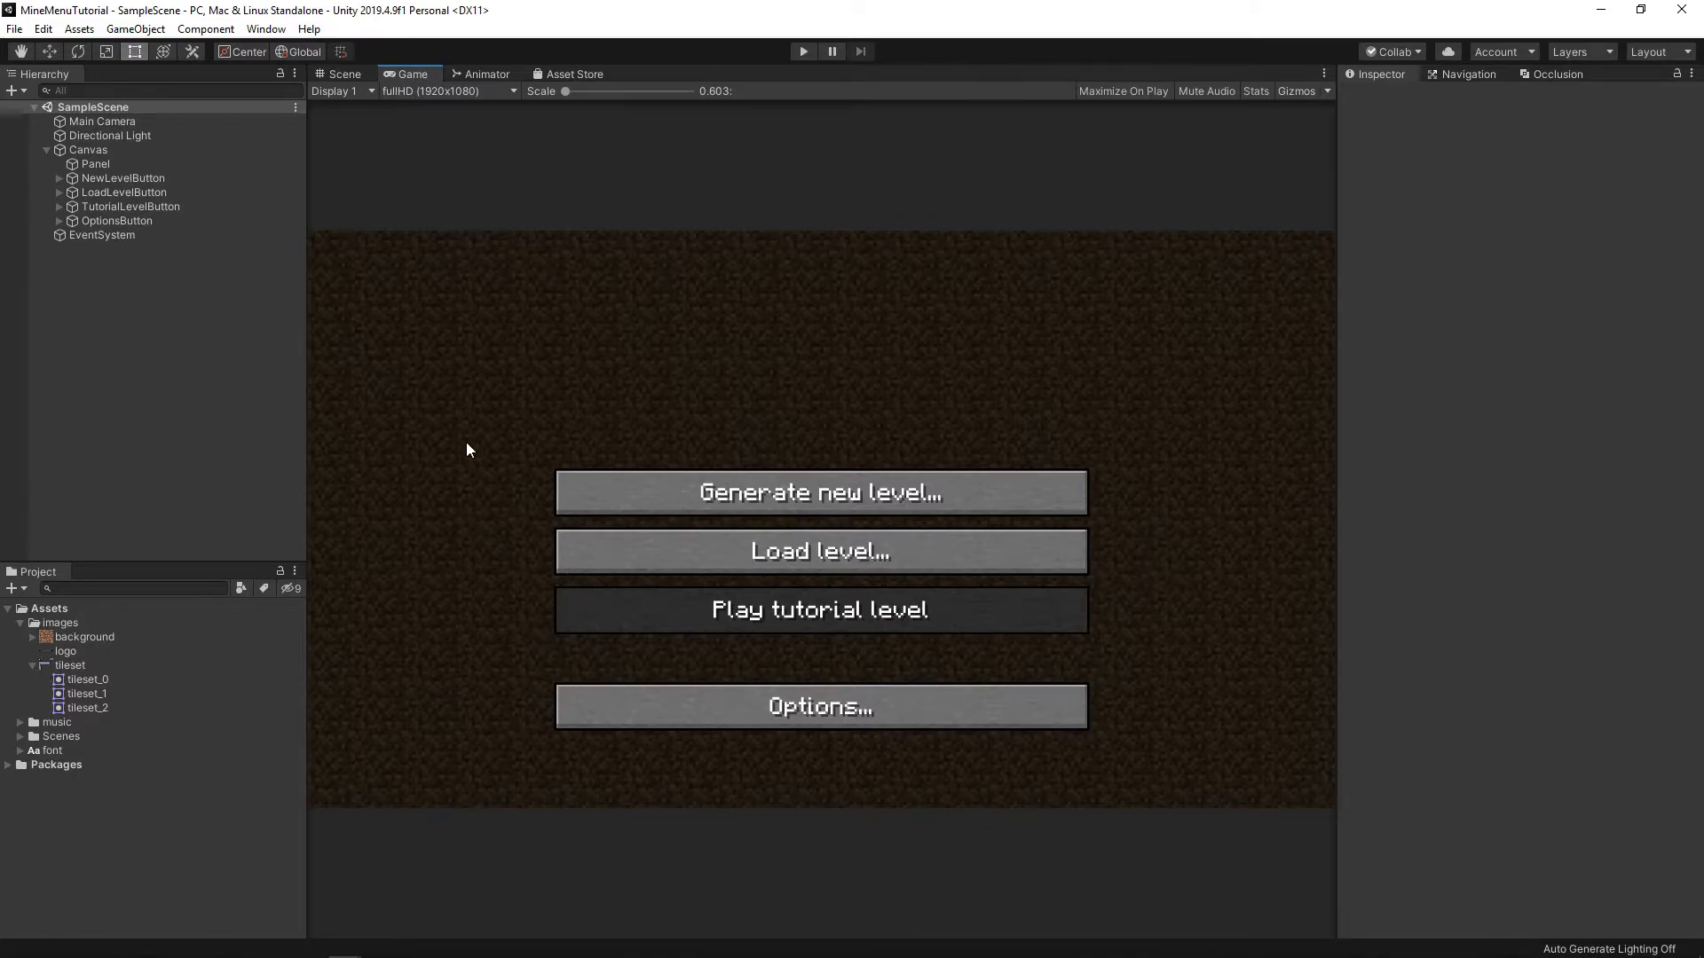
Examine the tutorial level button's source sprite and its Interactable setting.
click(172, 206)
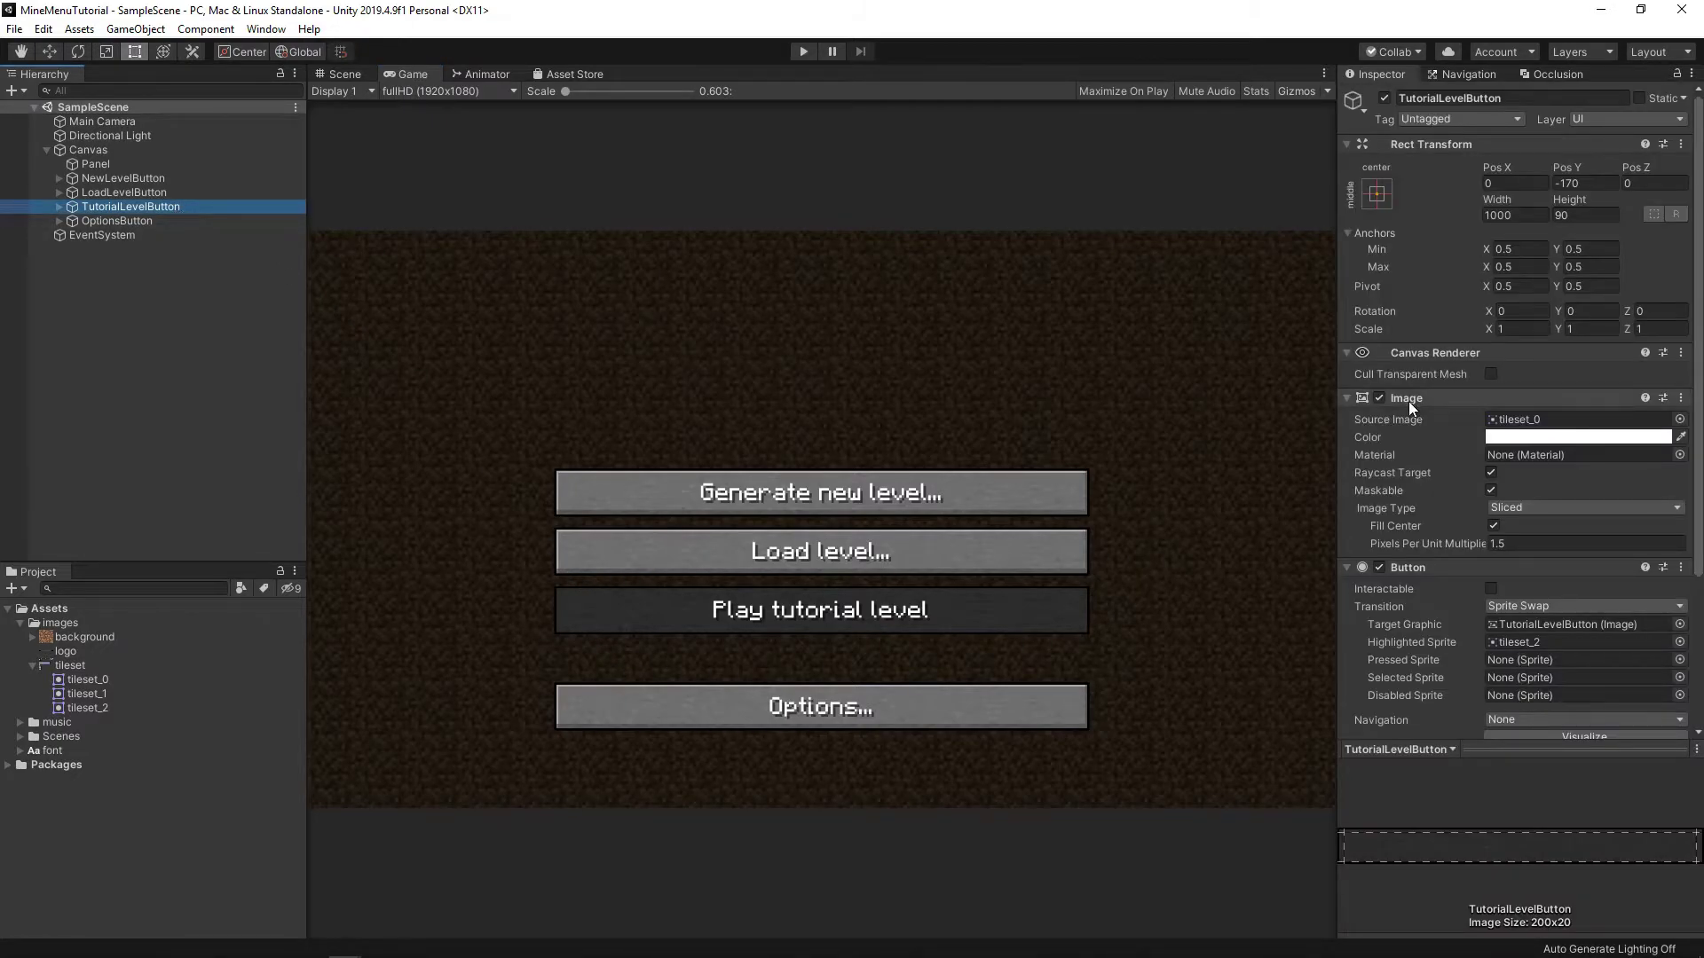
click(1527, 419)
click(117, 679)
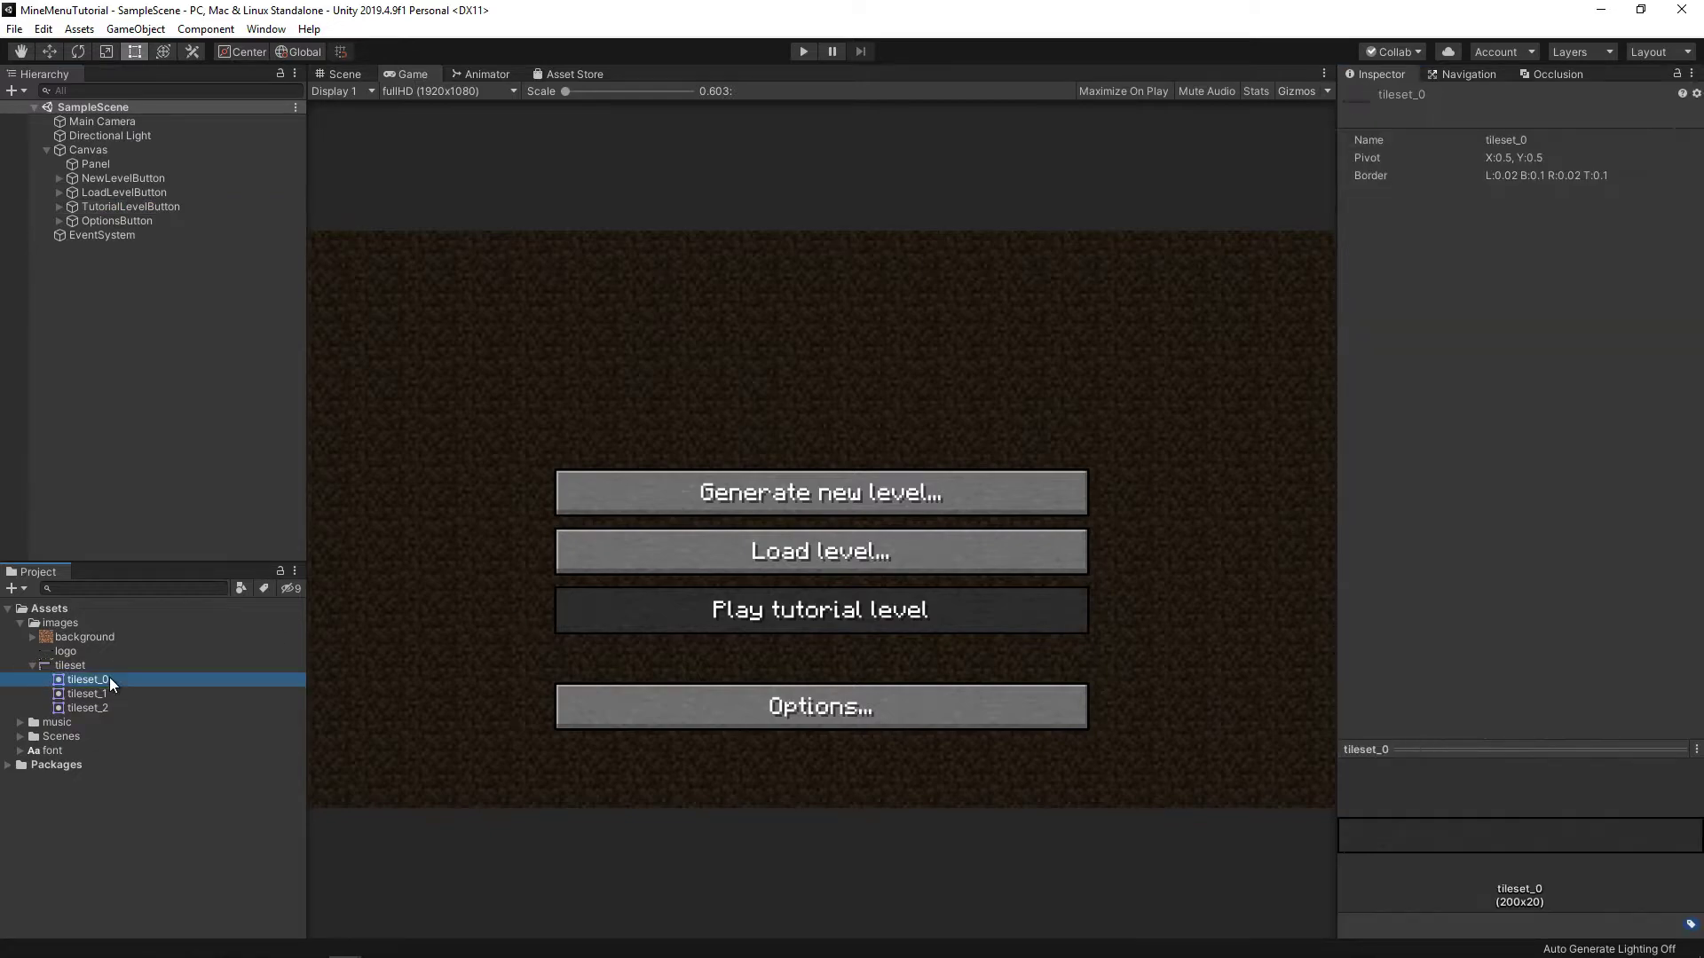
click(152, 206)
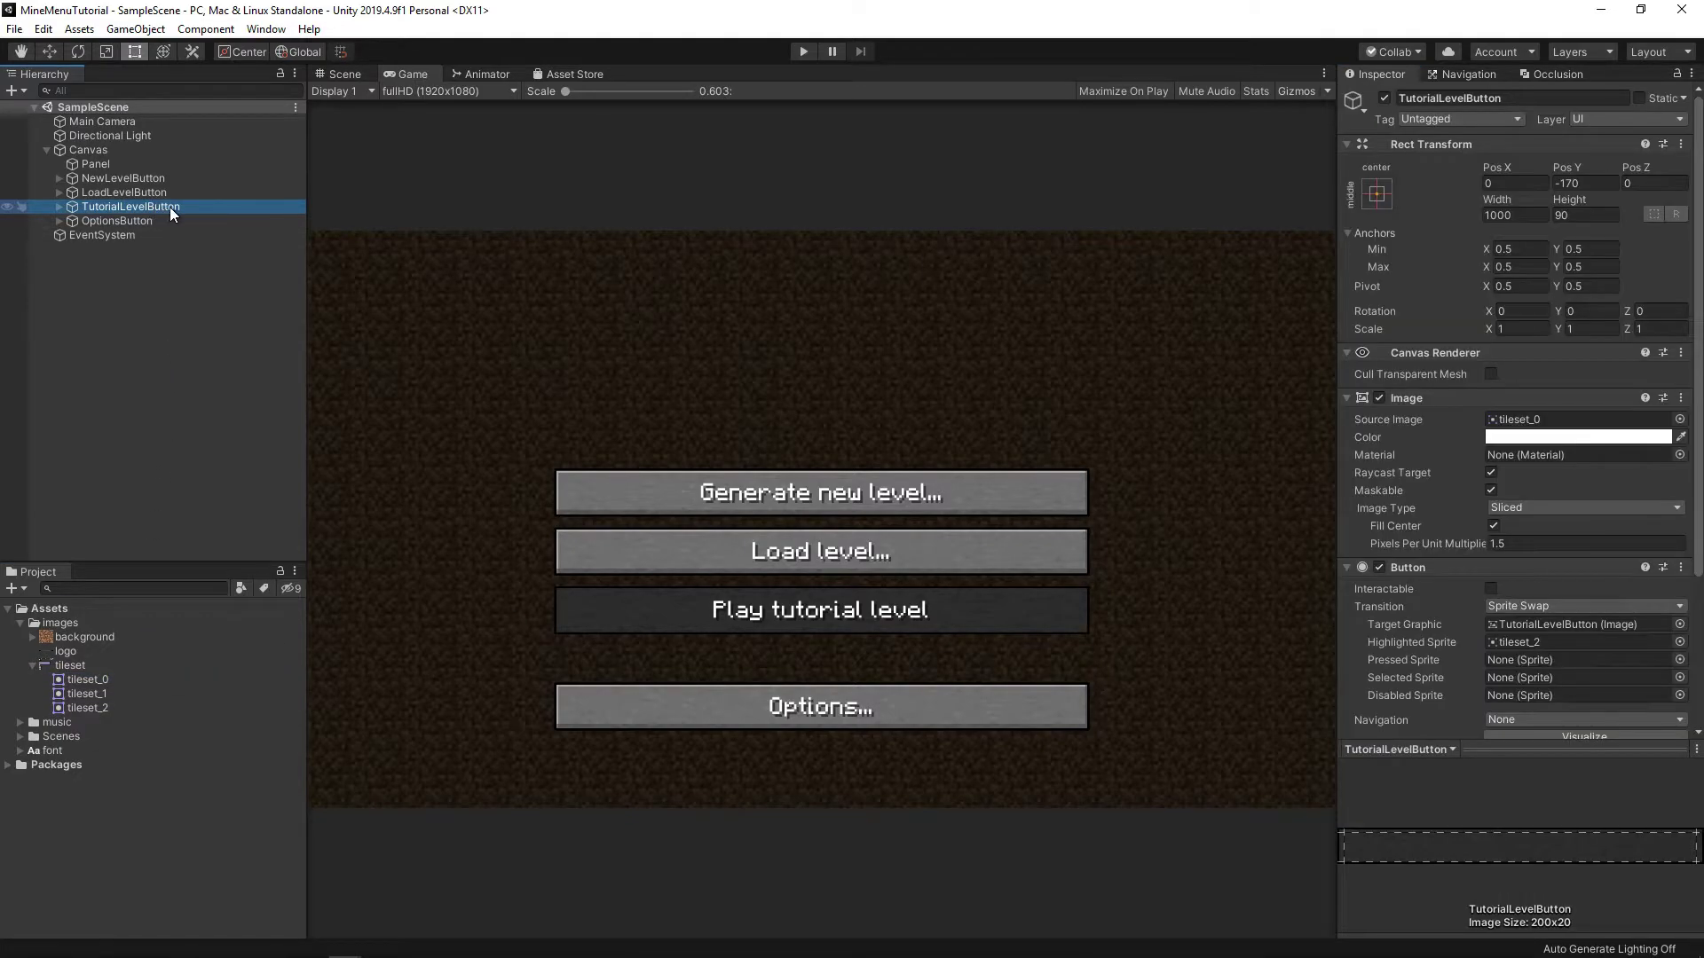
click(1491, 589)
Import the logo texture as Sprite (2D and UI) with 64 pixels per unit and Point (no filter) filtering.
click(66, 651)
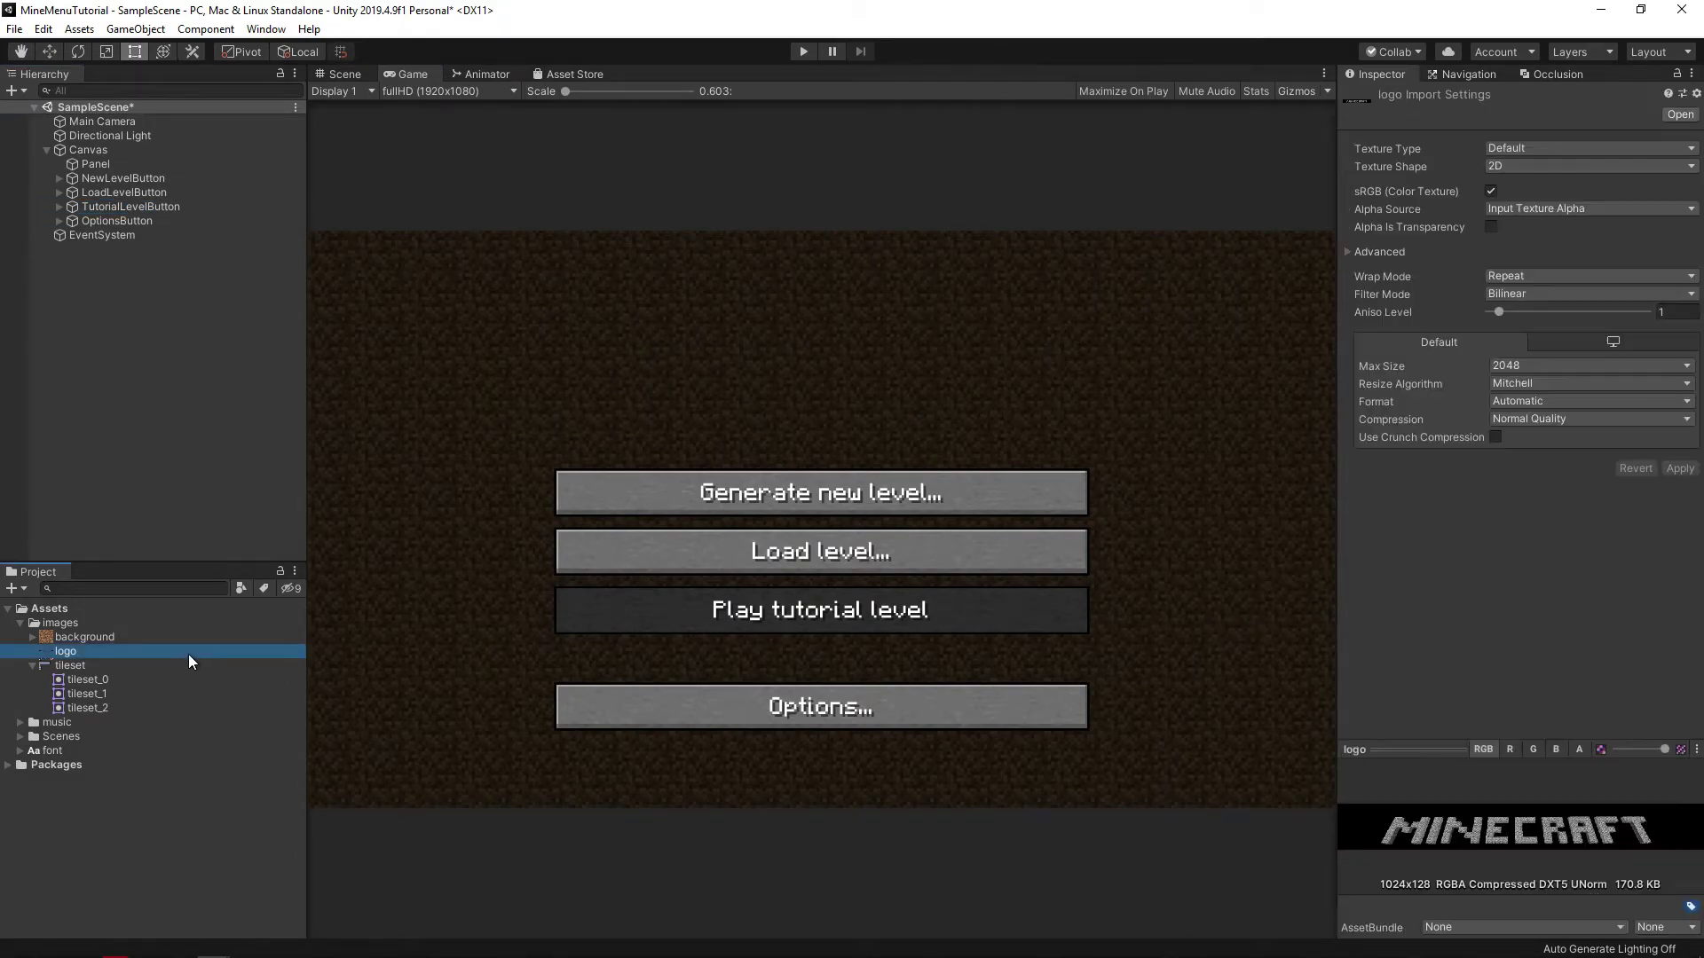
click(1504, 149)
click(1537, 229)
click(1537, 208)
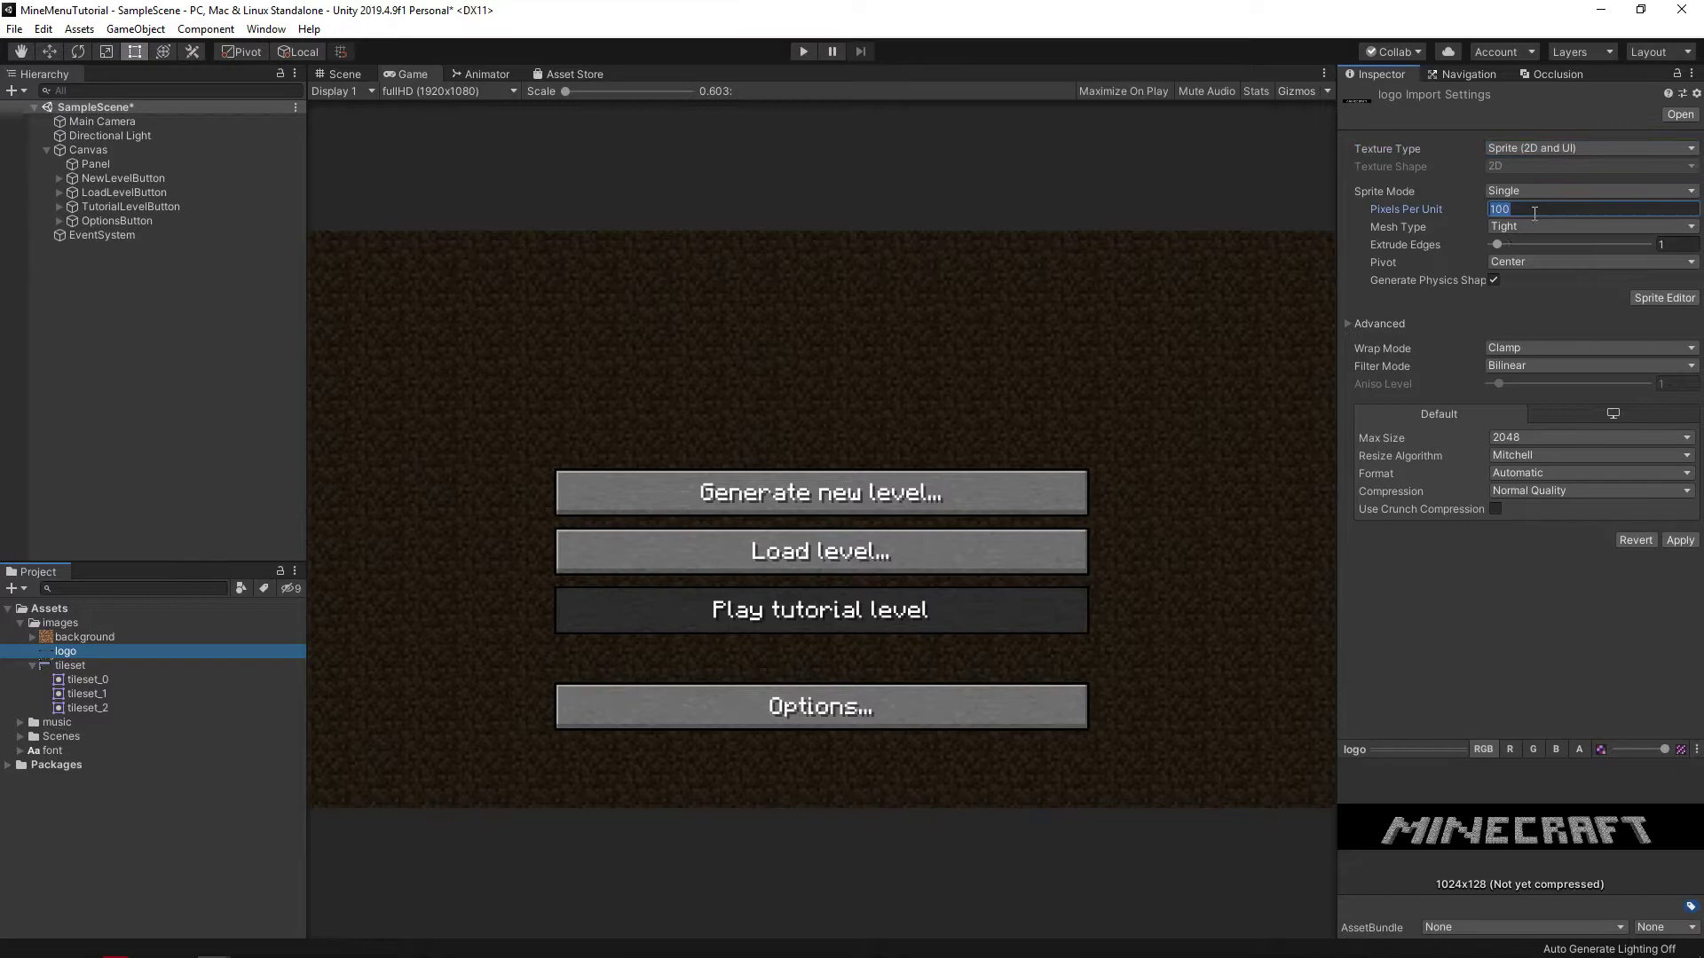
click(1527, 367)
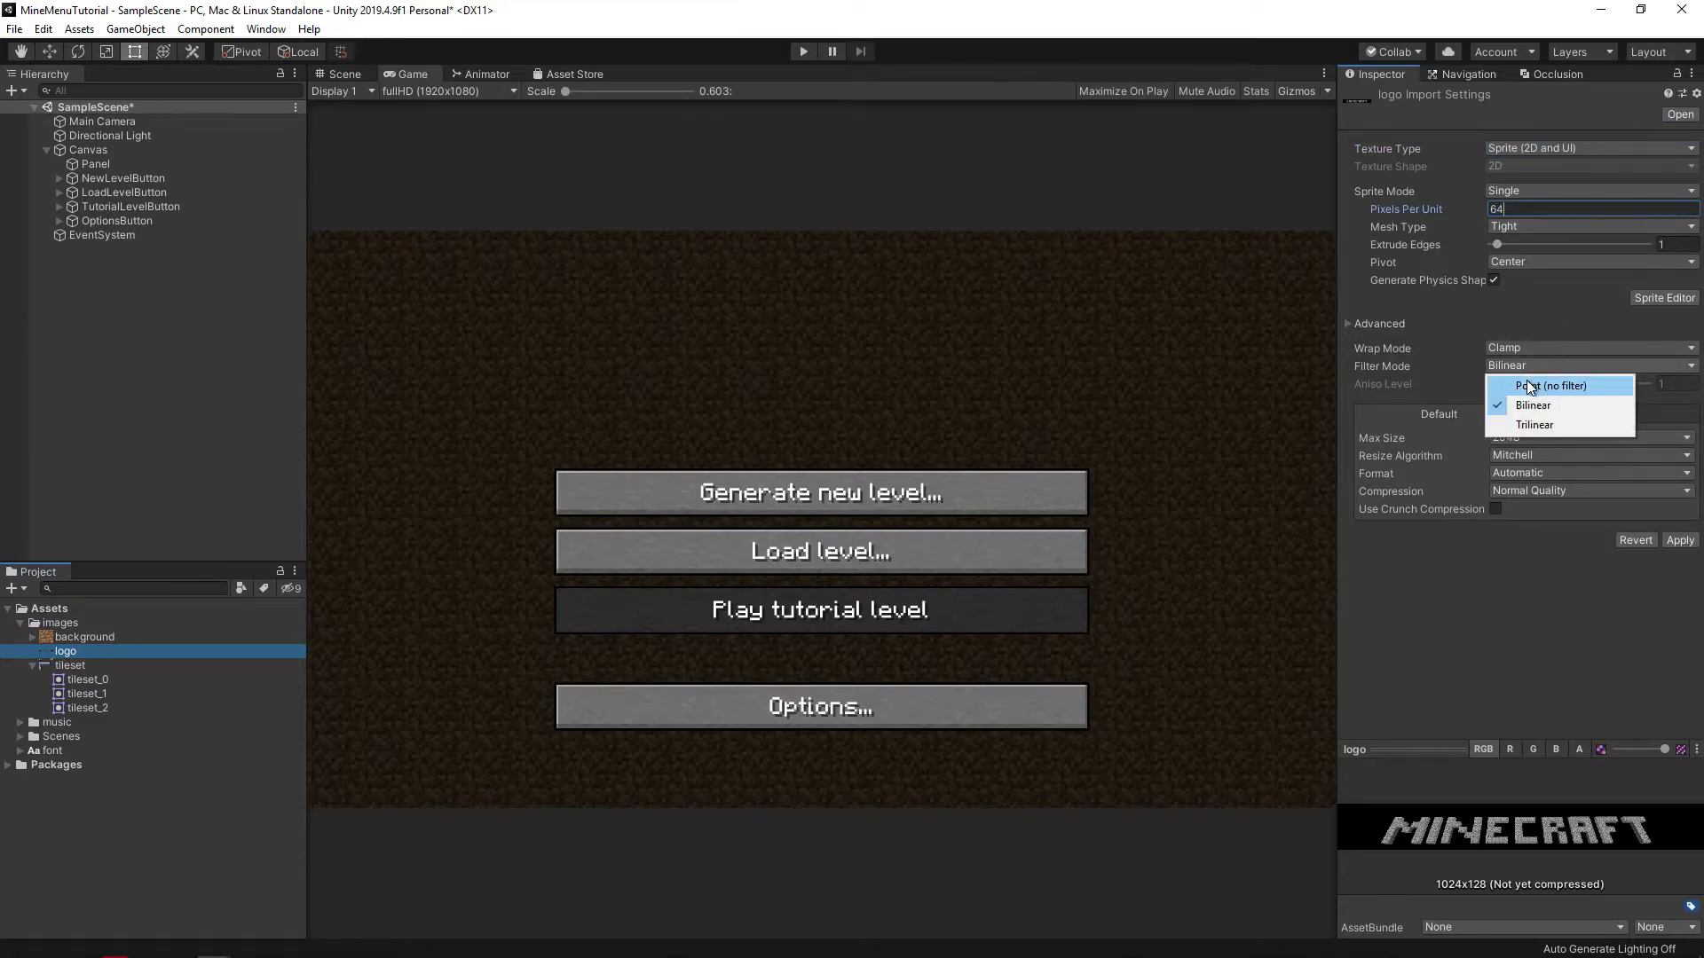
click(1527, 381)
click(1672, 542)
Add a UI image with the logo sprite to the Canvas, at native size and with Pos Y 300.
click(88, 149)
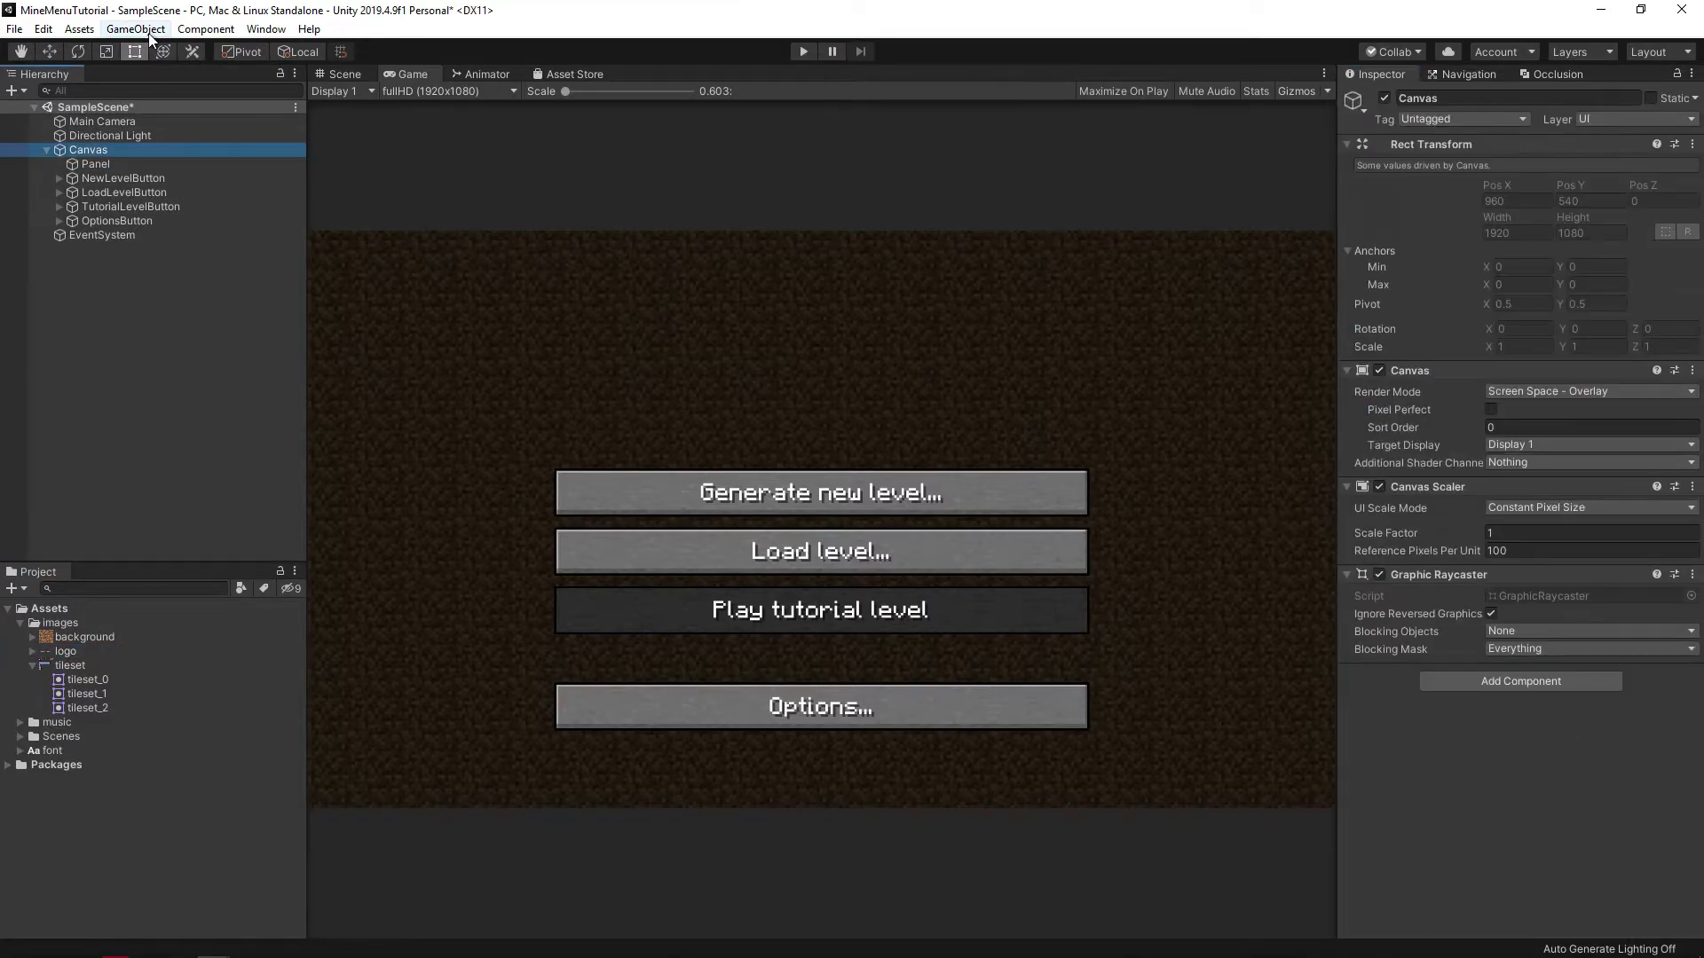
click(136, 29)
mouse_move(147, 202)
click(390, 241)
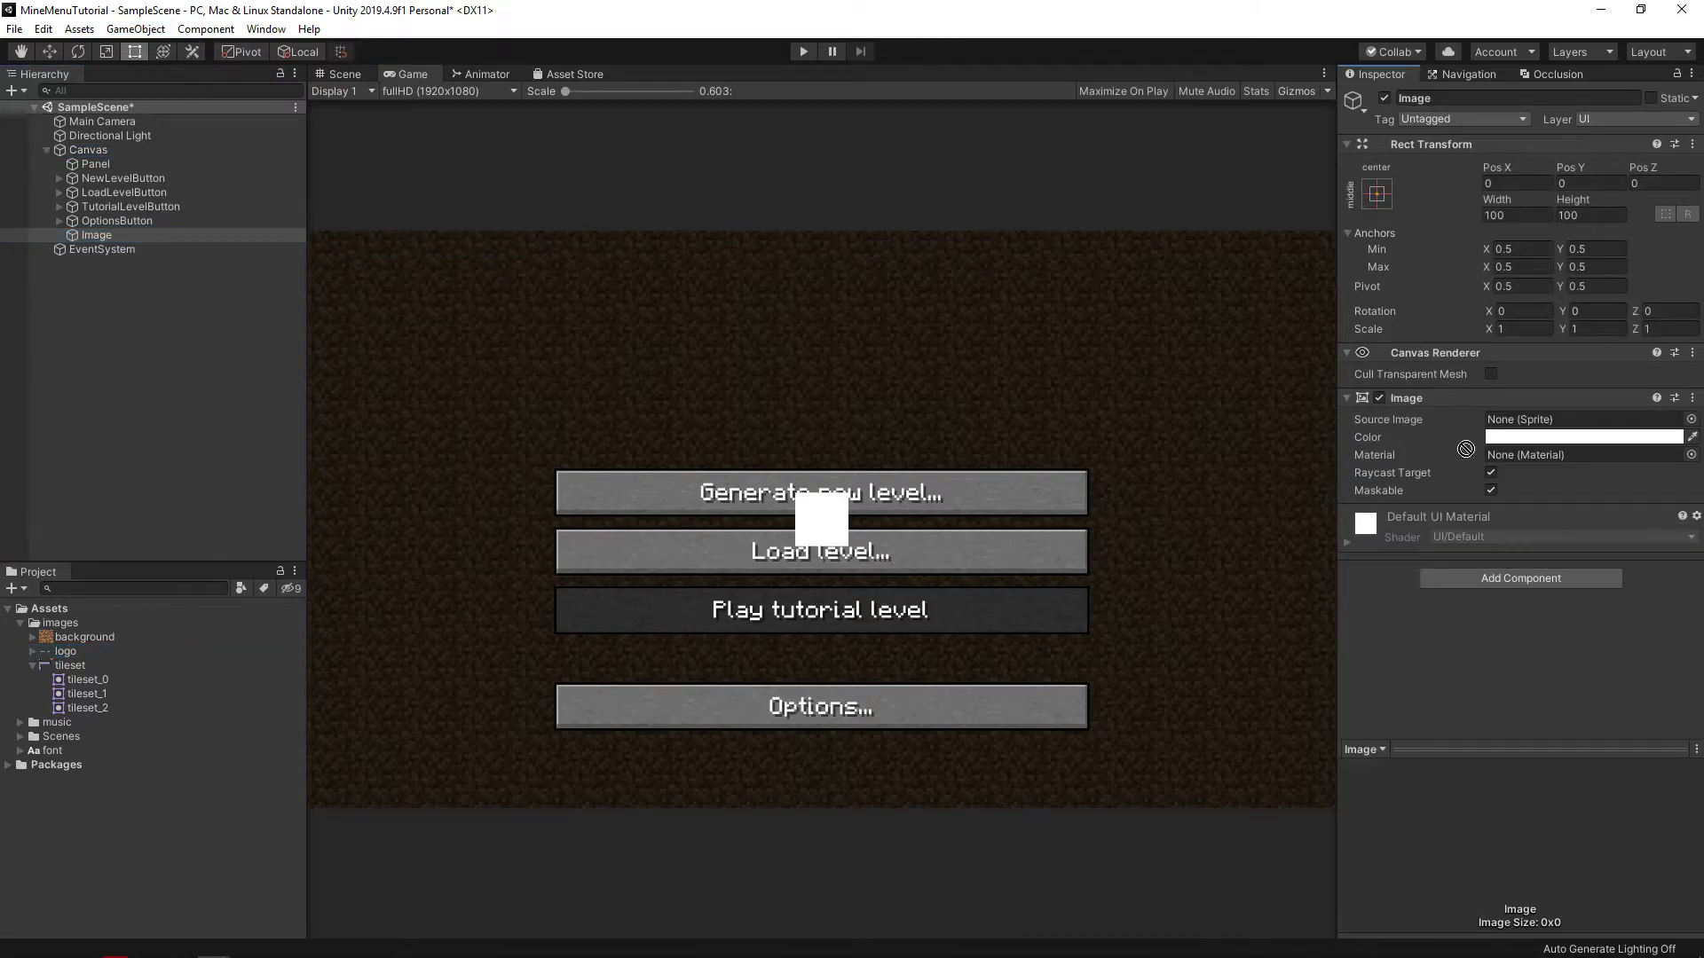
drag(1466, 449, 1493, 419)
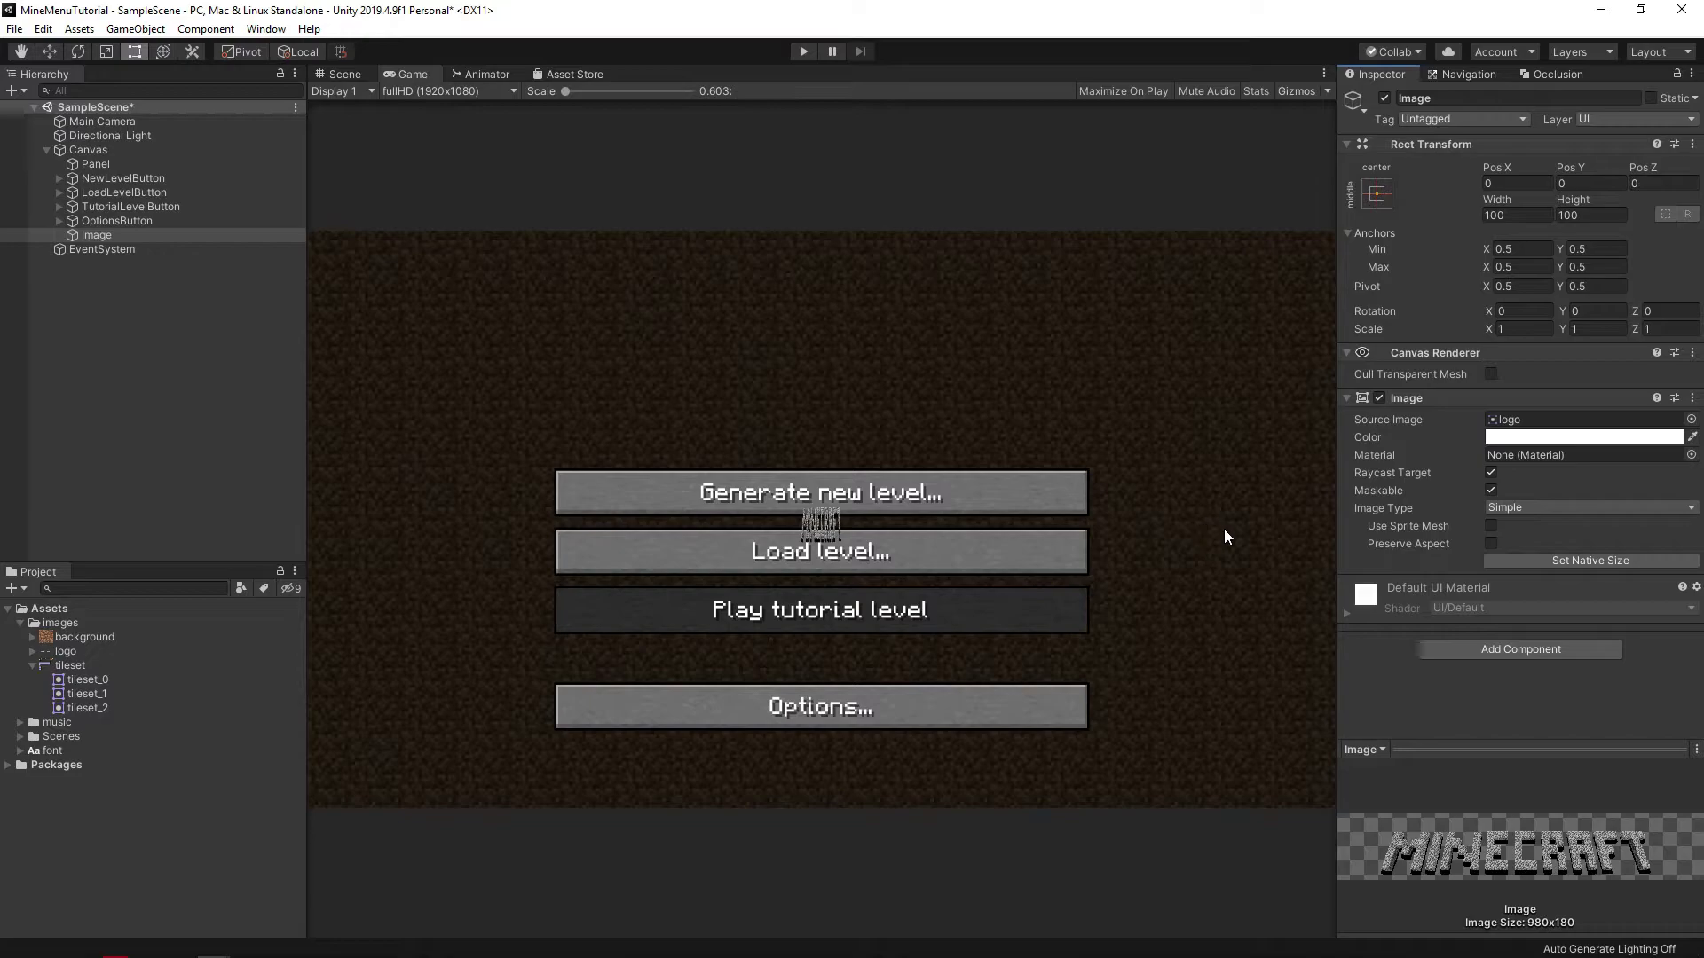
click(1590, 561)
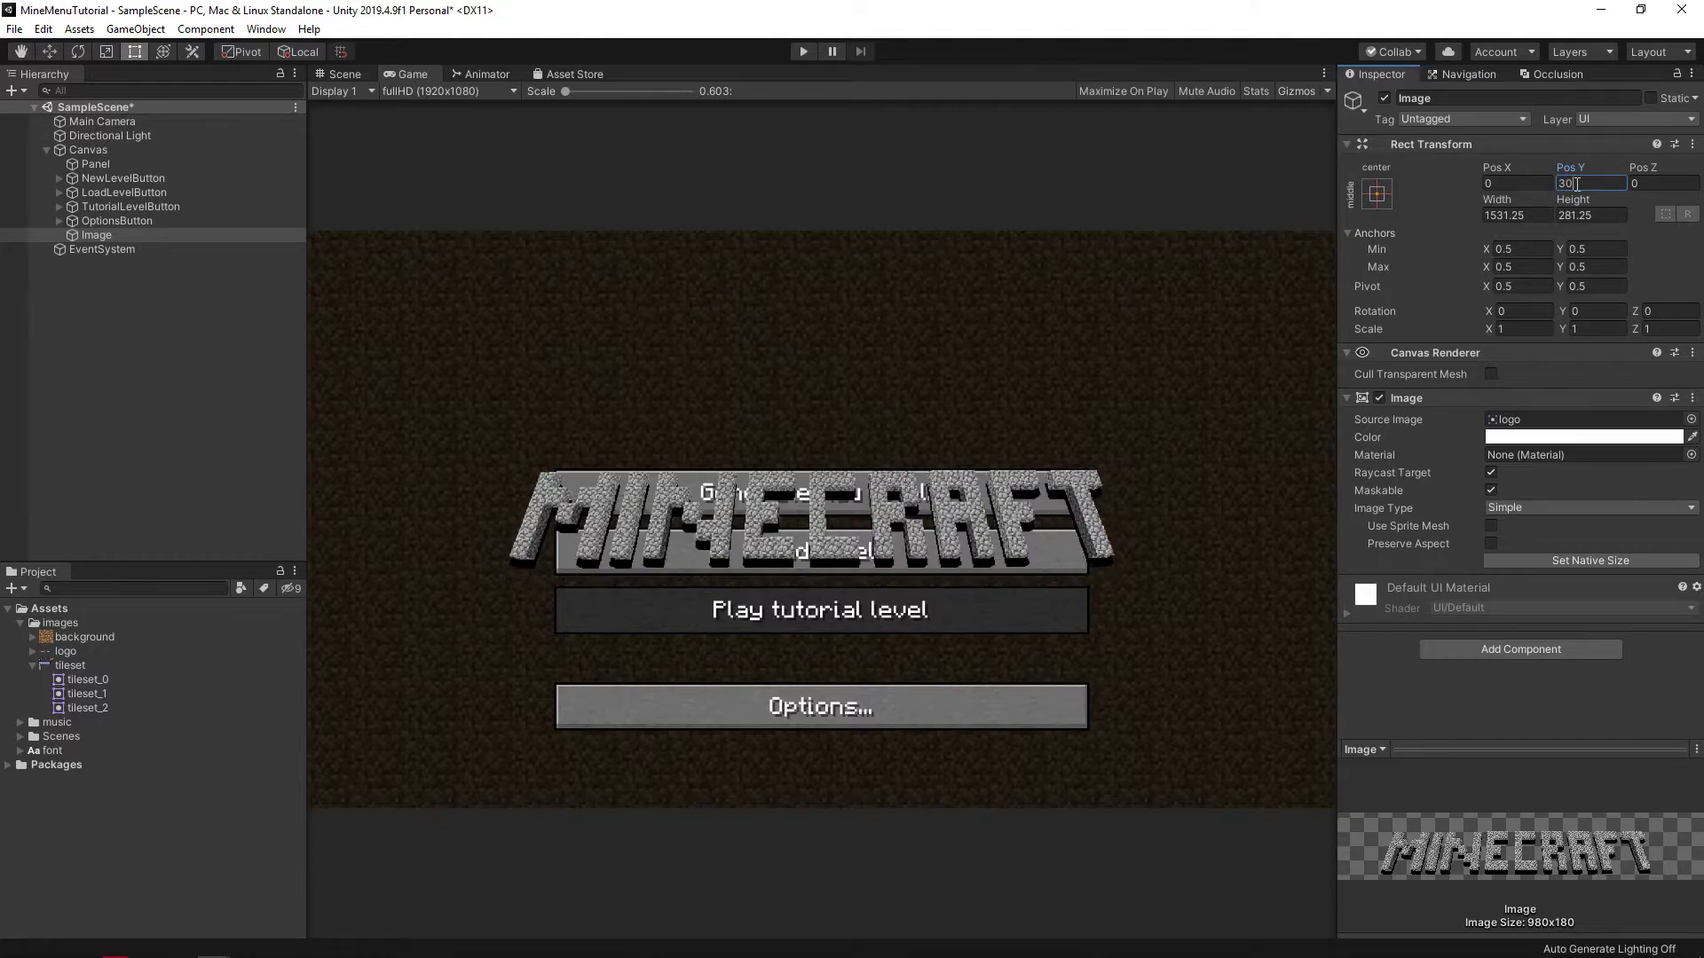
text(00)
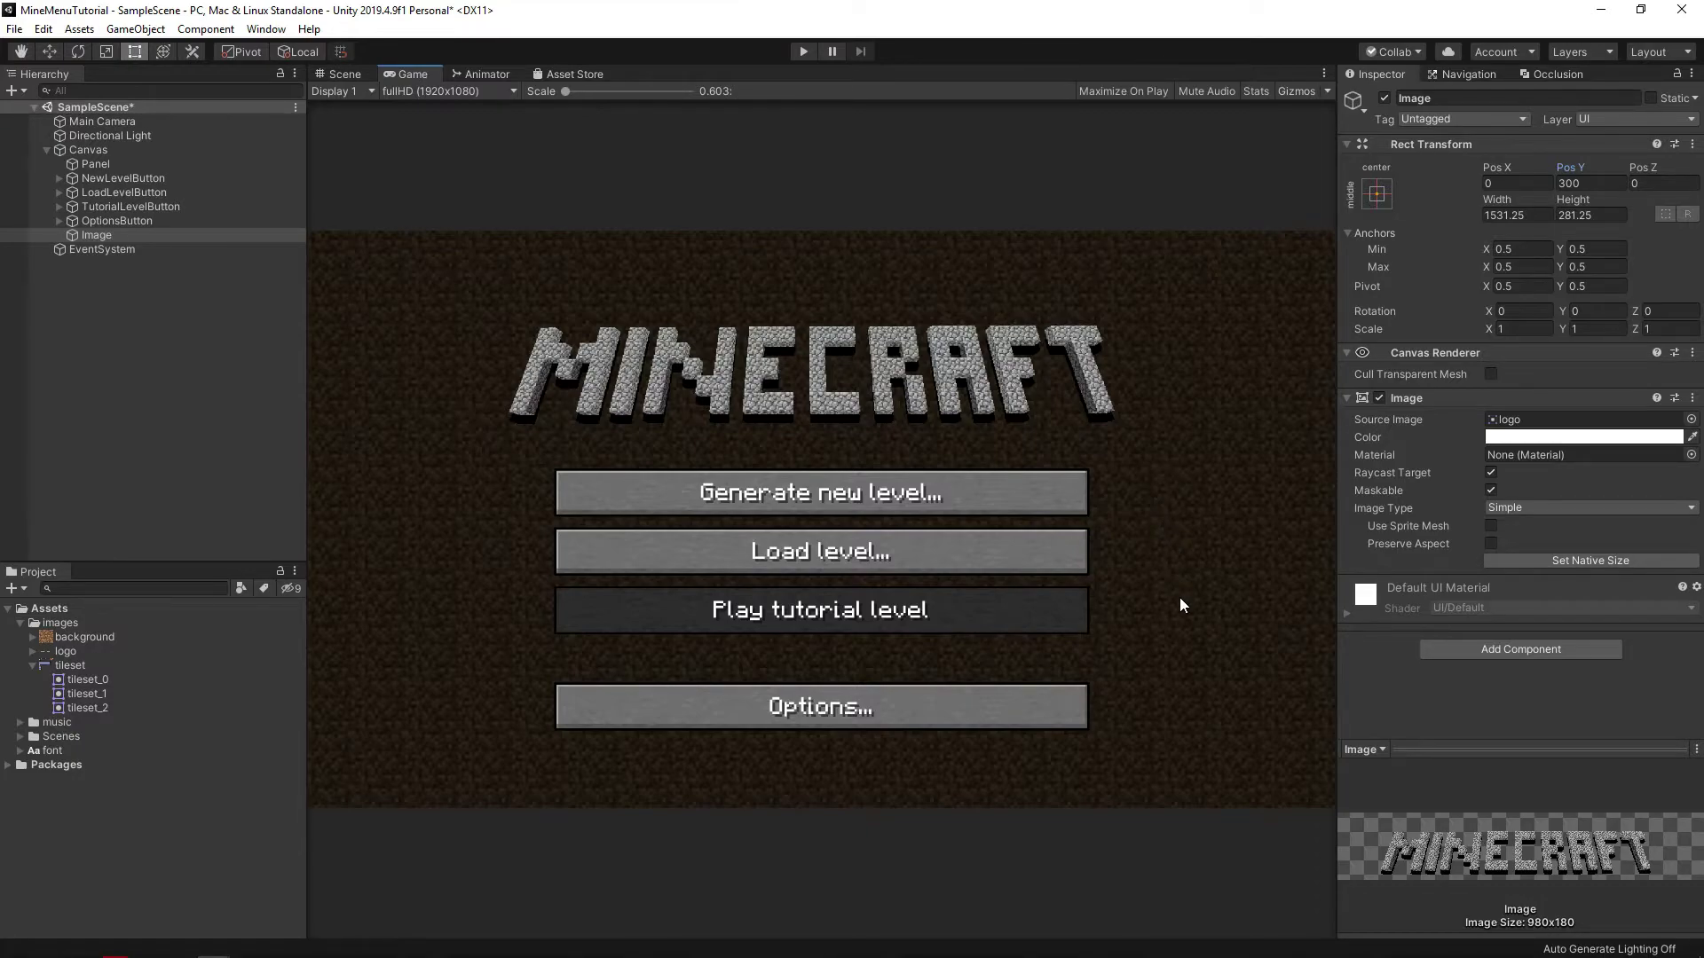
Create an empty object inside the Canvas and group the four buttons and the logo image under it.
click(135, 28)
click(160, 49)
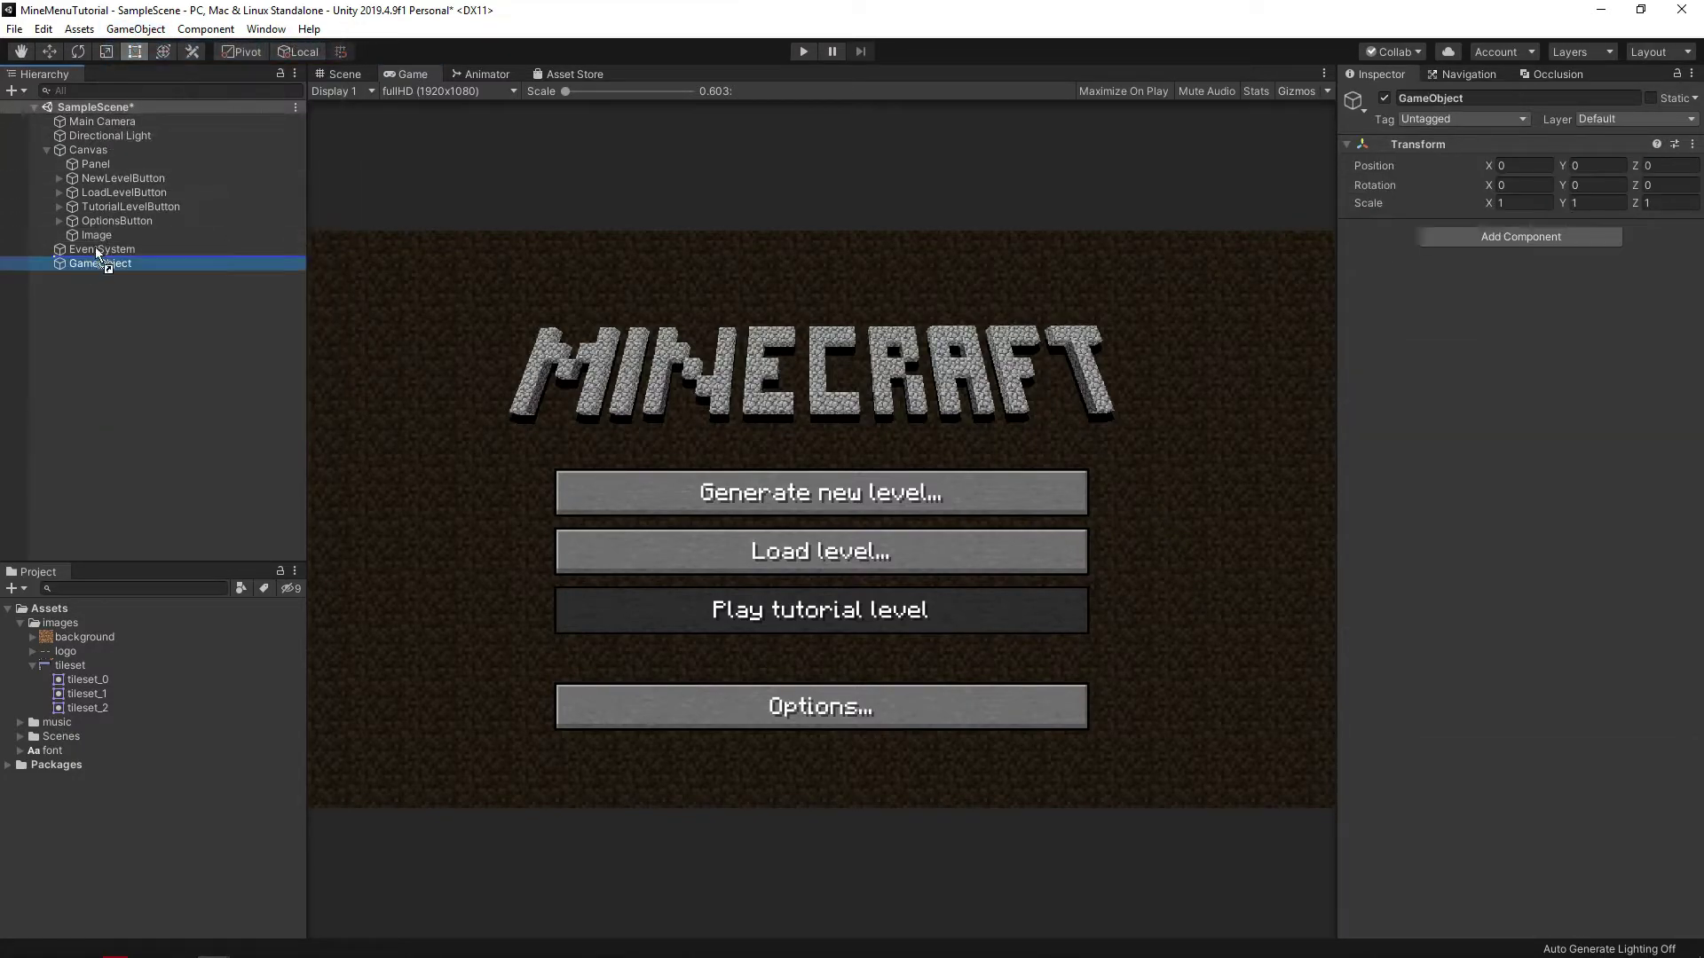
click(123, 179)
shift+click(96, 236)
drag(94, 236, 100, 247)
Rename the logo image object to Logo and the panel to Background.
click(99, 248)
key(F2)
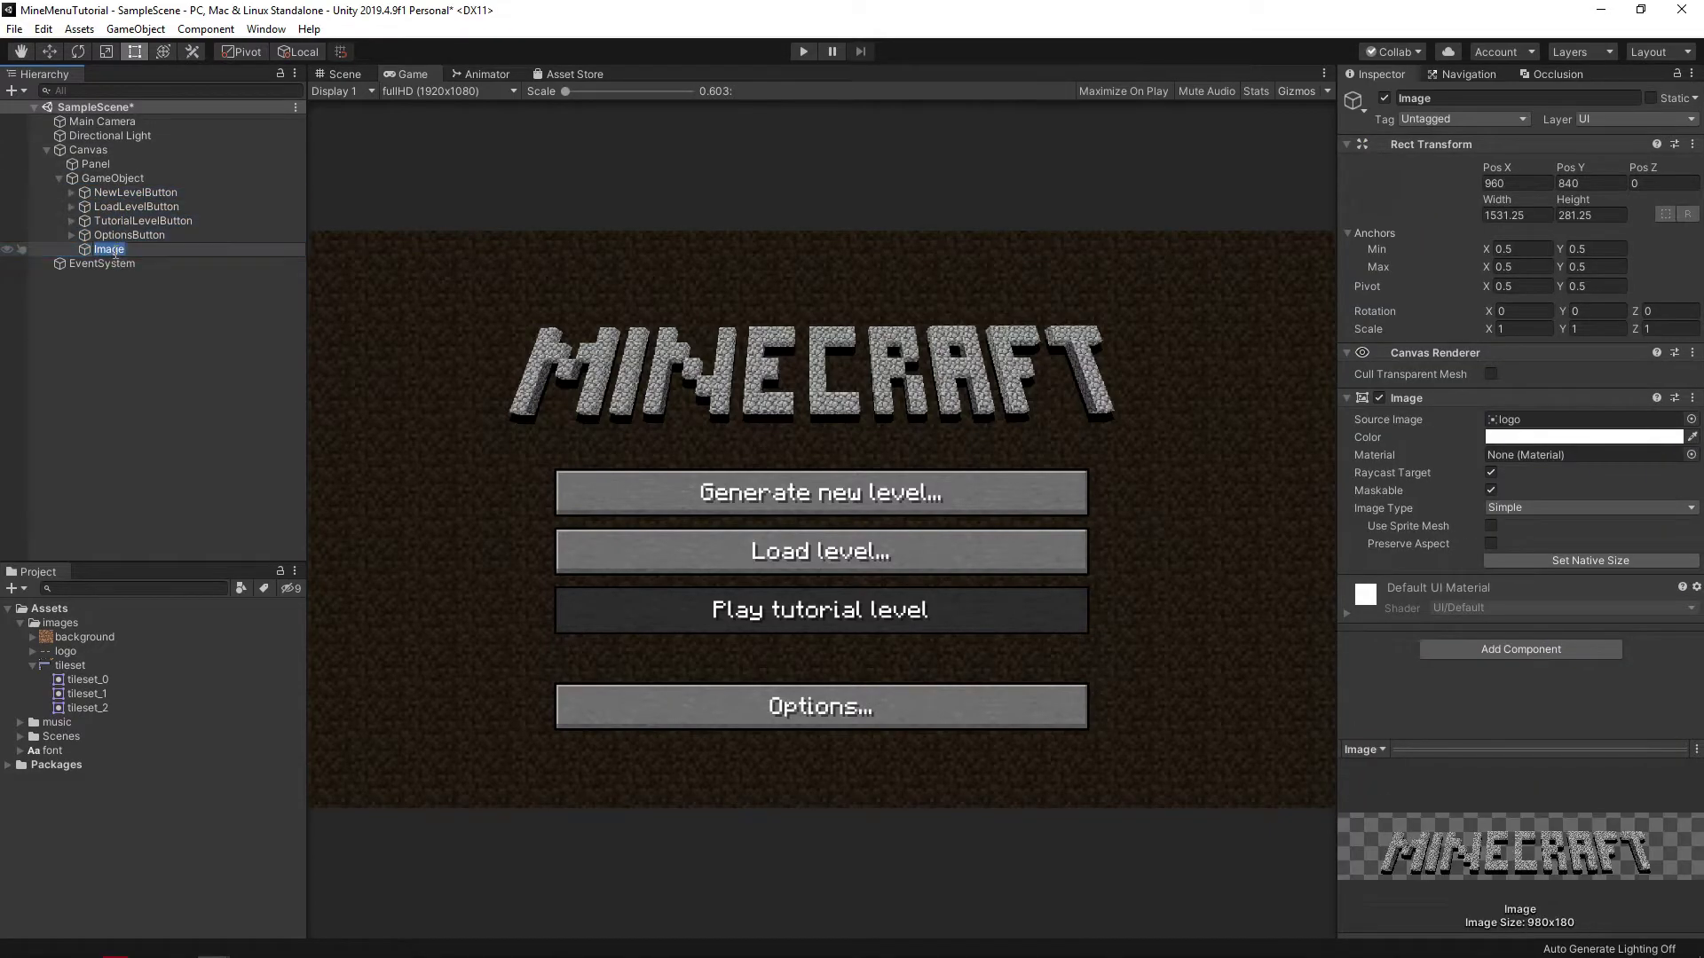
text(Logo)
key(Return)
click(92, 166)
key(F2)
text(Background)
key(Return)
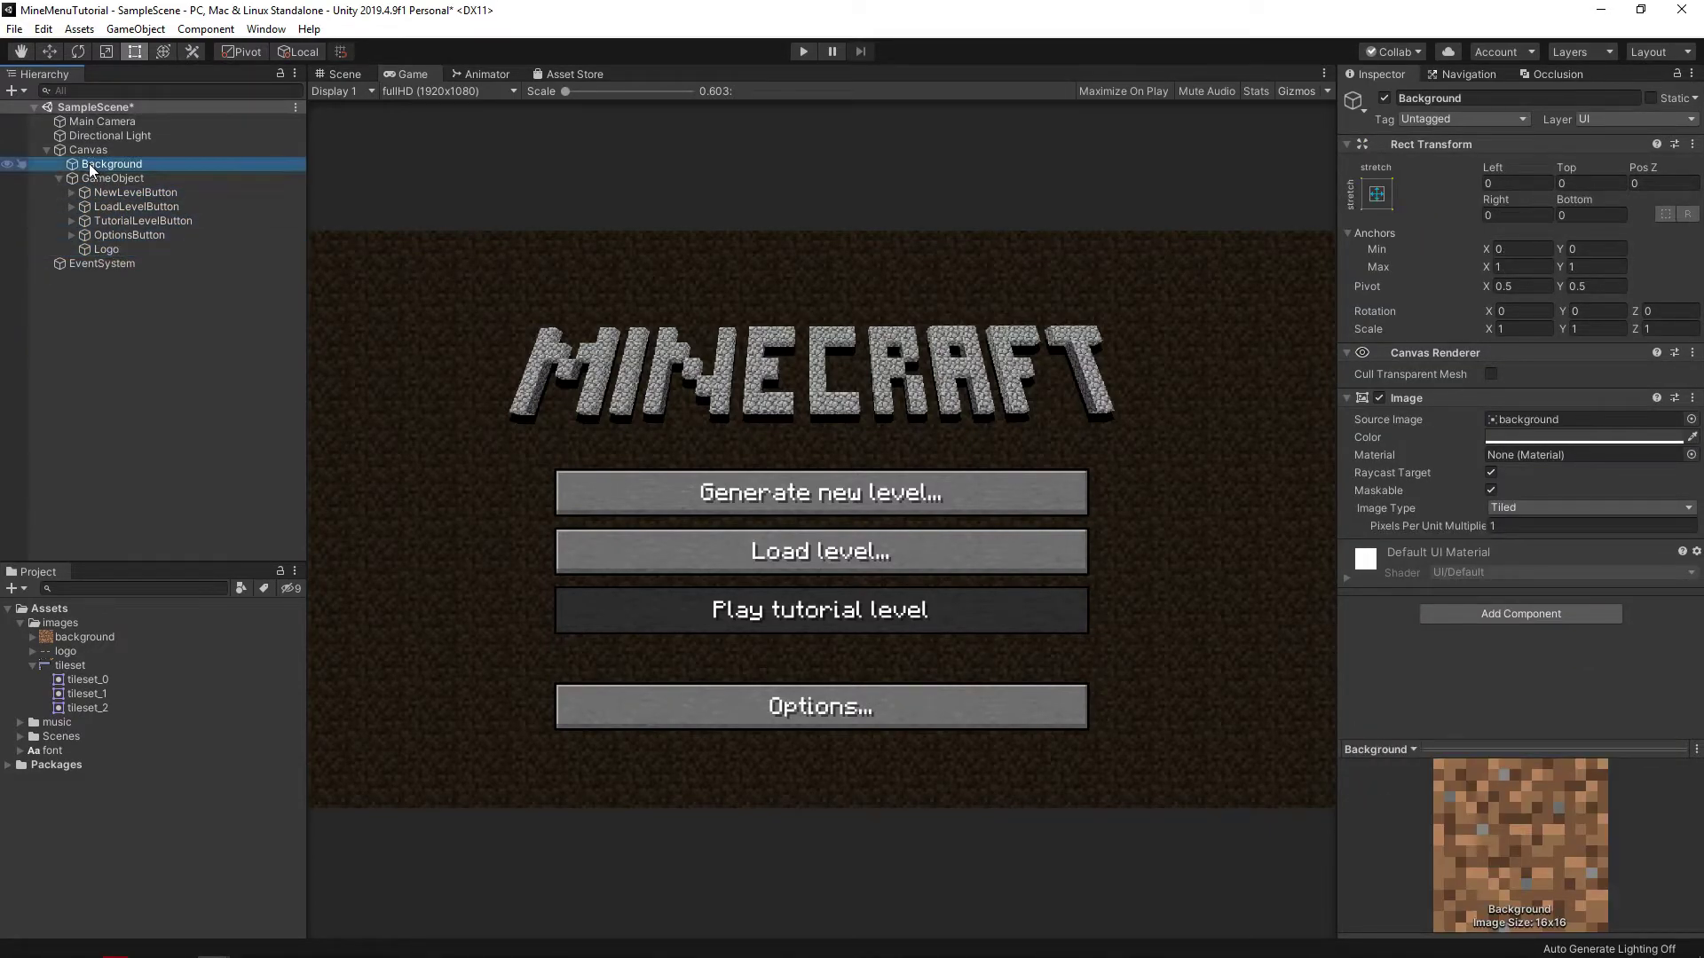
Rename the empty object that groups the buttons and logo as MainMenu.
click(106, 178)
key(F2)
text(MainMenu)
key(Return)
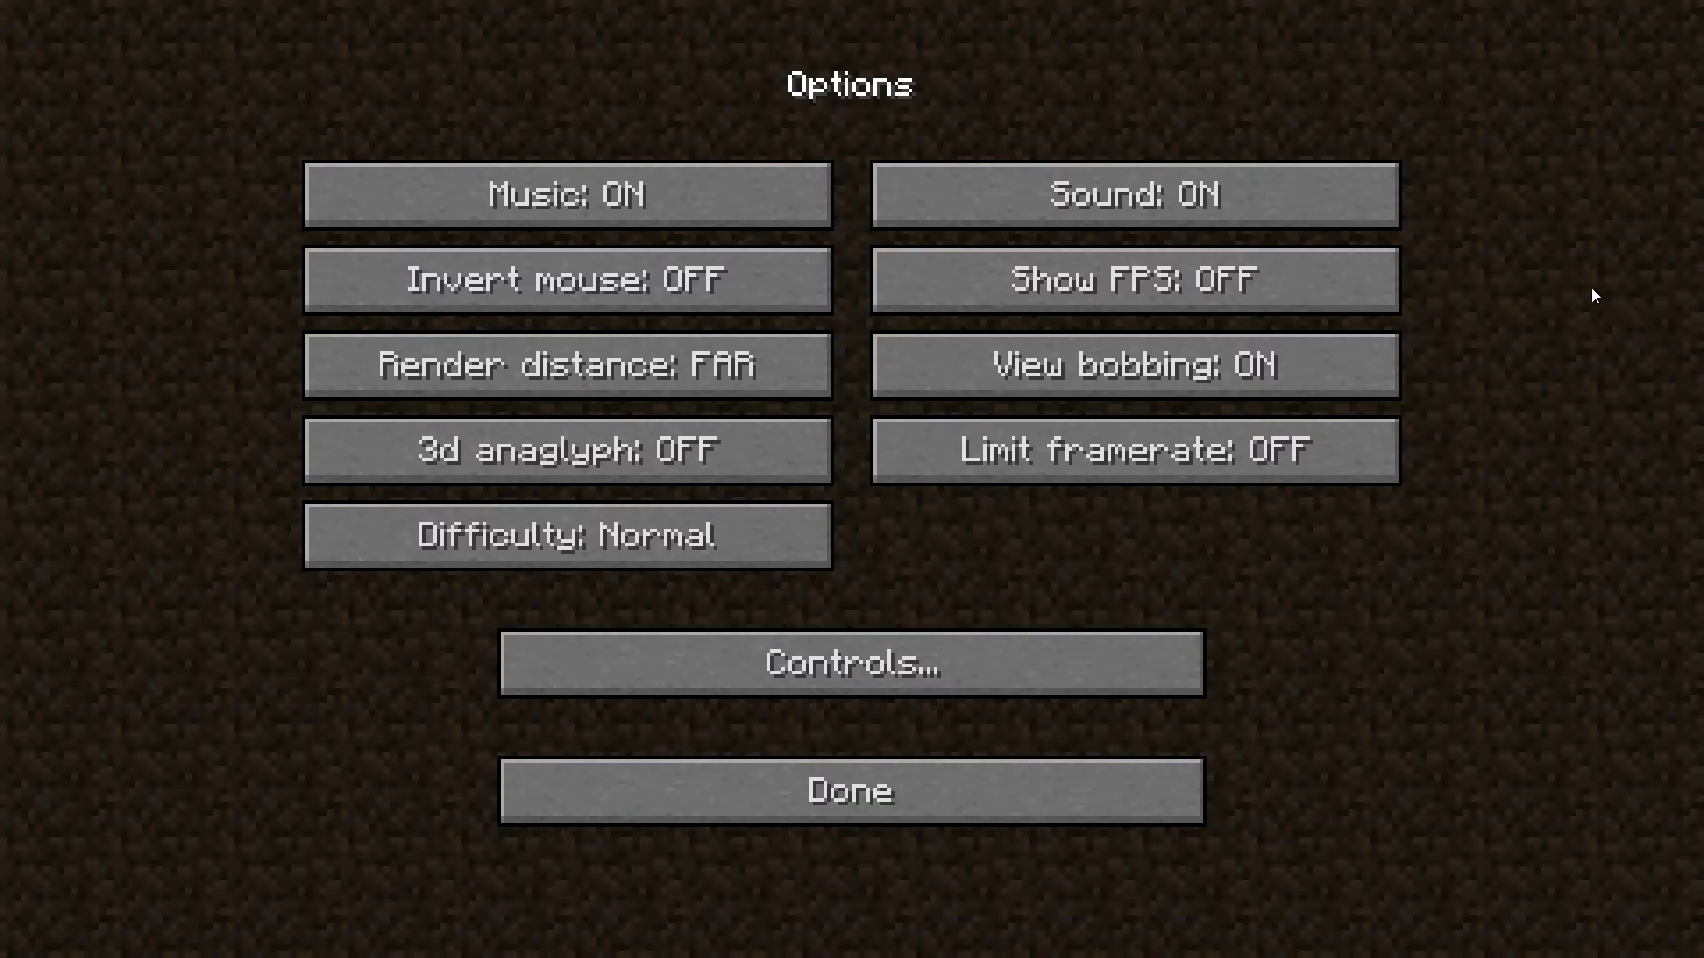
In the original Minecraft game's Options screen, try out the Music and Sound toggles as a reference, and leave the screen.
click(615, 203)
click(998, 196)
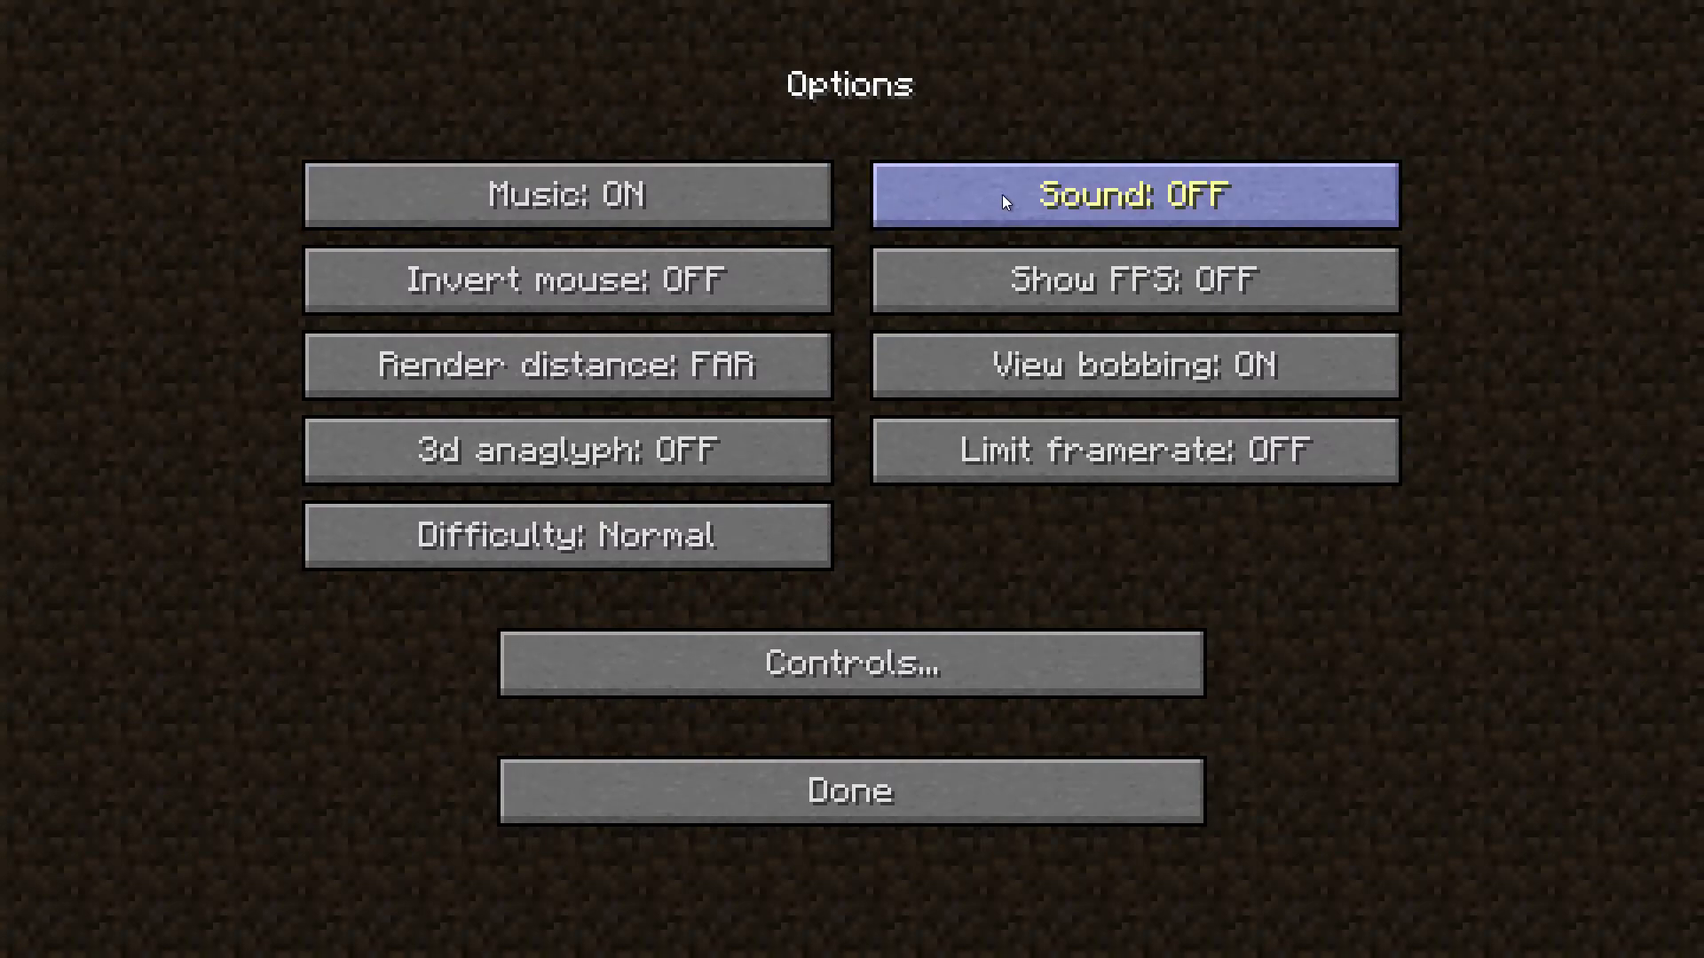
click(1003, 194)
key(Escape)
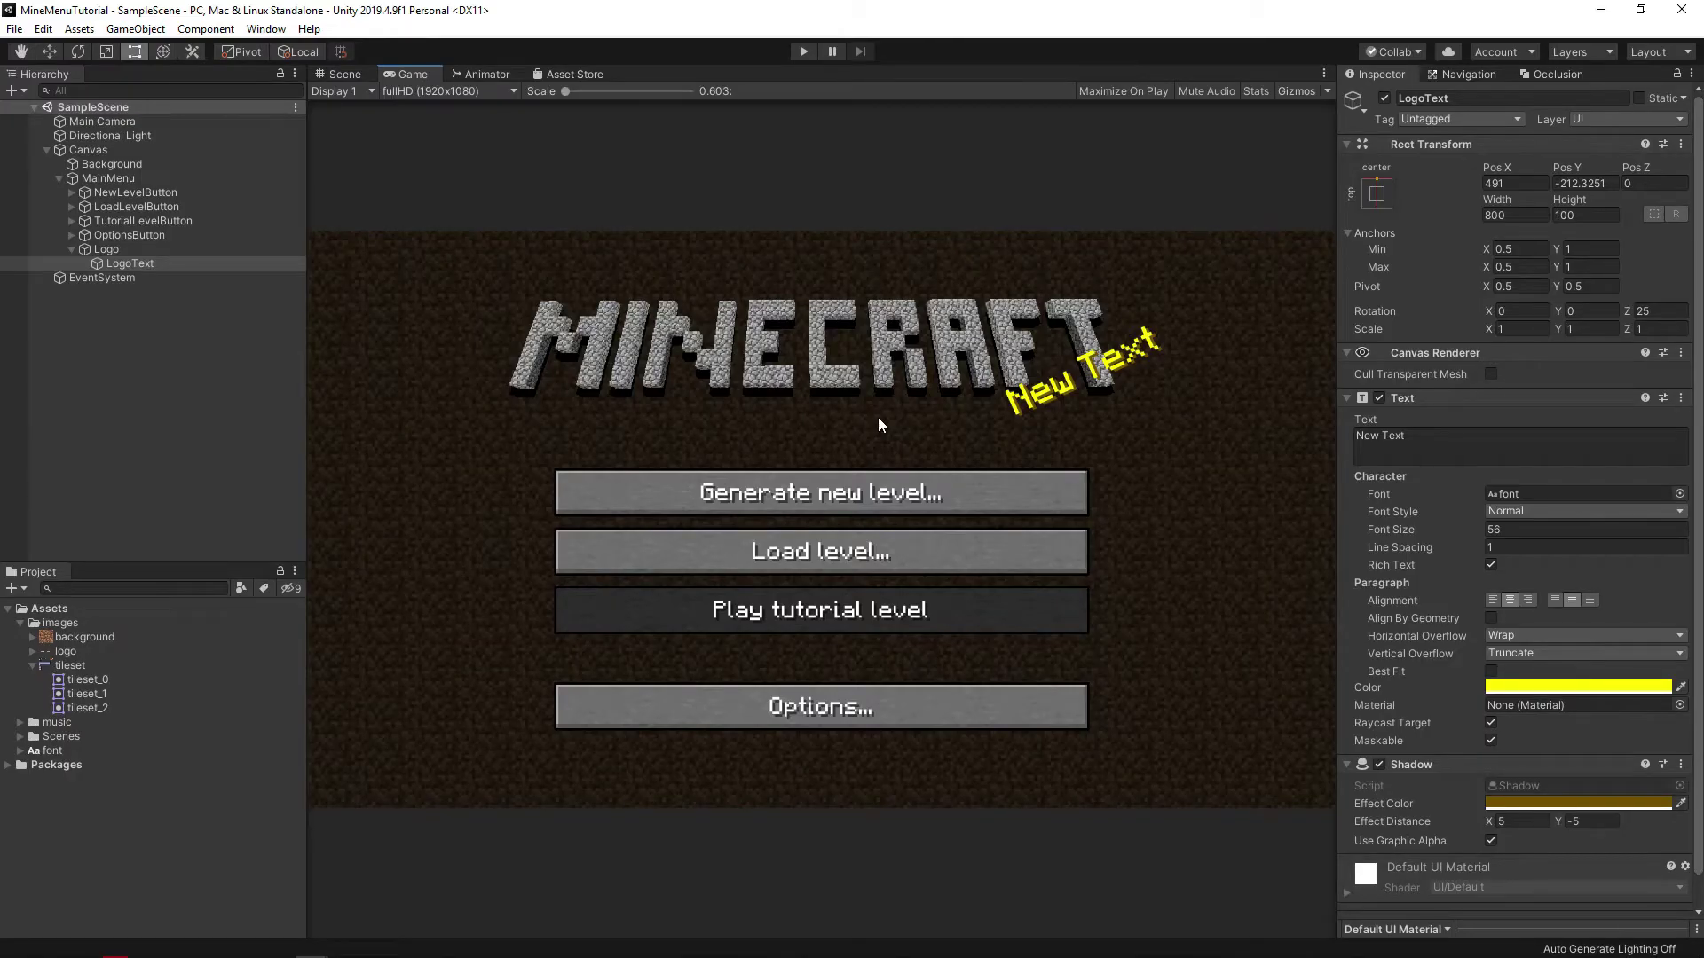
Create an animation clip named ResizeText for the LogoText object.
click(266, 29)
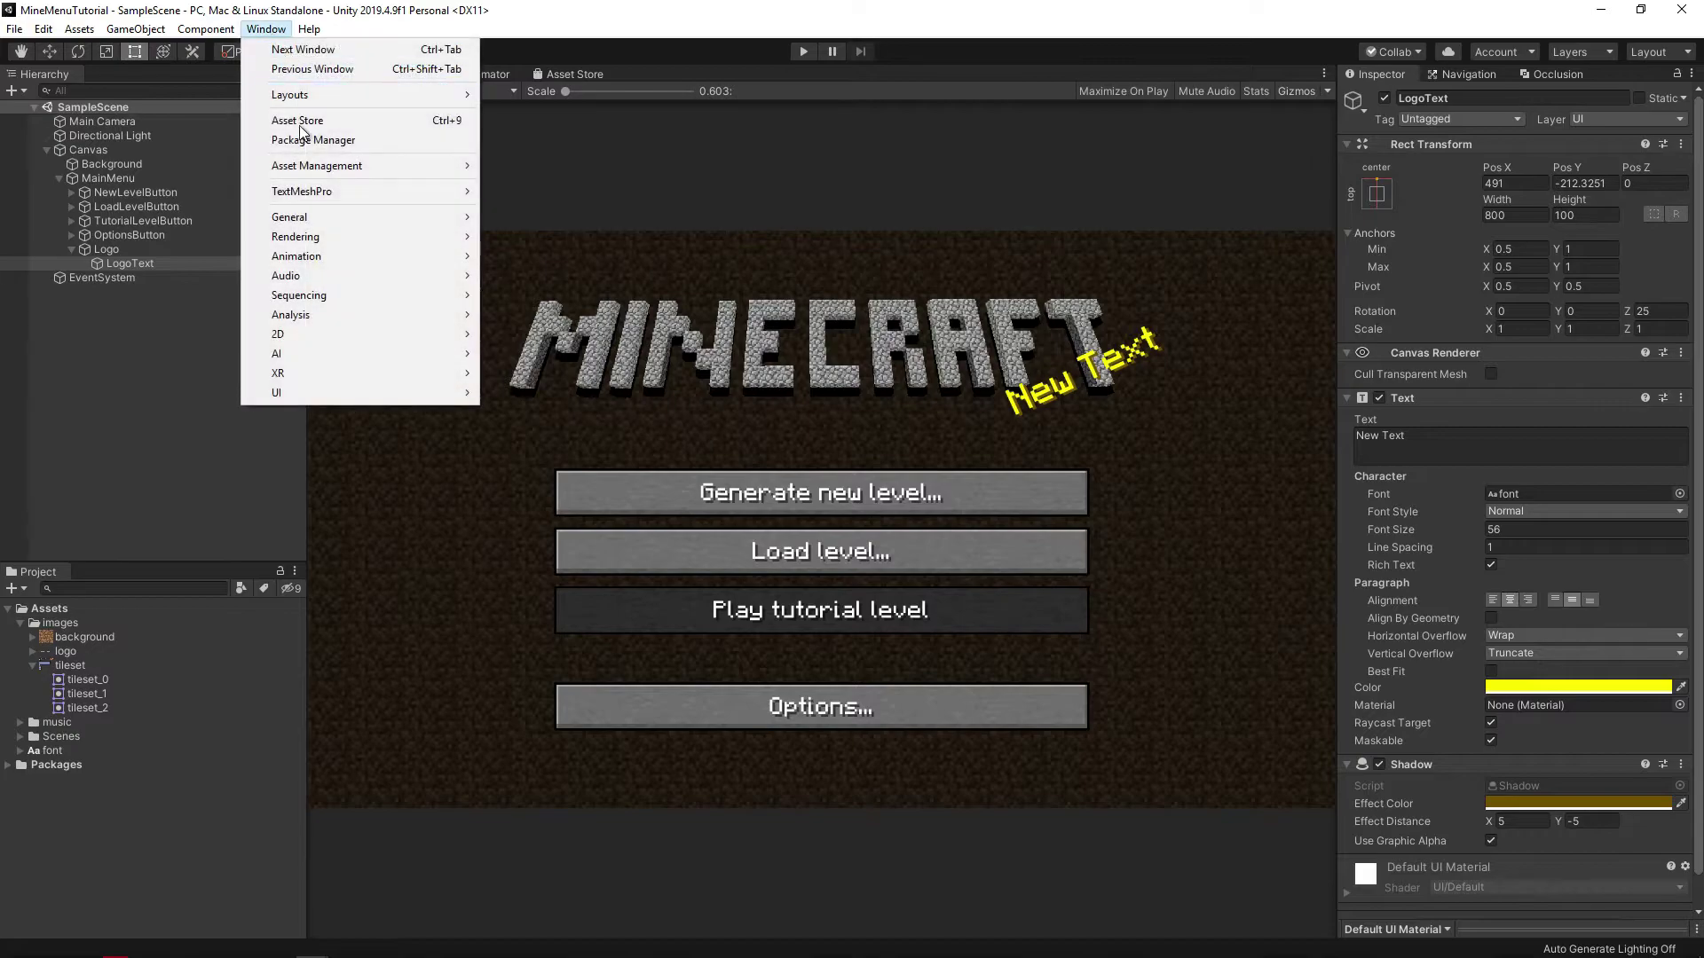
mouse_move(322, 255)
click(532, 257)
click(1044, 681)
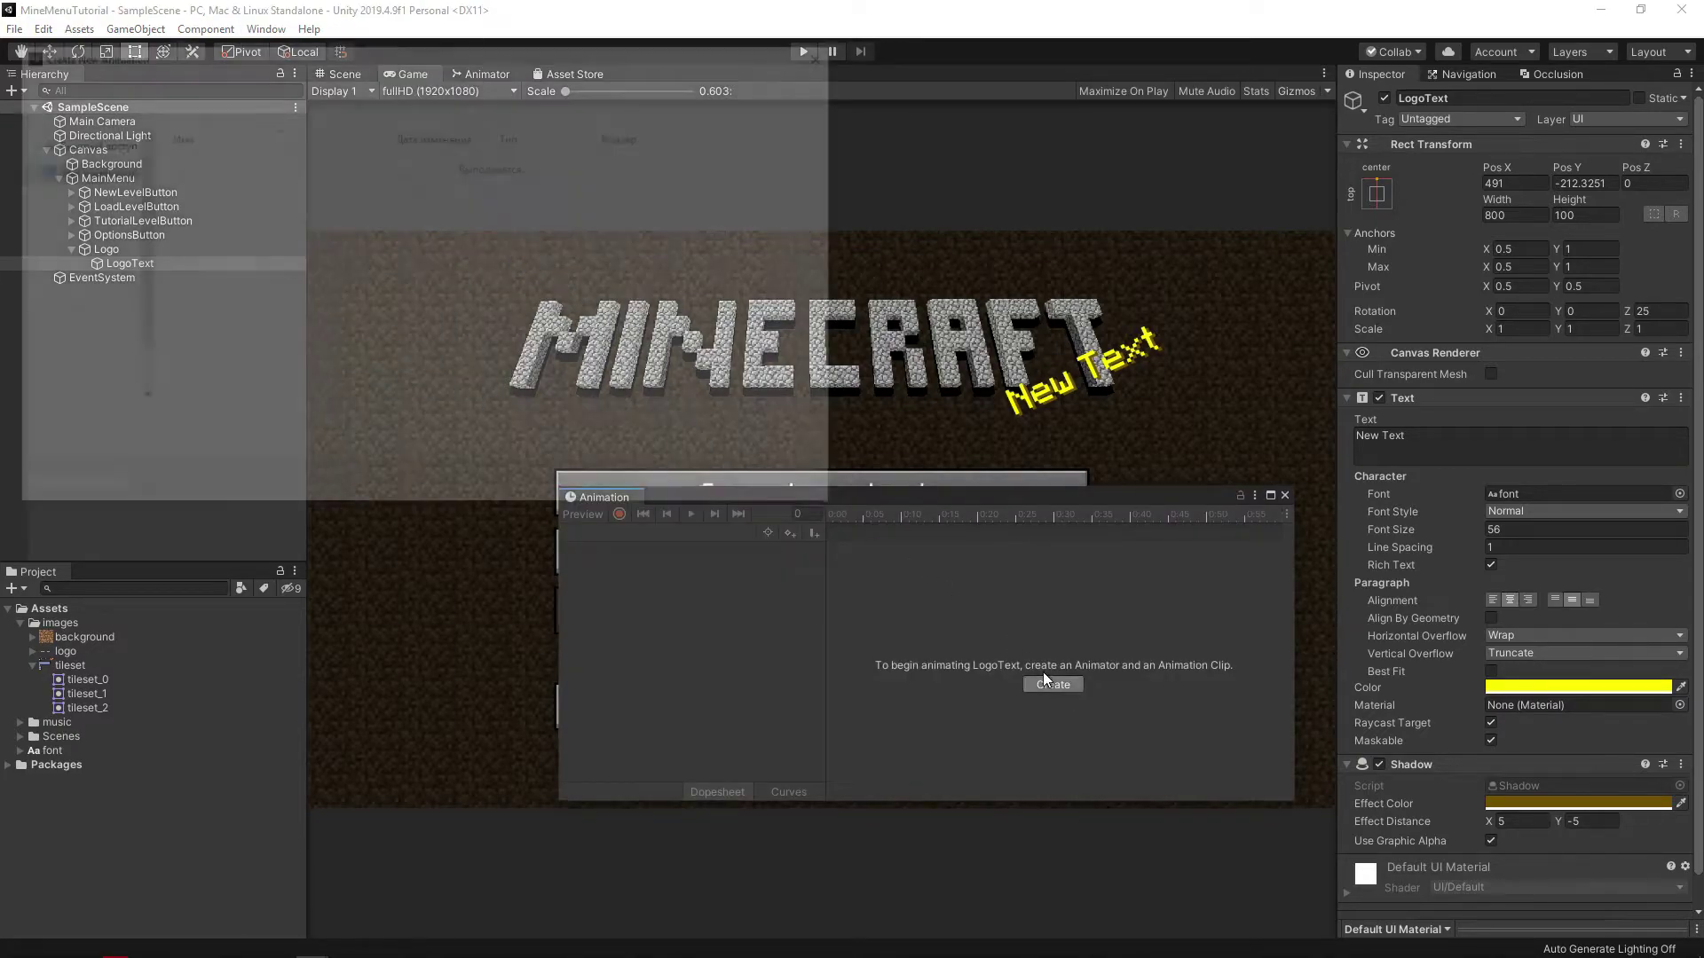
text(ResizeText)
key(Return)
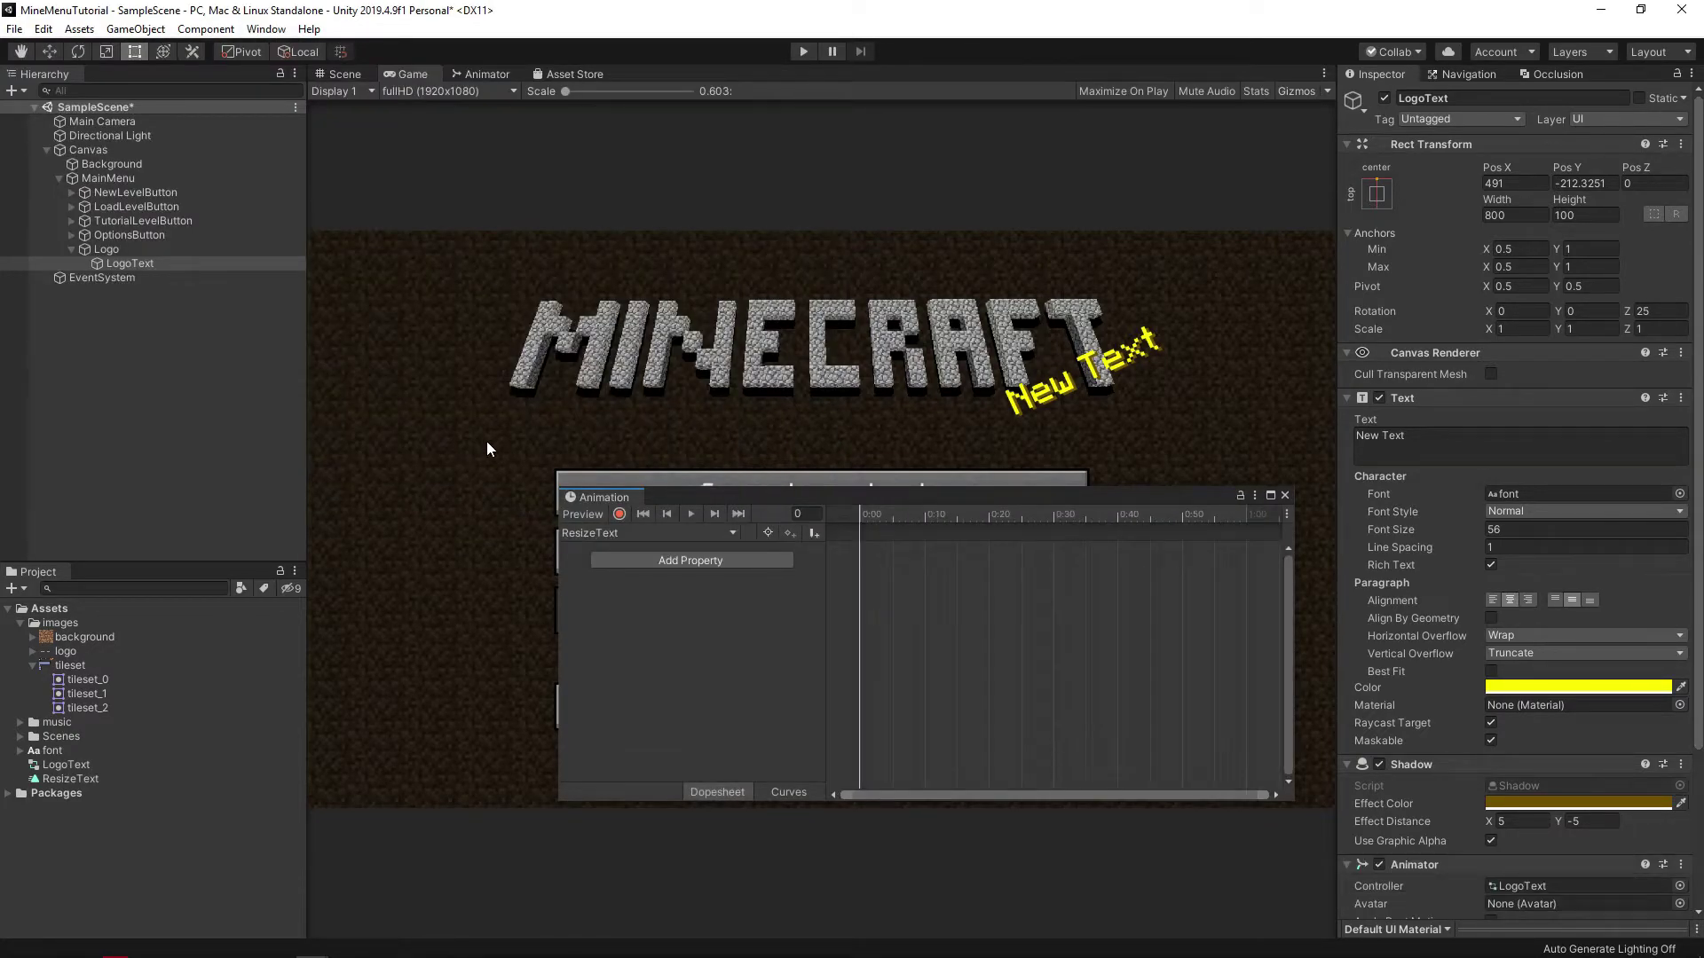
Add the Rect Transform Scale property to the ResizeText clip, set the scale to 0.85 at frame 30, and preview the animation.
click(781, 560)
click(817, 563)
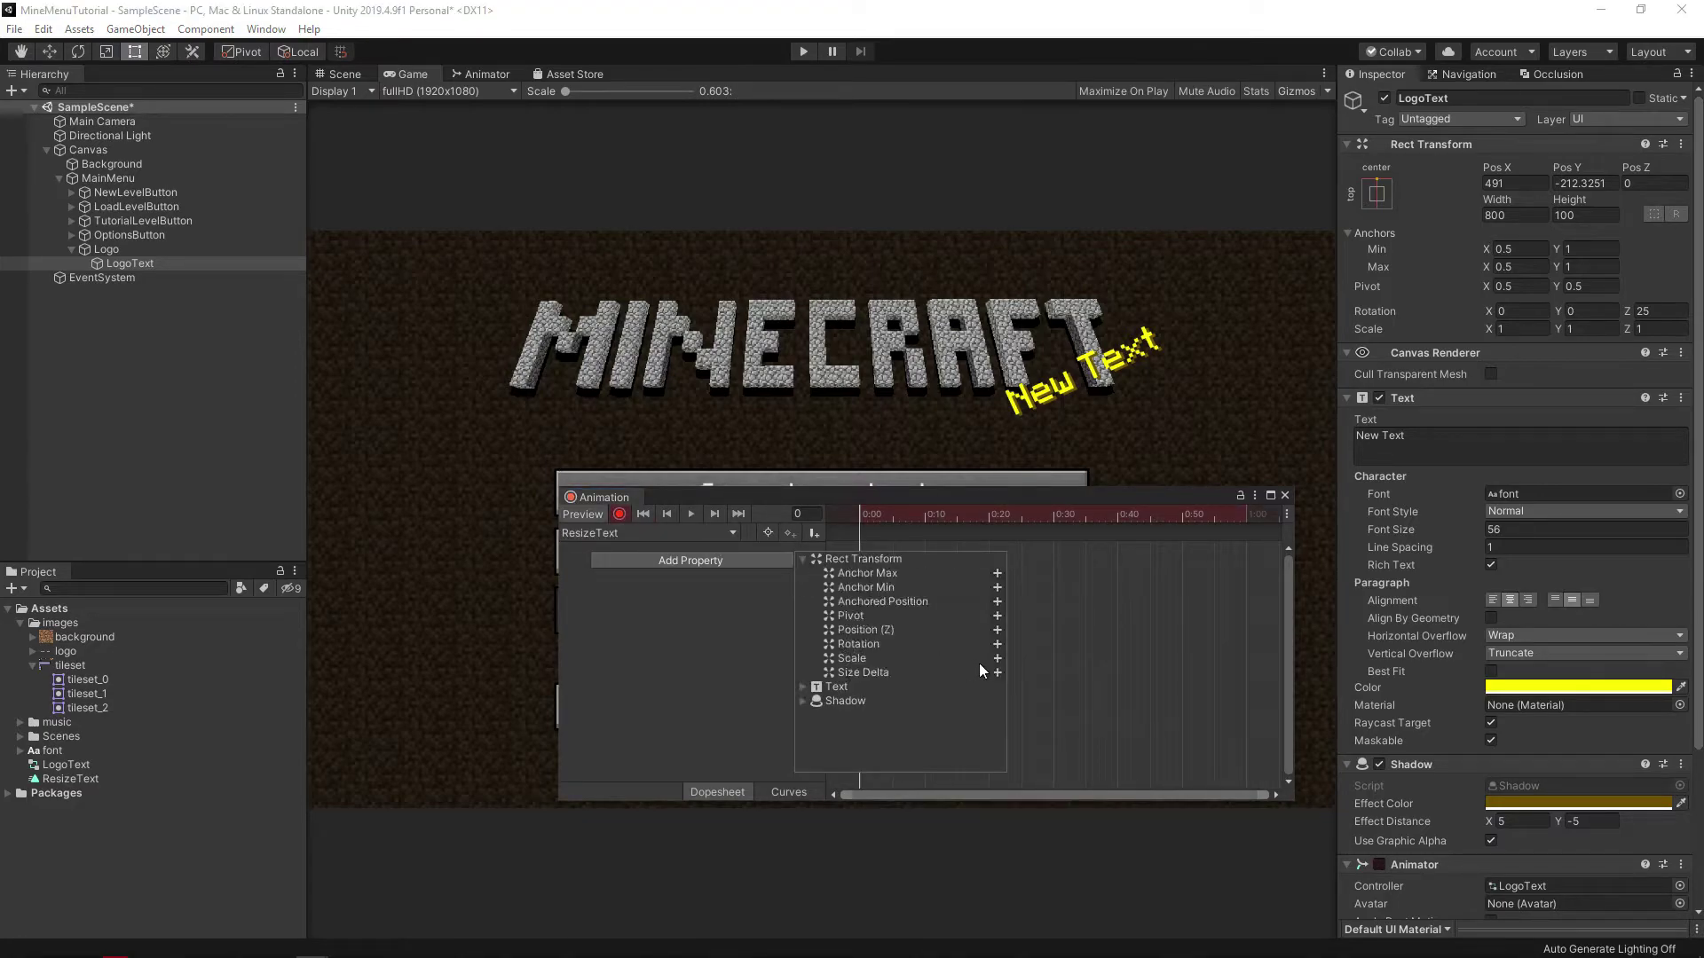
click(985, 663)
click(1054, 520)
click(1521, 328)
text(0.85)
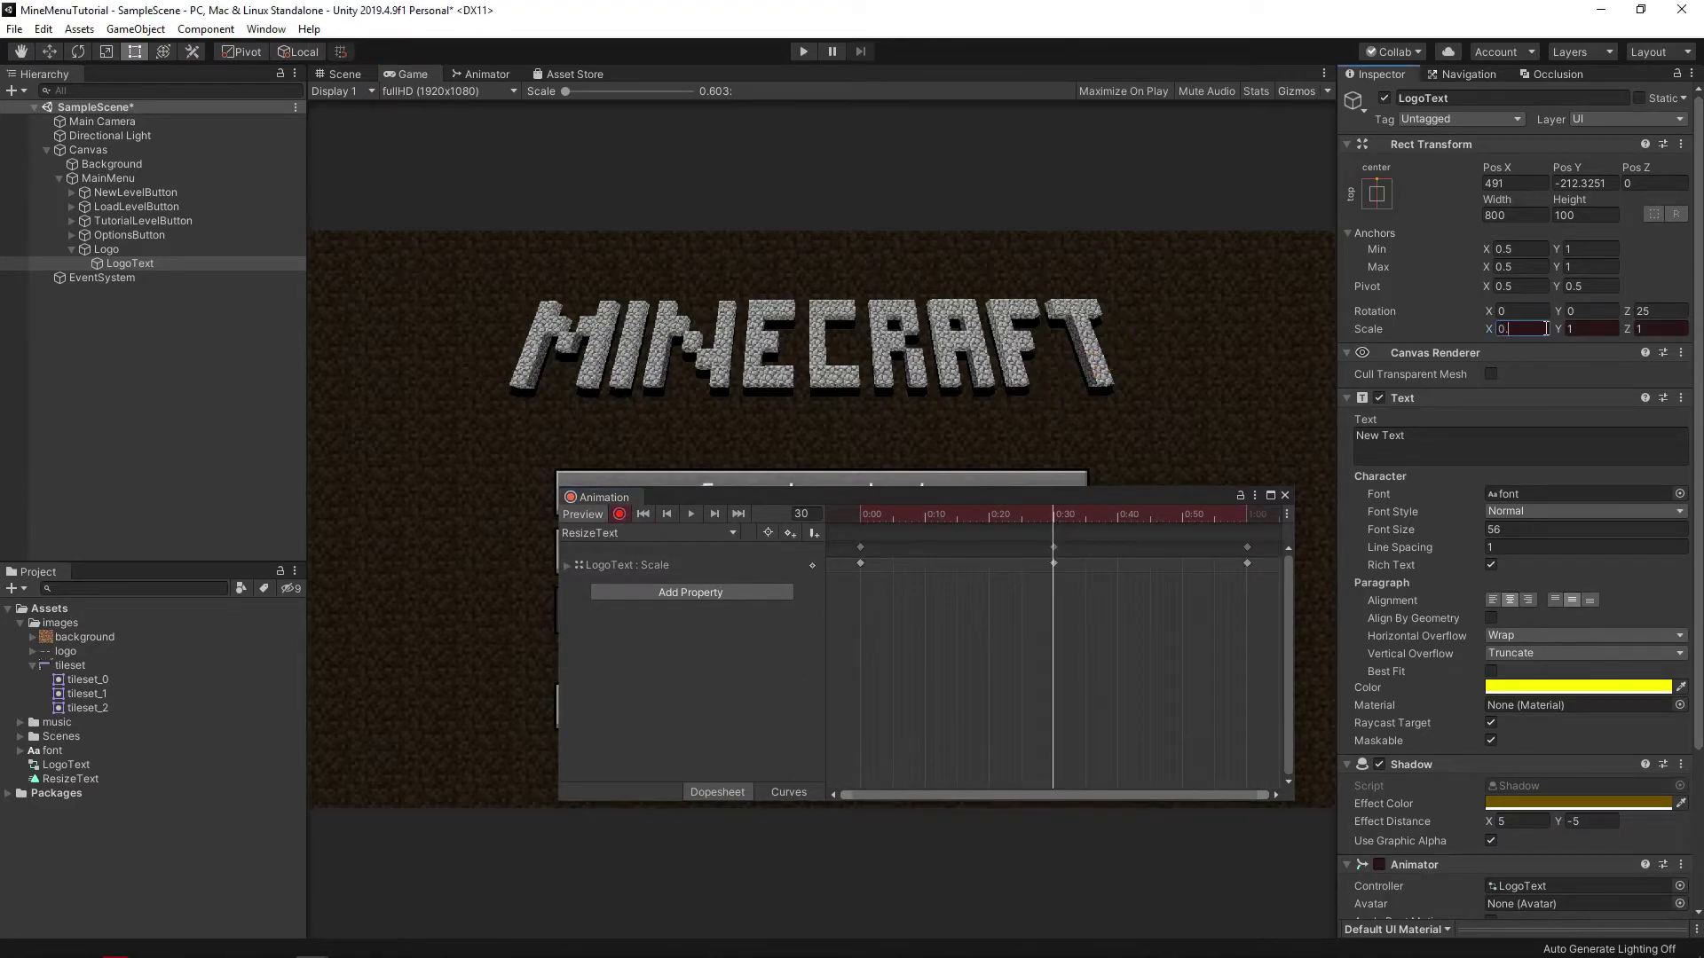
key(Return)
click(860, 515)
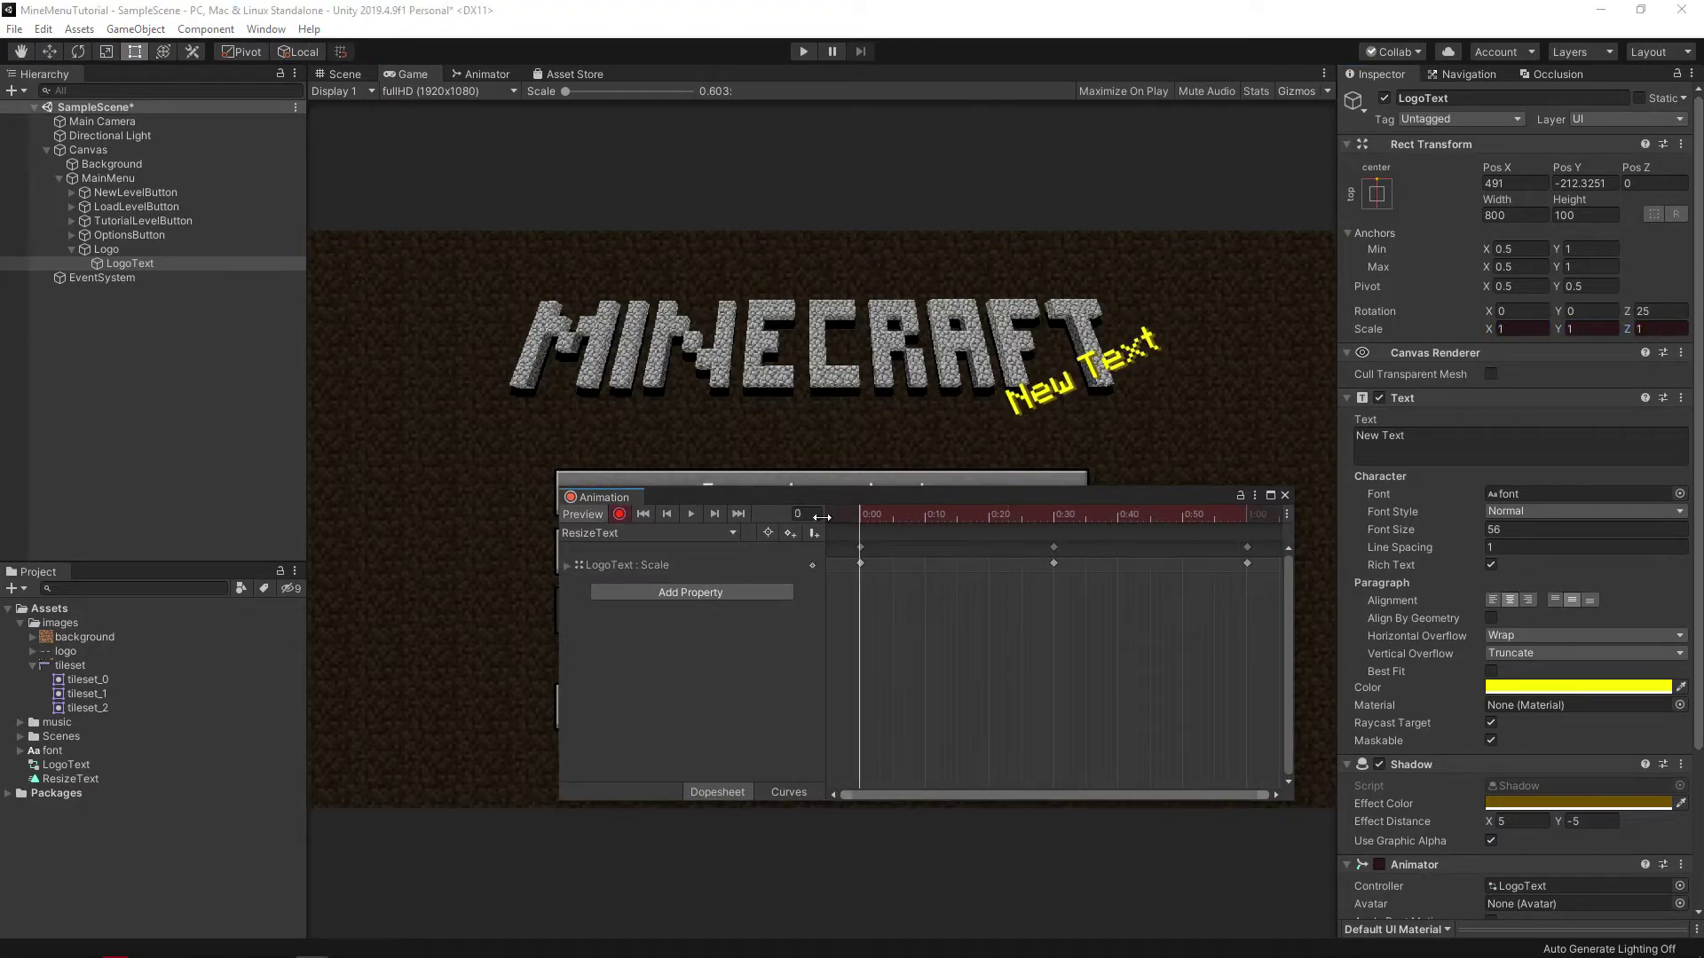
click(691, 514)
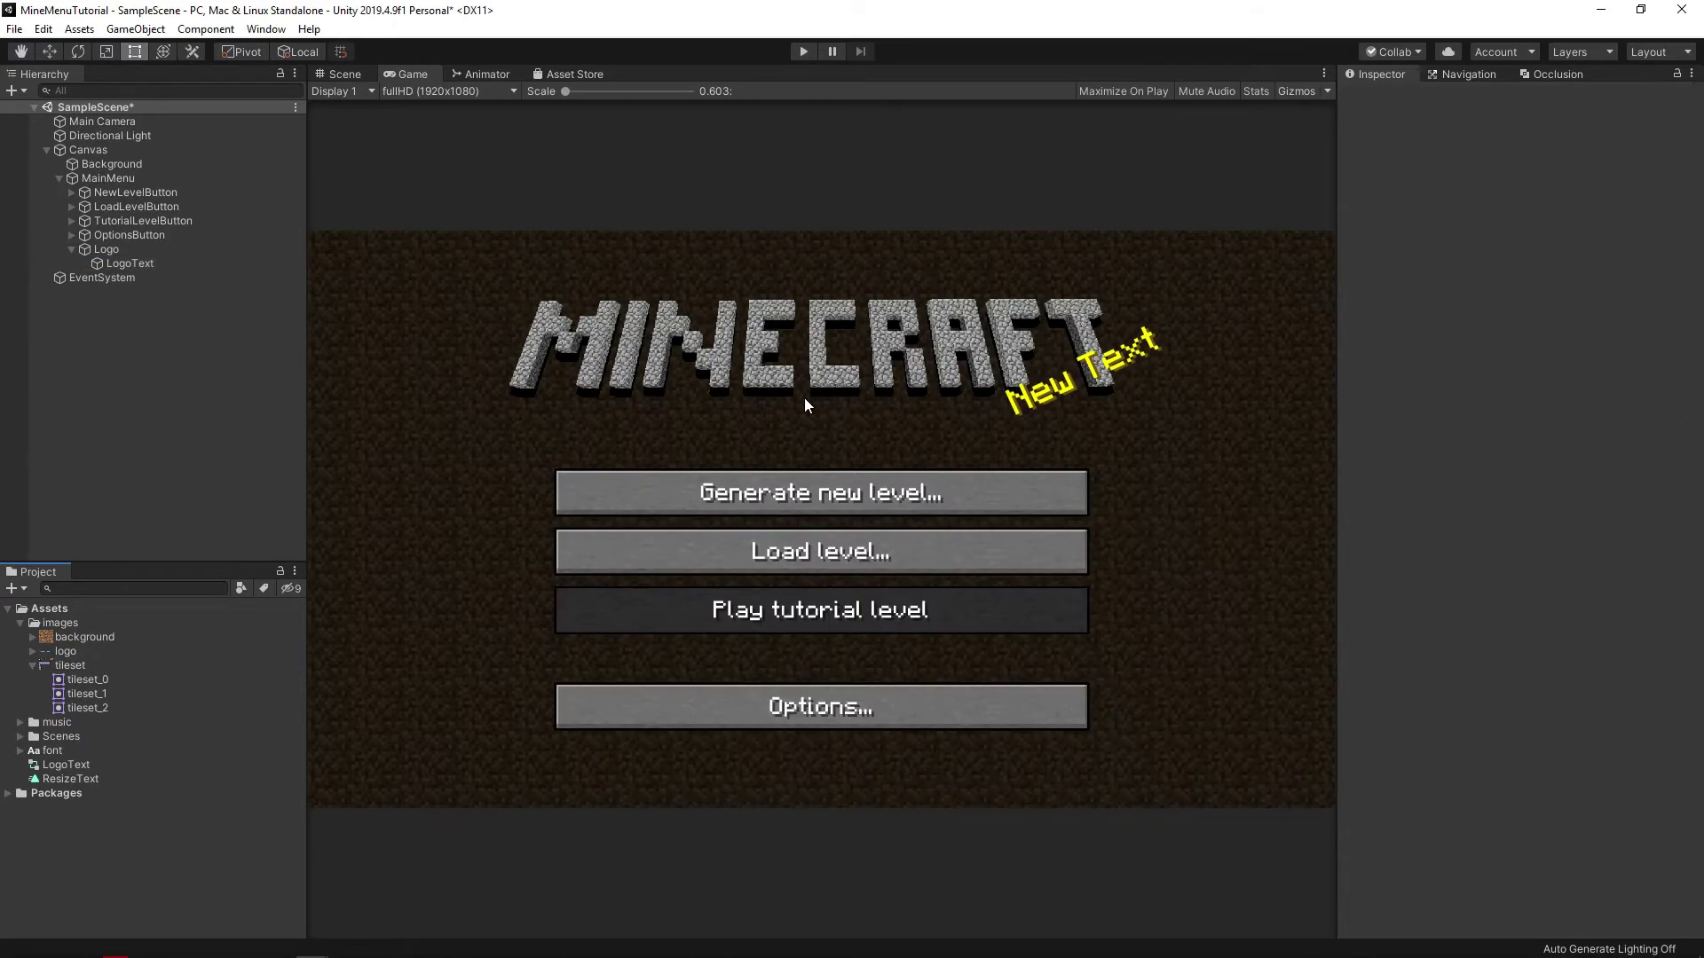
Create a C# script named Menu in the project's Assets.
click(13, 589)
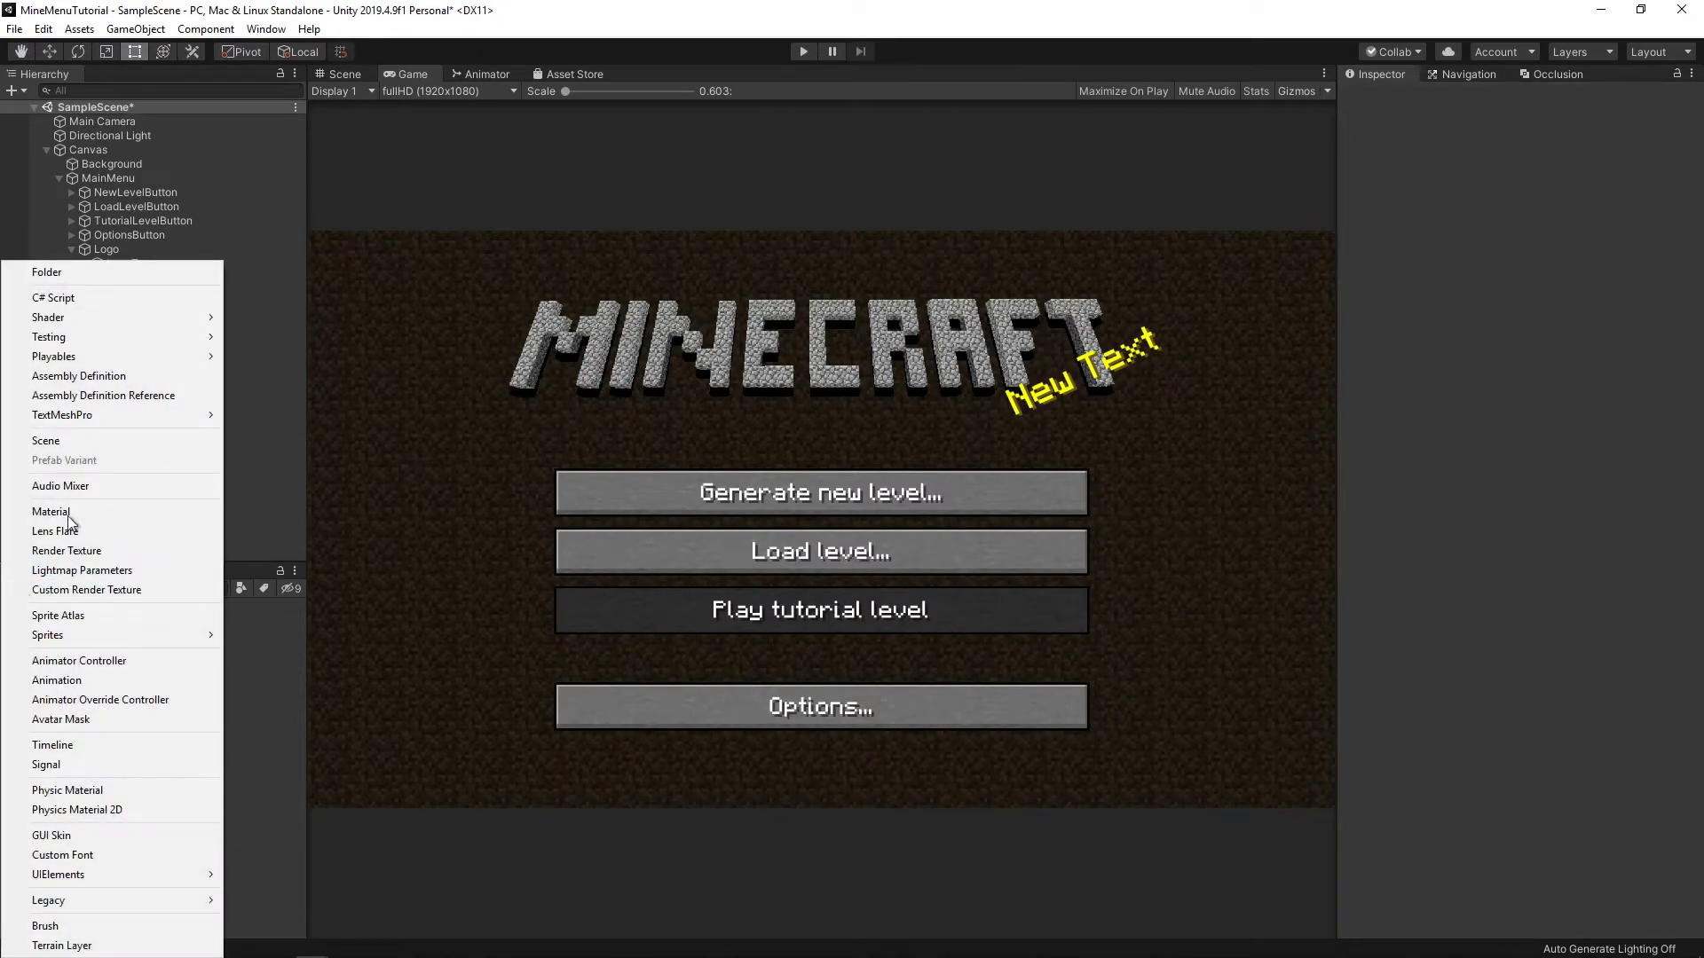
click(112, 300)
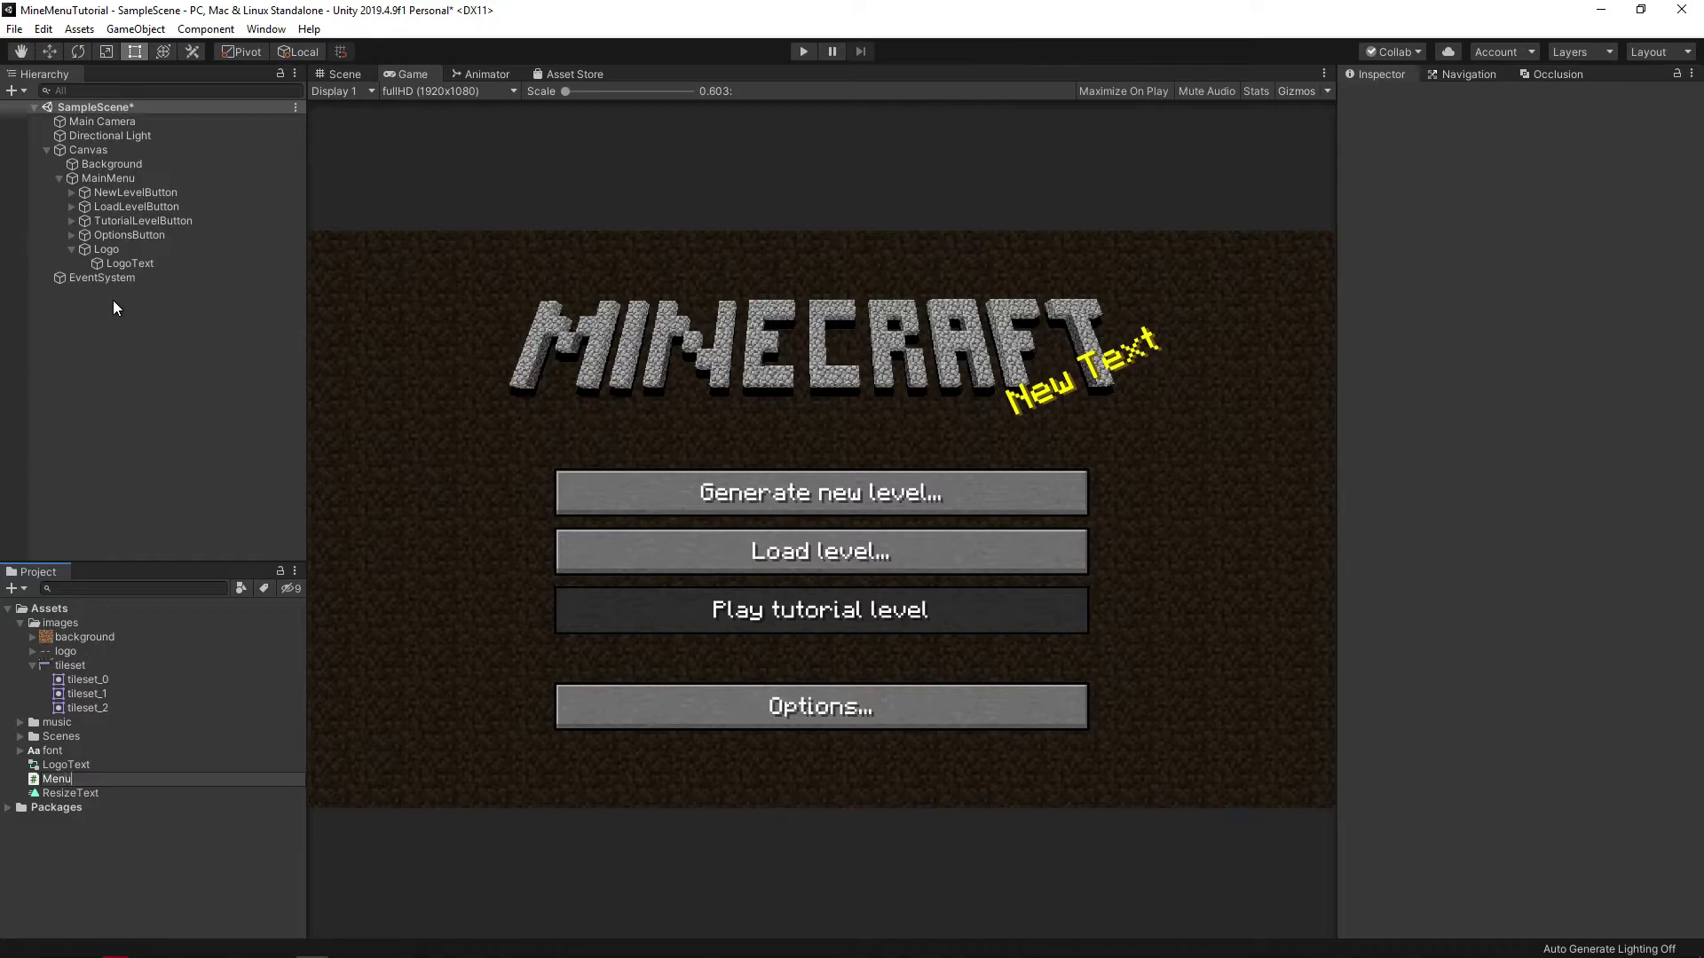
key(Return)
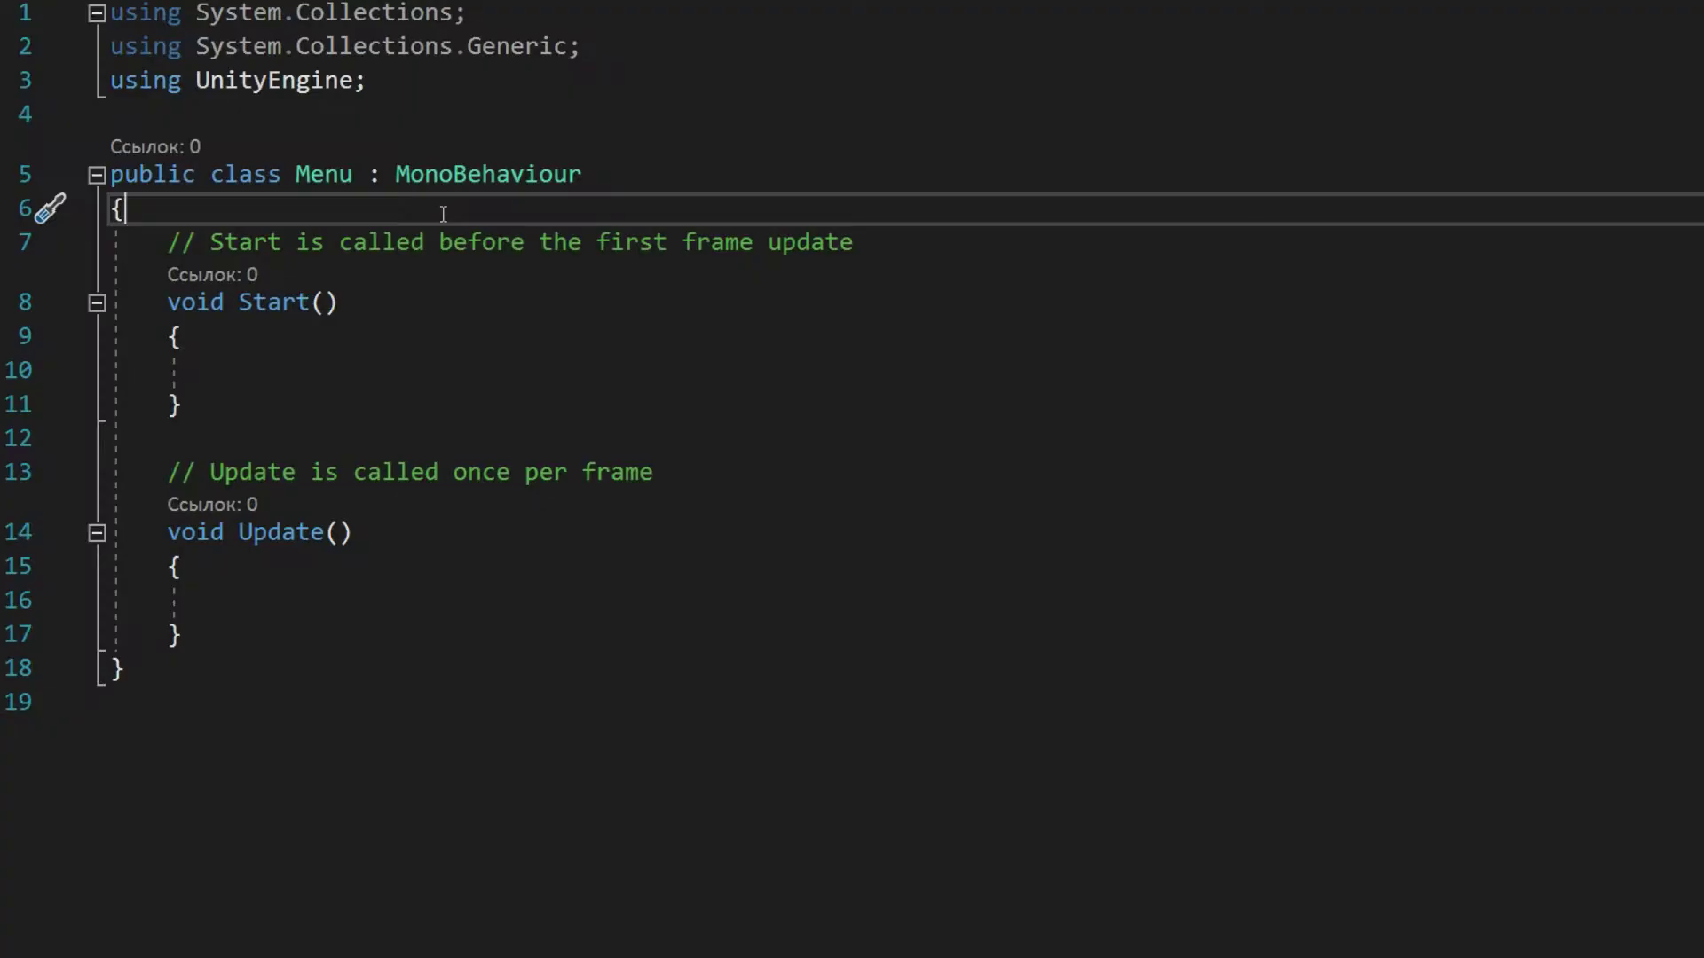
Declare the public GameObject fields mainMenu and optionsMenu at the start of the Menu class.
key(Return)
text(publ)
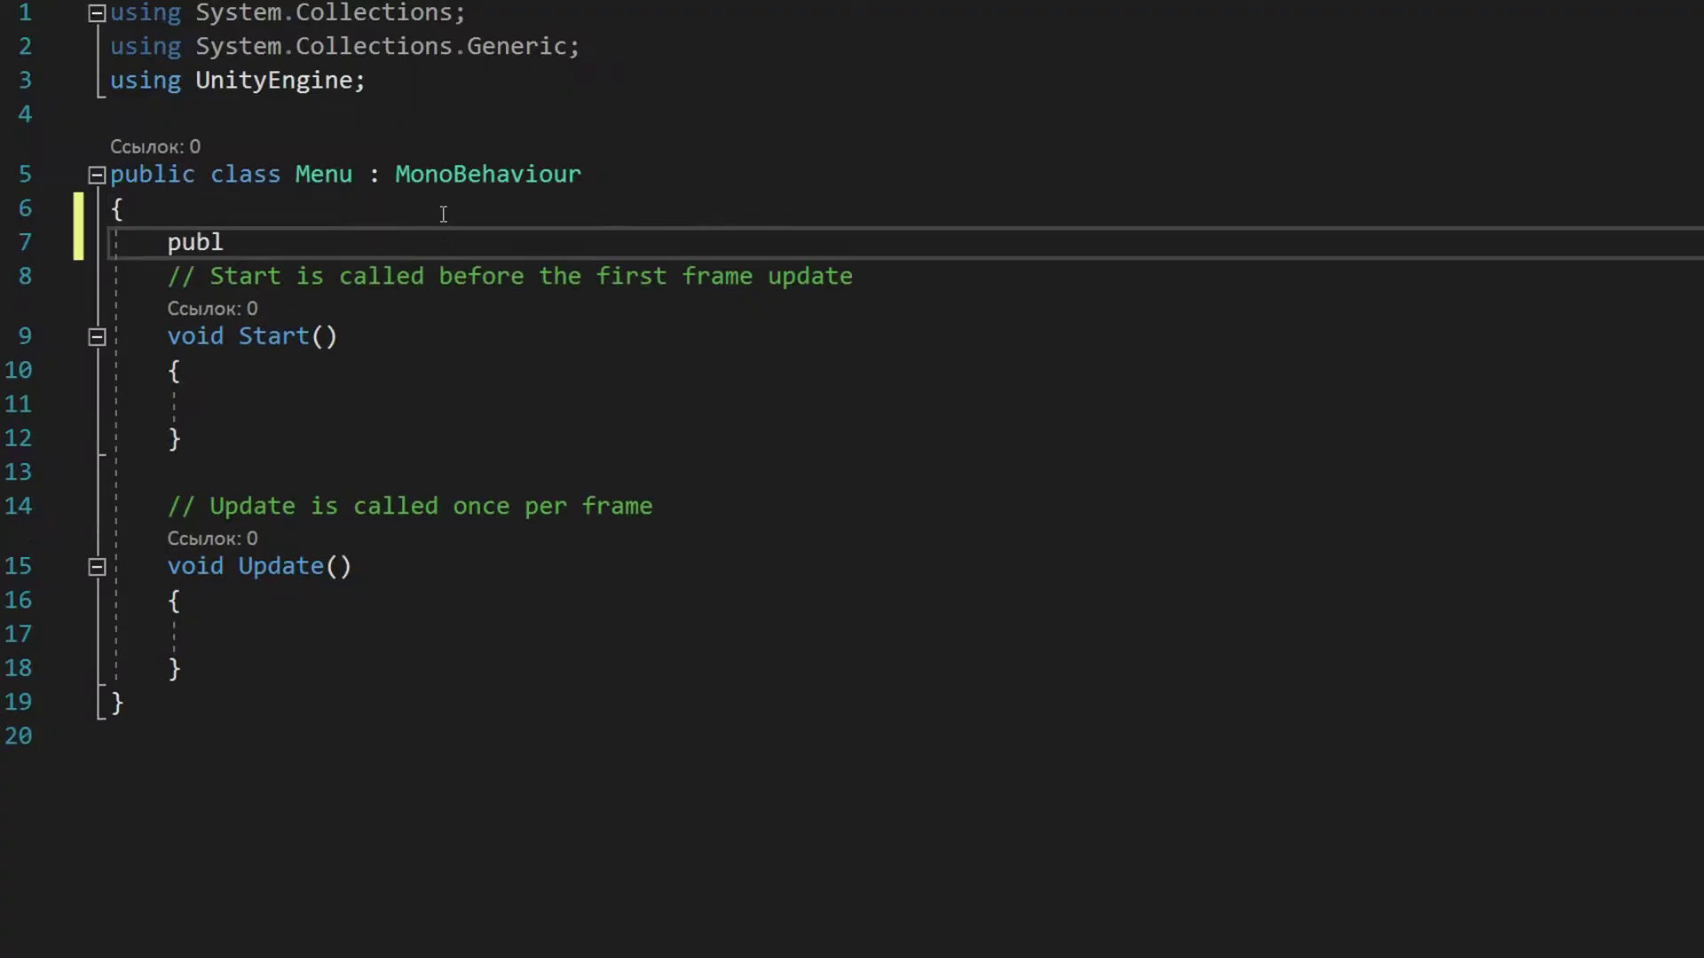
text(ic GameObject mainMenu;)
key(Return)
text(public Game)
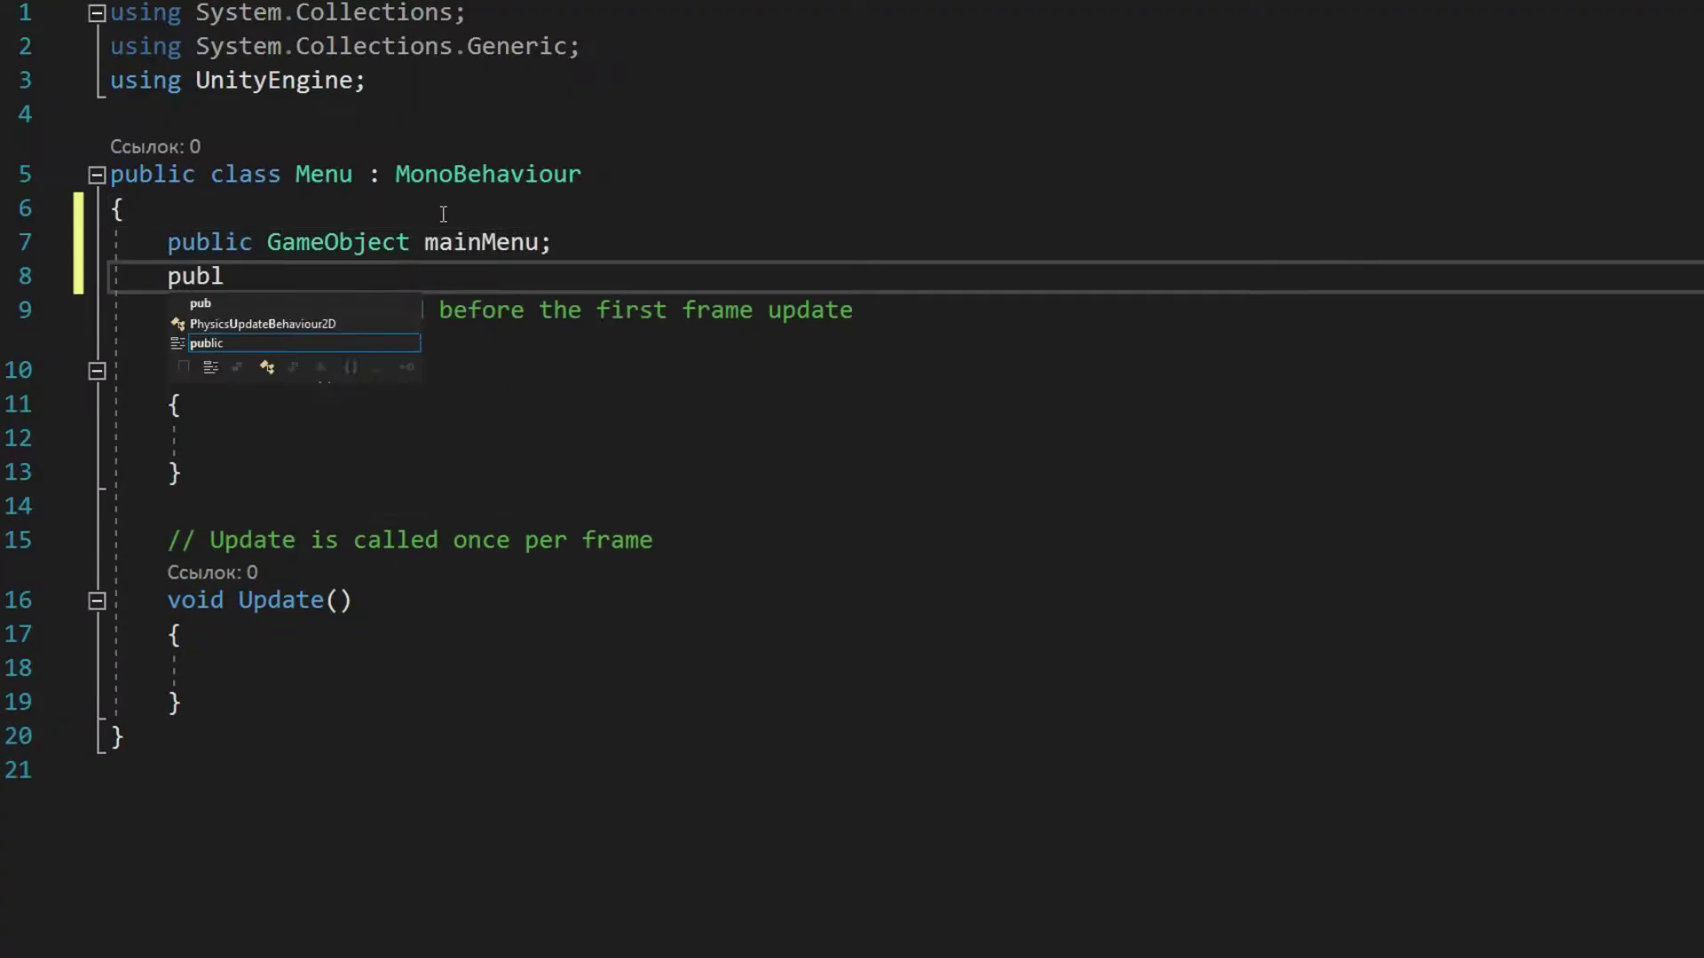
text(Object optionsMenu;)
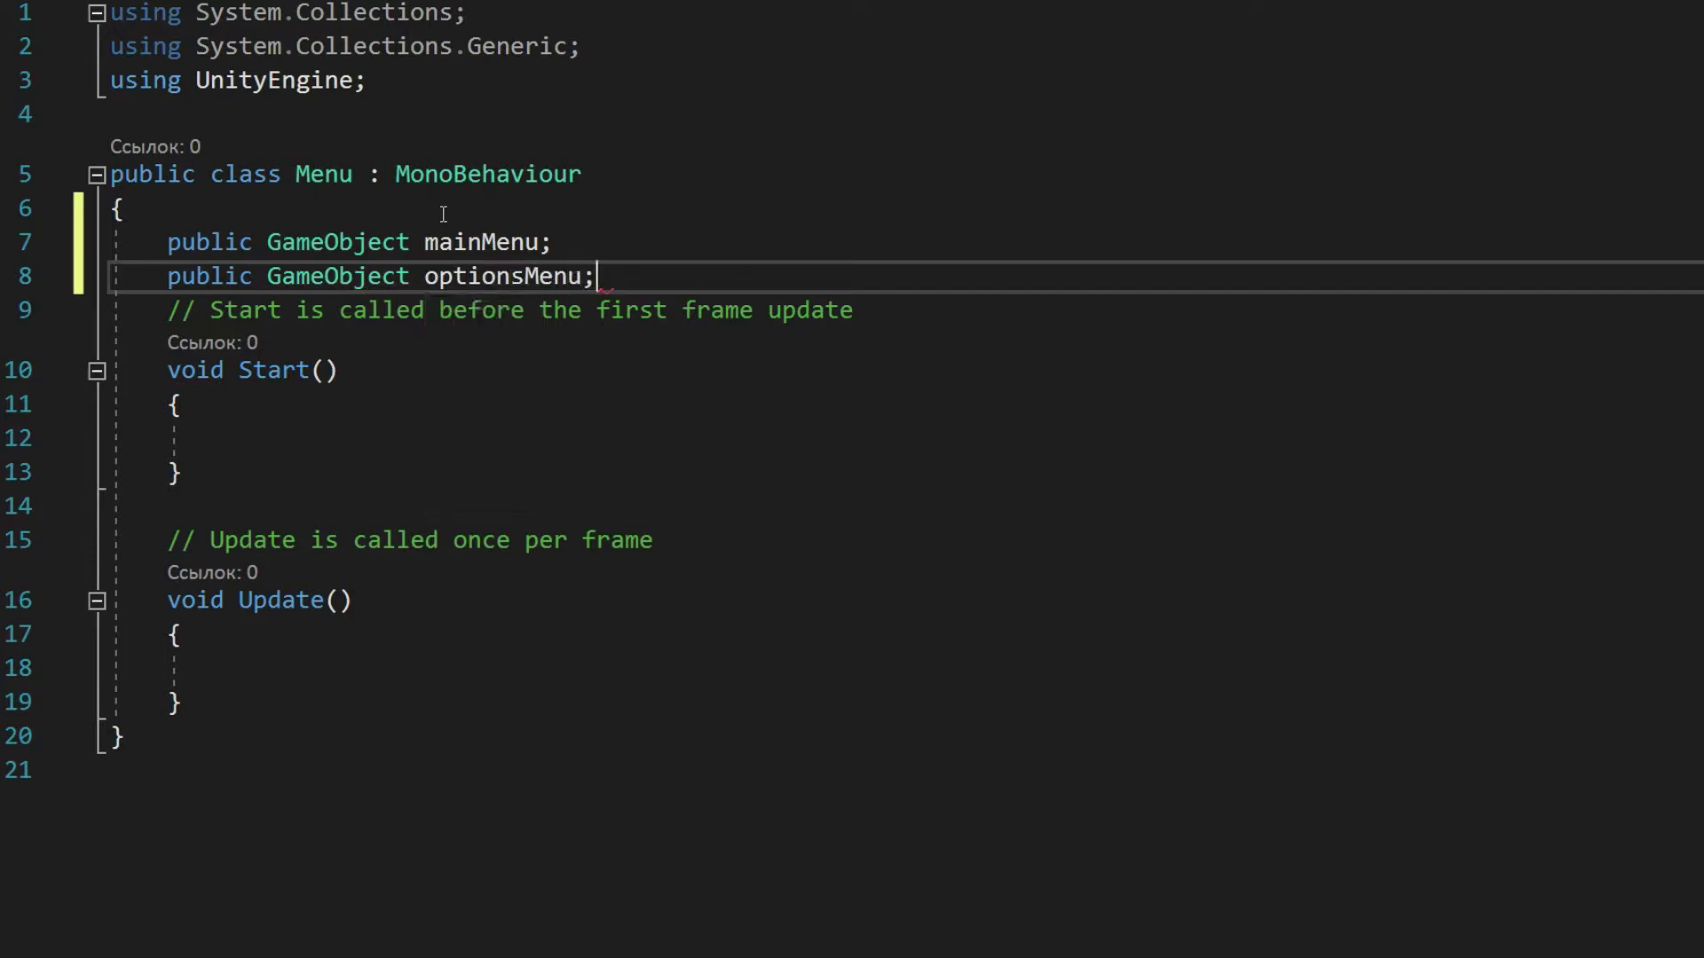
key(Return)
Add an empty public void NewLevel() method below Update in the Menu class.
scroll(276, 533, down, 2)
click(276, 532)
key(Return)
key(Return)
text(public void NewLevel())
key(Return)
key(braceleft)
key(Return)
Add an empty public void LoadLevel() method below NewLevel.
key(Down)
key(End)
key(Return)
key(Return)
text(public void LoadLevel())
key(Return)
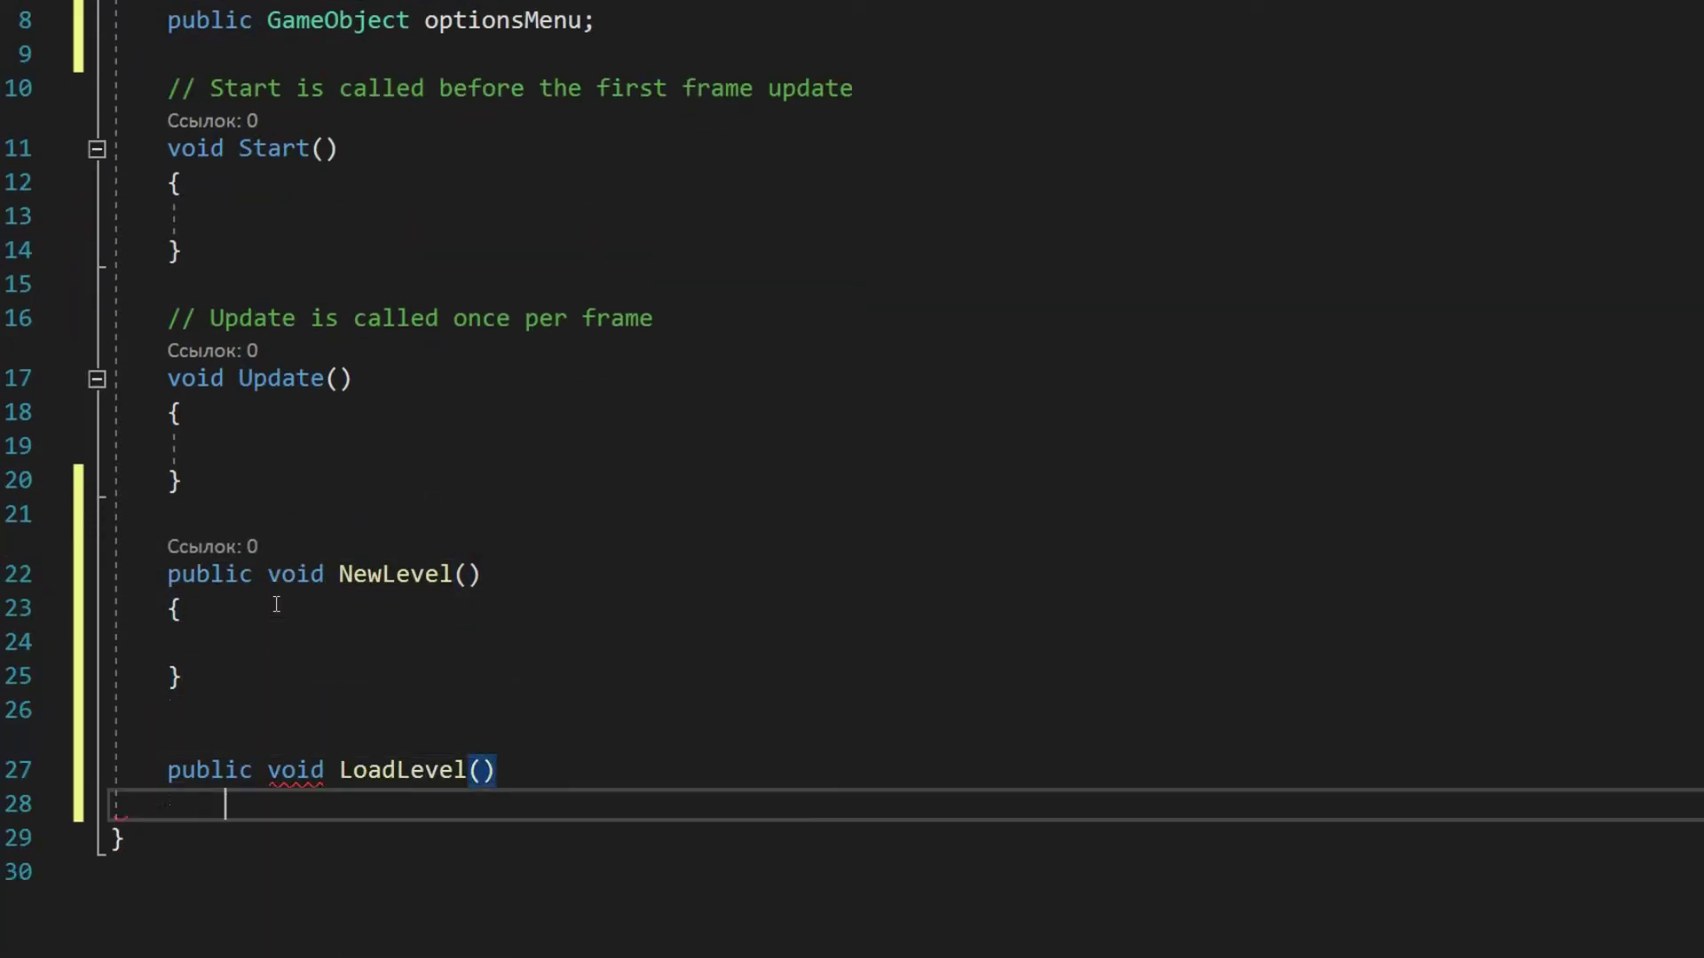
key(braceleft)
key(Return)
Add an empty public void ShowOptions() method below LoadLevel.
key(Down)
key(End)
key(Return)
key(Return)
text(public void ShowOptions())
key(Return)
key(braceleft)
key(Return)
Add an empty public void HideOptions() method below ShowOptions.
key(Down)
key(End)
key(Return)
key(Return)
text(public void HideOptions())
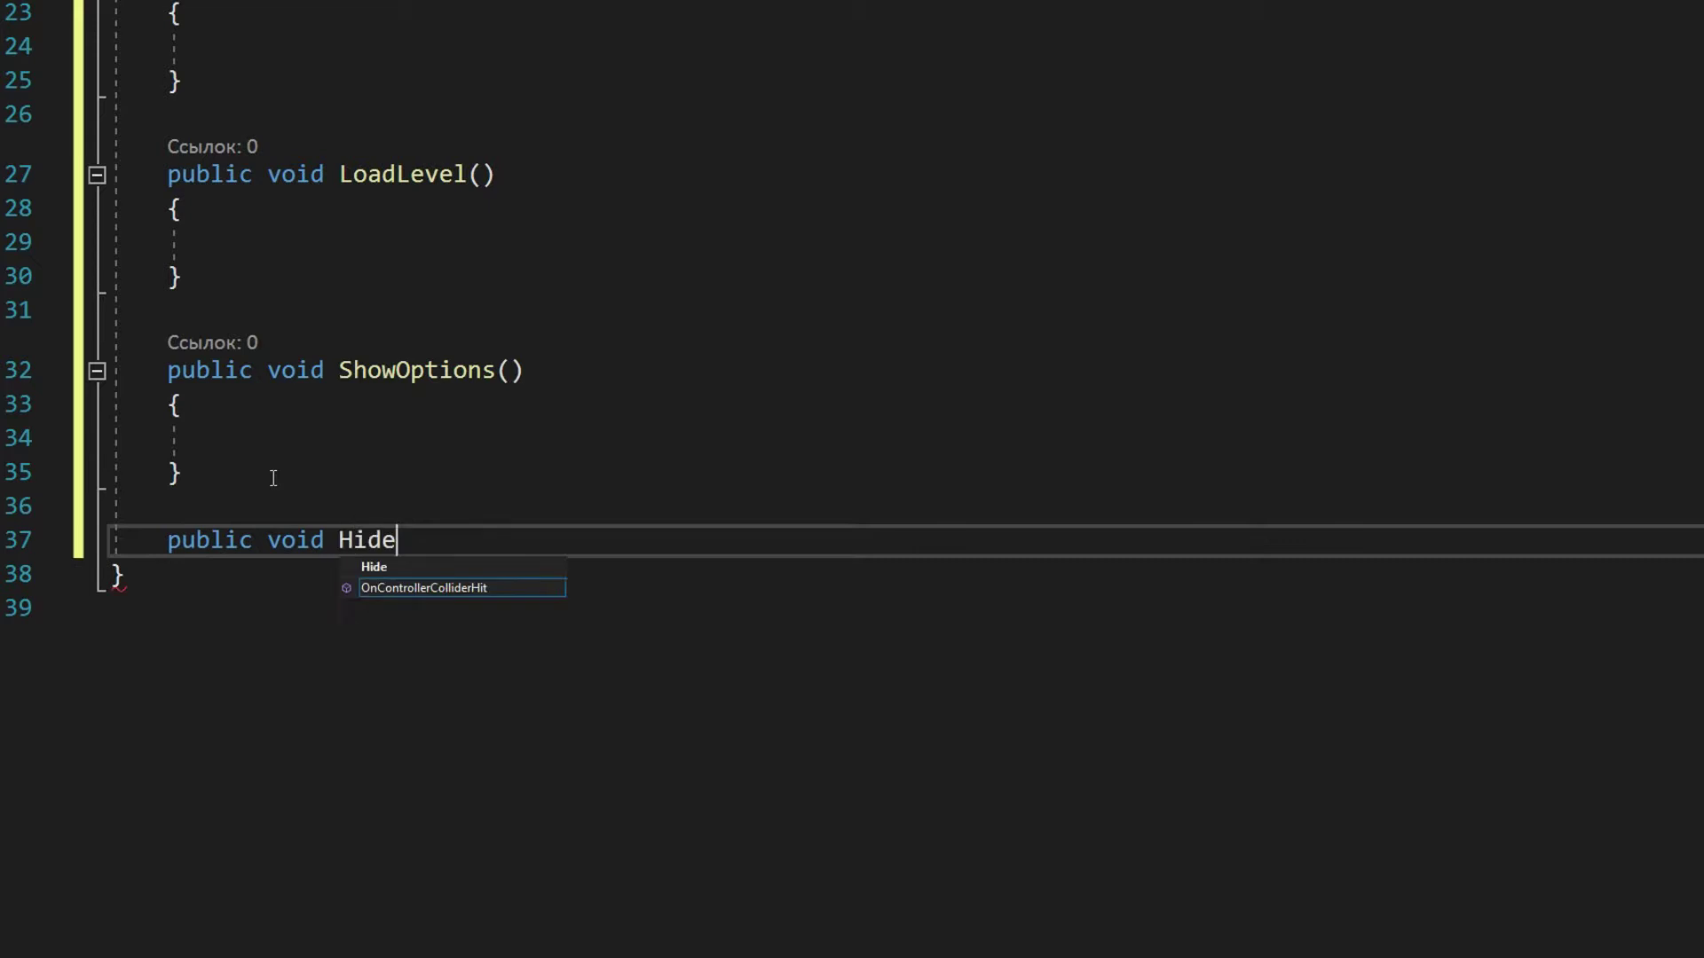
key(Return)
key(braceleft)
key(Return)
Put the placeholder comment //Switch level in NewLevel and //Load level in LoadLevel.
click(320, 326)
text(//Switch level)
key(Down)
key(Down)
key(Down)
key(Down)
key(Down)
text(//Load level)
In ShowOptions, call mainMenu.SetActive(false) and optionsMenu.SetActive(true).
key(Down)
key(Down)
key(Down)
key(Down)
key(Down)
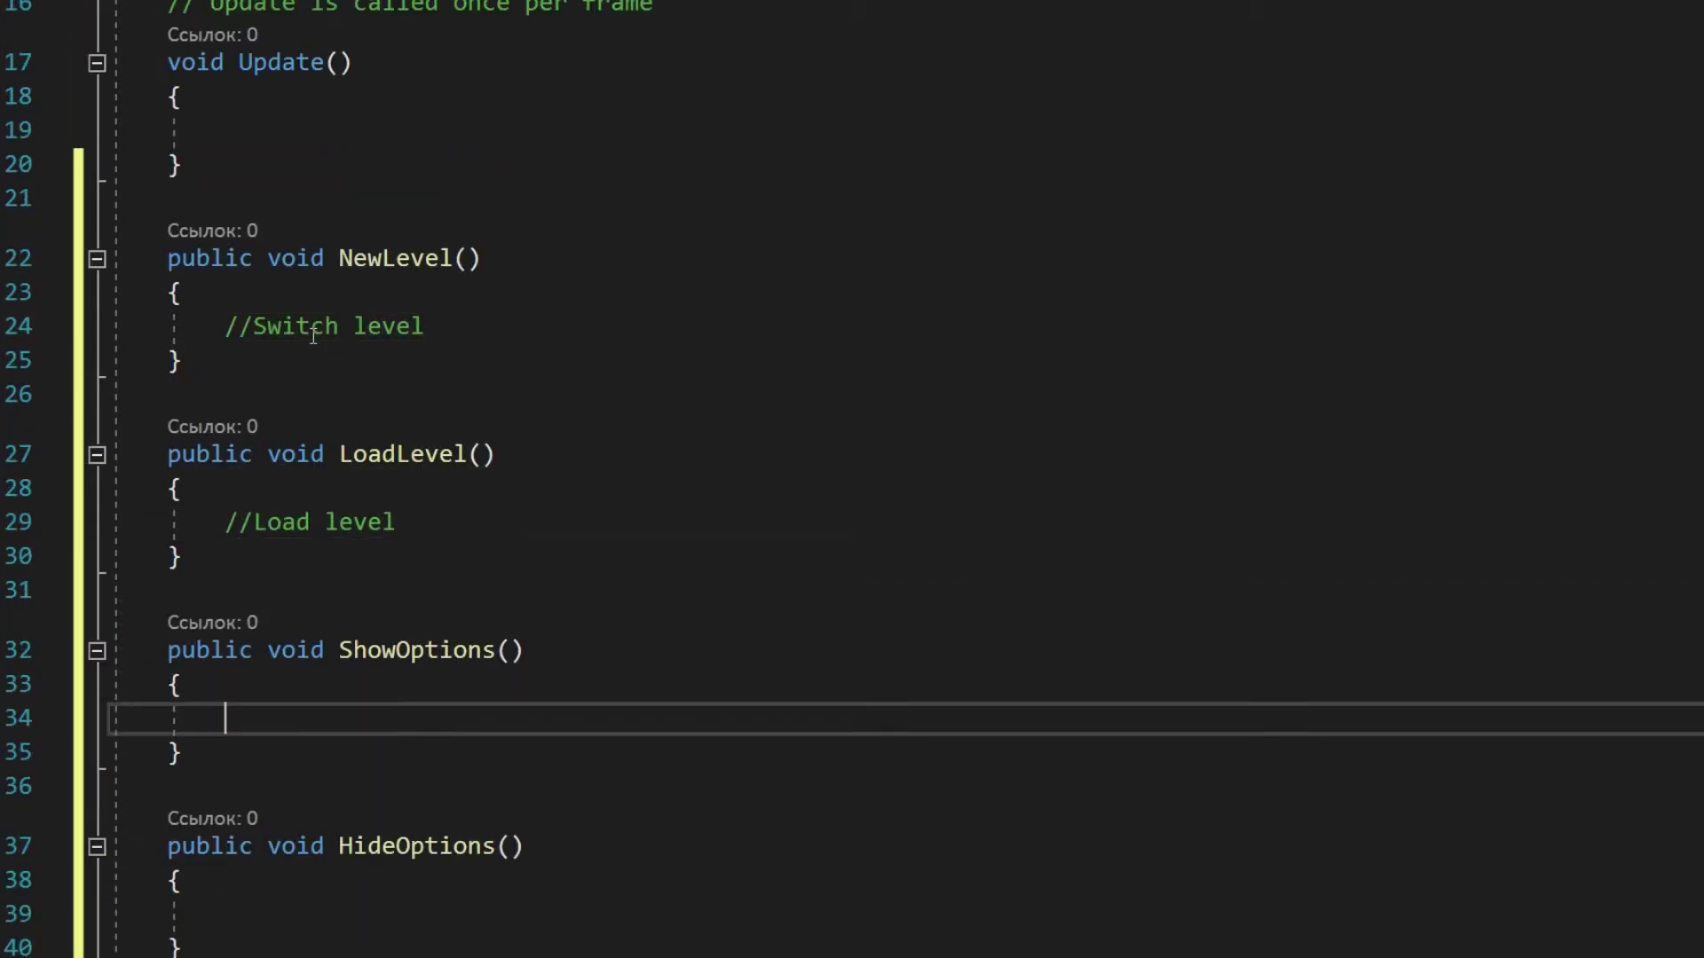
text(mainMenu.SetActive()
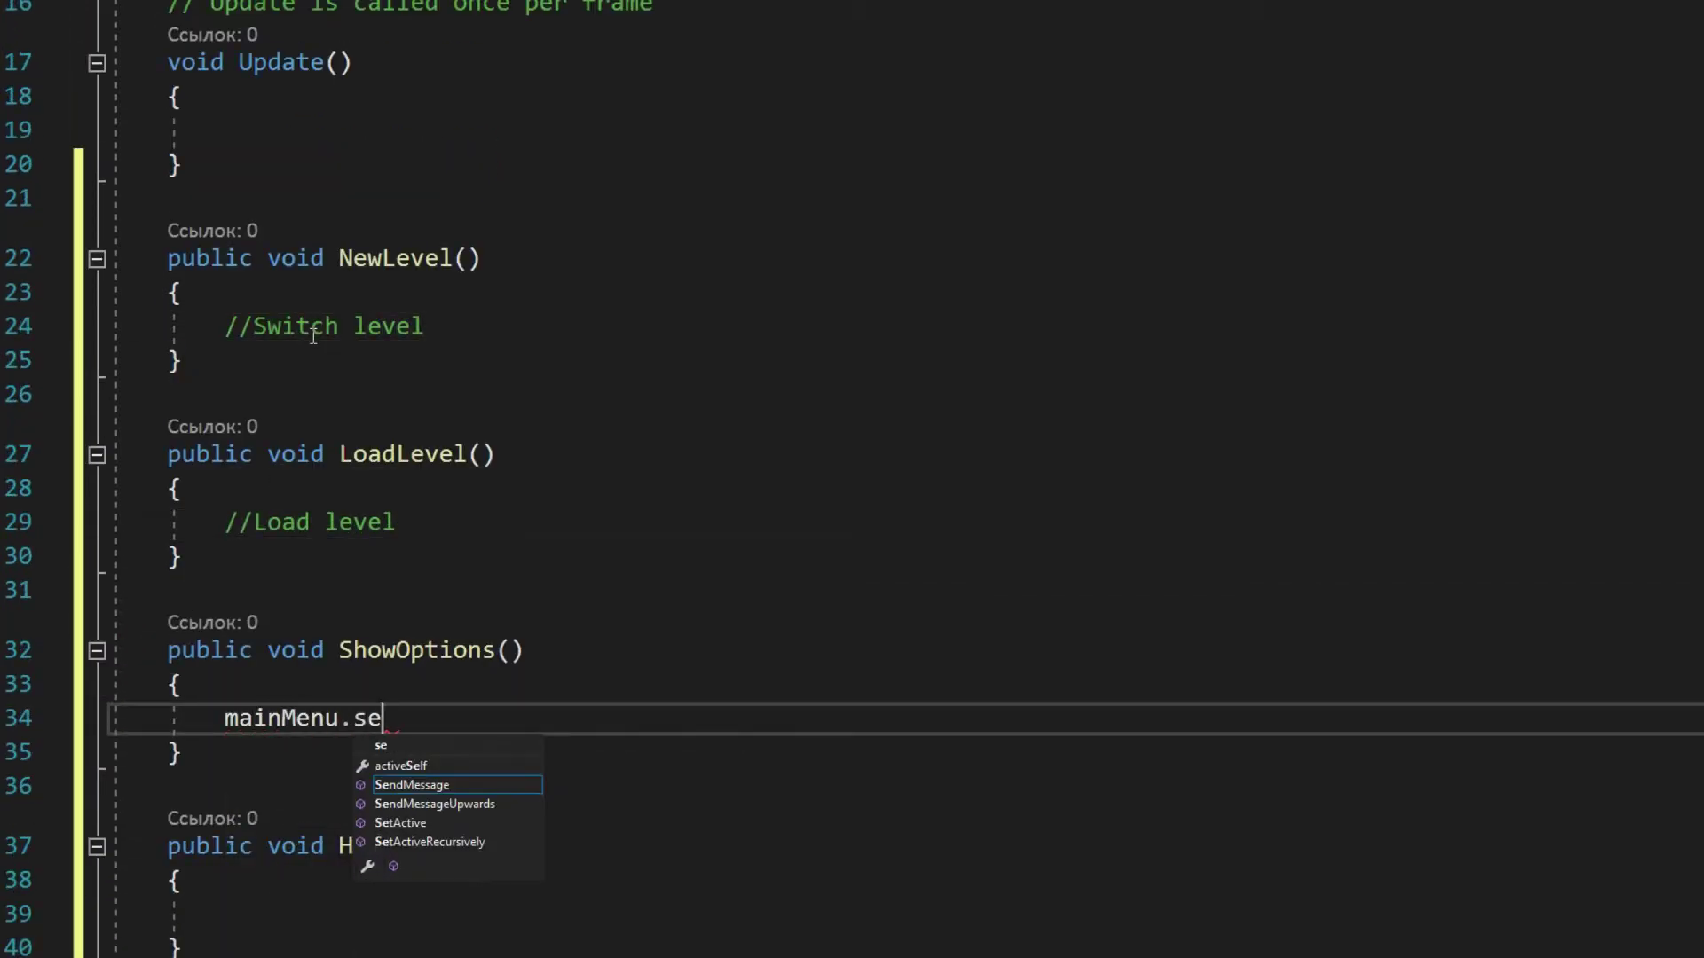
text(false);)
key(Return)
text(optionsMenu.SetActive()
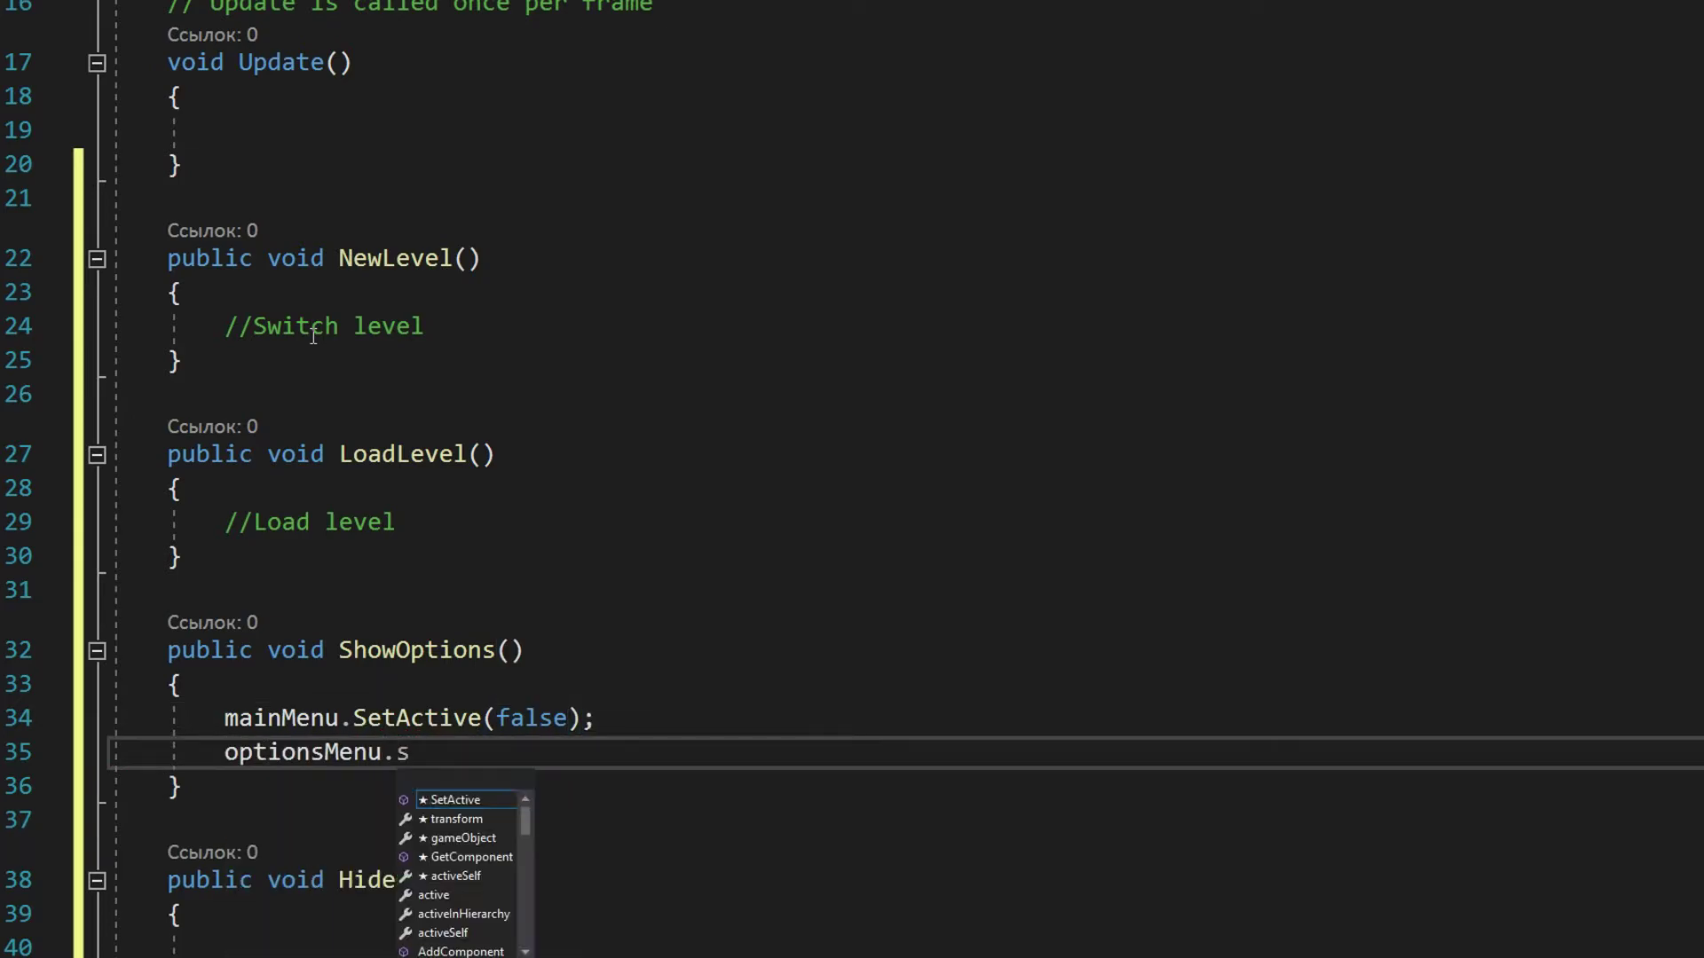
text(true);)
In HideOptions, call optionsMenu.SetActive(false) and mainMenu.SetActive(true).
scroll(316, 332, down, 2)
click(373, 744)
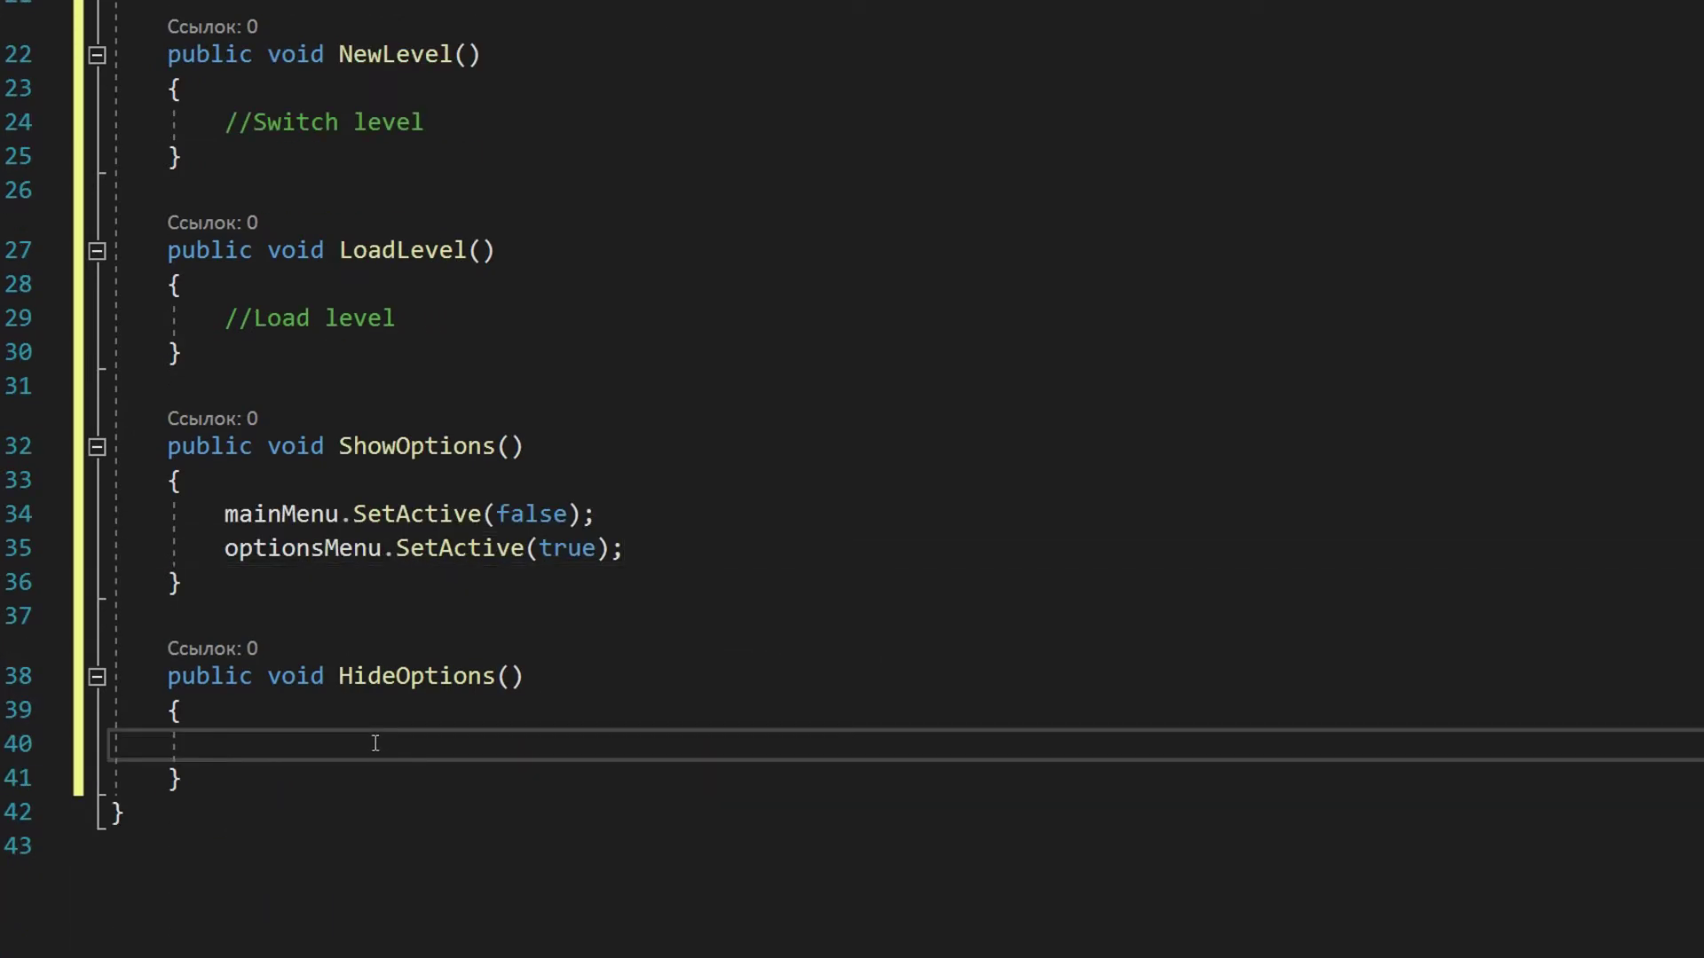
text(optionsMenu.SetActive(false);)
key(Return)
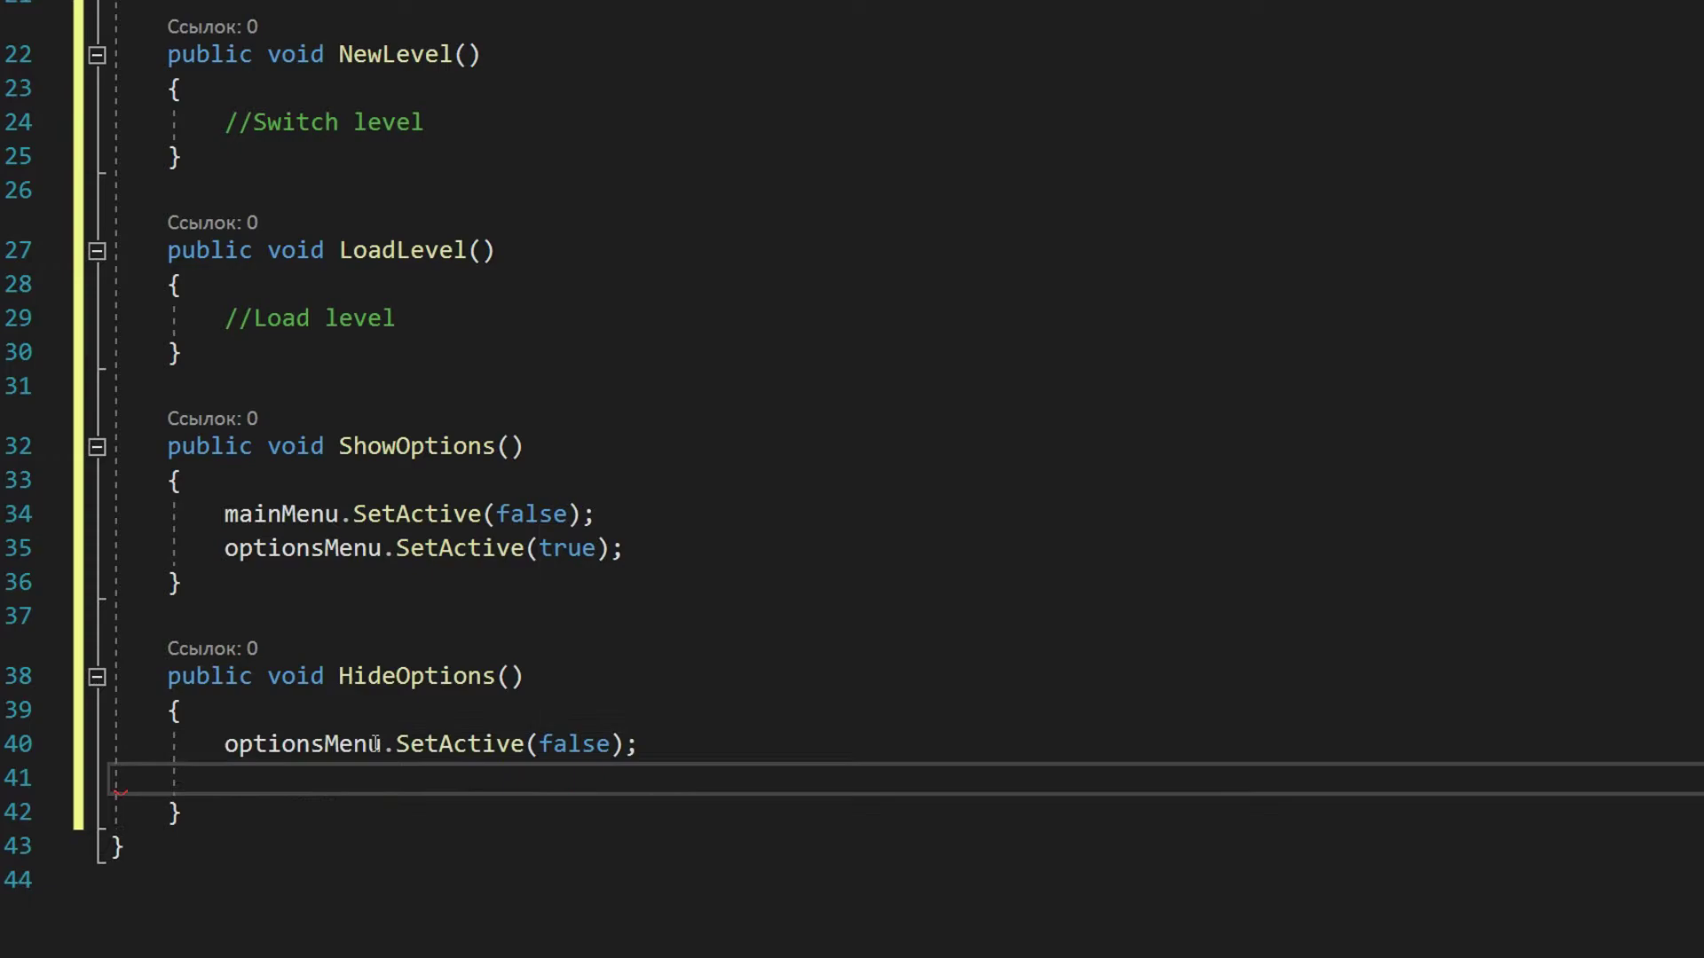
text(mainMenu.SetActive(true);)
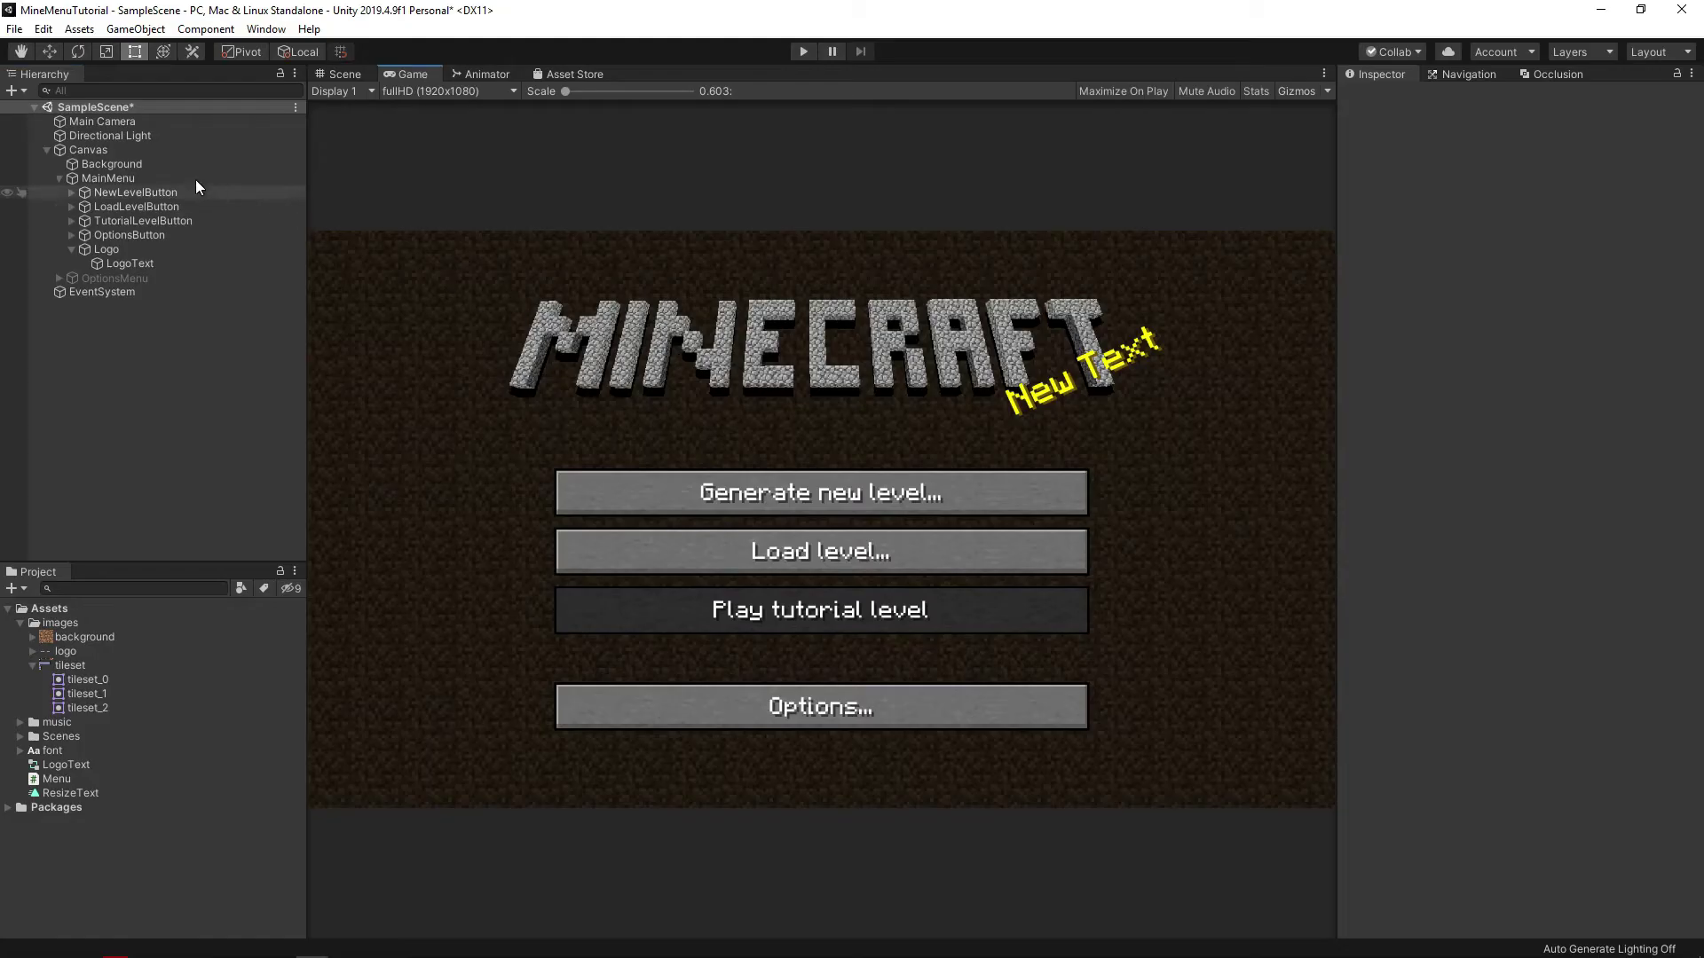
Attach the Menu script to the Canvas and assign the MainMenu and OptionsMenu objects to its fields.
click(88, 149)
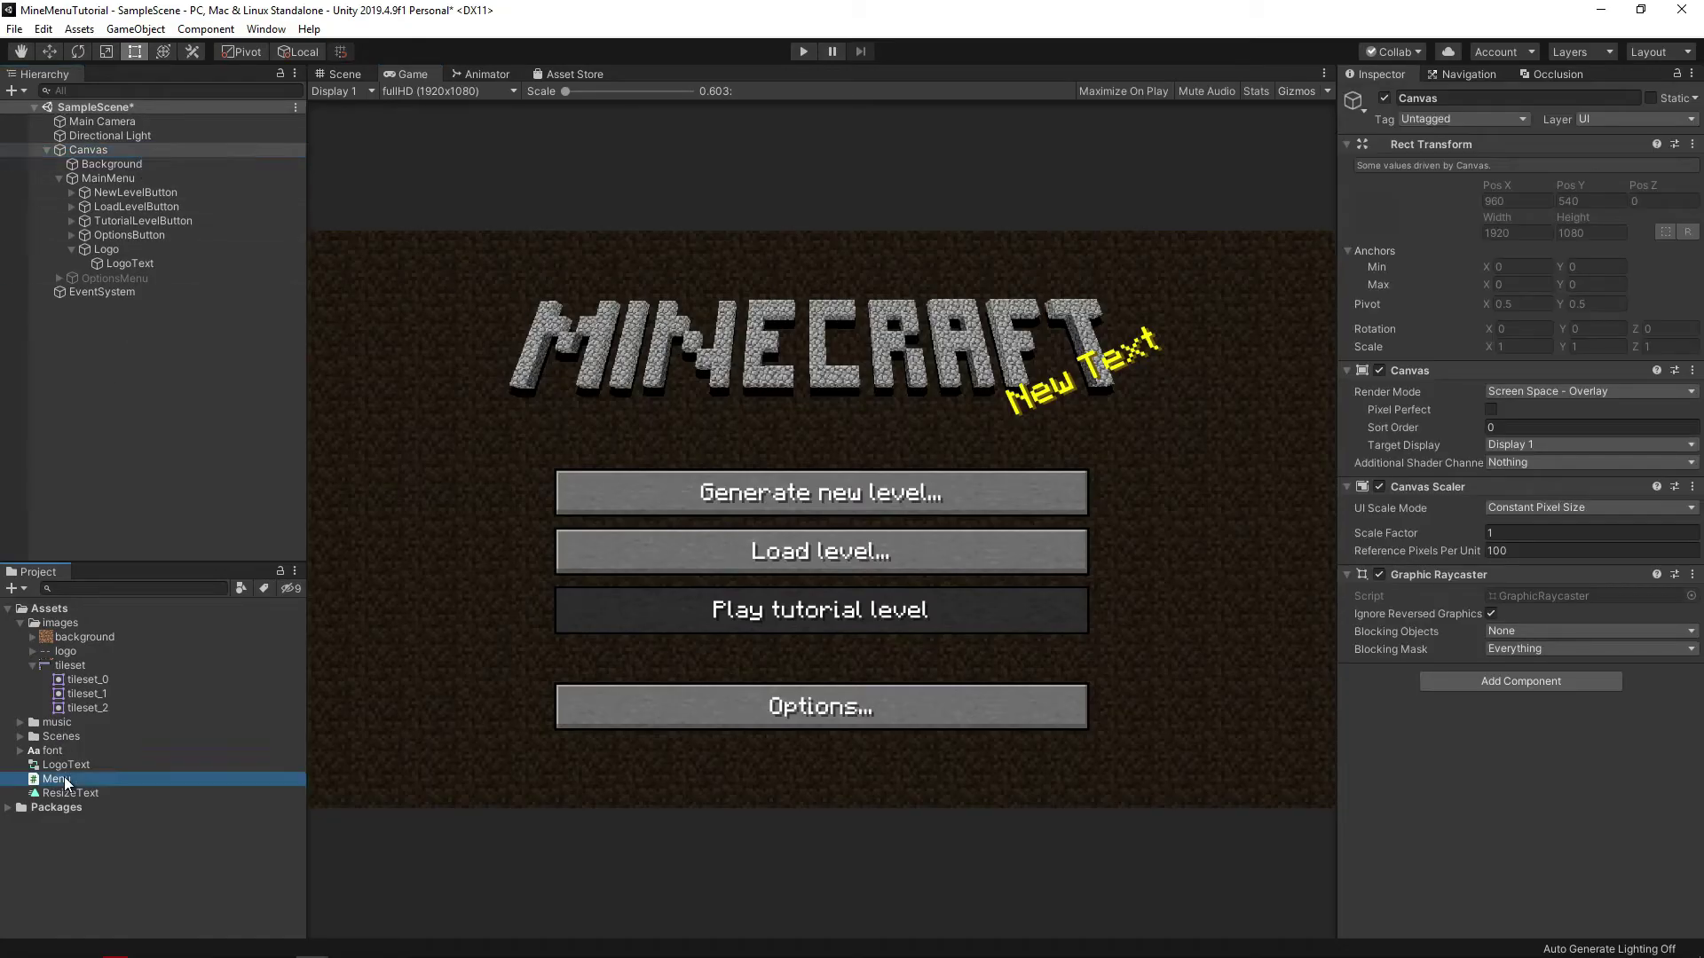
drag(1362, 768, 1367, 768)
drag(108, 177, 1509, 717)
drag(145, 277, 1514, 730)
Add an On Click event to NewLevelButton that calls Menu.NewLevel on the Canvas.
click(135, 192)
scroll(1420, 639, down, 1)
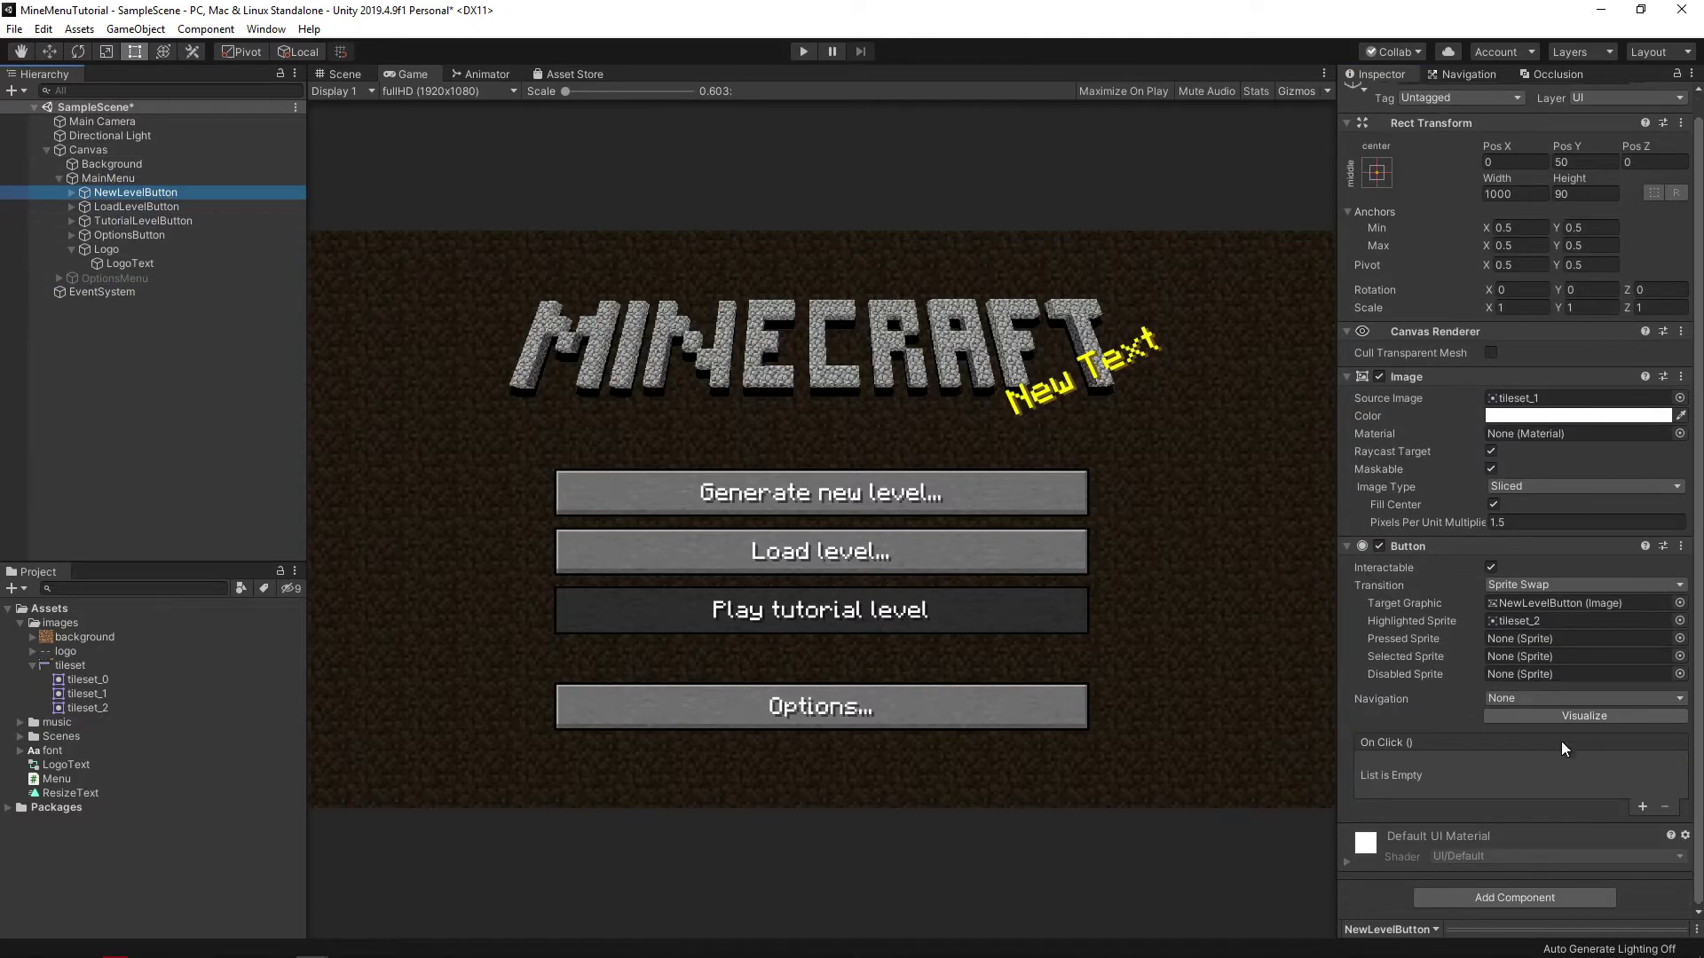
click(1641, 808)
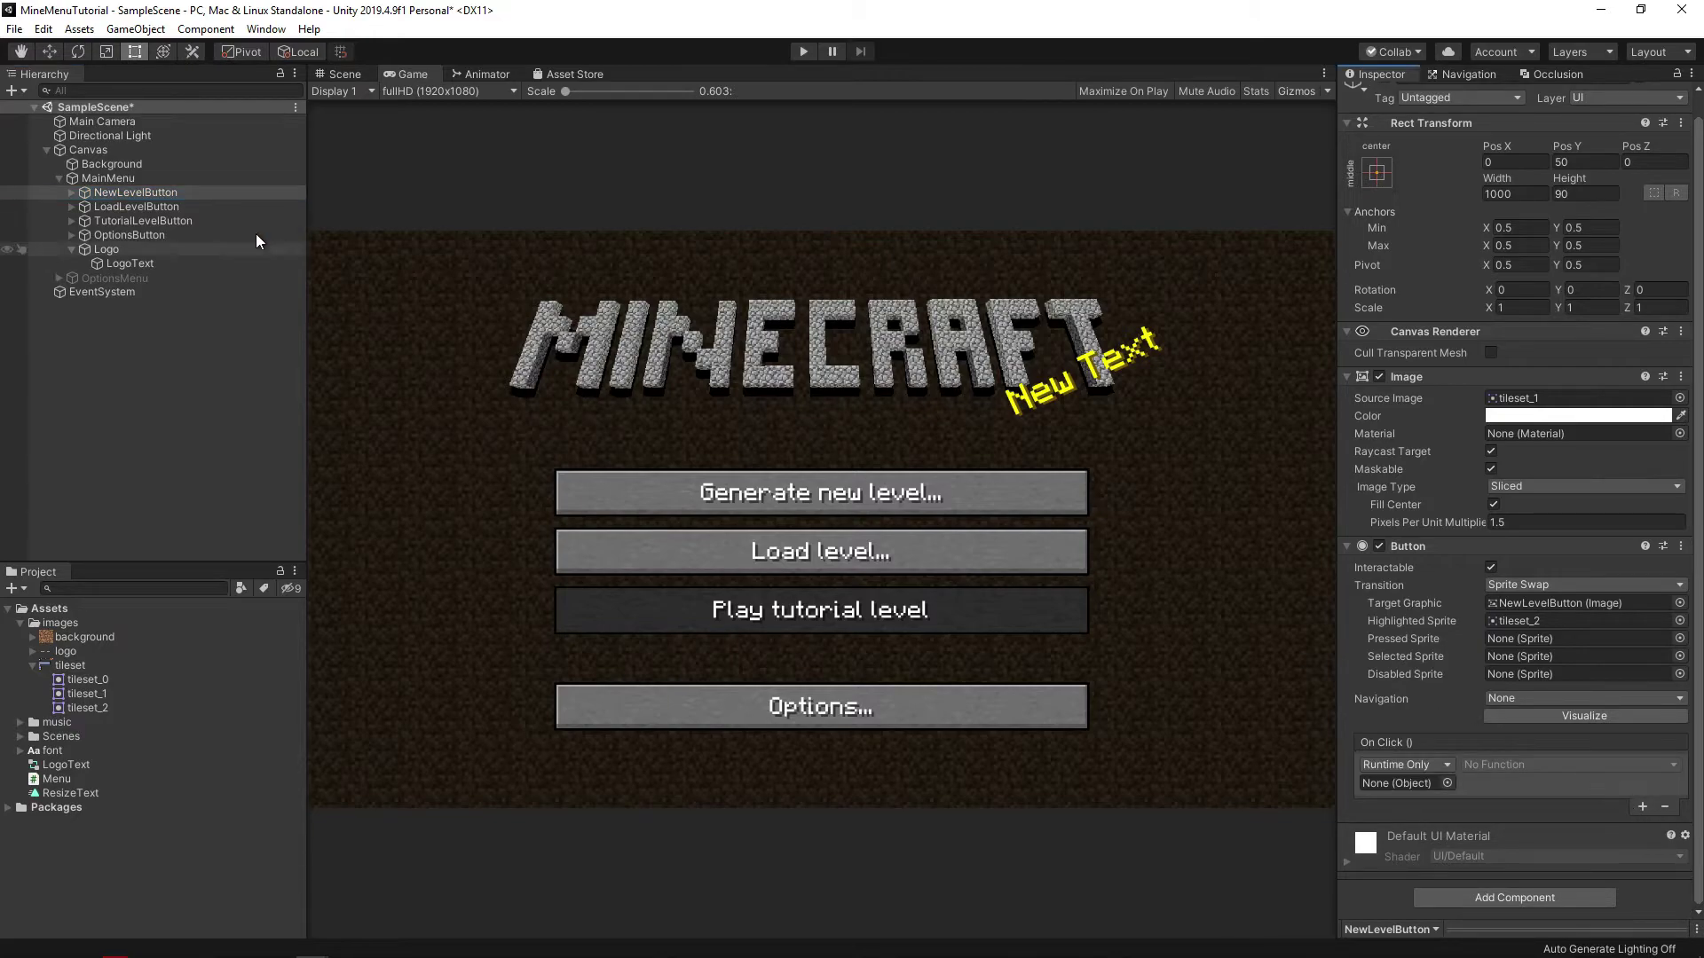
drag(100, 153, 1097, 533)
drag(1400, 786, 1403, 786)
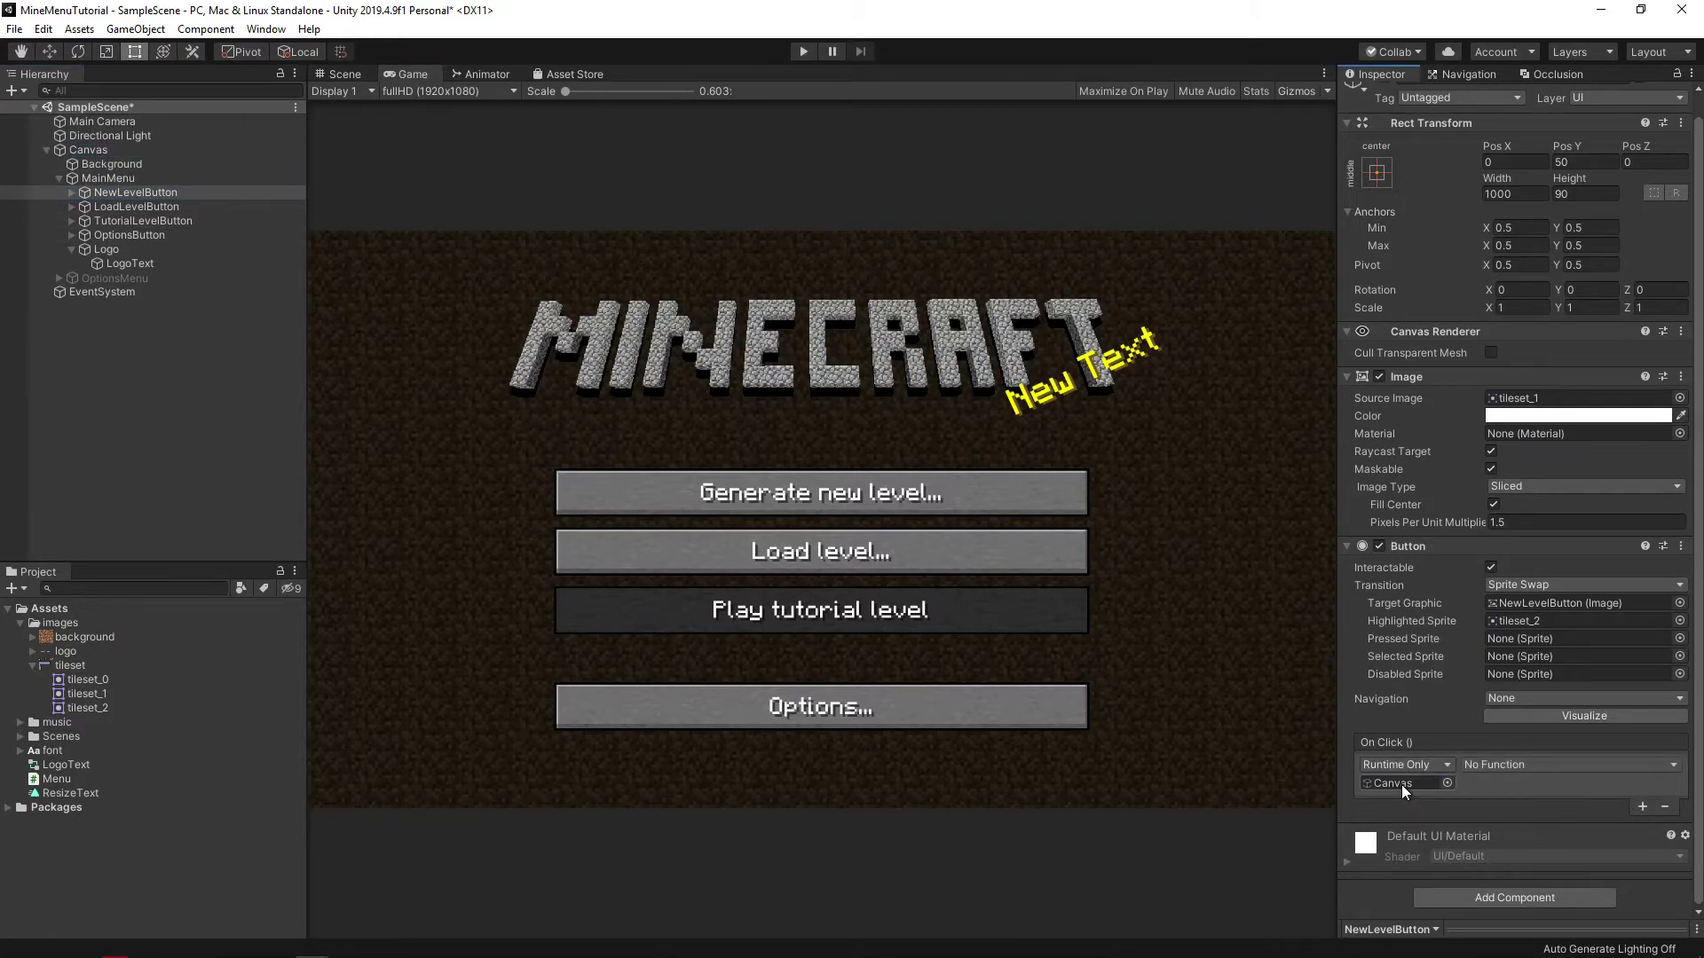
click(1474, 767)
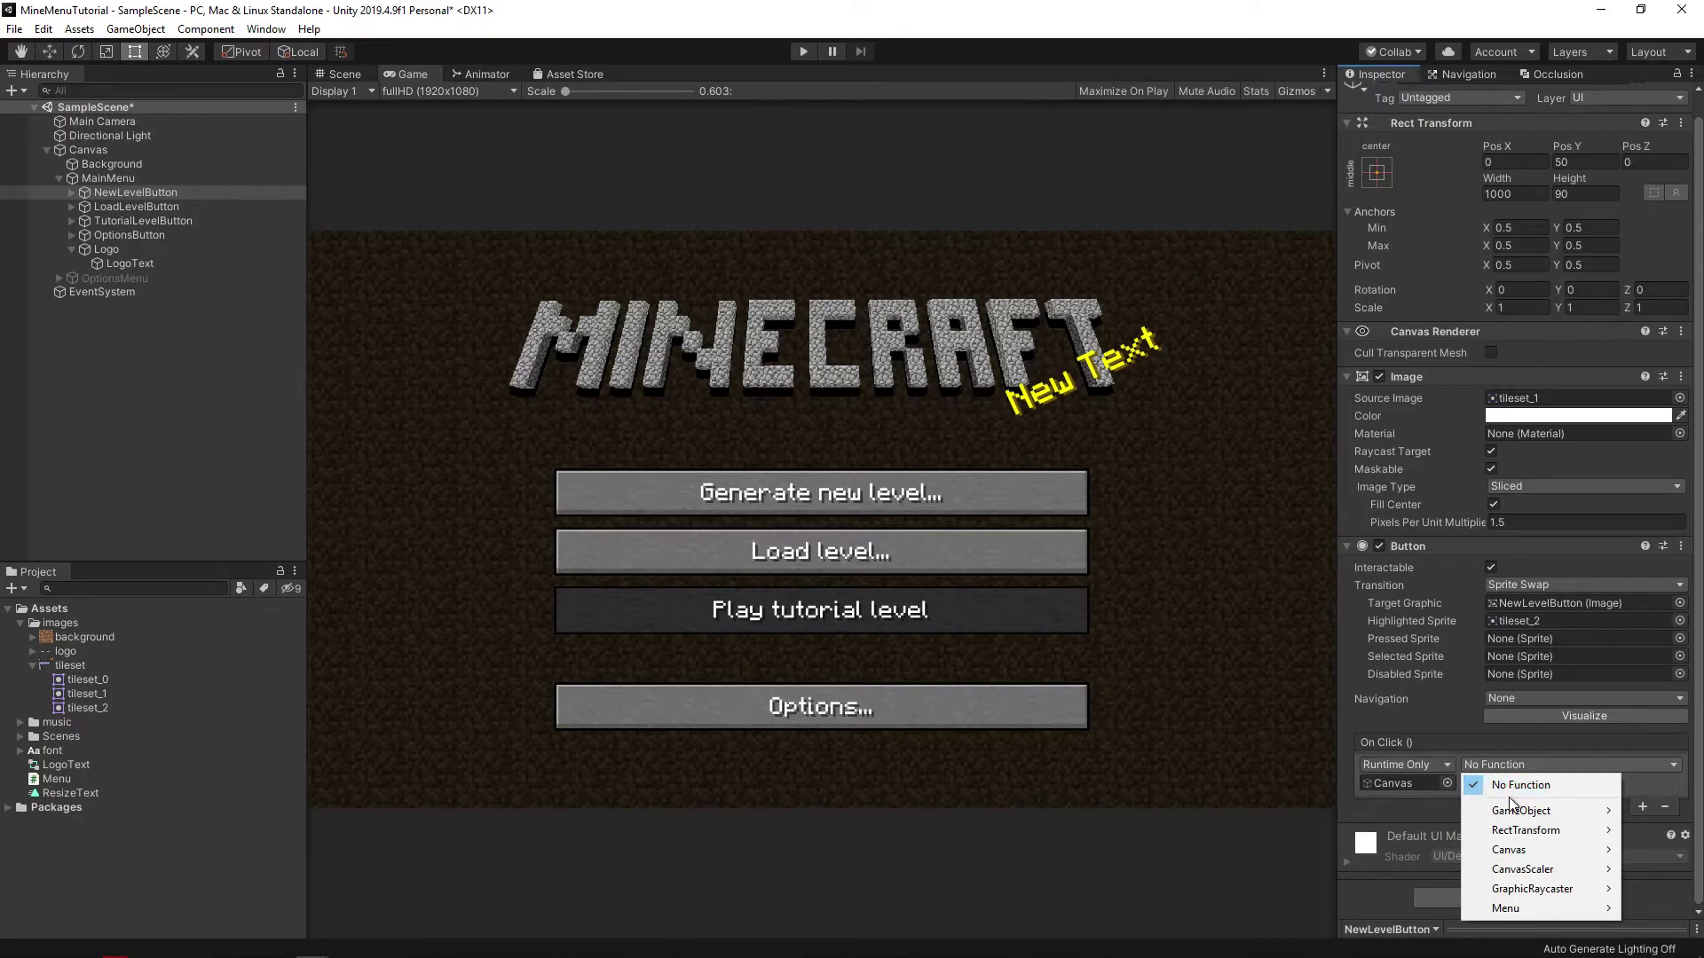
mouse_move(1517, 907)
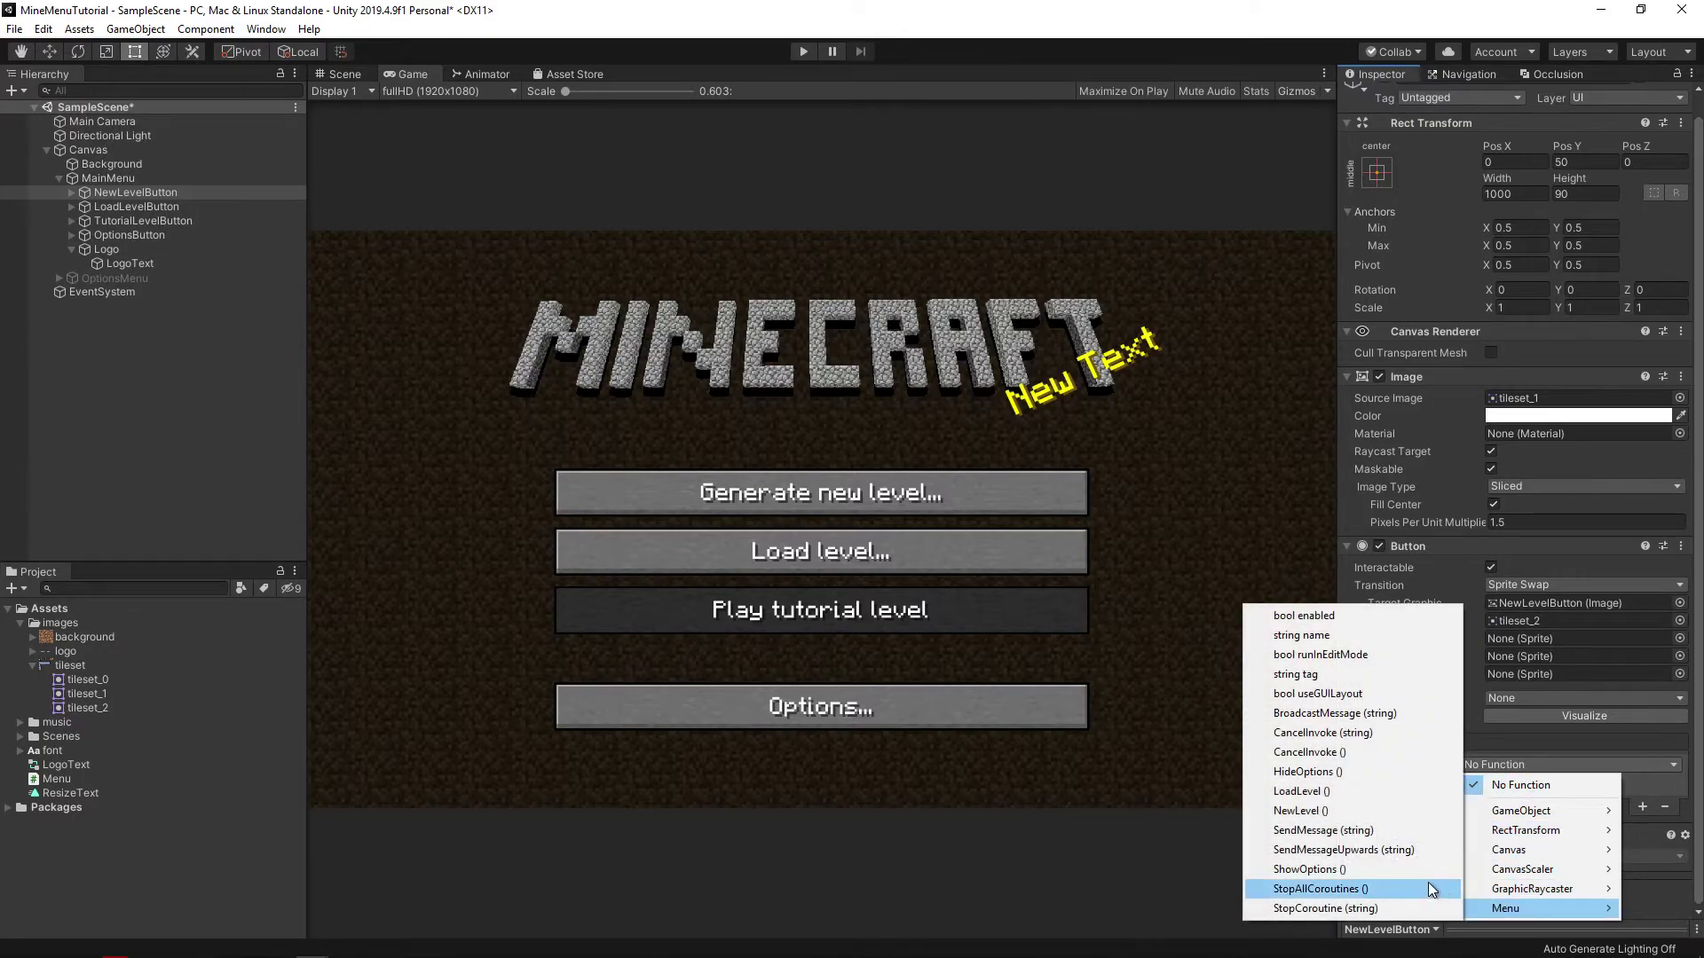
click(1374, 813)
Set LoadLevelButton's On Click event to call Menu.LoadLevel on the Canvas.
click(168, 207)
click(1567, 765)
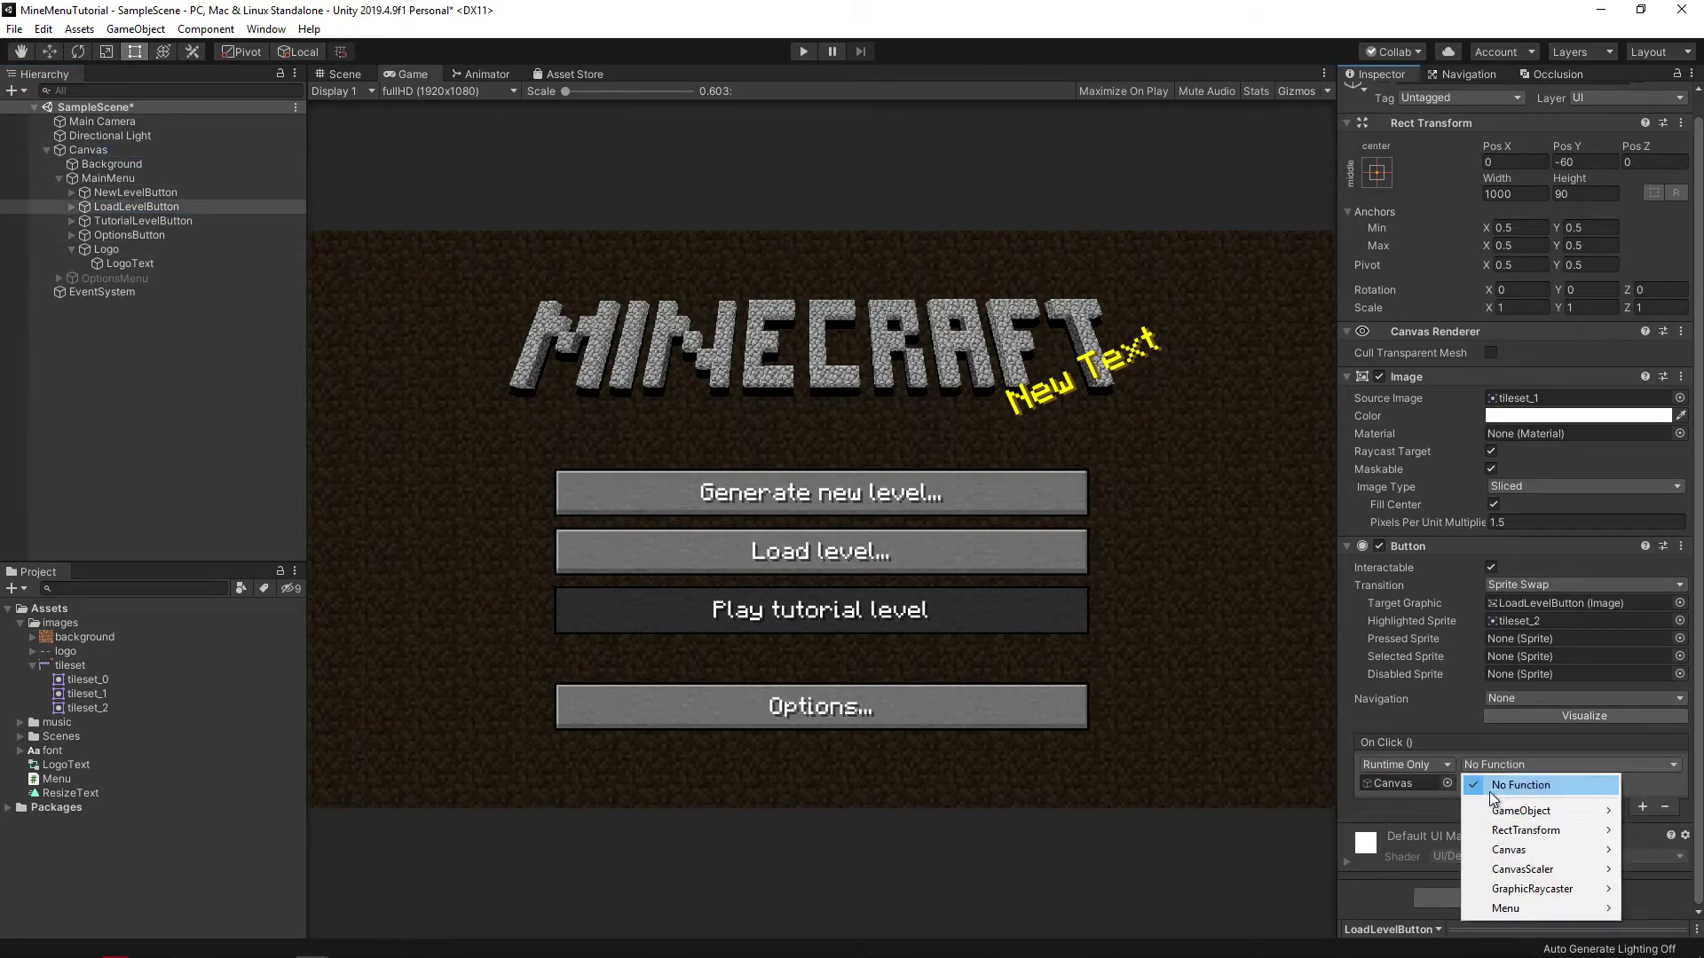
mouse_move(1518, 907)
click(1301, 791)
Add an On Click event to OptionsButton that calls Menu.ShowOptions on the Canvas.
click(142, 221)
click(130, 235)
click(1643, 786)
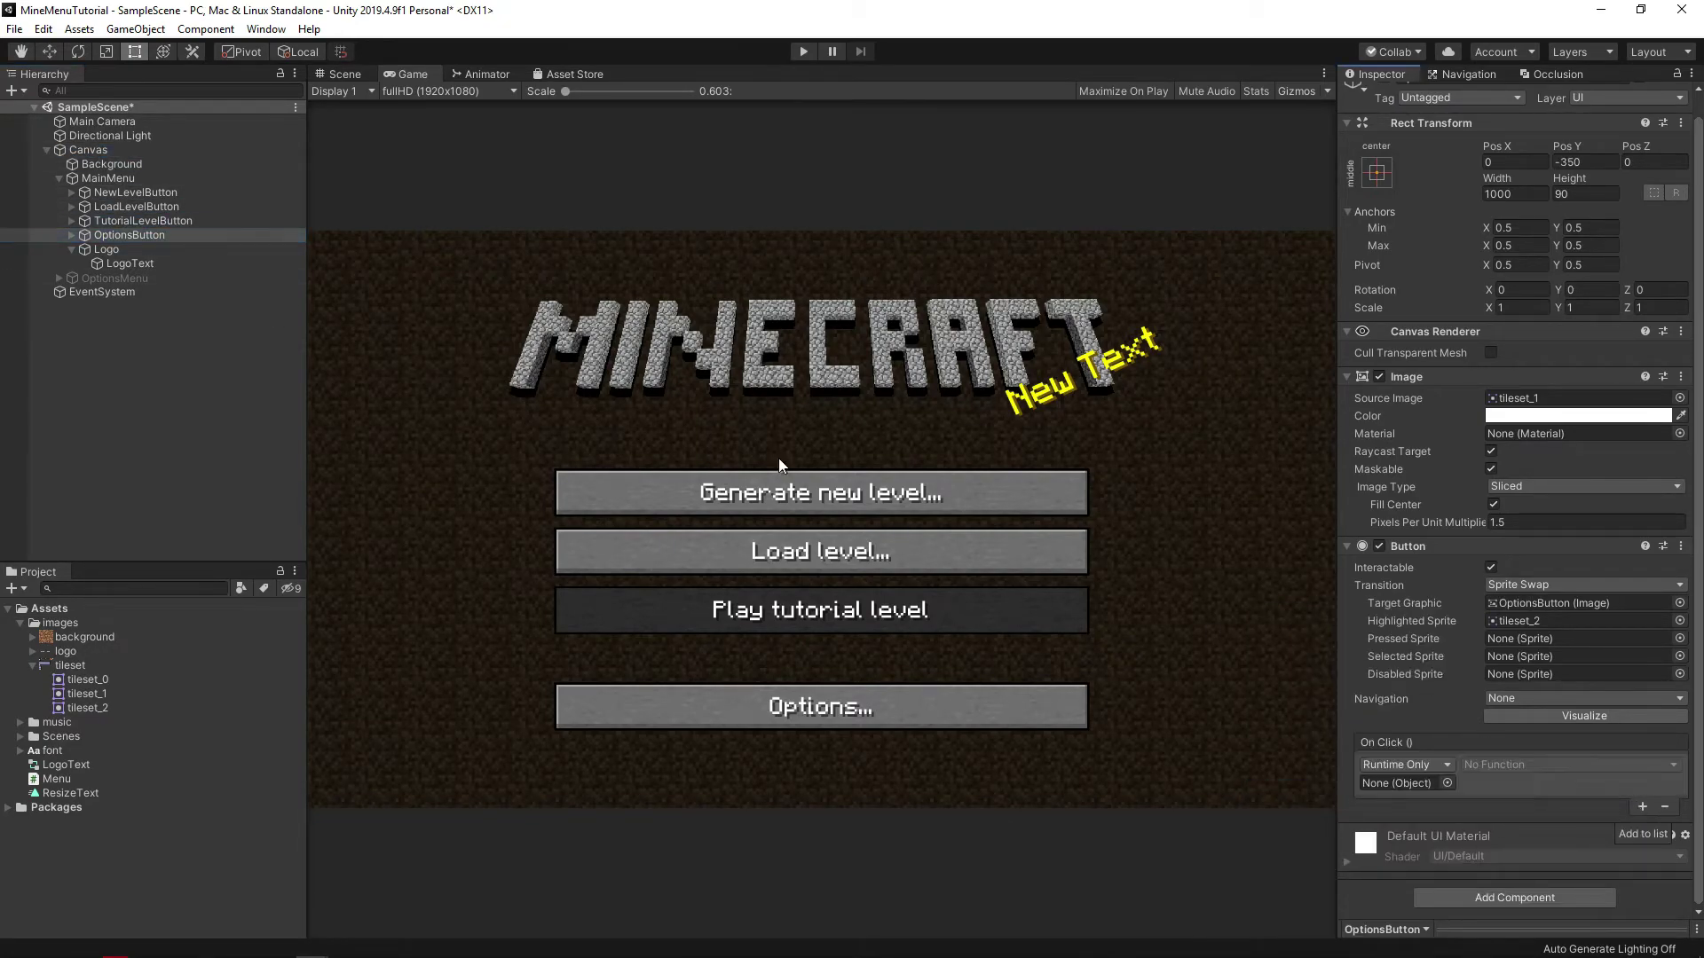
drag(88, 150, 1396, 788)
click(1566, 765)
mouse_move(1544, 913)
click(1332, 864)
Add an On Click event to OptionsMenu's DoneButton that calls Menu.HideOptions on the Canvas, and run the scene.
click(59, 279)
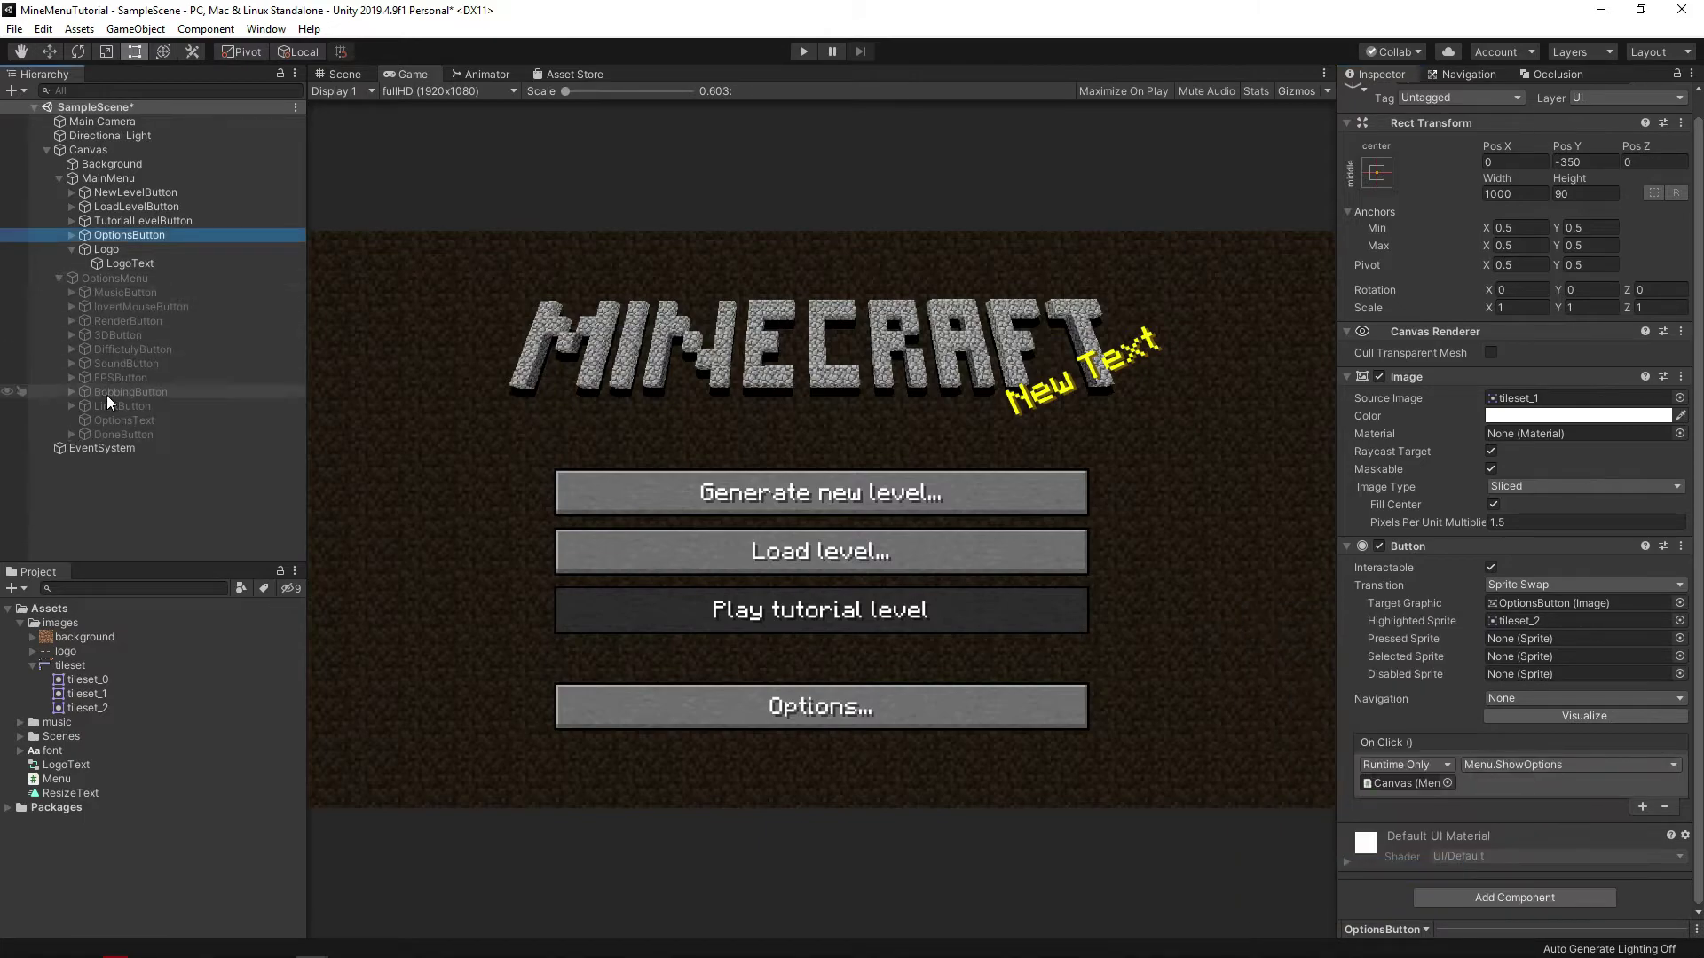
click(124, 434)
click(1651, 827)
drag(89, 150, 1402, 788)
click(1501, 788)
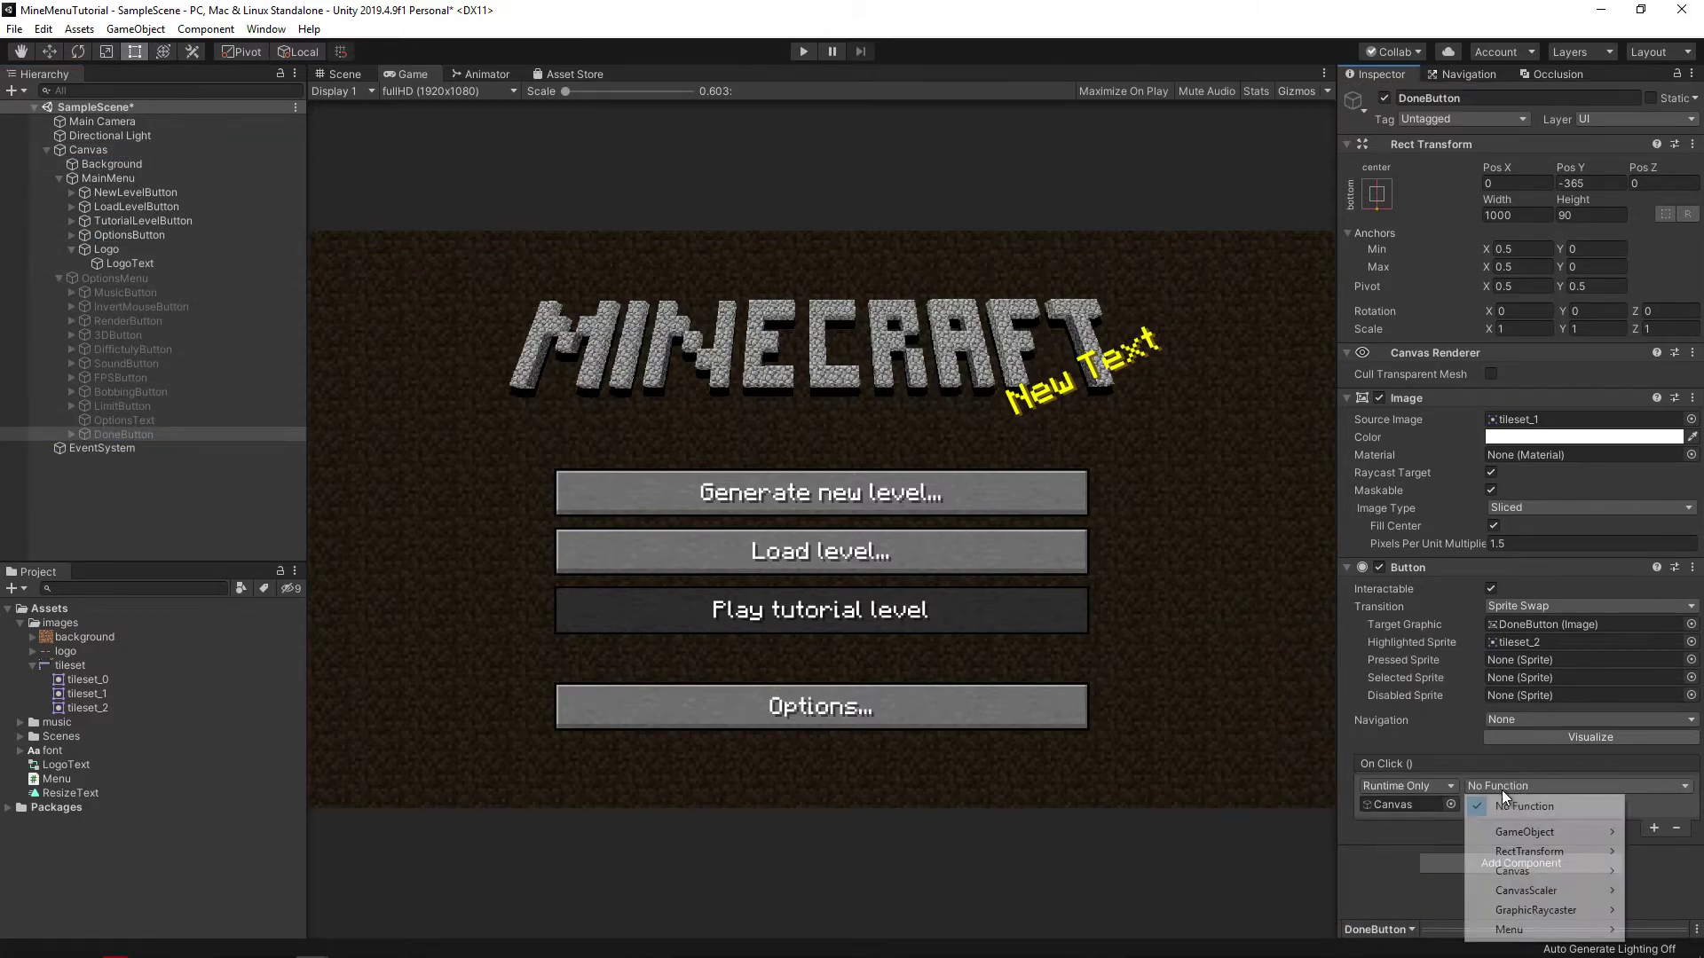
mouse_move(1544, 929)
click(1312, 793)
click(803, 51)
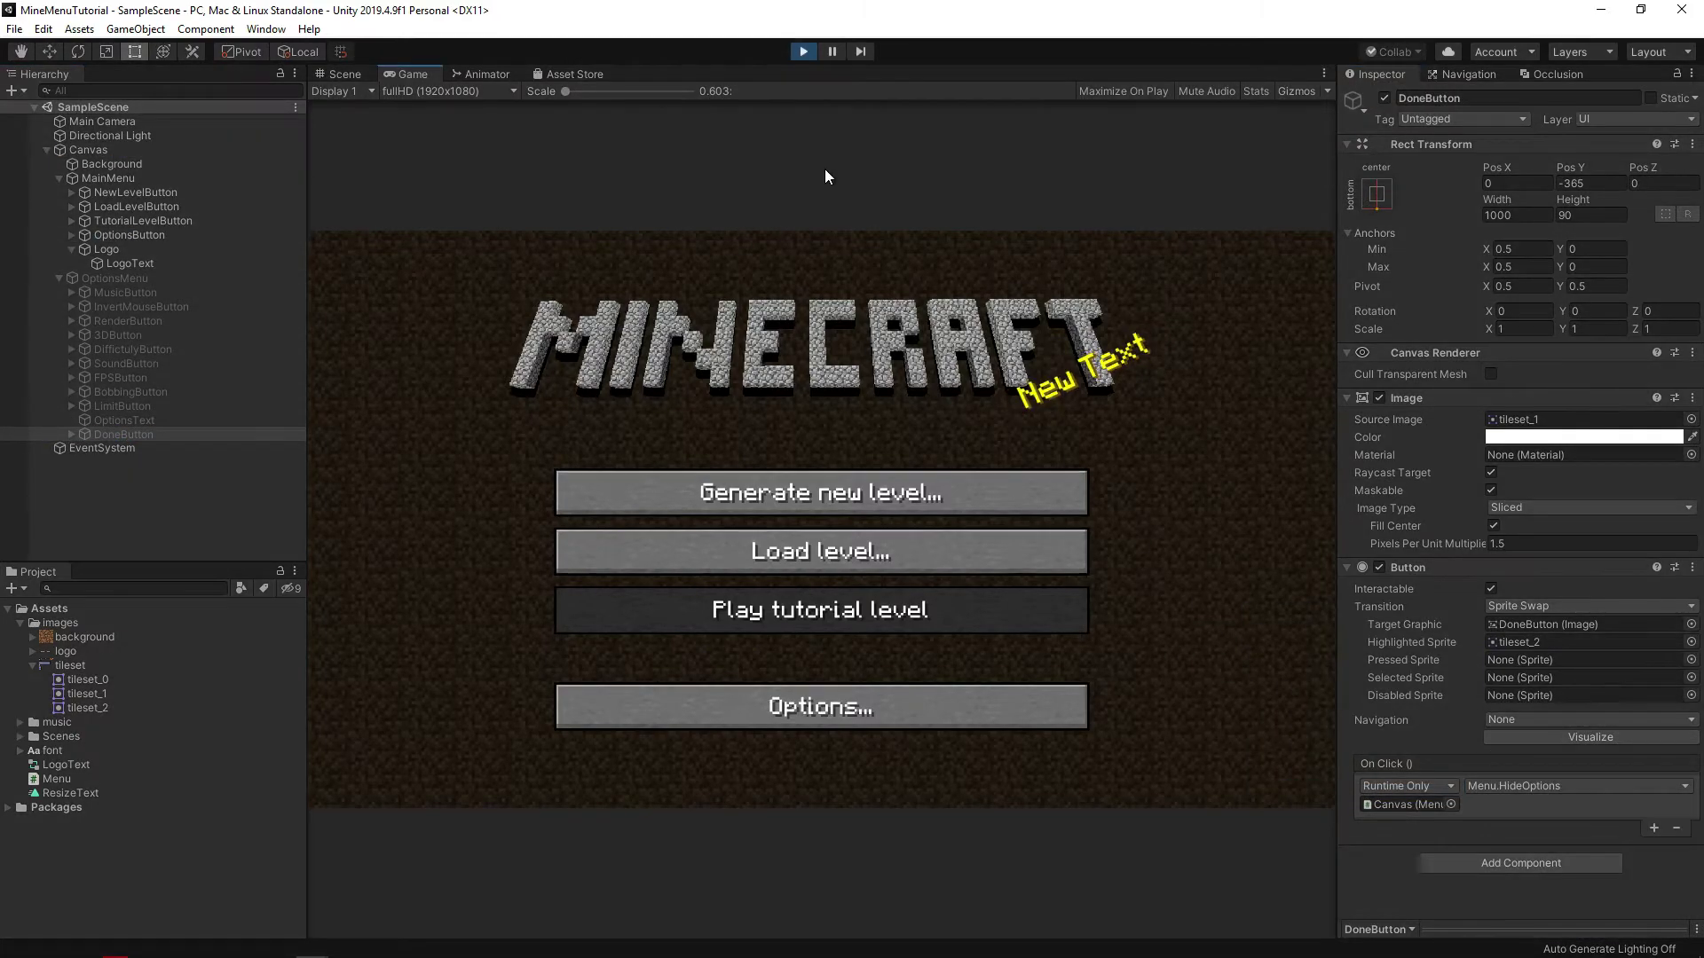
Test the running scene by repeatedly opening the options menu and returning to the main menu.
click(796, 710)
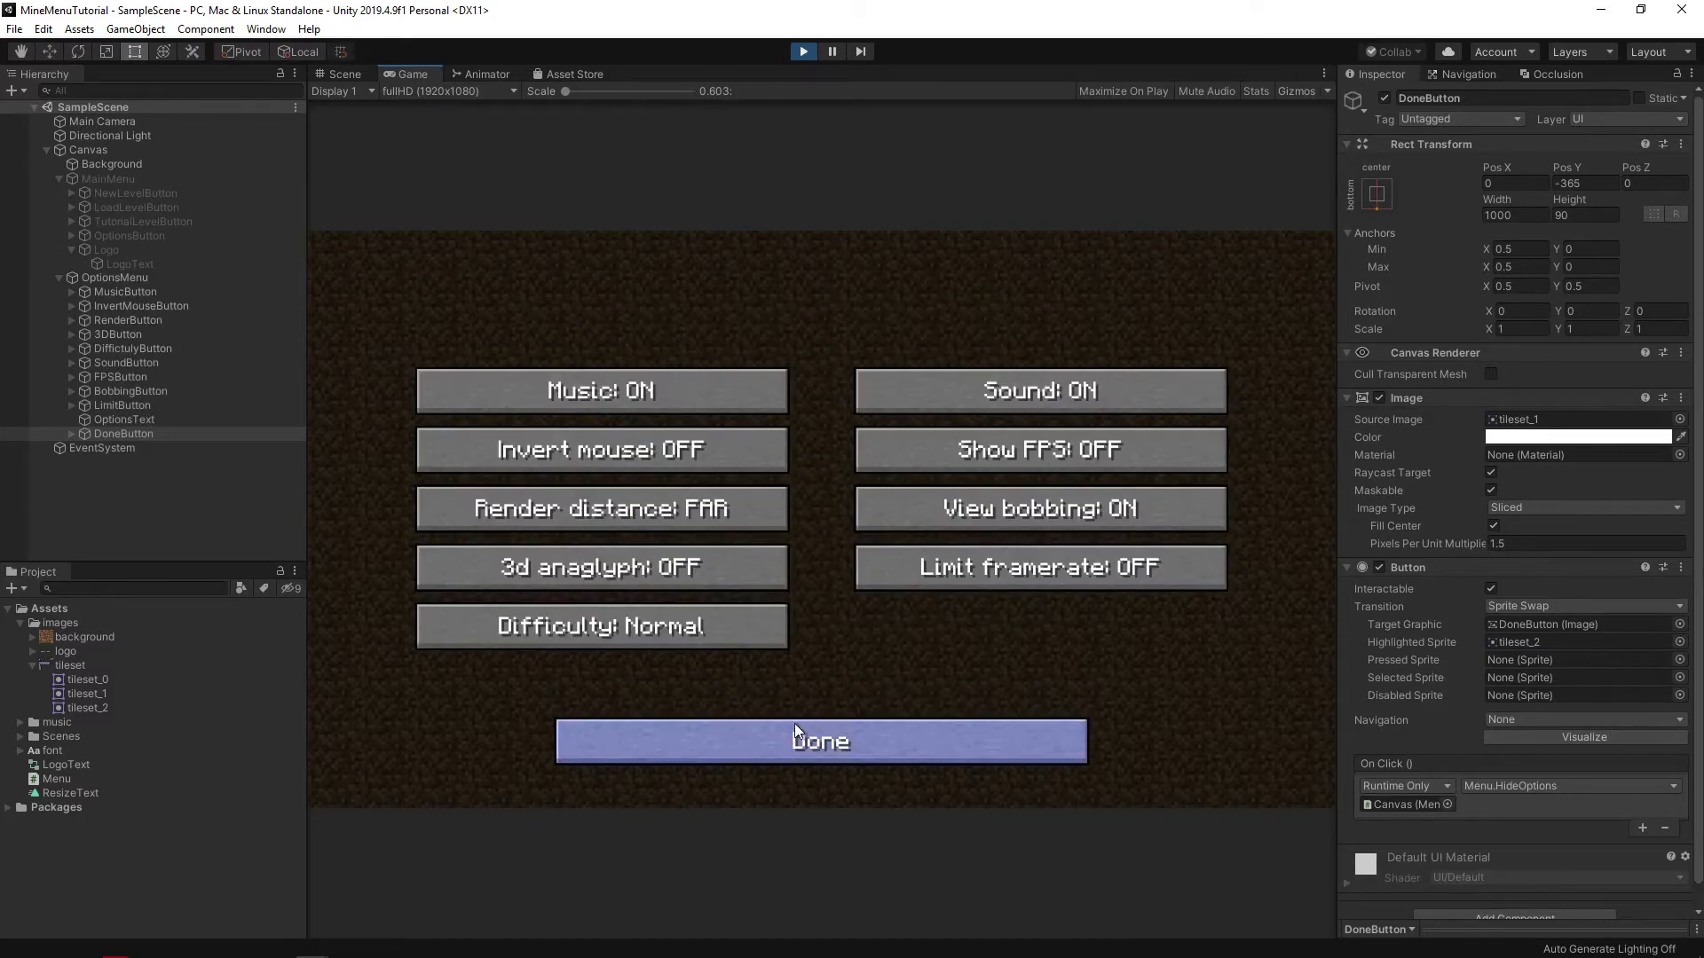
click(796, 730)
click(799, 710)
click(797, 733)
click(808, 716)
click(808, 729)
click(817, 715)
click(817, 739)
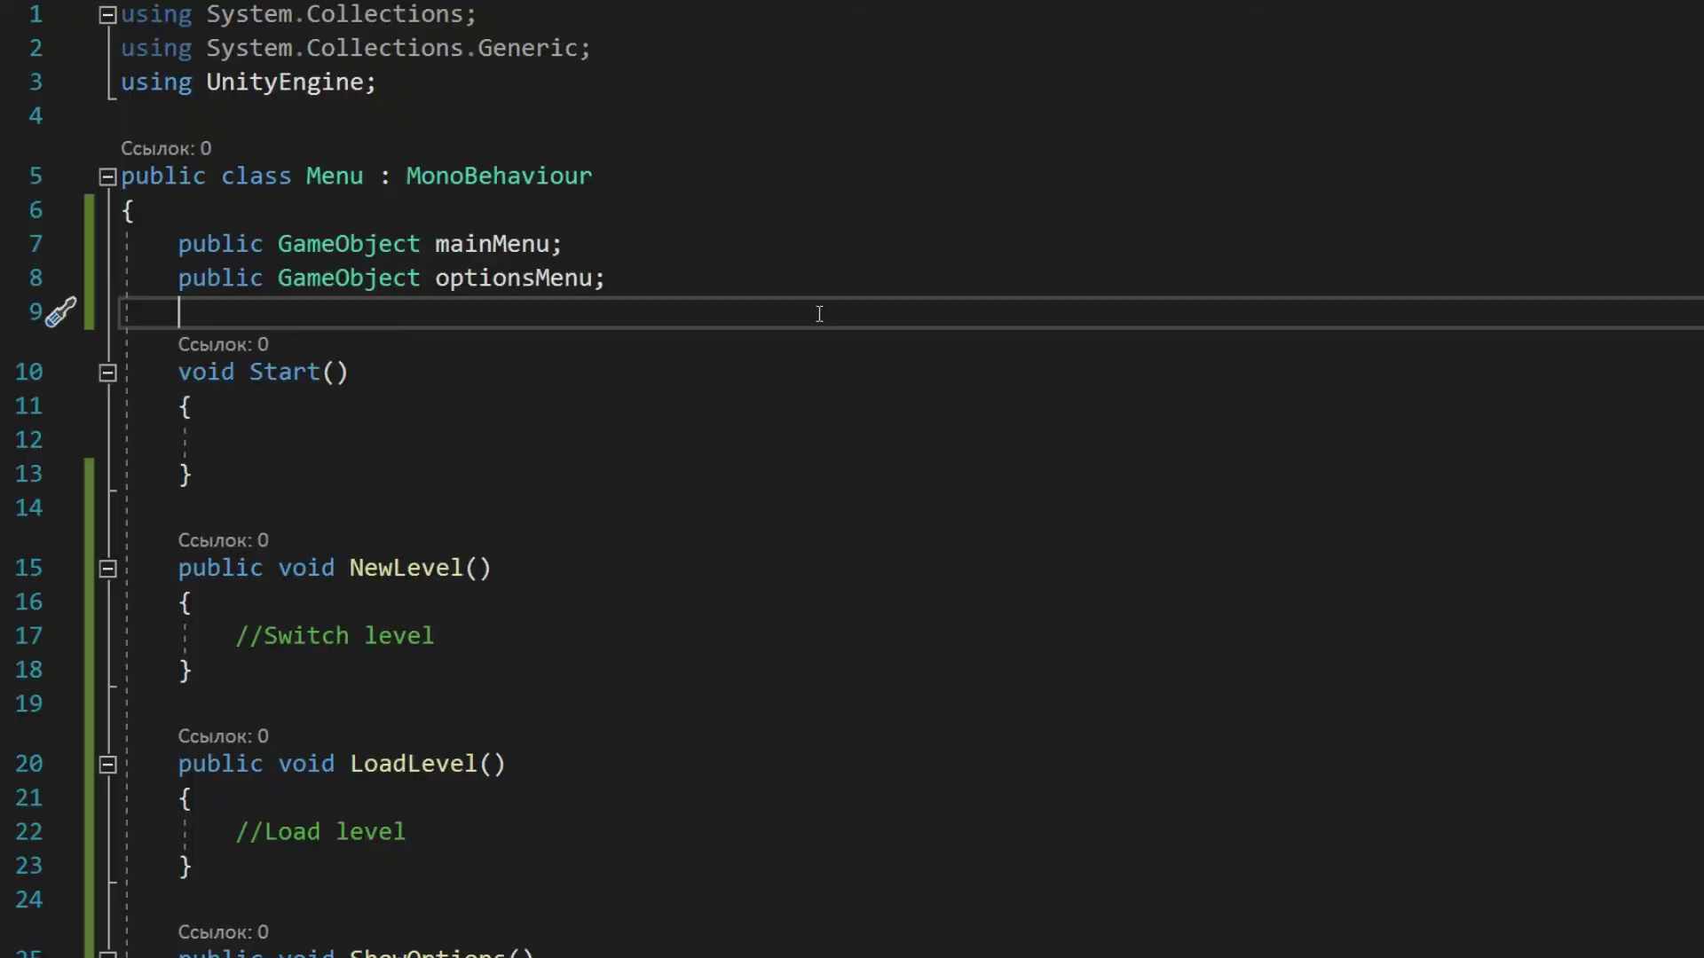
In the code editor, add a using UnityEngine.UI; directive below using UnityEngine; in the Menu script.
click(401, 81)
key(Return)
text(using)
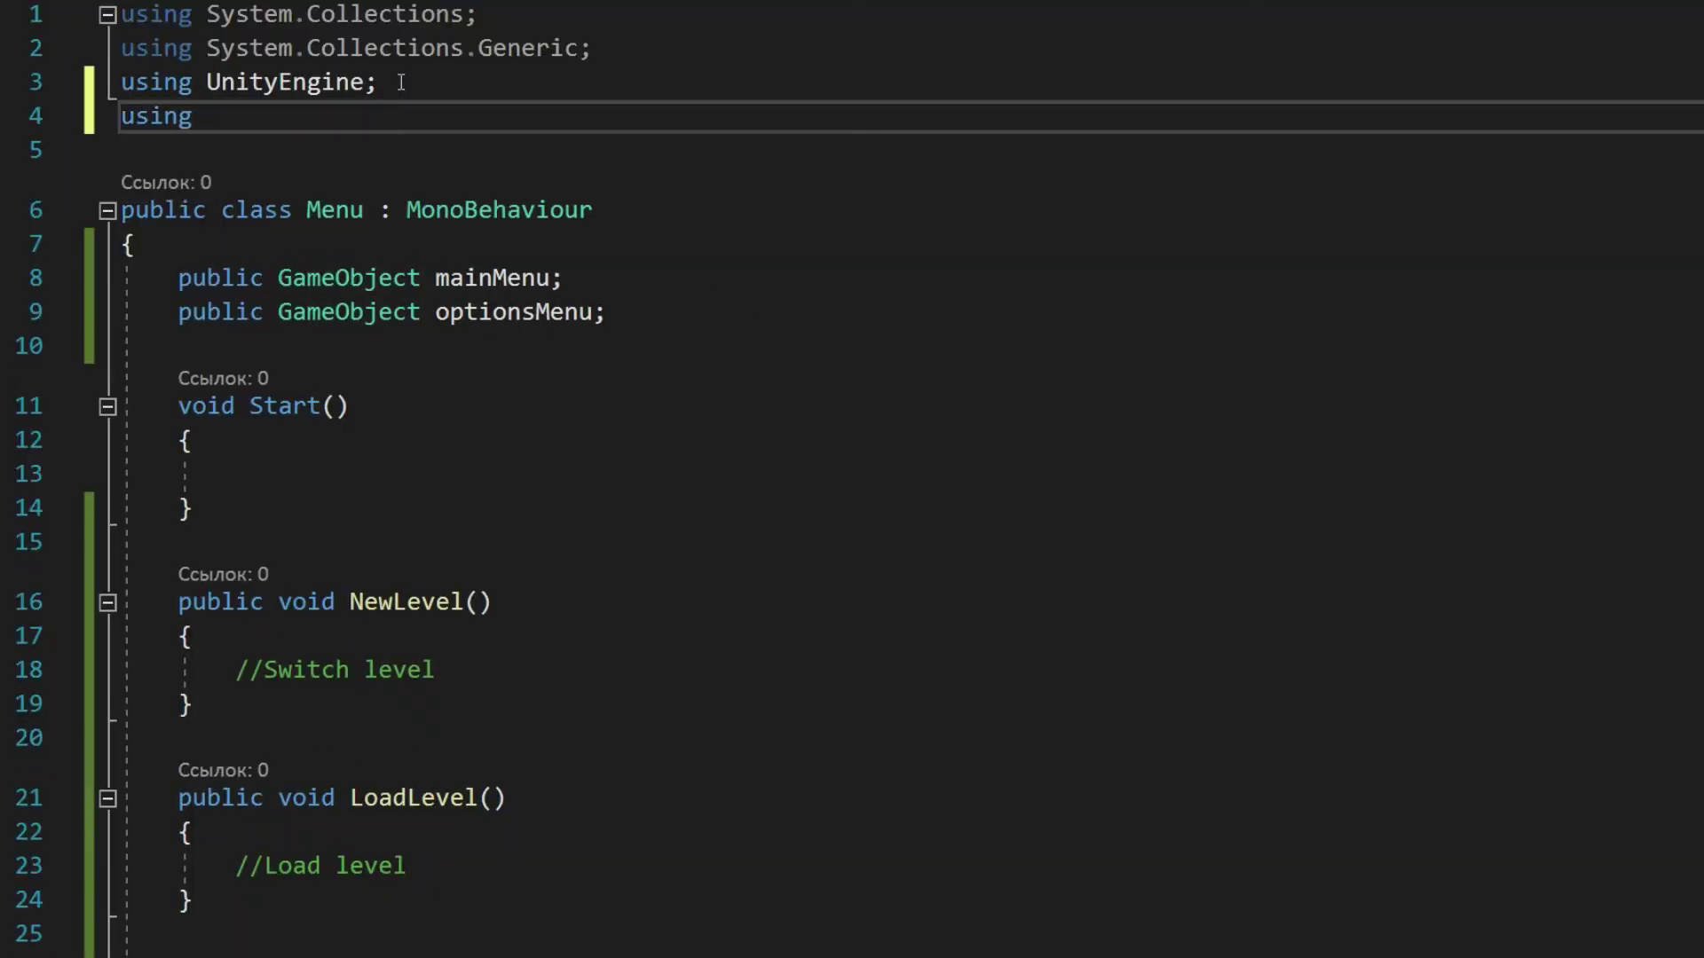
text( UnityE)
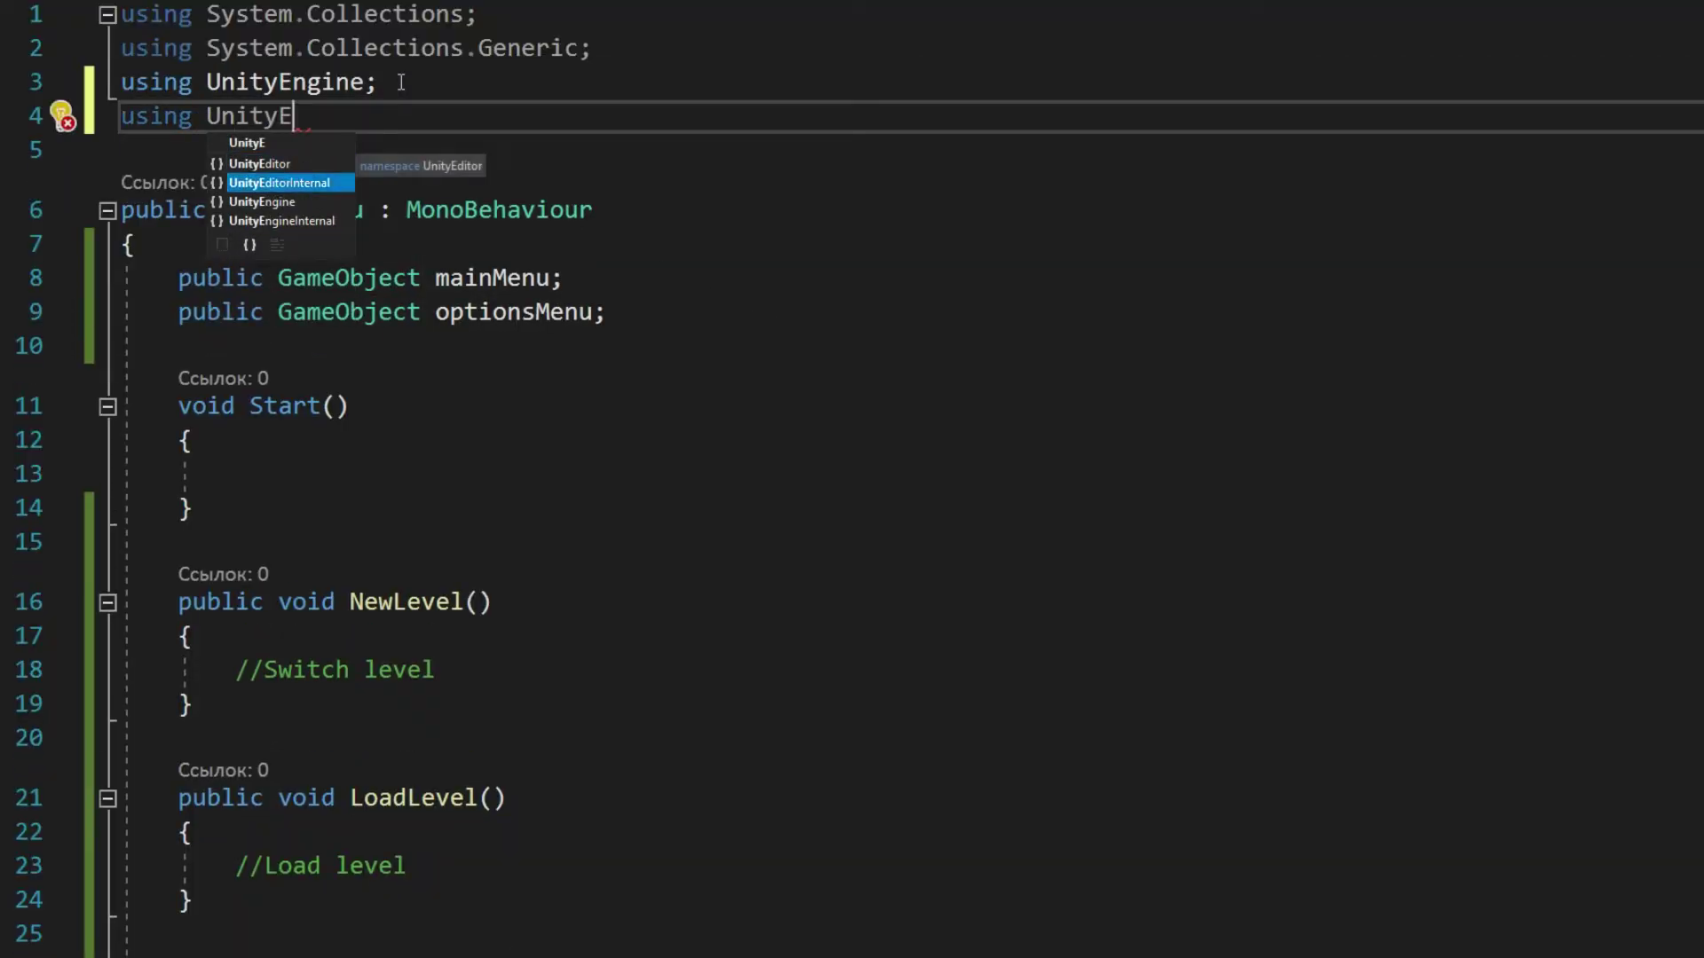
text(ngine.UI)
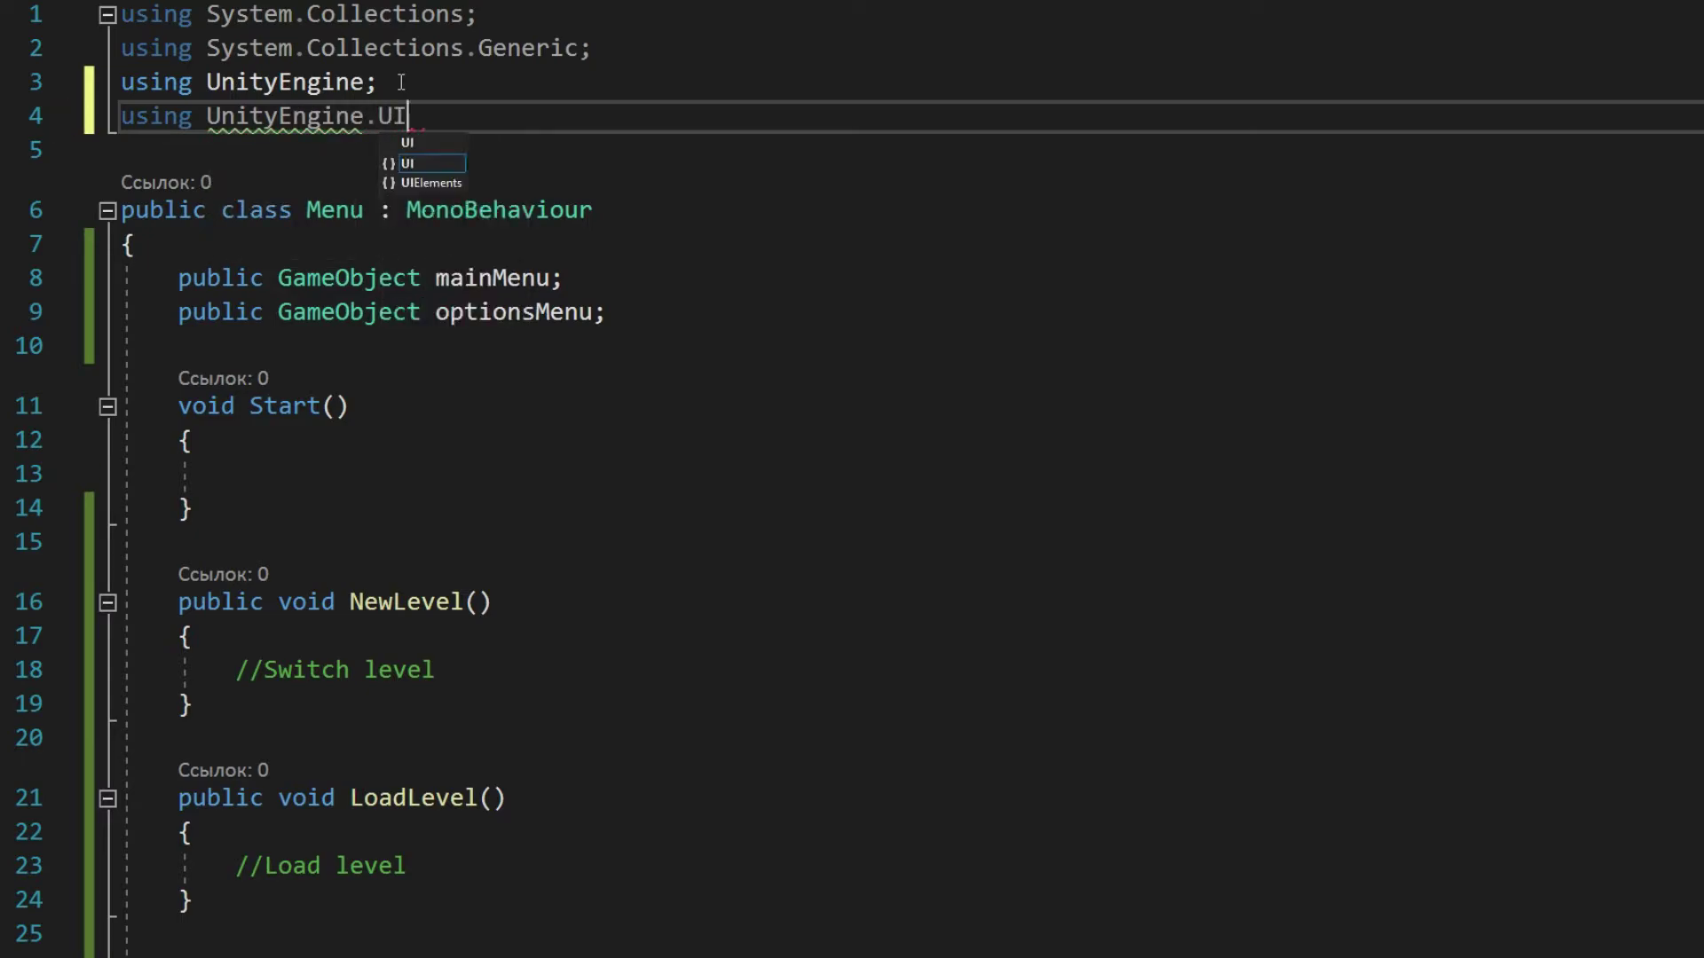
text(;)
Declare a public Text field named label below the optionsMenu field.
click(655, 315)
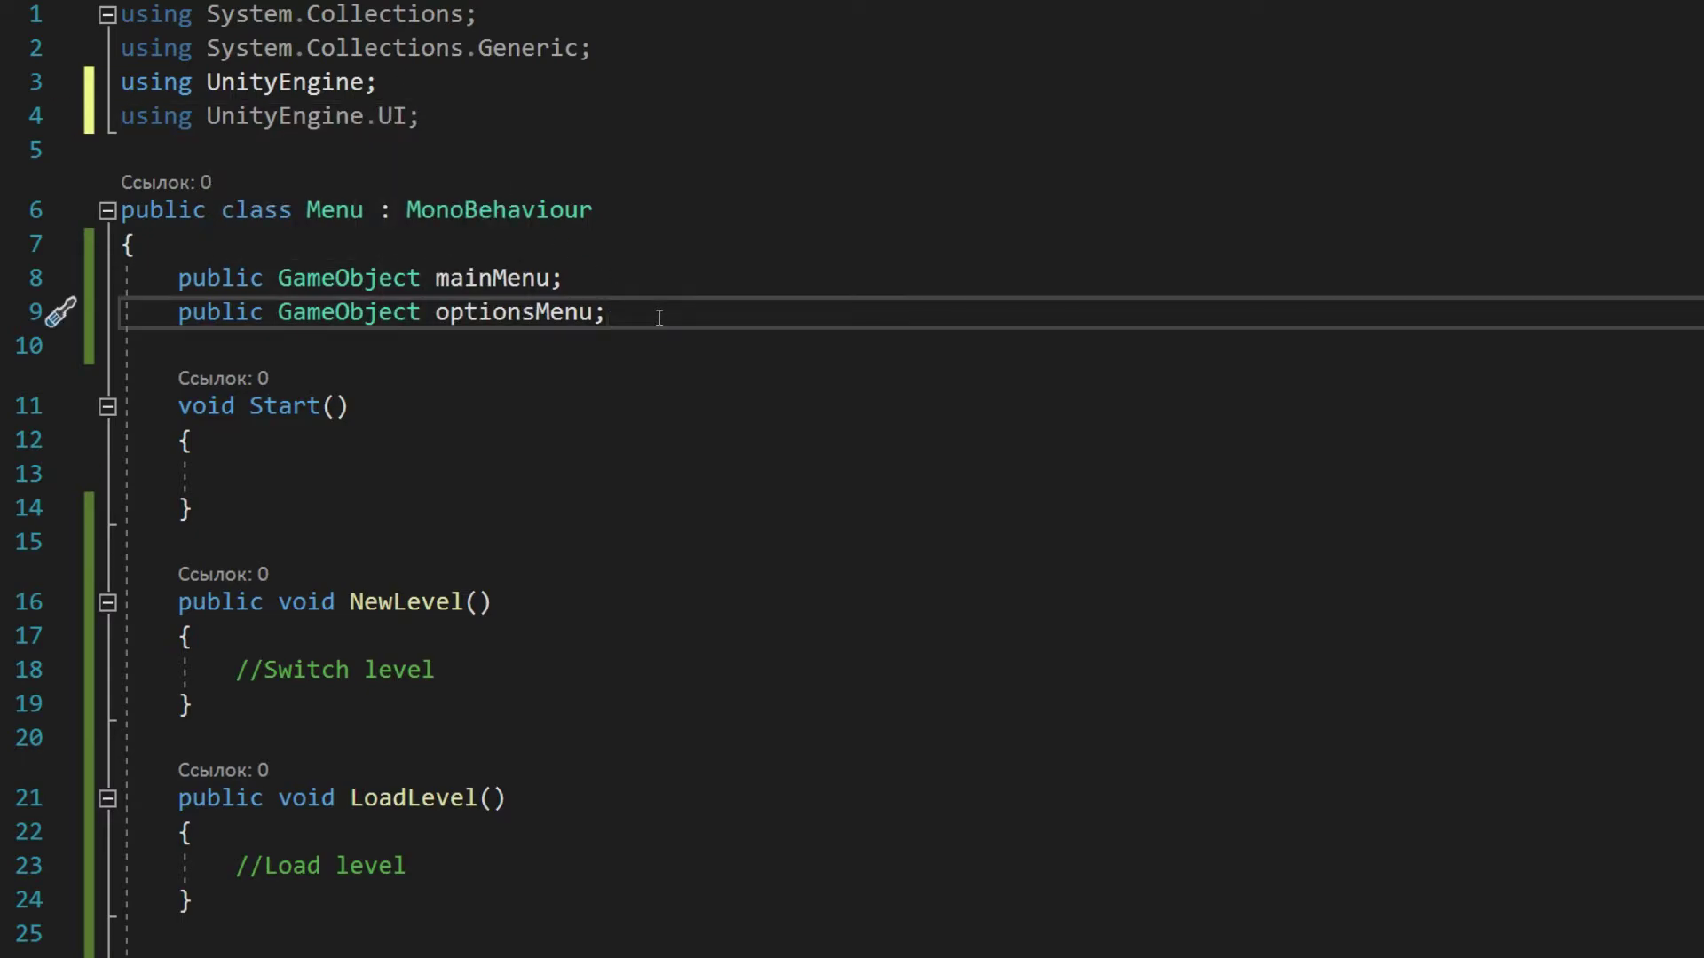
key(Return)
key(Return)
text(public Te)
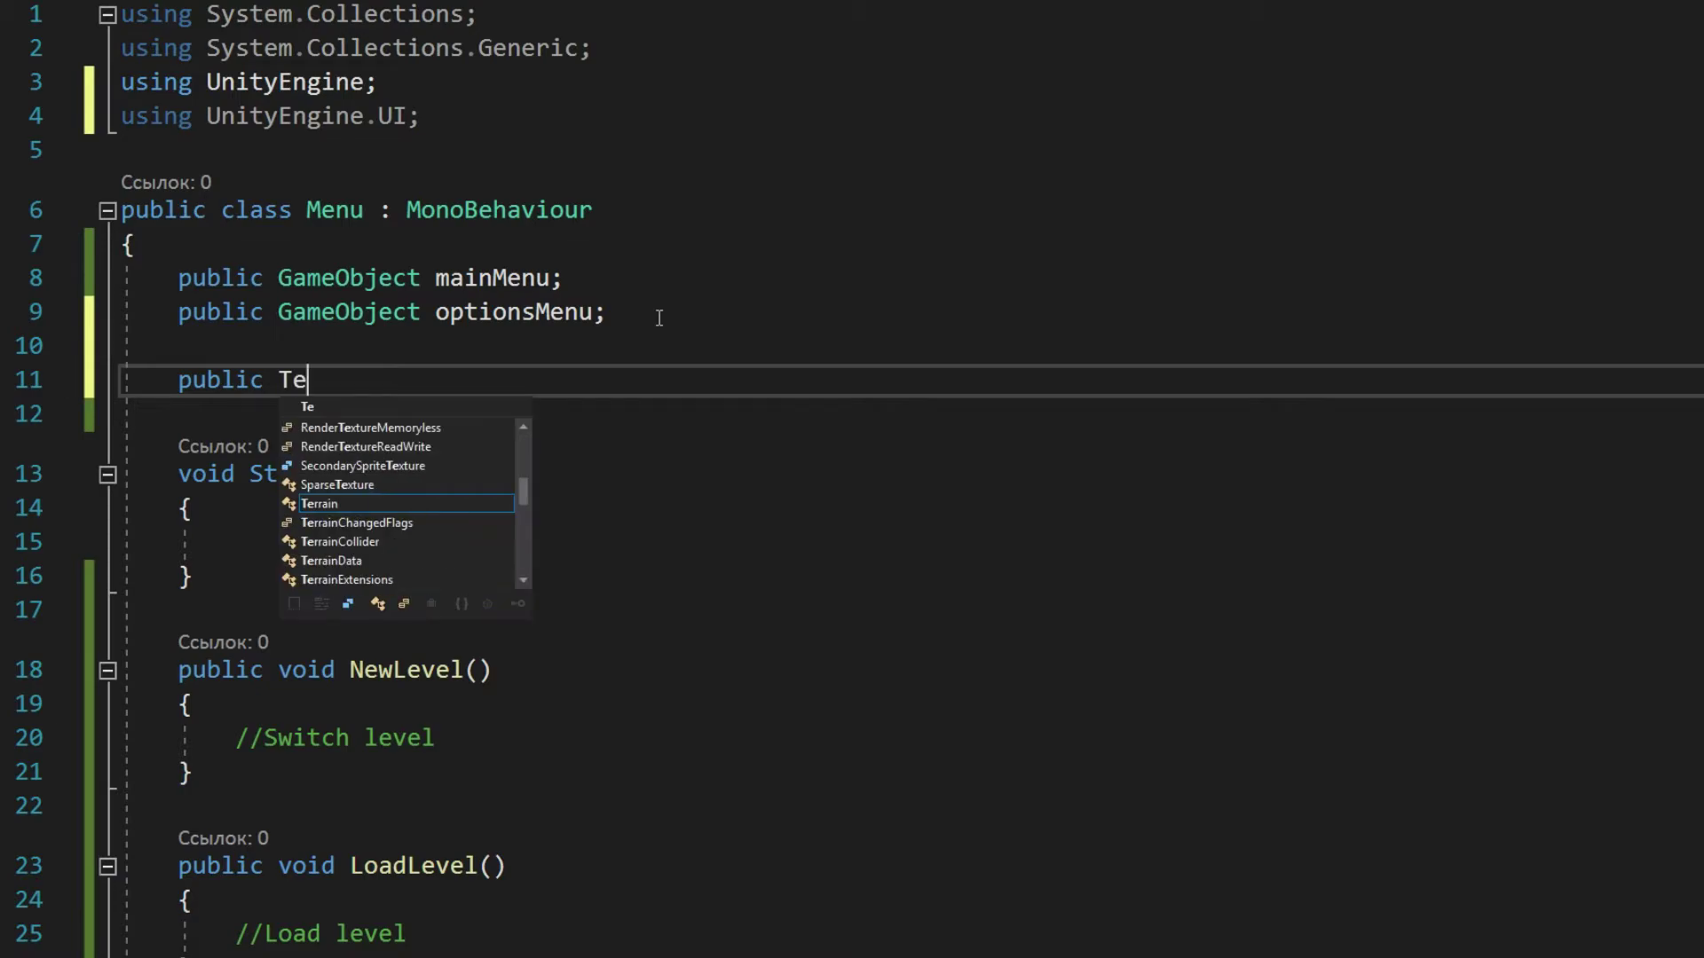
text(xt label;)
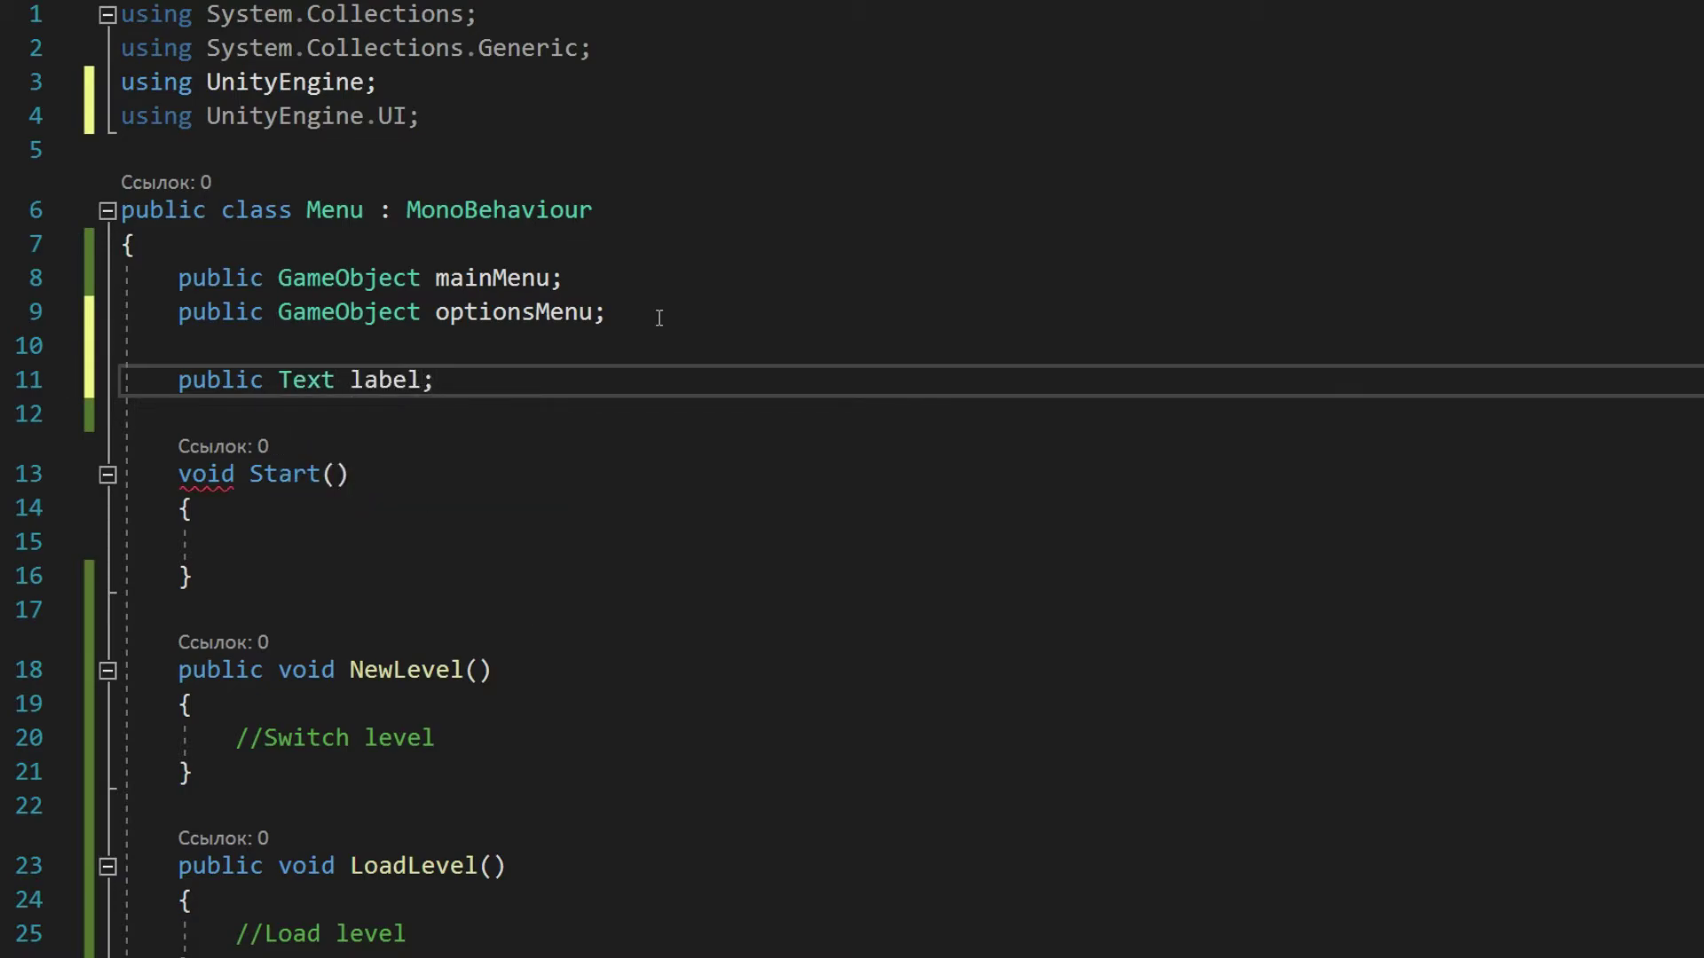
Add an empty public void ChangeText() method between Start and NewLevel.
scroll(373, 334, down, 3)
click(320, 274)
key(Return)
key(Return)
text(public void ChangeText())
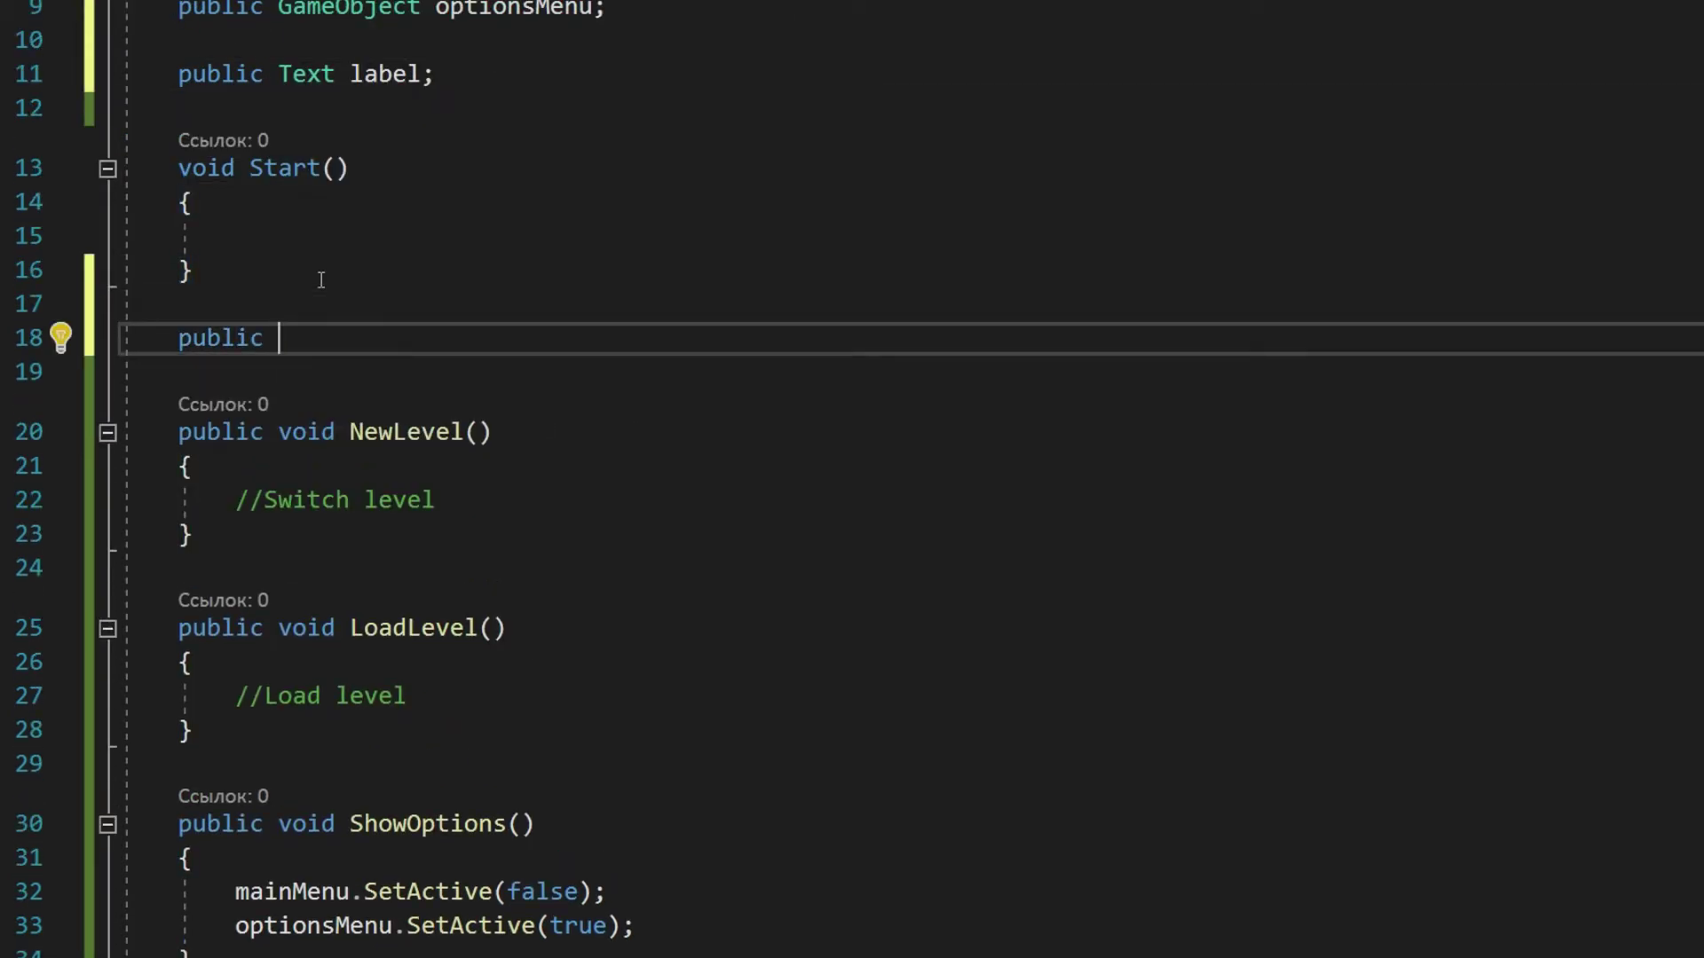
key(Return)
text({)
key(Return)
Below the label field, declare public string[] labels with "Hooray!", "When it's finished!", "Hello World!" and "Subscribe".
scroll(337, 382, up, 3)
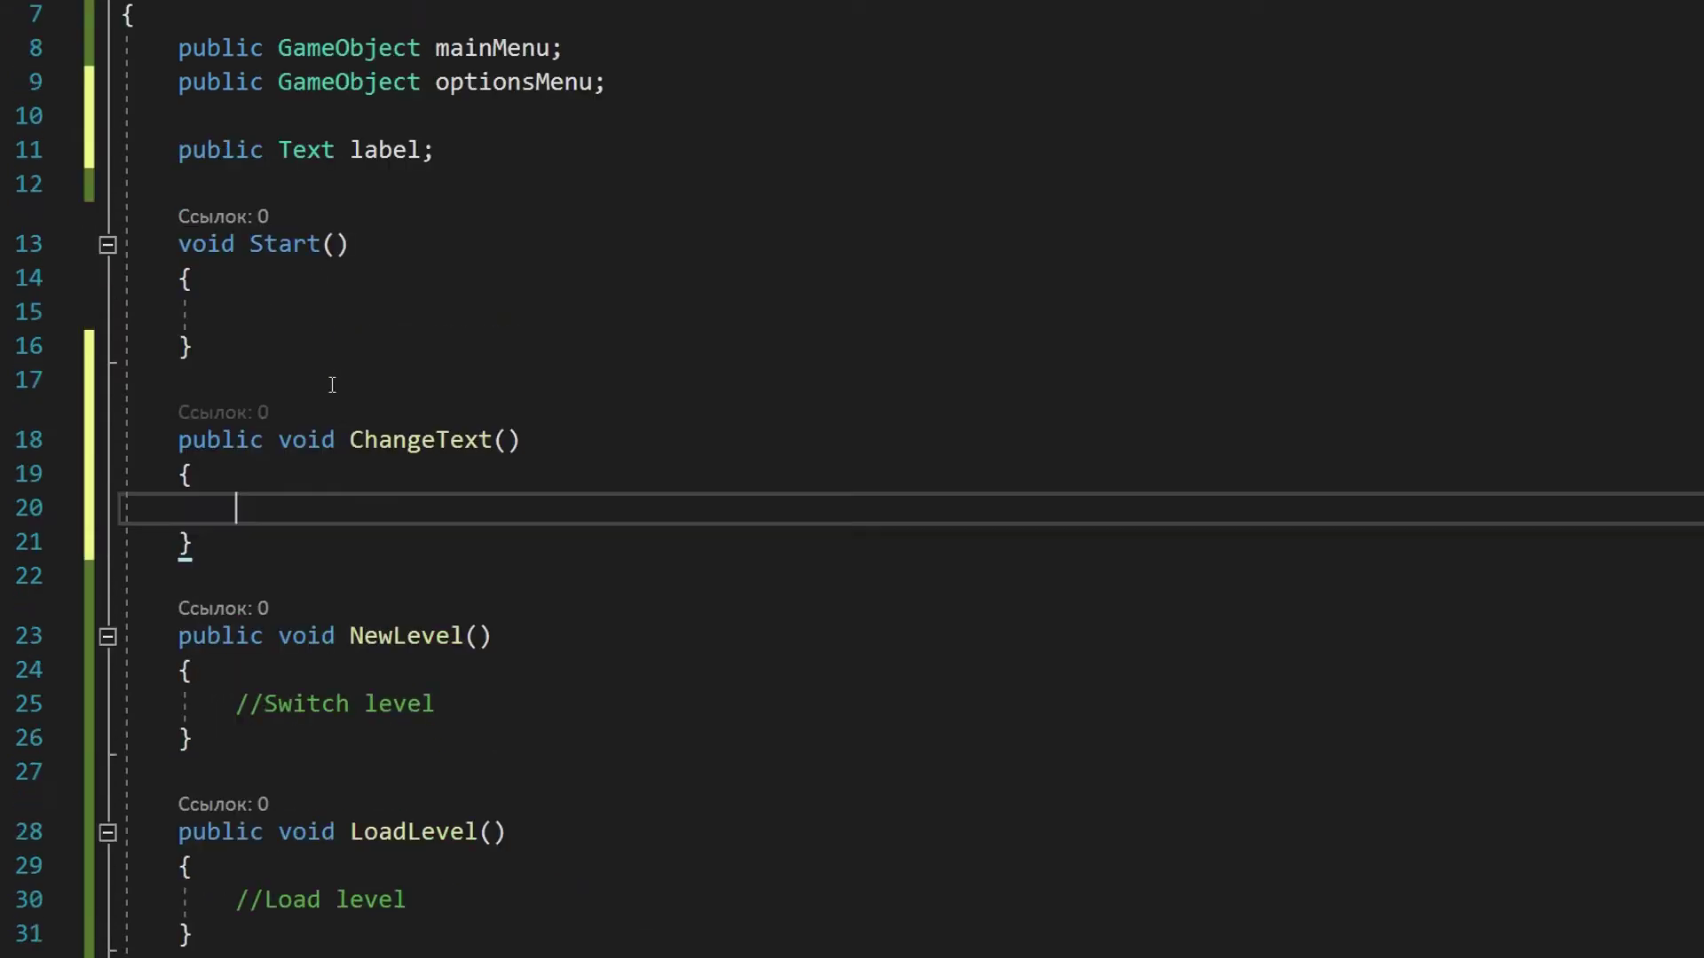
click(473, 361)
key(Return)
key(Return)
text(public string[] labels = {"Hooray!", "When it's finished!)
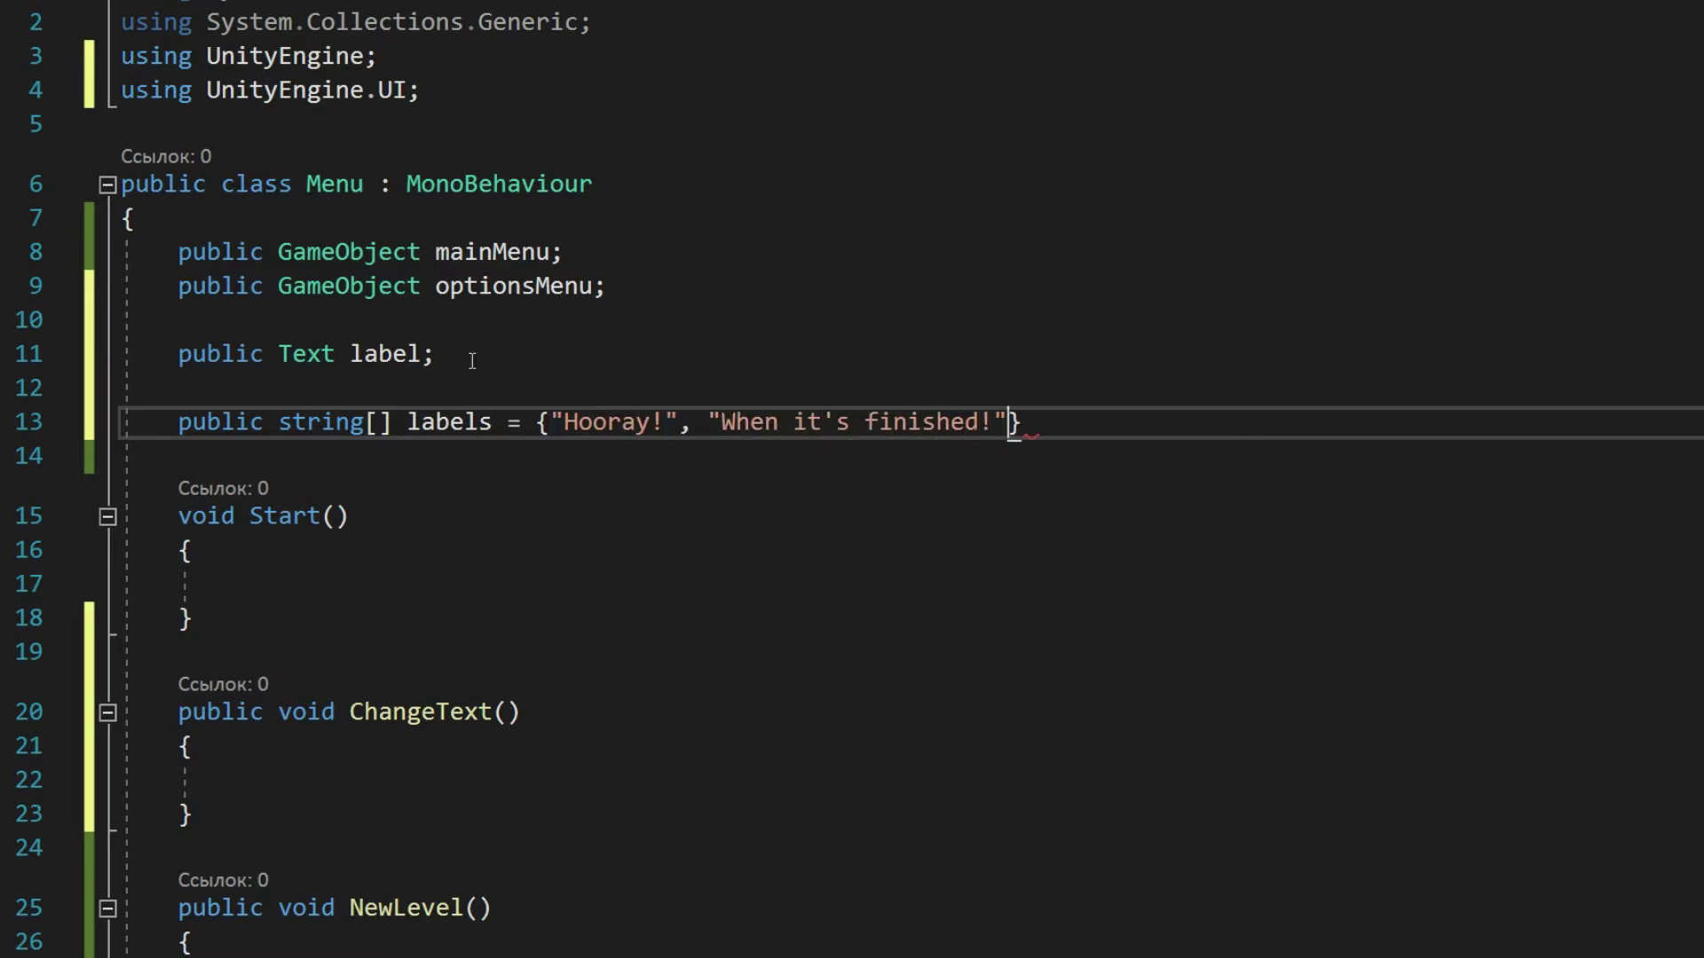
text(, "S)
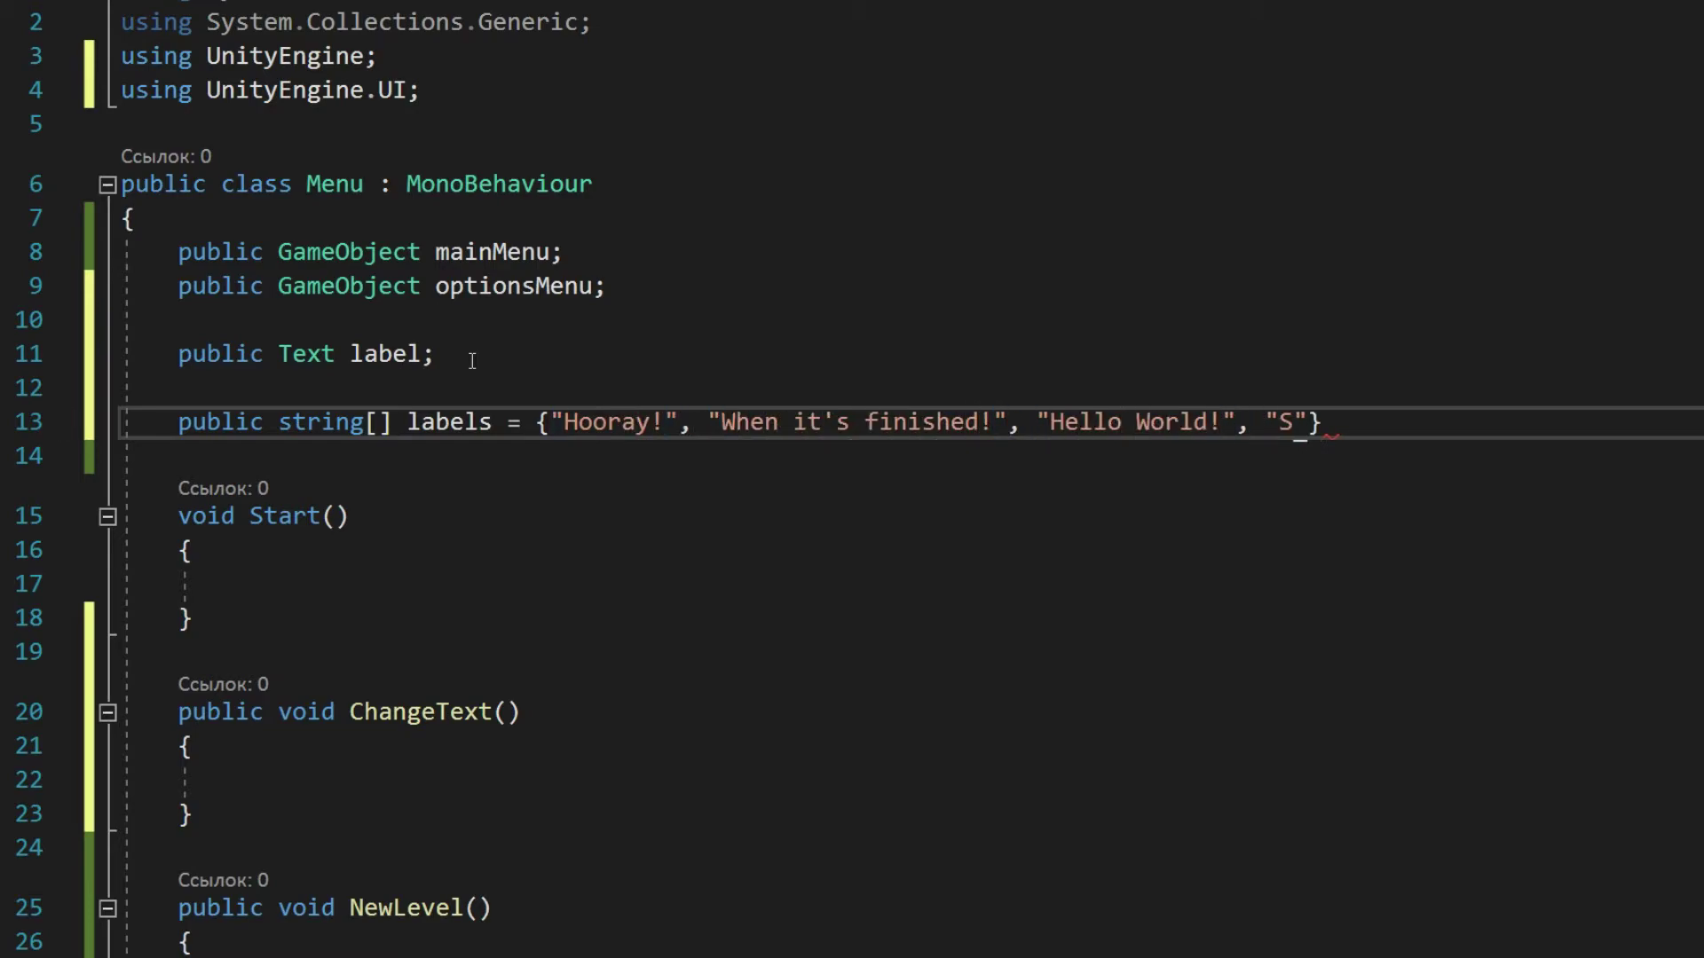
text(ubscribe)
key(End)
text(;)
In ChangeText, assign a random entry to the label with label.text = labels[Random.Range(0, labels.Length)];.
scroll(406, 577, down, 2)
click(824, 575)
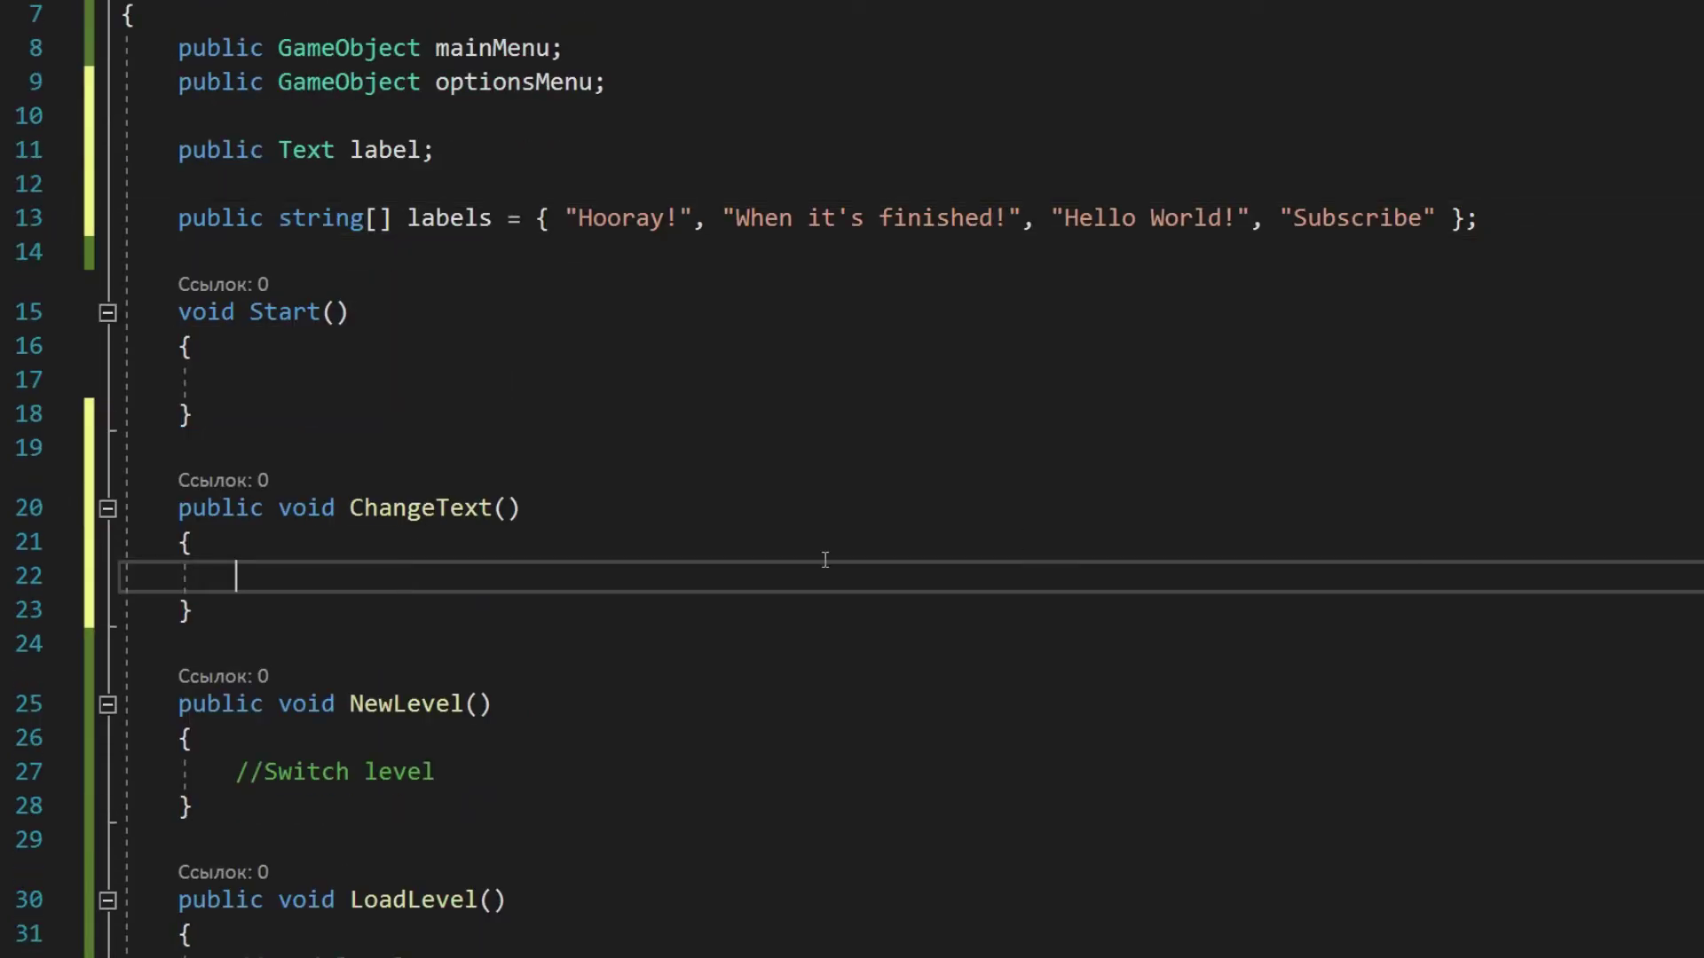
text(label.text)
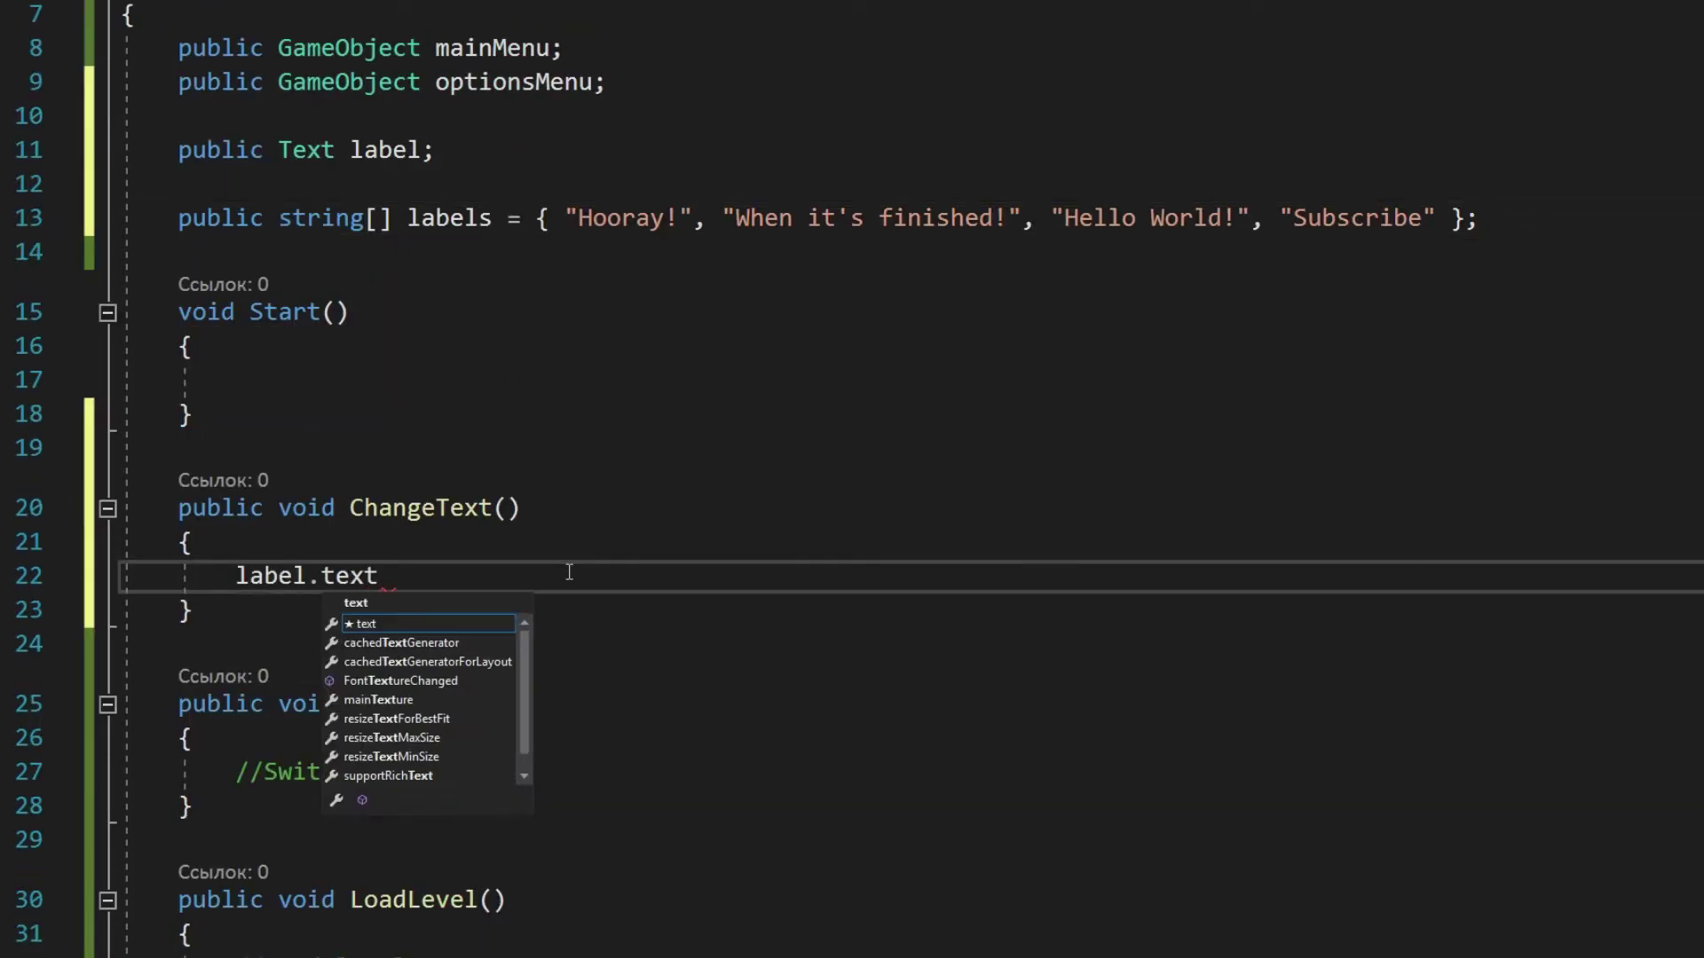
text( = labels[Random.Range(0)
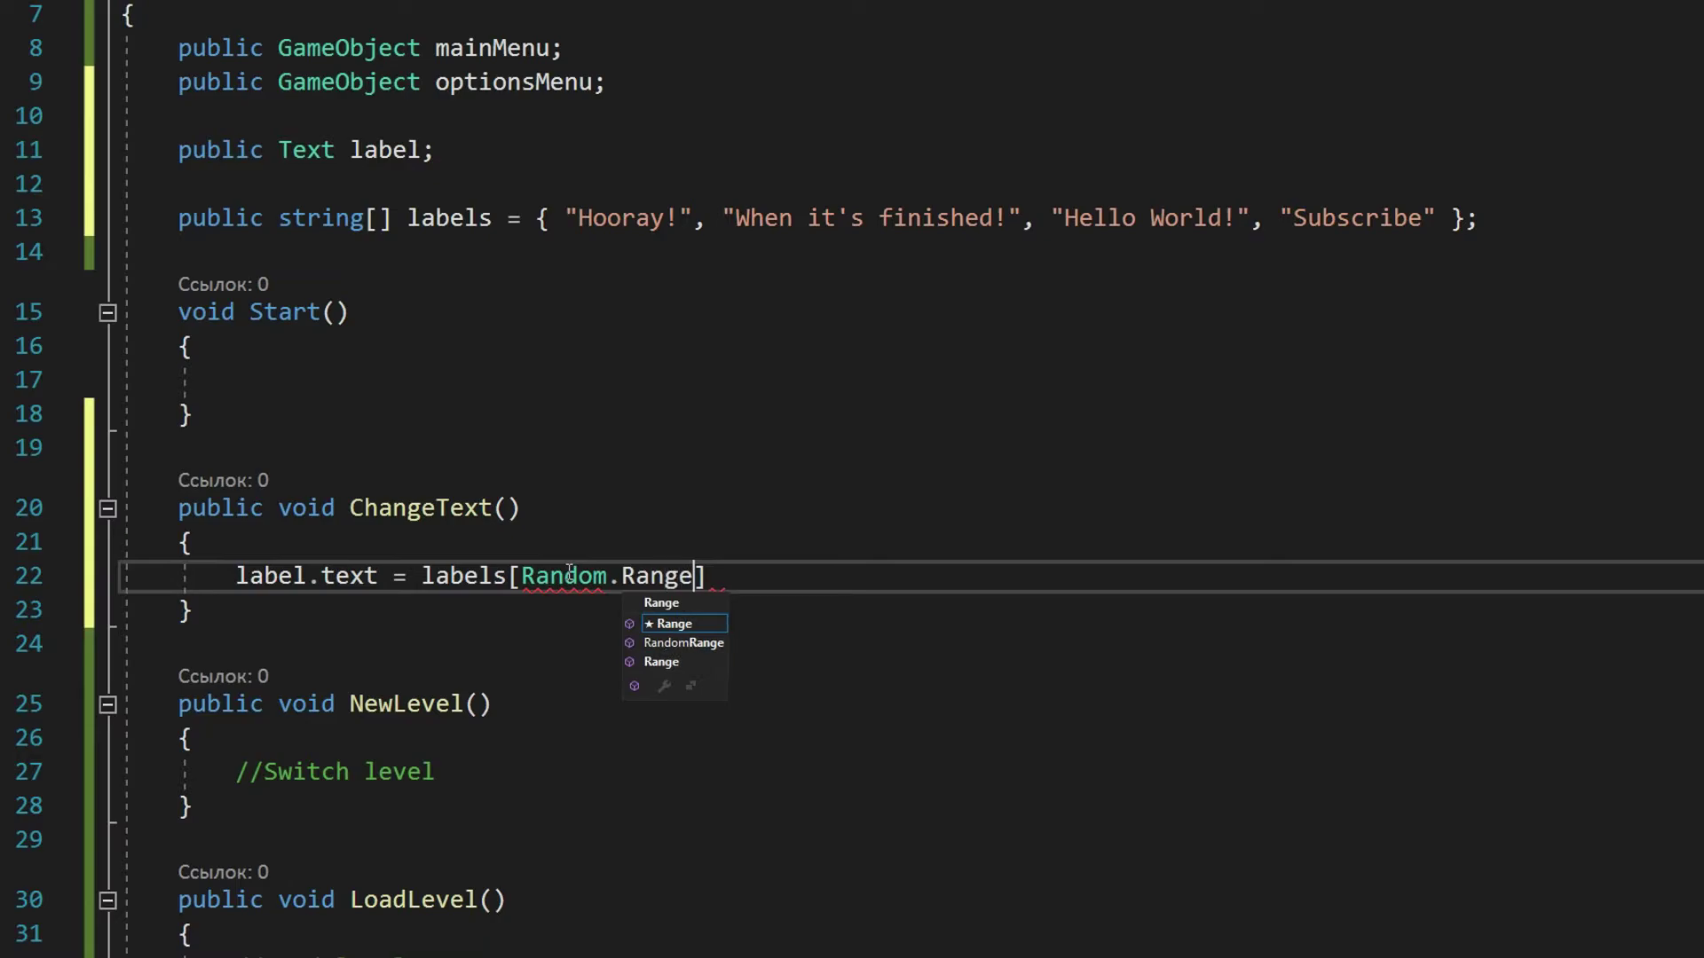
text(, 1)
key(BackSpace)
text(labels.Length)
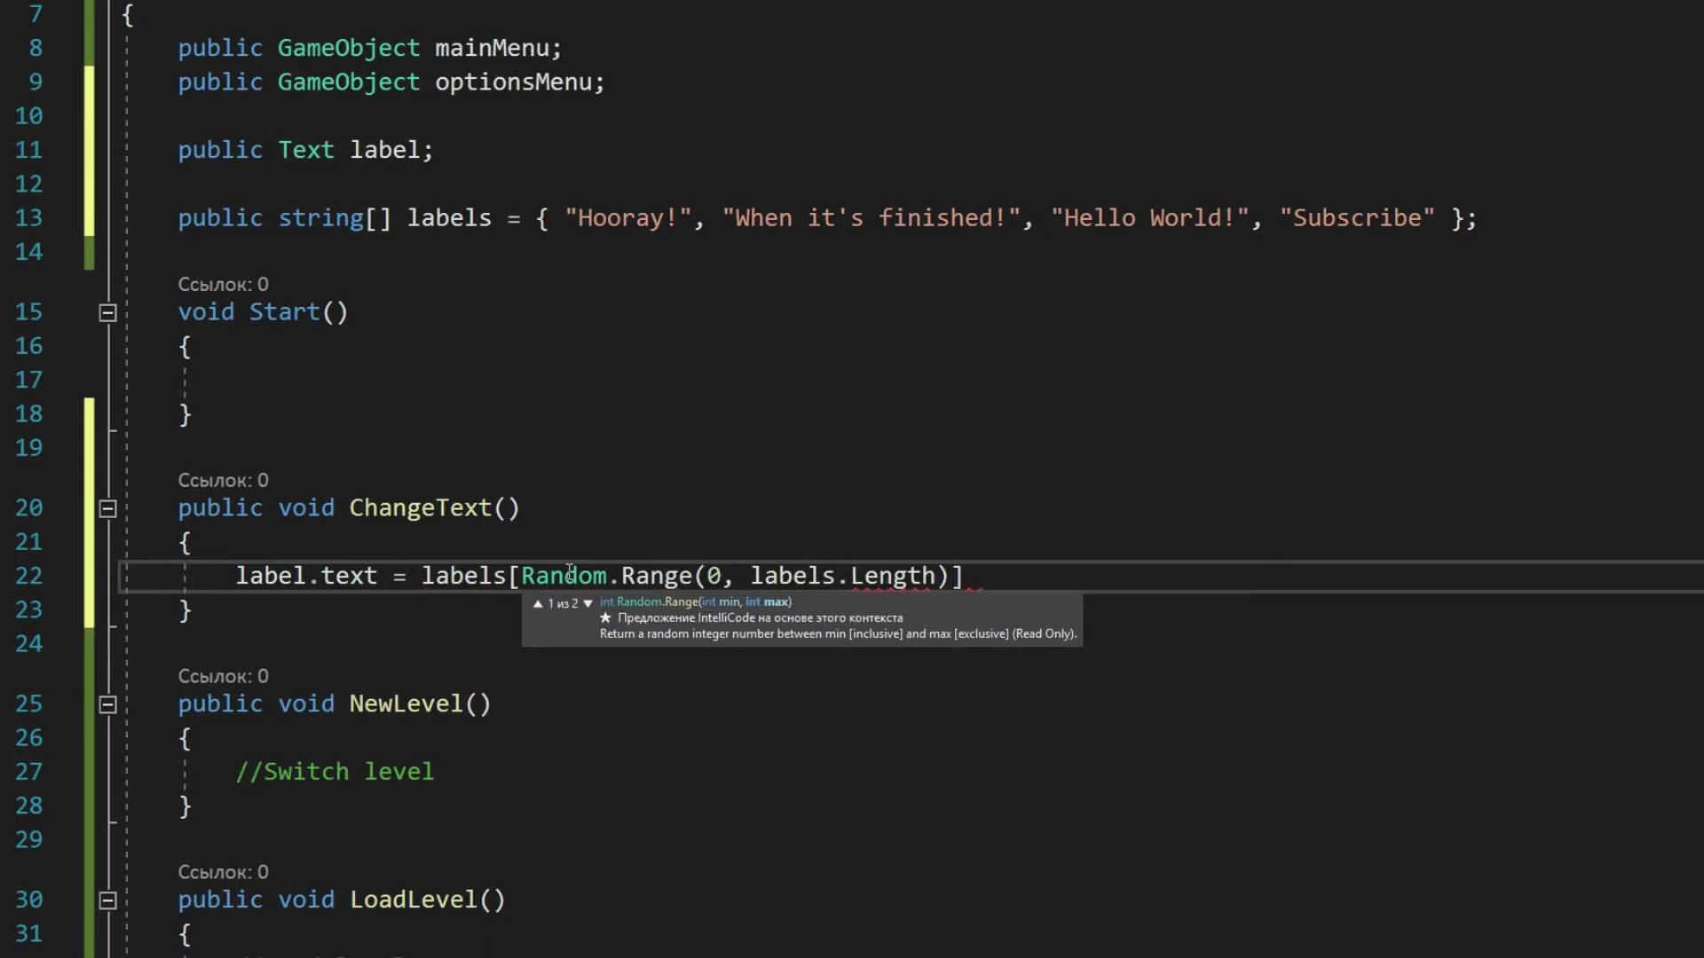
key(End)
text(;)
click(602, 541)
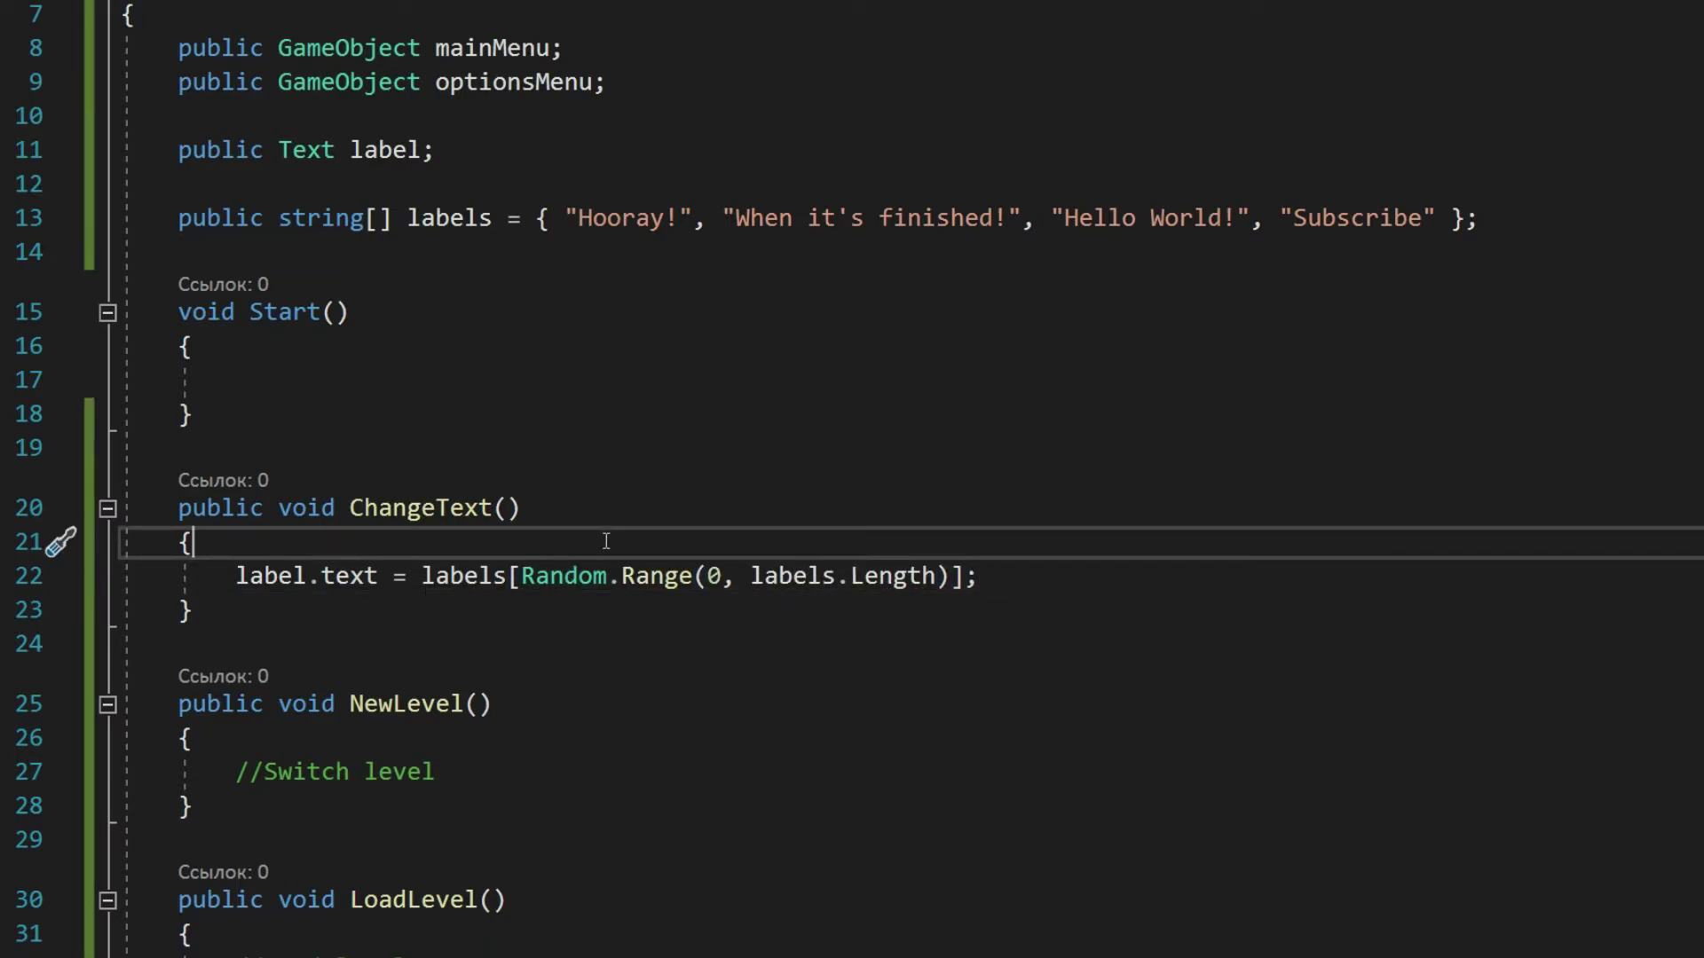
Call ChangeText(); inside Start and at the end of HideOptions.
click(557, 382)
text(ChangeText();)
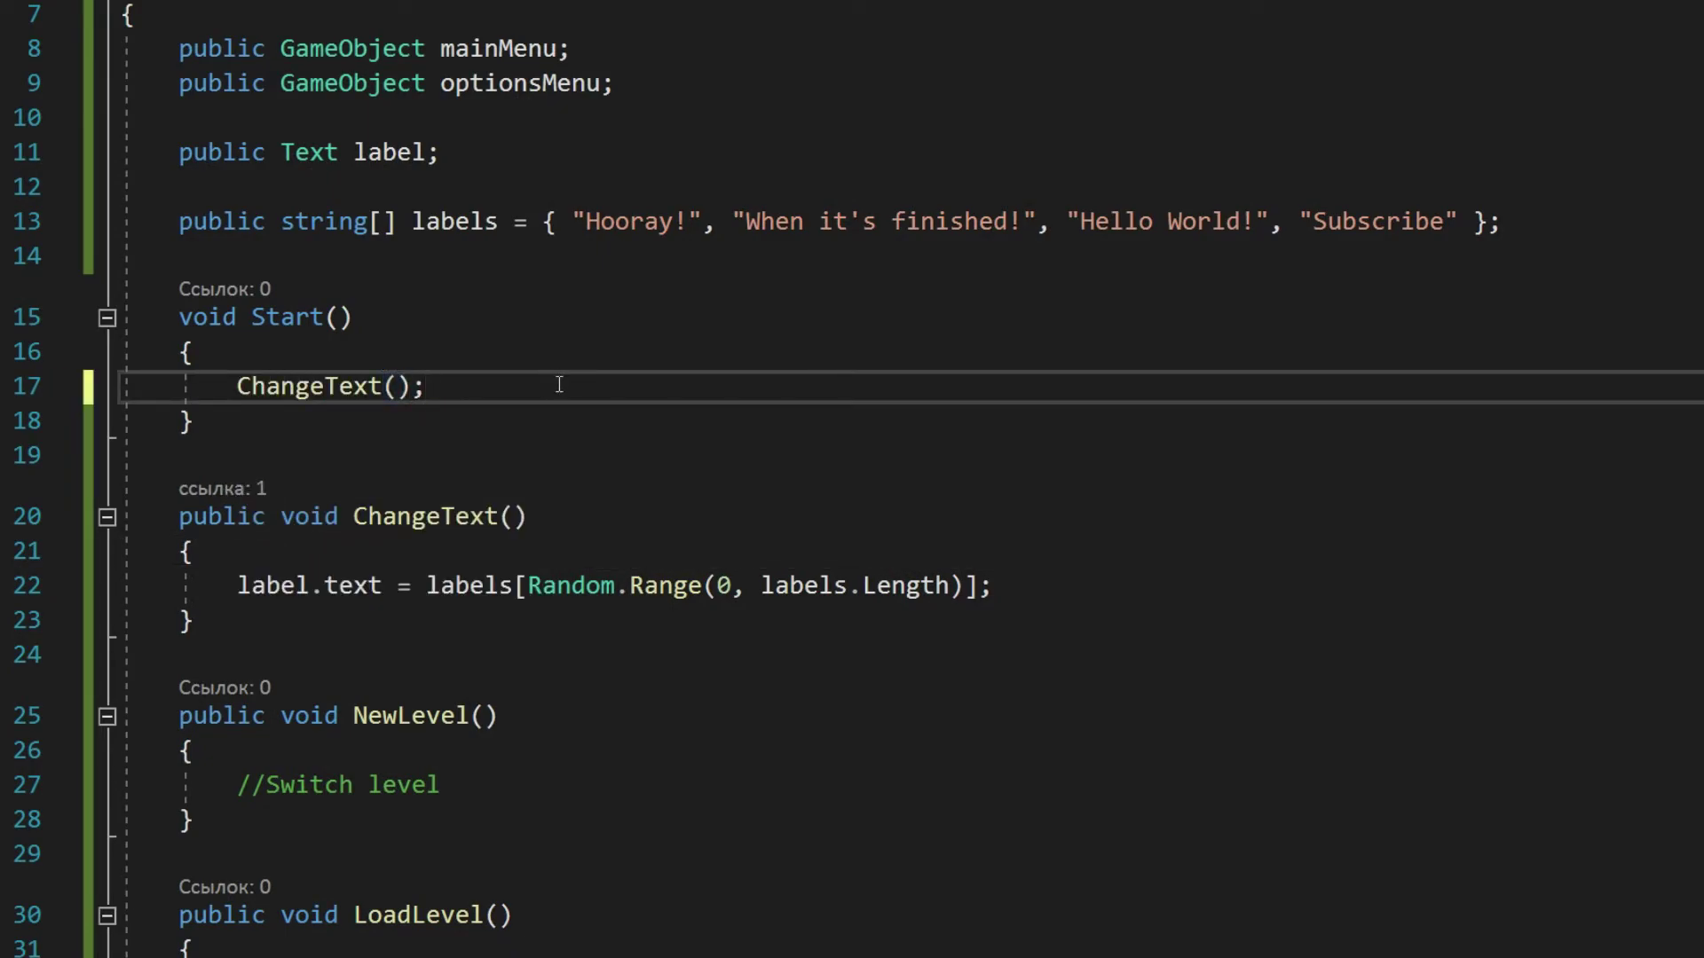
scroll(559, 384, down, 6)
click(612, 828)
key(Return)
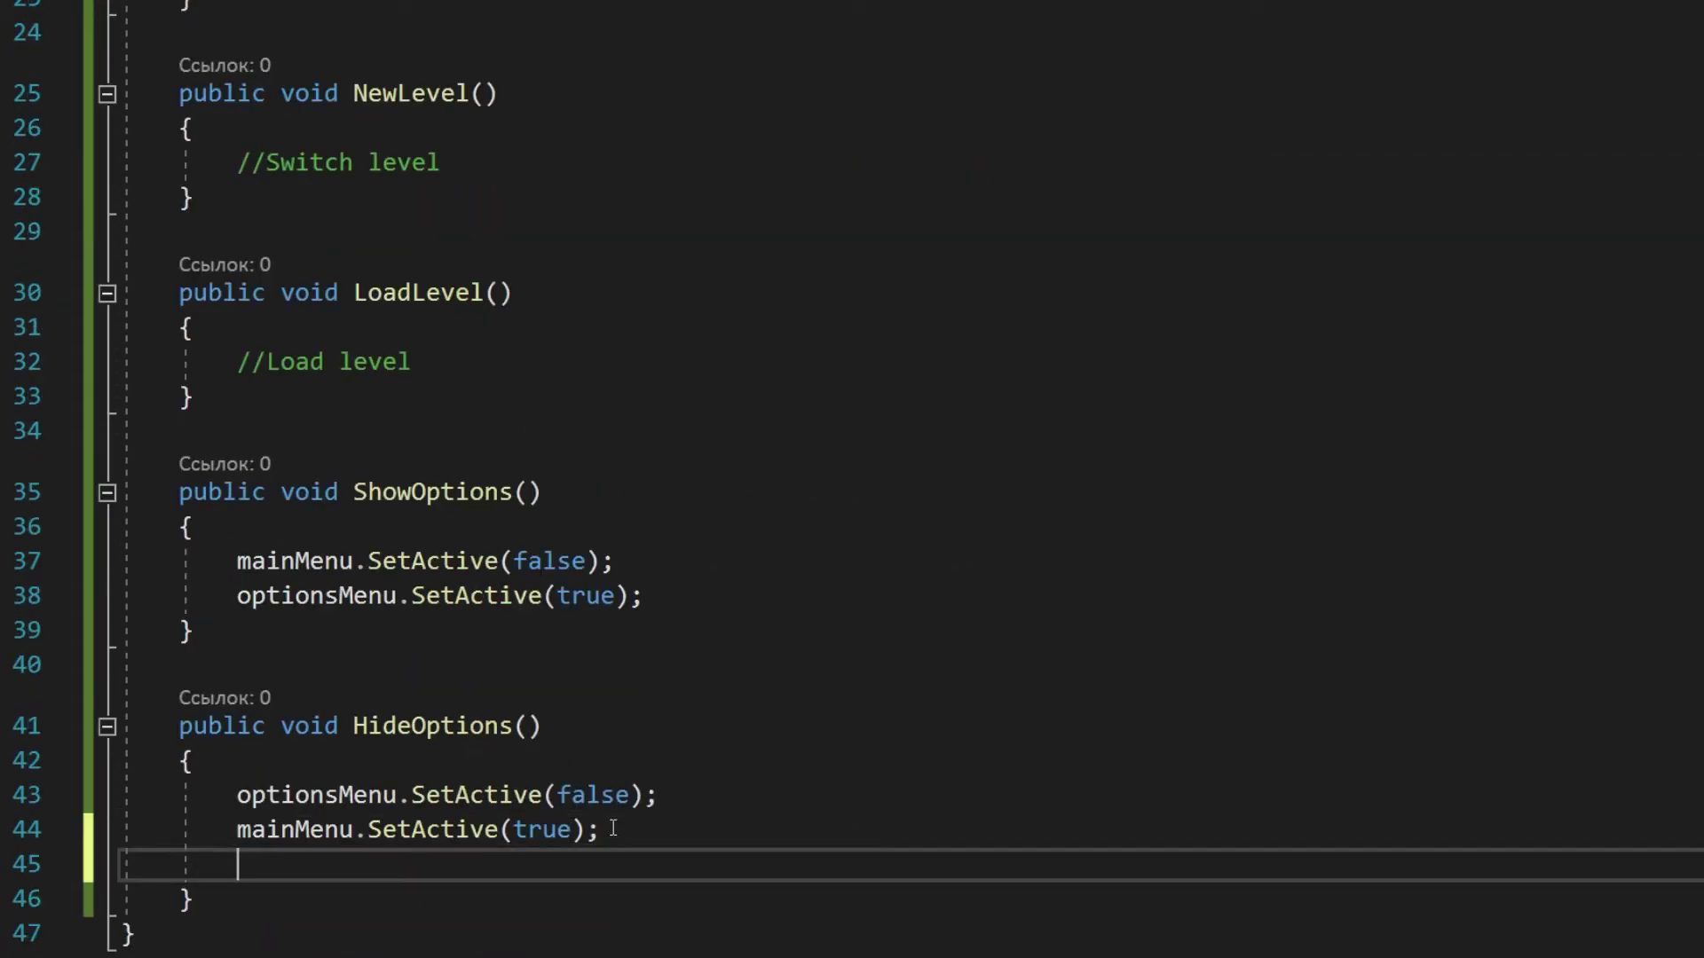
text(ChangeText();)
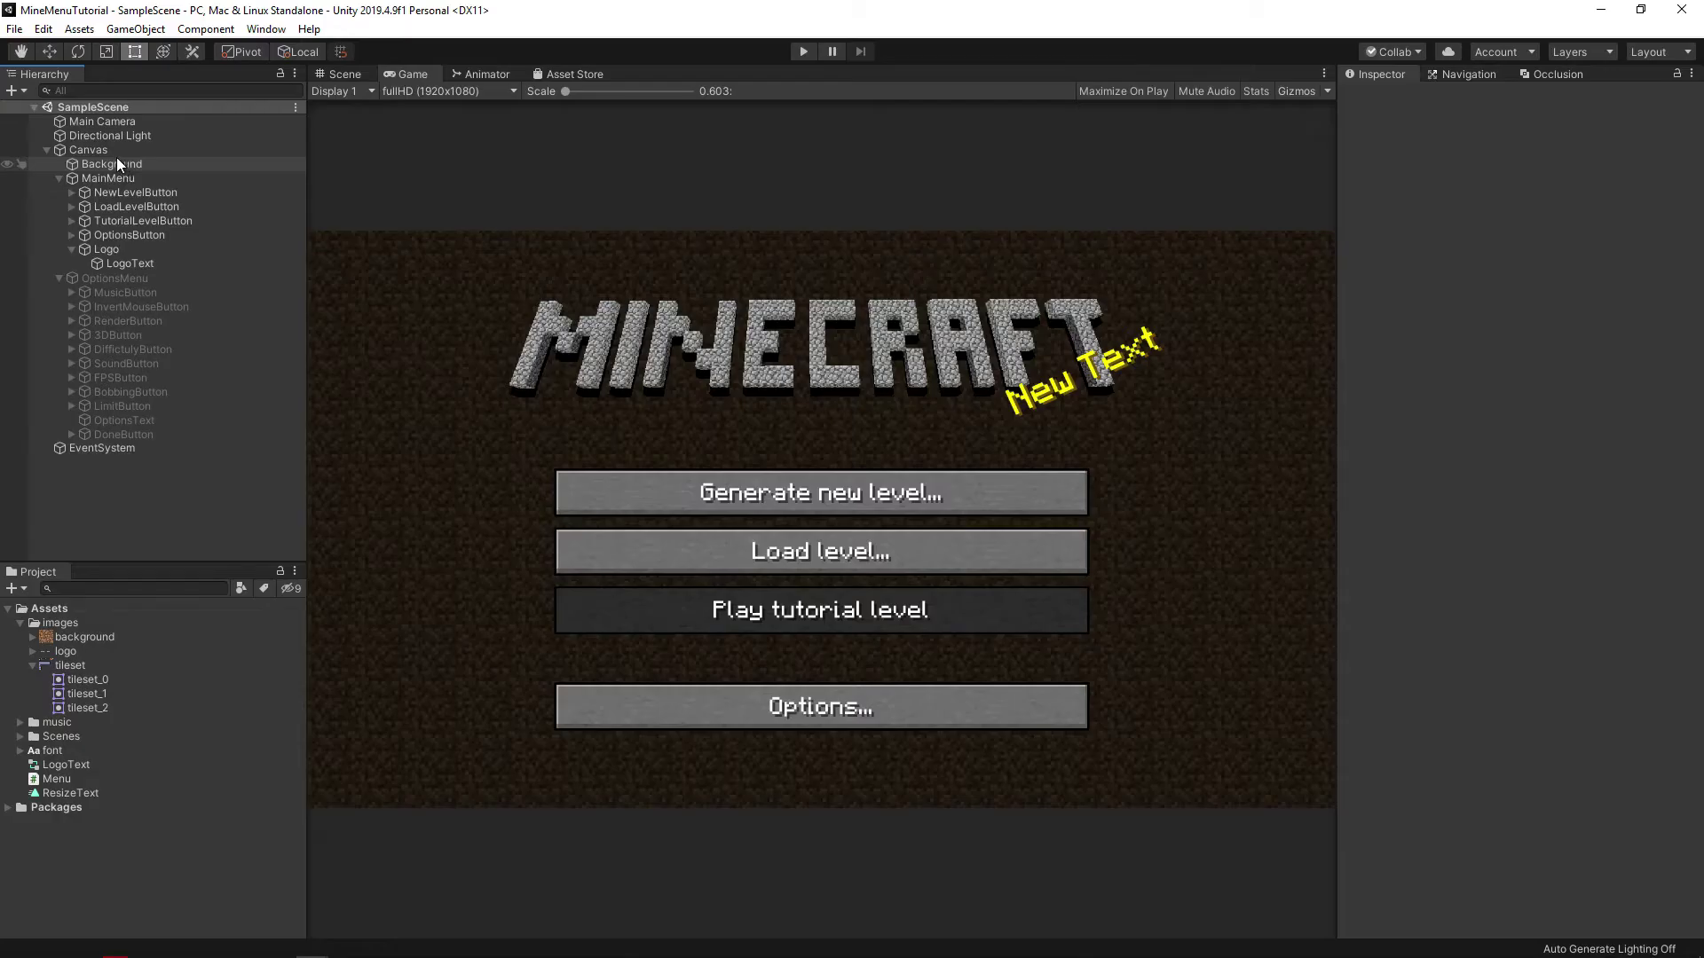
In Unity, assign LogoText to the Label field of the Canvas's Menu script.
click(109, 148)
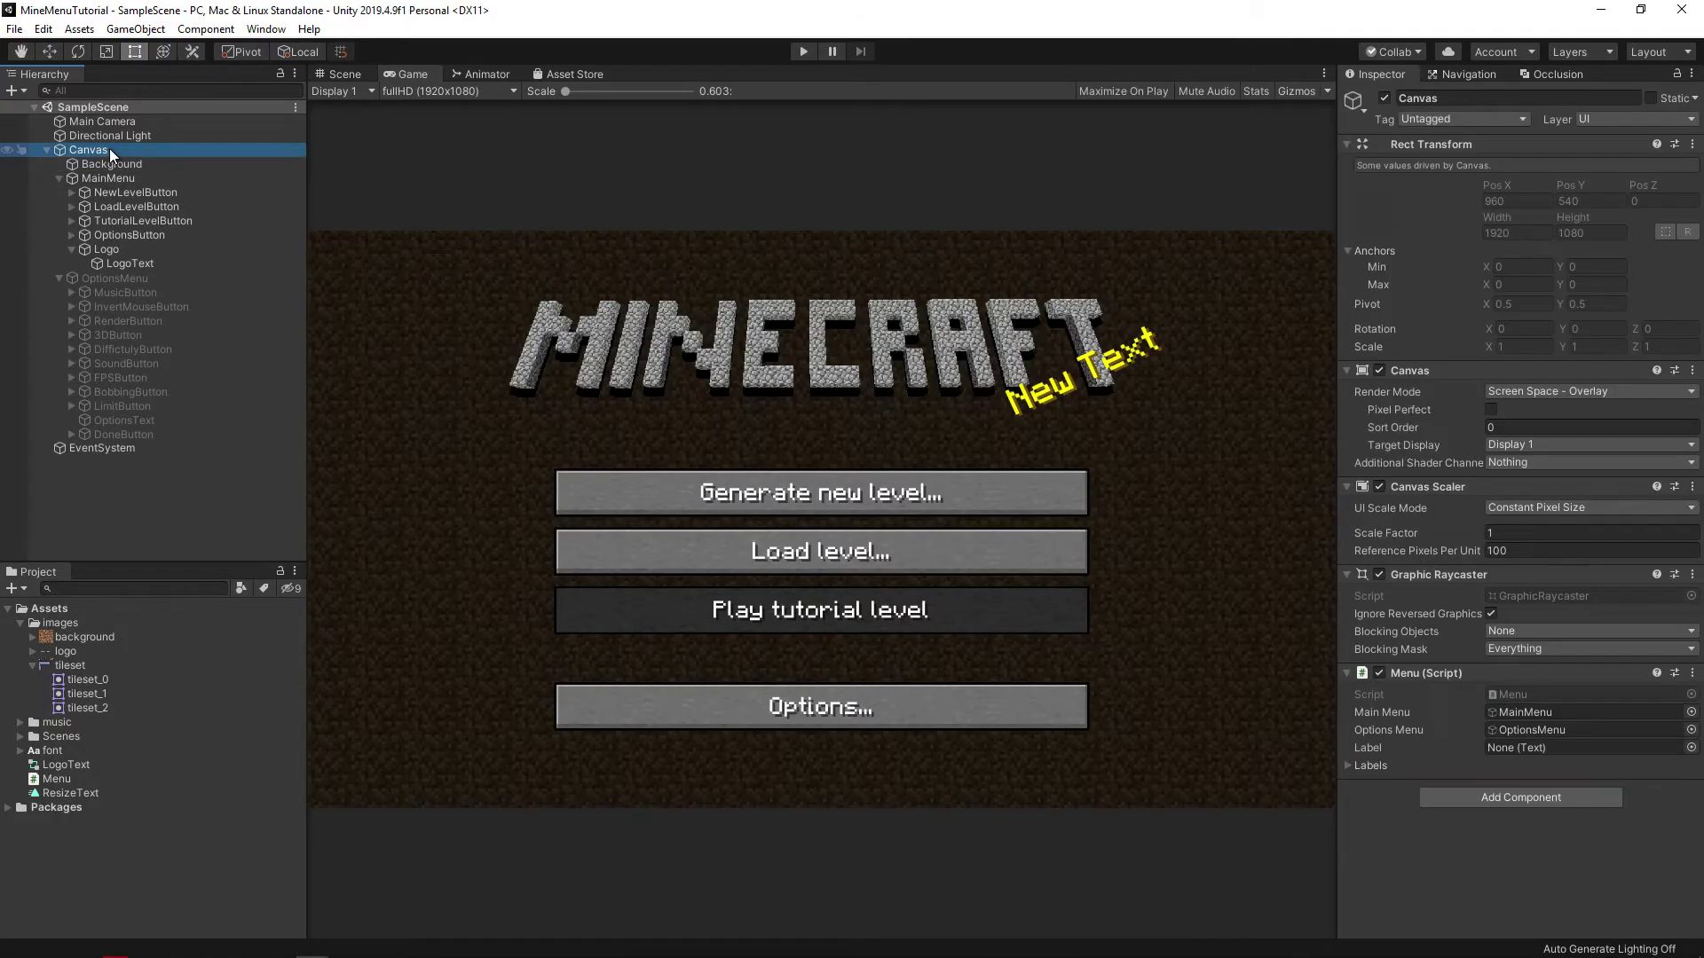
drag(129, 263, 534, 342)
drag(1439, 721, 1509, 748)
Run the scene, switch repeatedly between the main and options menus to check the random logo text, and stop playback.
click(803, 51)
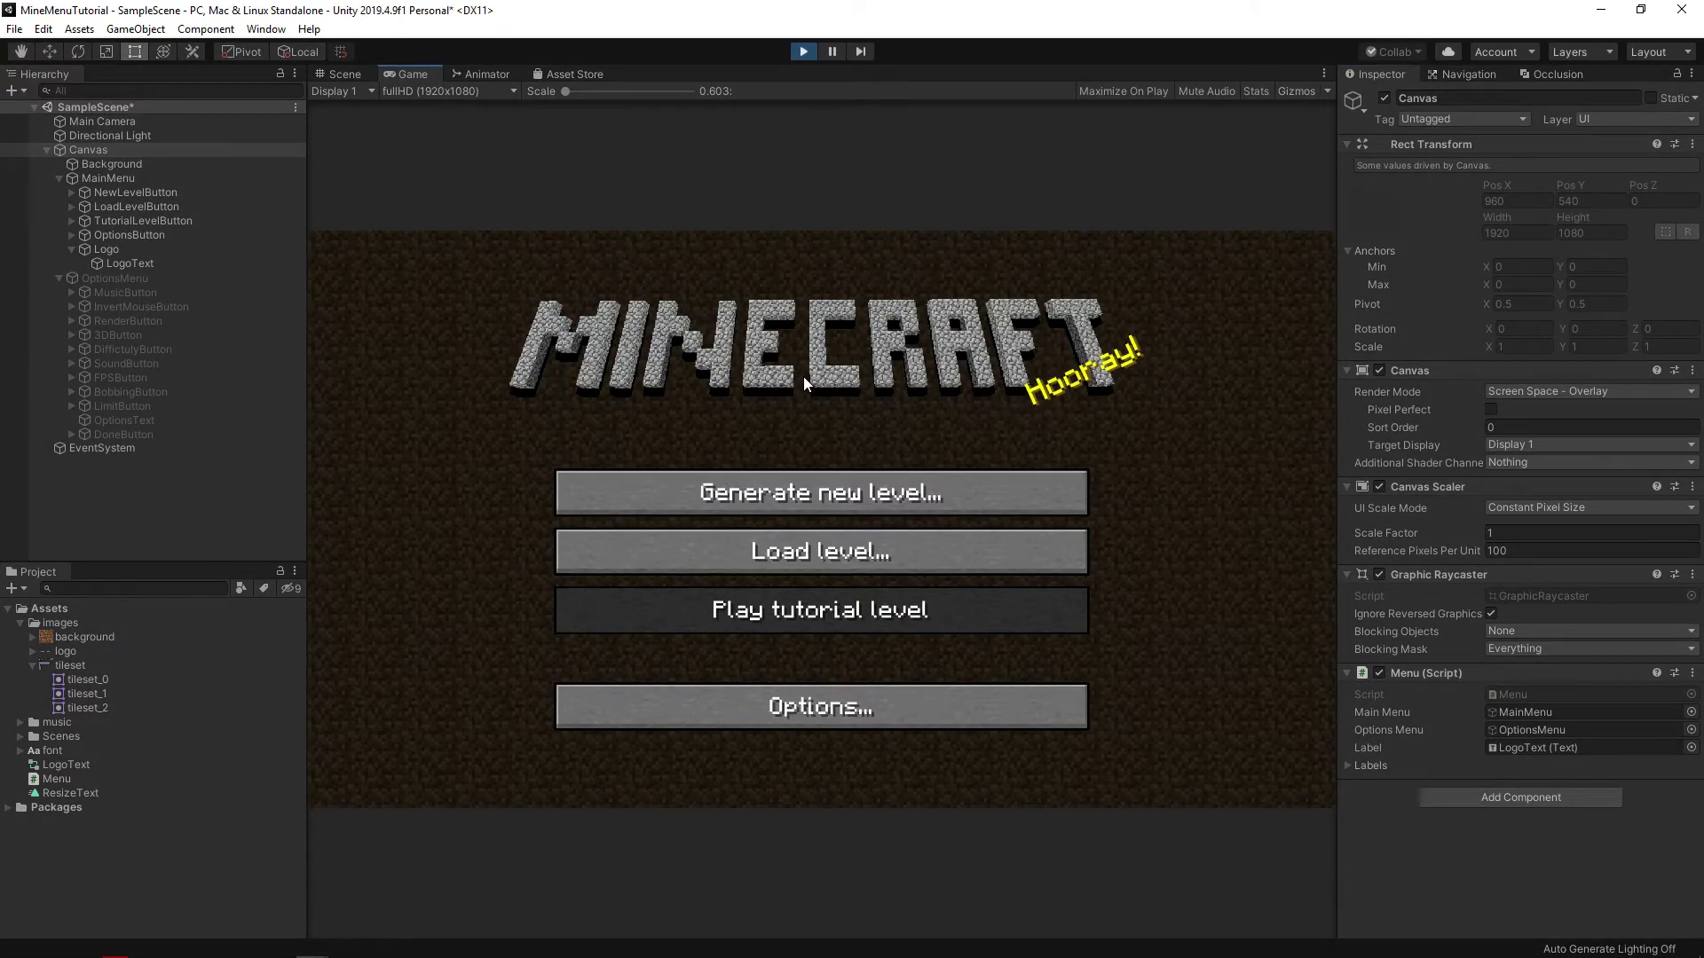
click(827, 714)
click(829, 736)
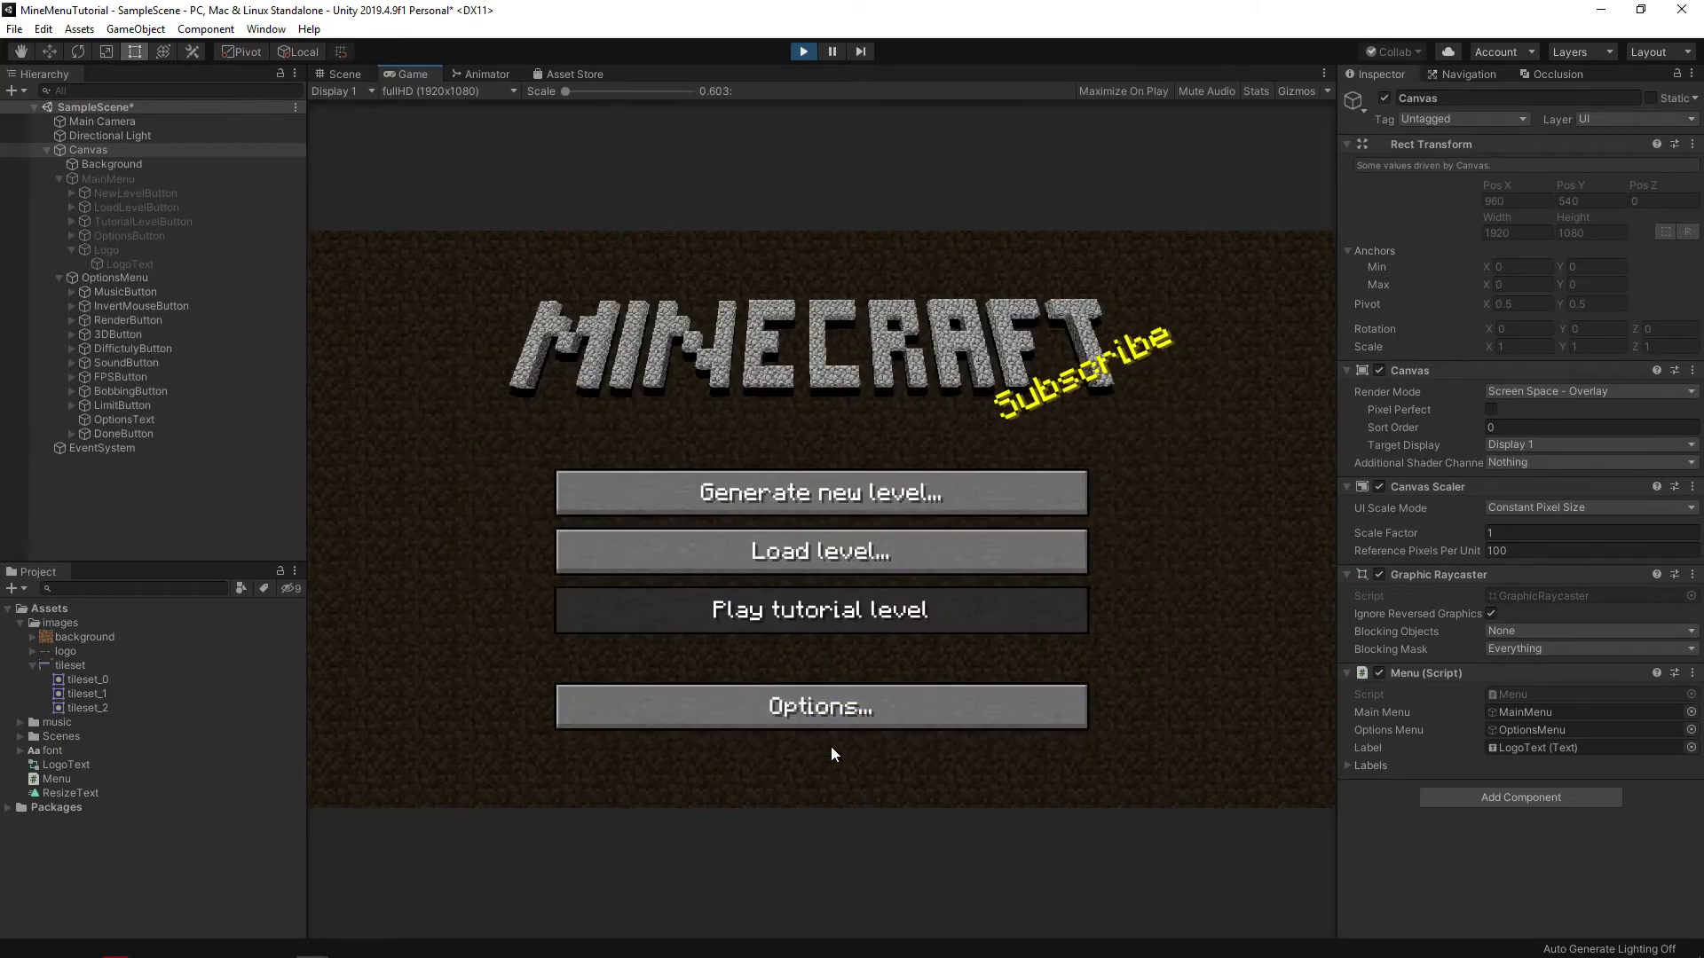
click(834, 723)
click(836, 724)
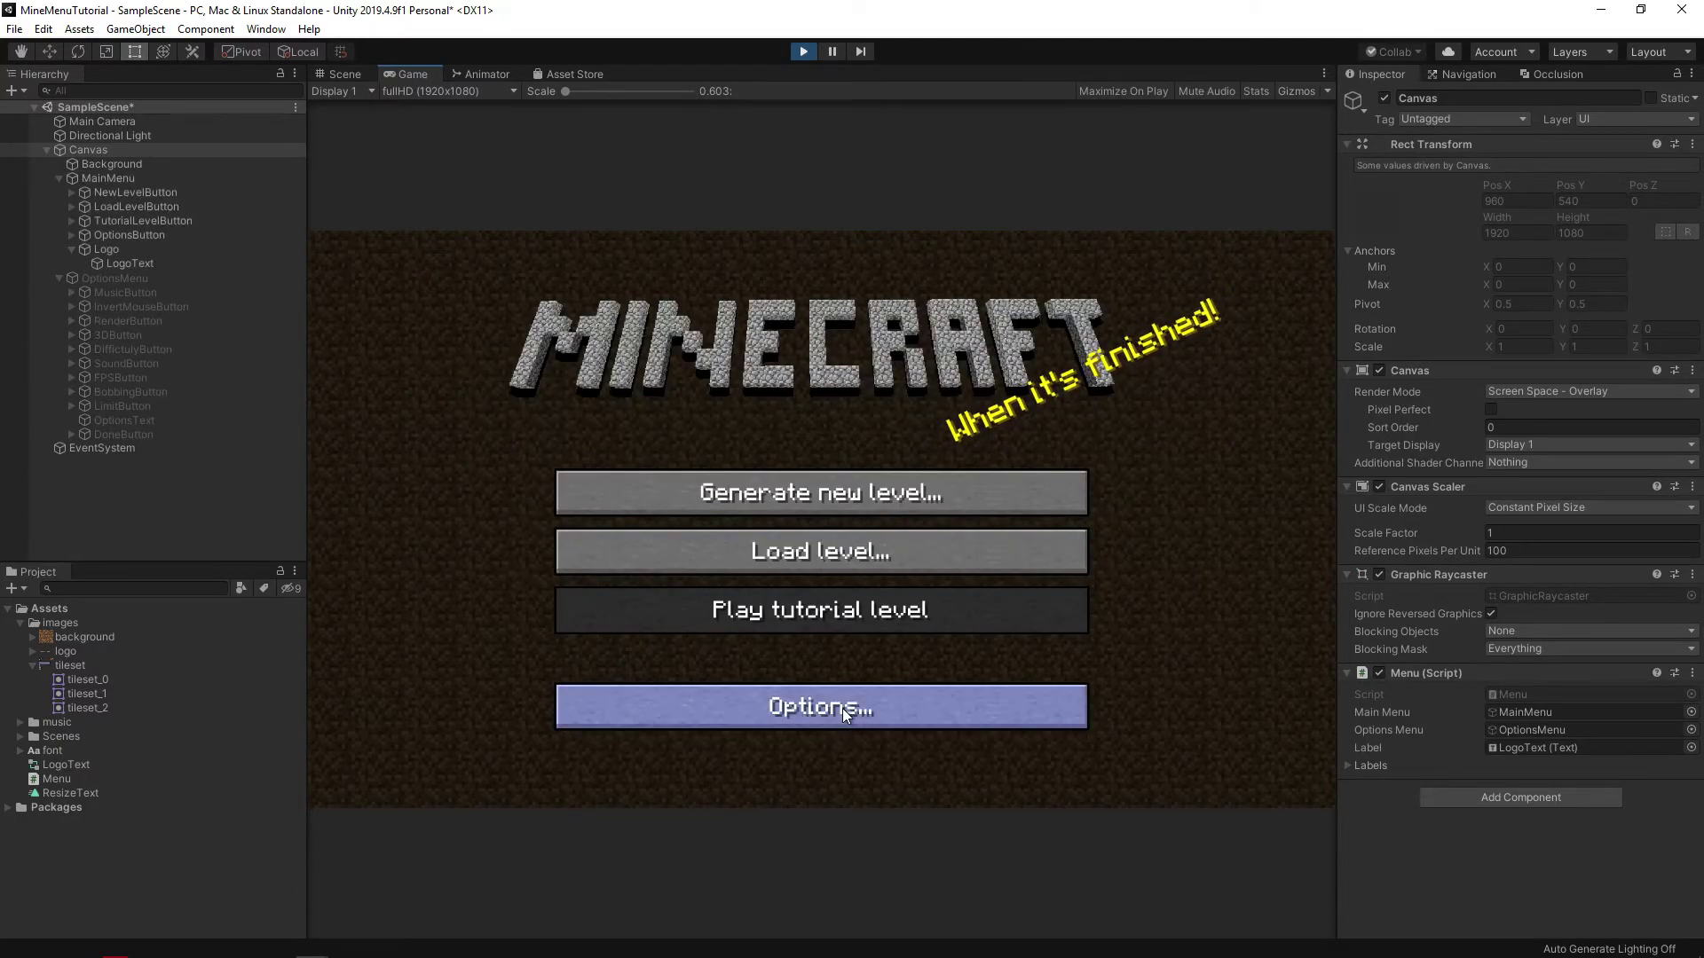
click(843, 708)
click(841, 710)
click(841, 743)
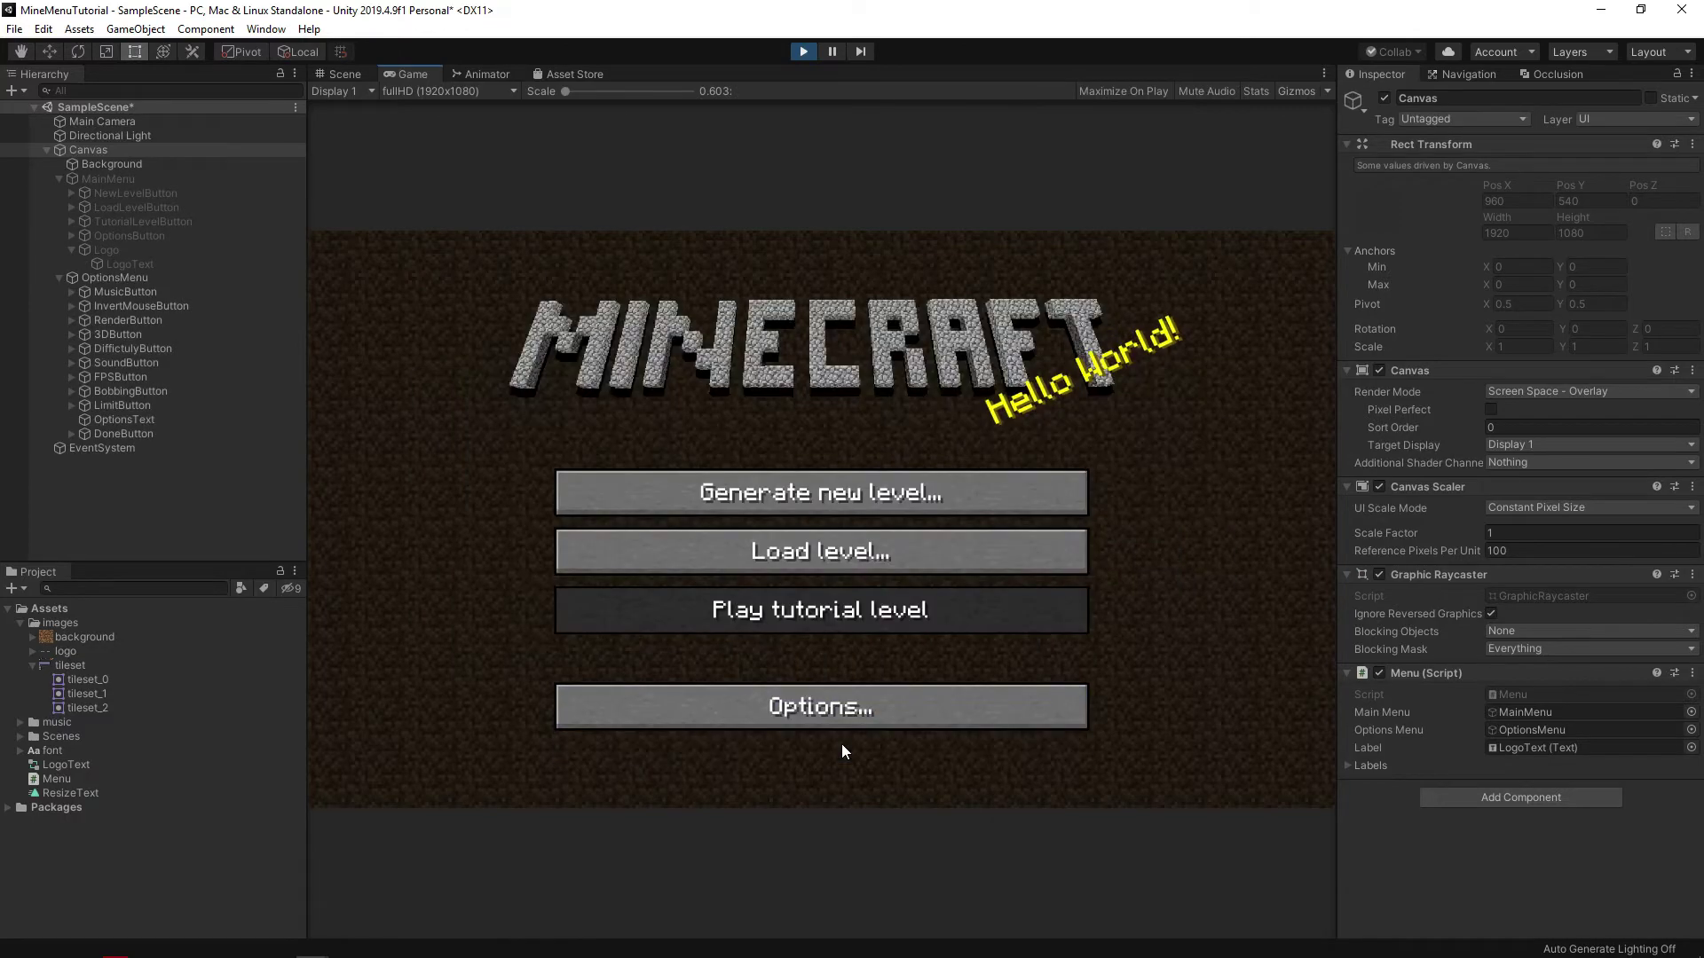
click(850, 715)
click(850, 742)
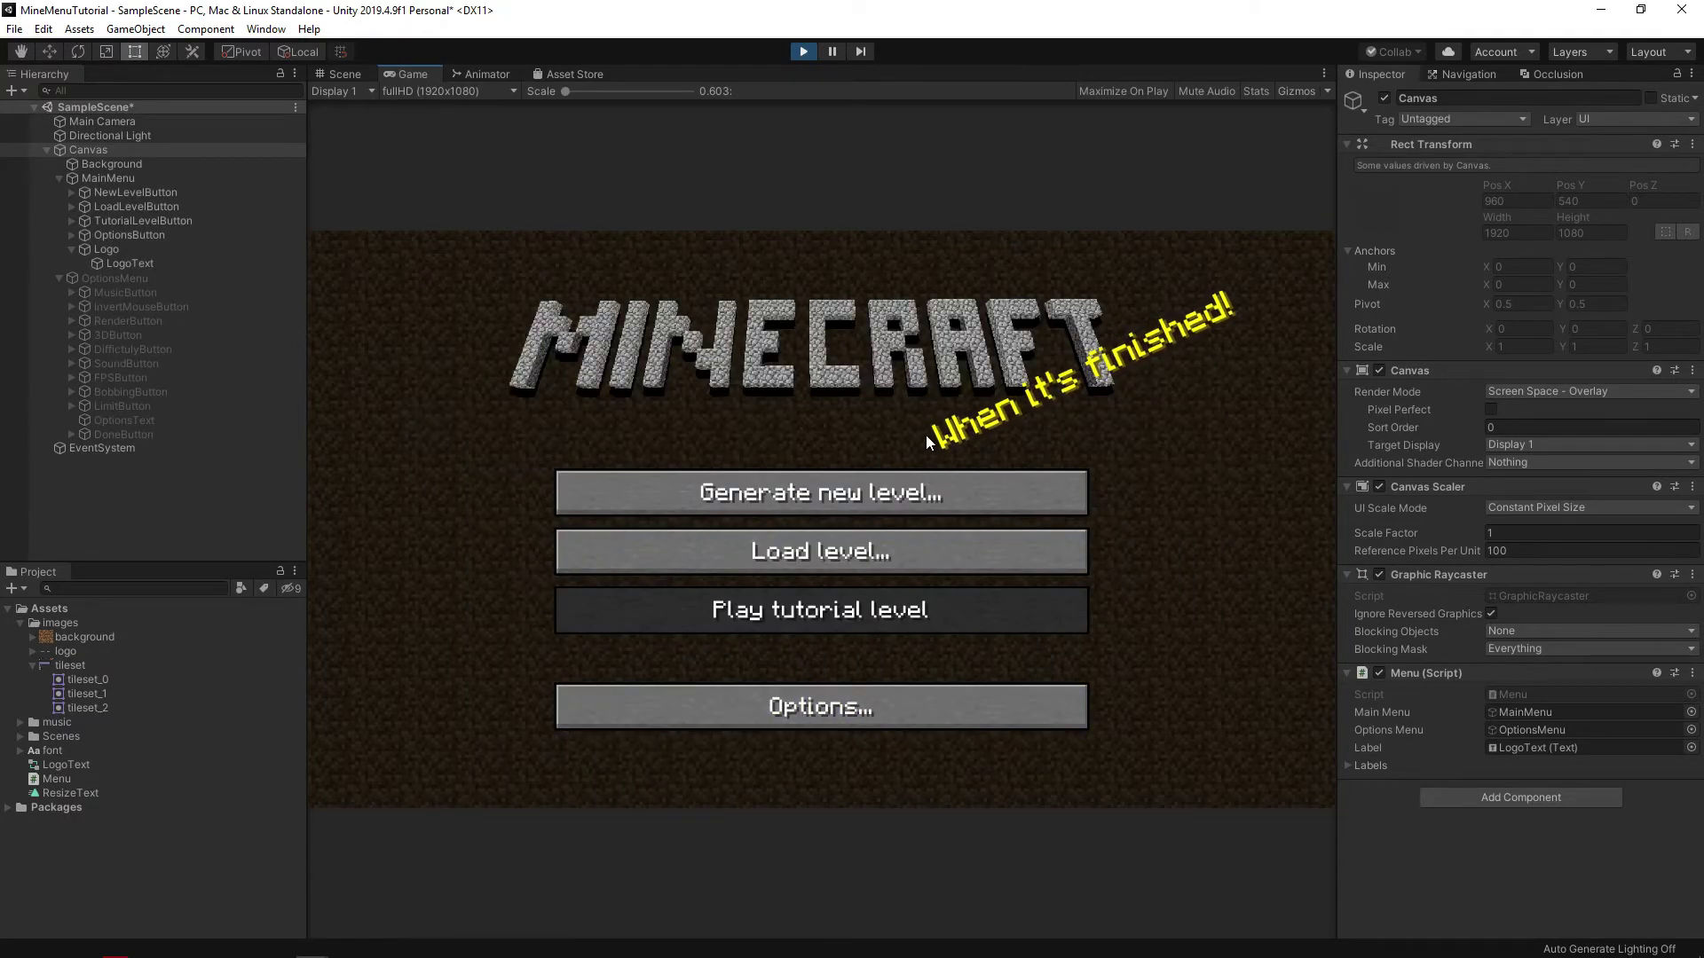
key(ctrl+p)
Create an empty game object named MusicController at the scene's root.
click(135, 28)
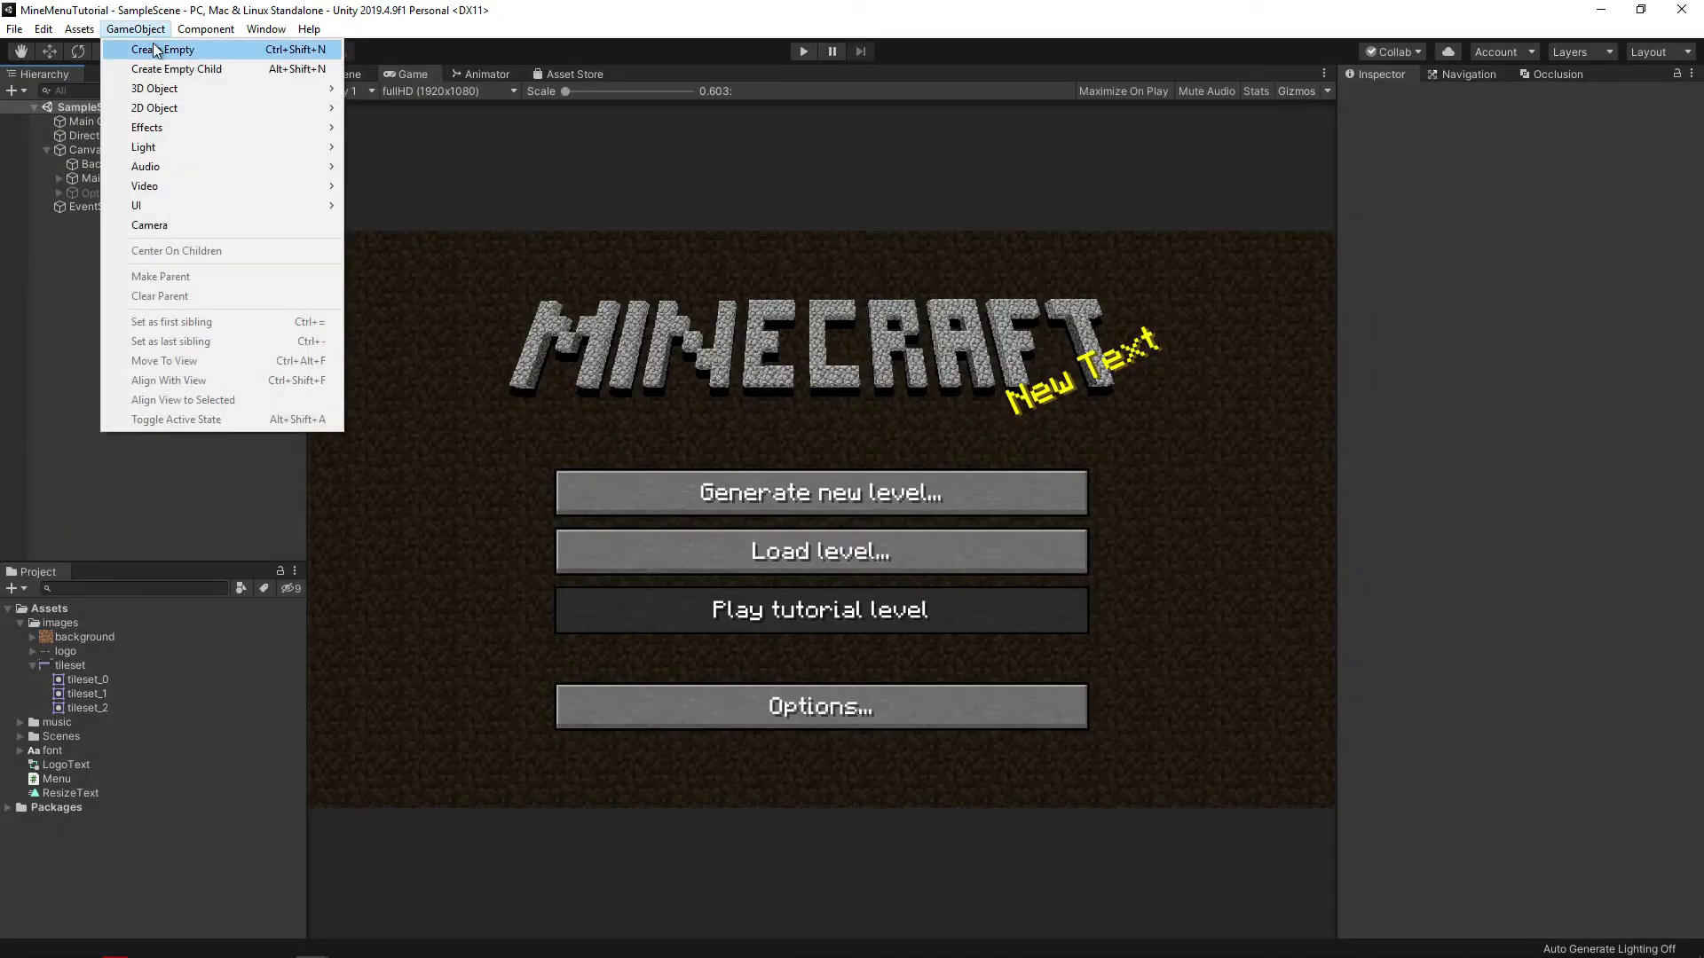
click(155, 49)
click(107, 221)
text(Music)
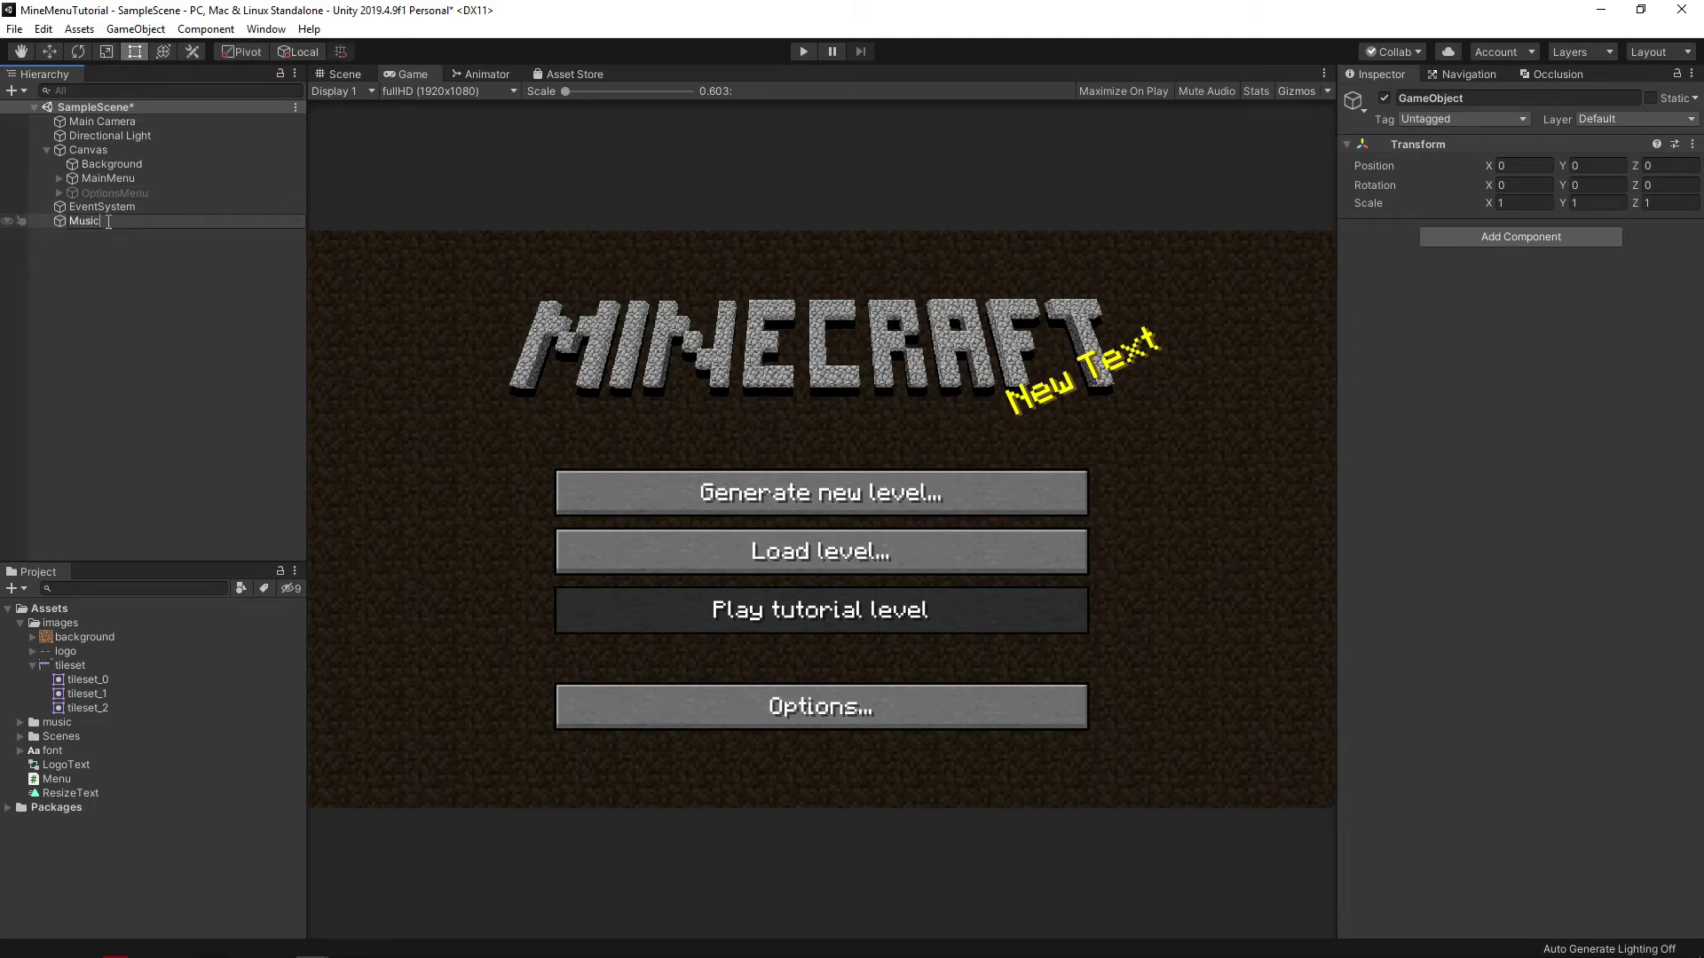
text(Controller)
key(Return)
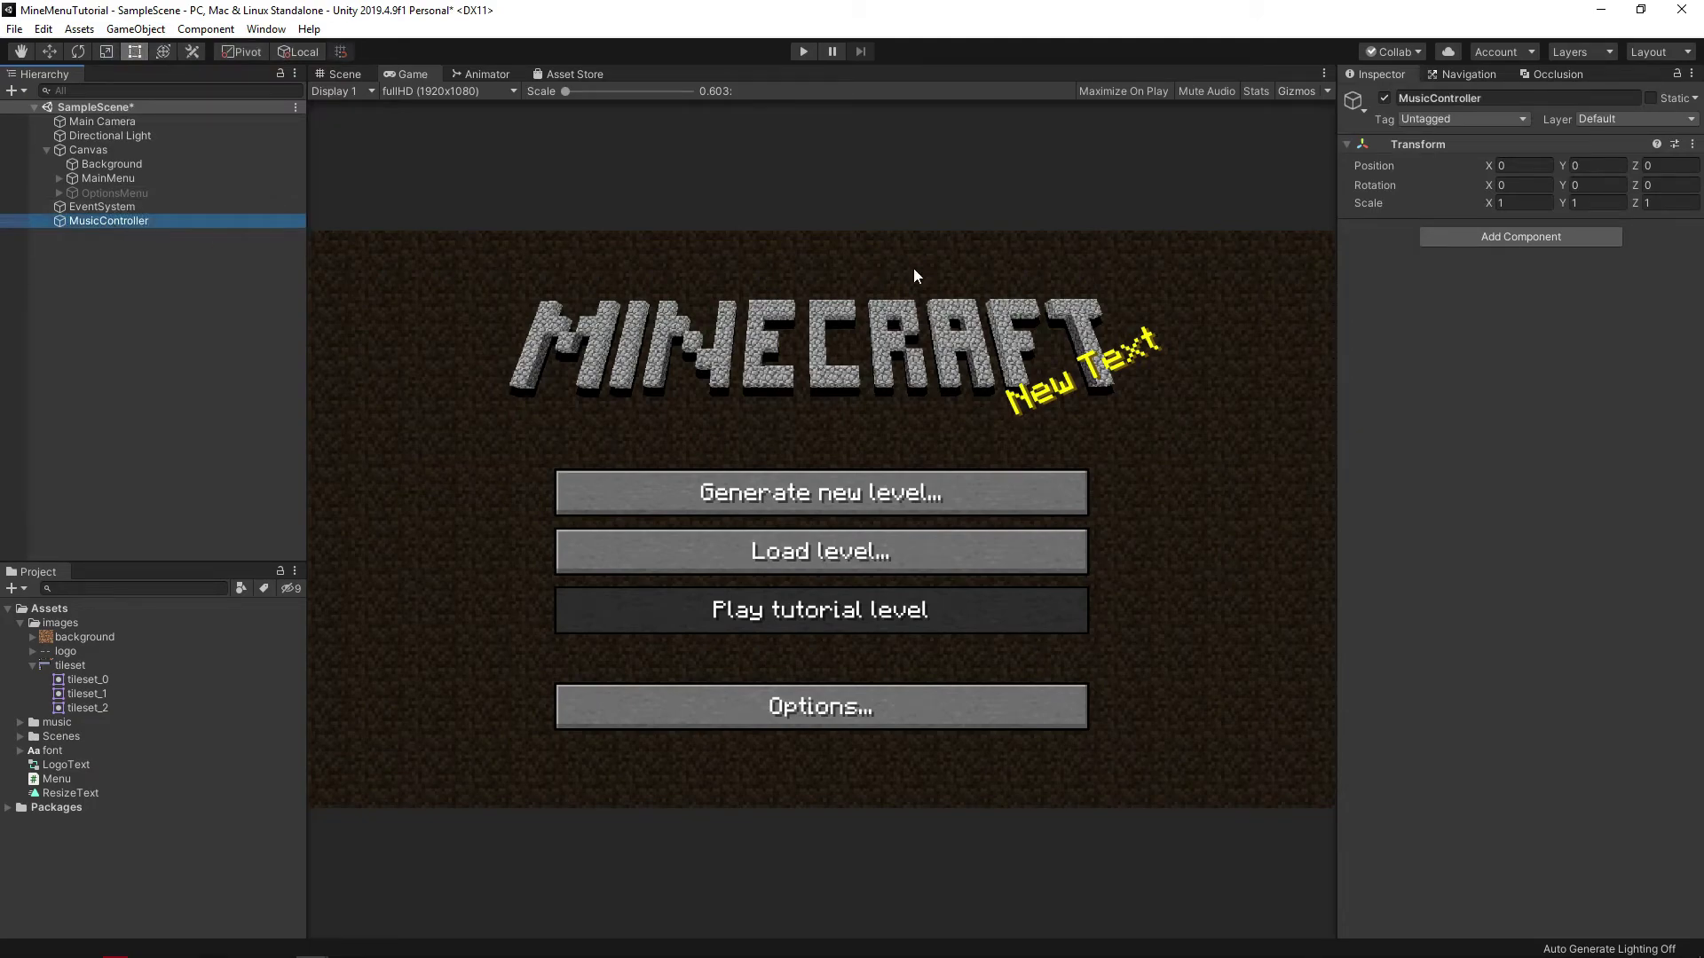
Add an Audio Source component to MusicController and assign the mainMenu clip from the music folder to it.
click(1495, 237)
text(Audio Source)
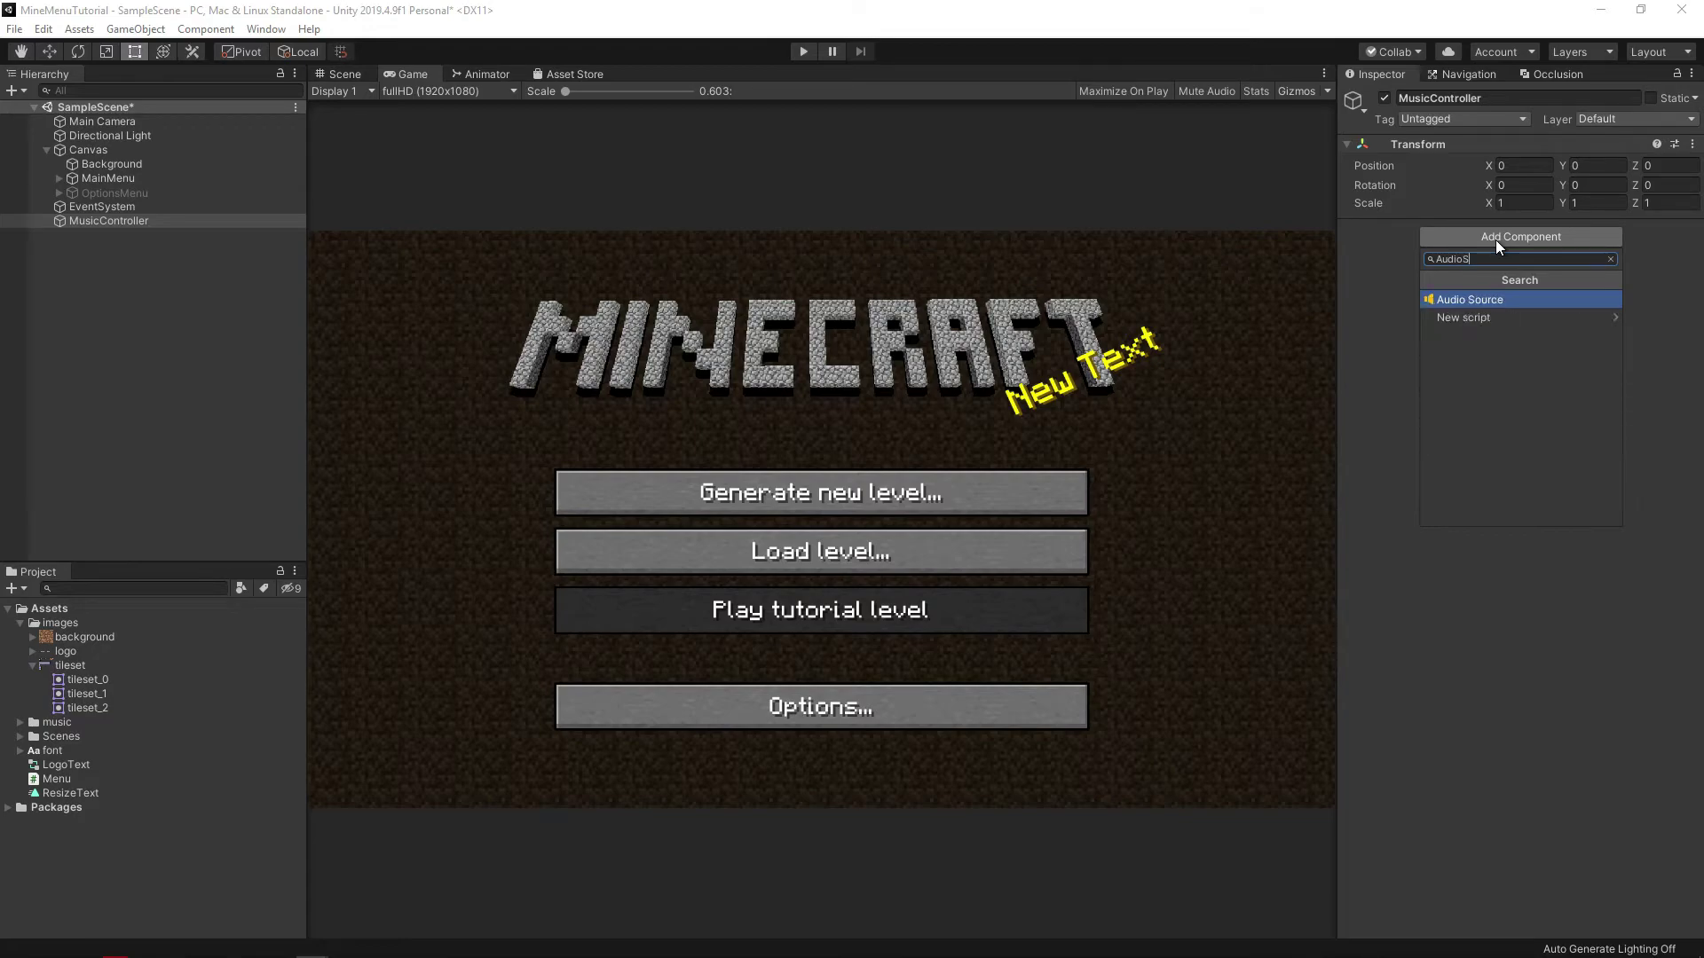
key(Return)
click(20, 723)
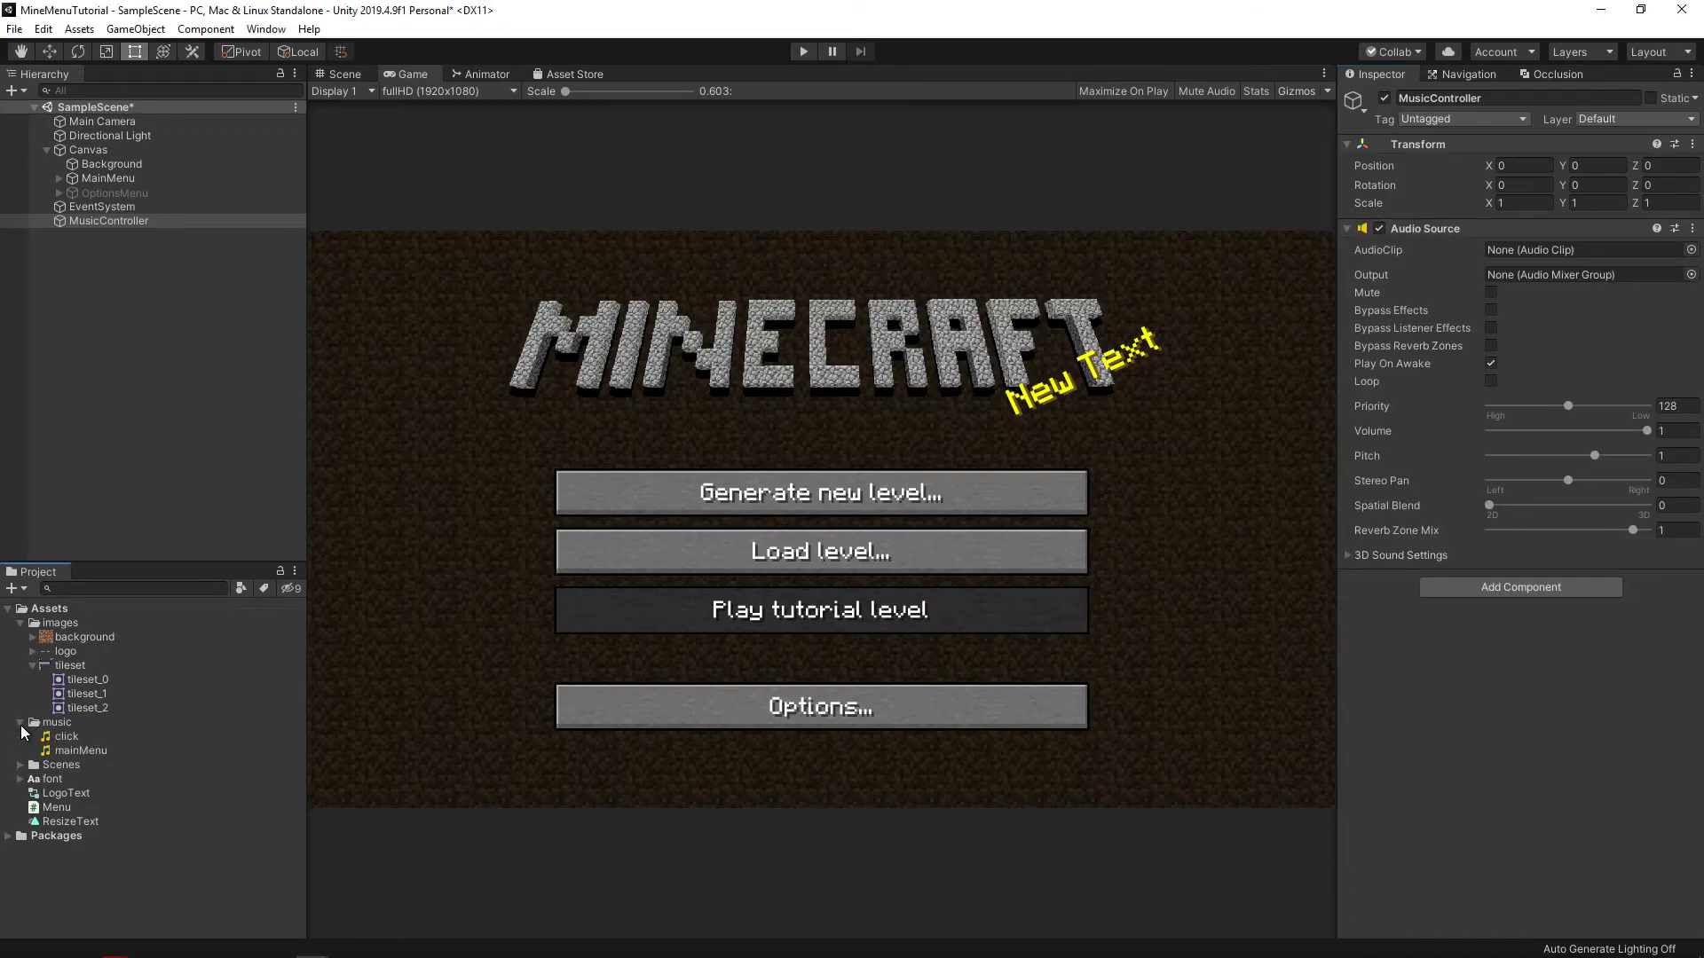
click(66, 752)
drag(1500, 256, 1528, 248)
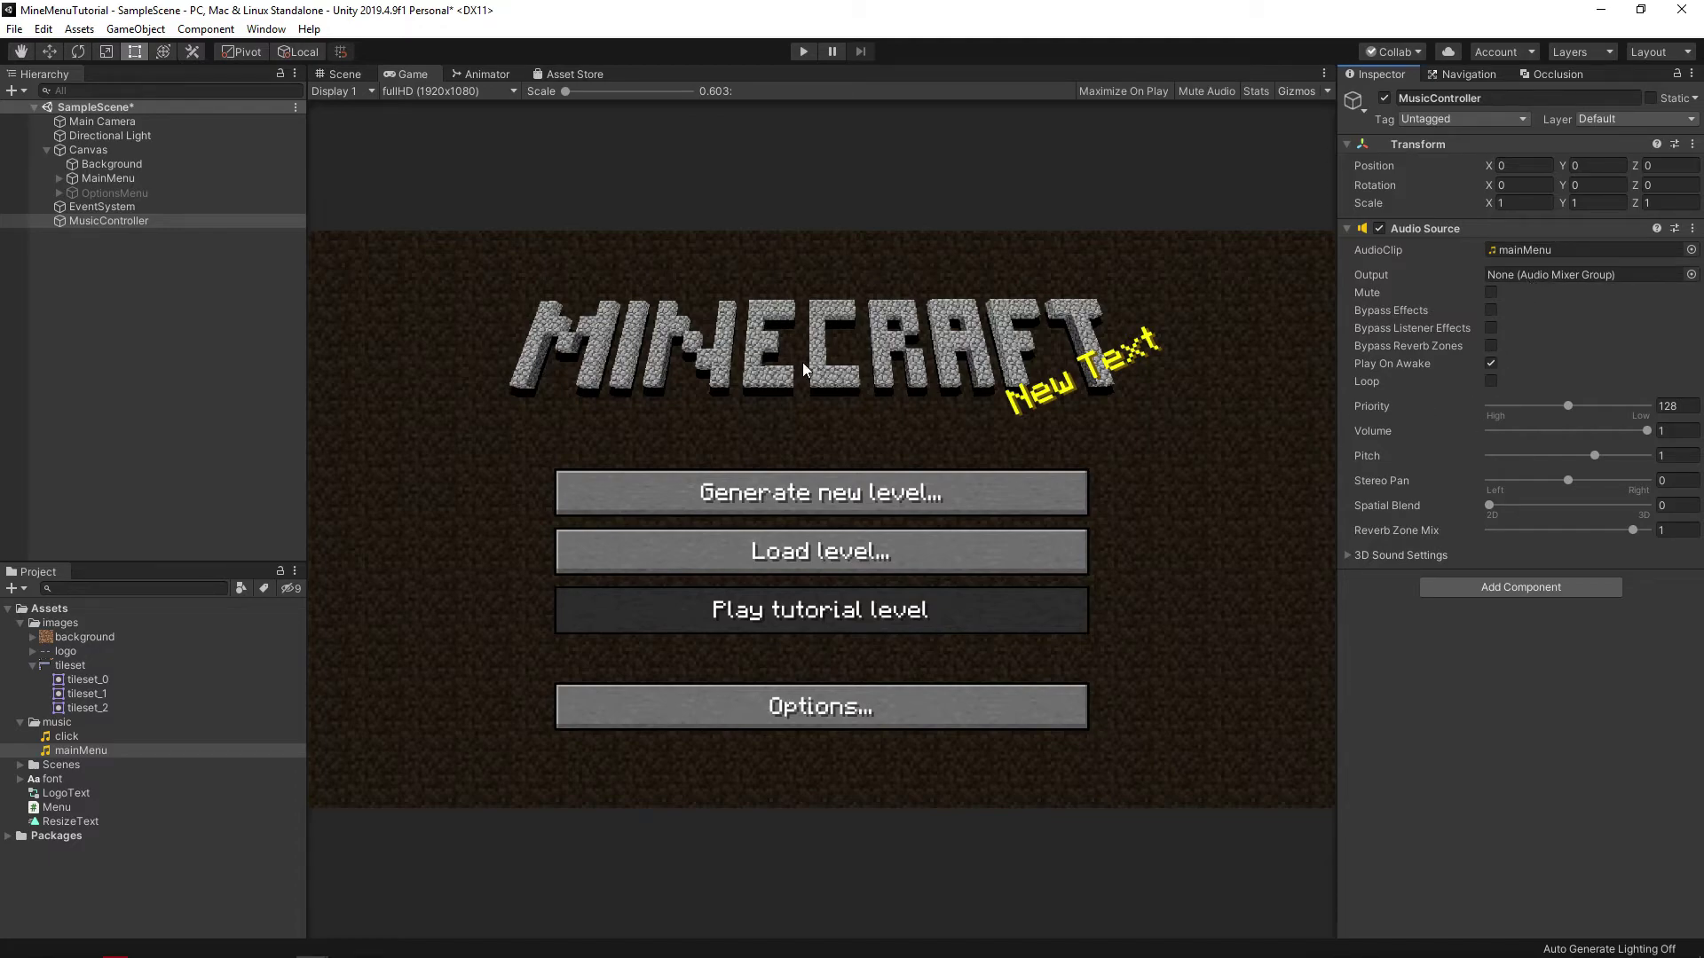
Create an empty game object named SoundController and add an Audio Source component to it.
click(136, 28)
click(151, 46)
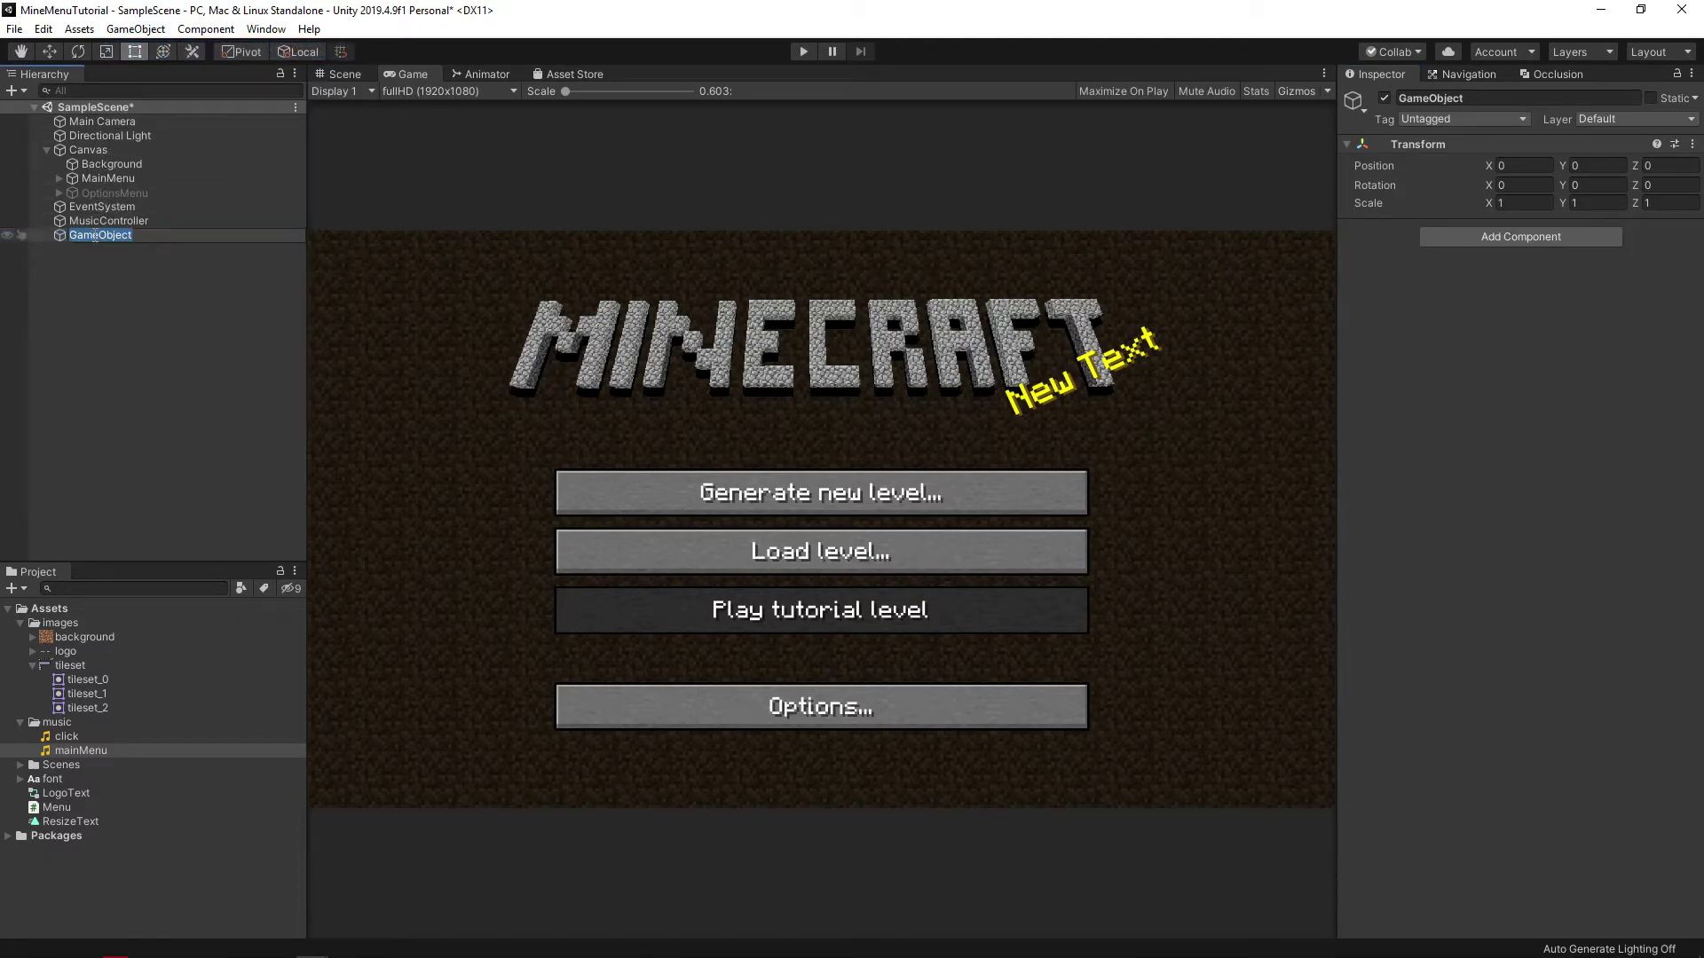
text(SoundController)
key(Return)
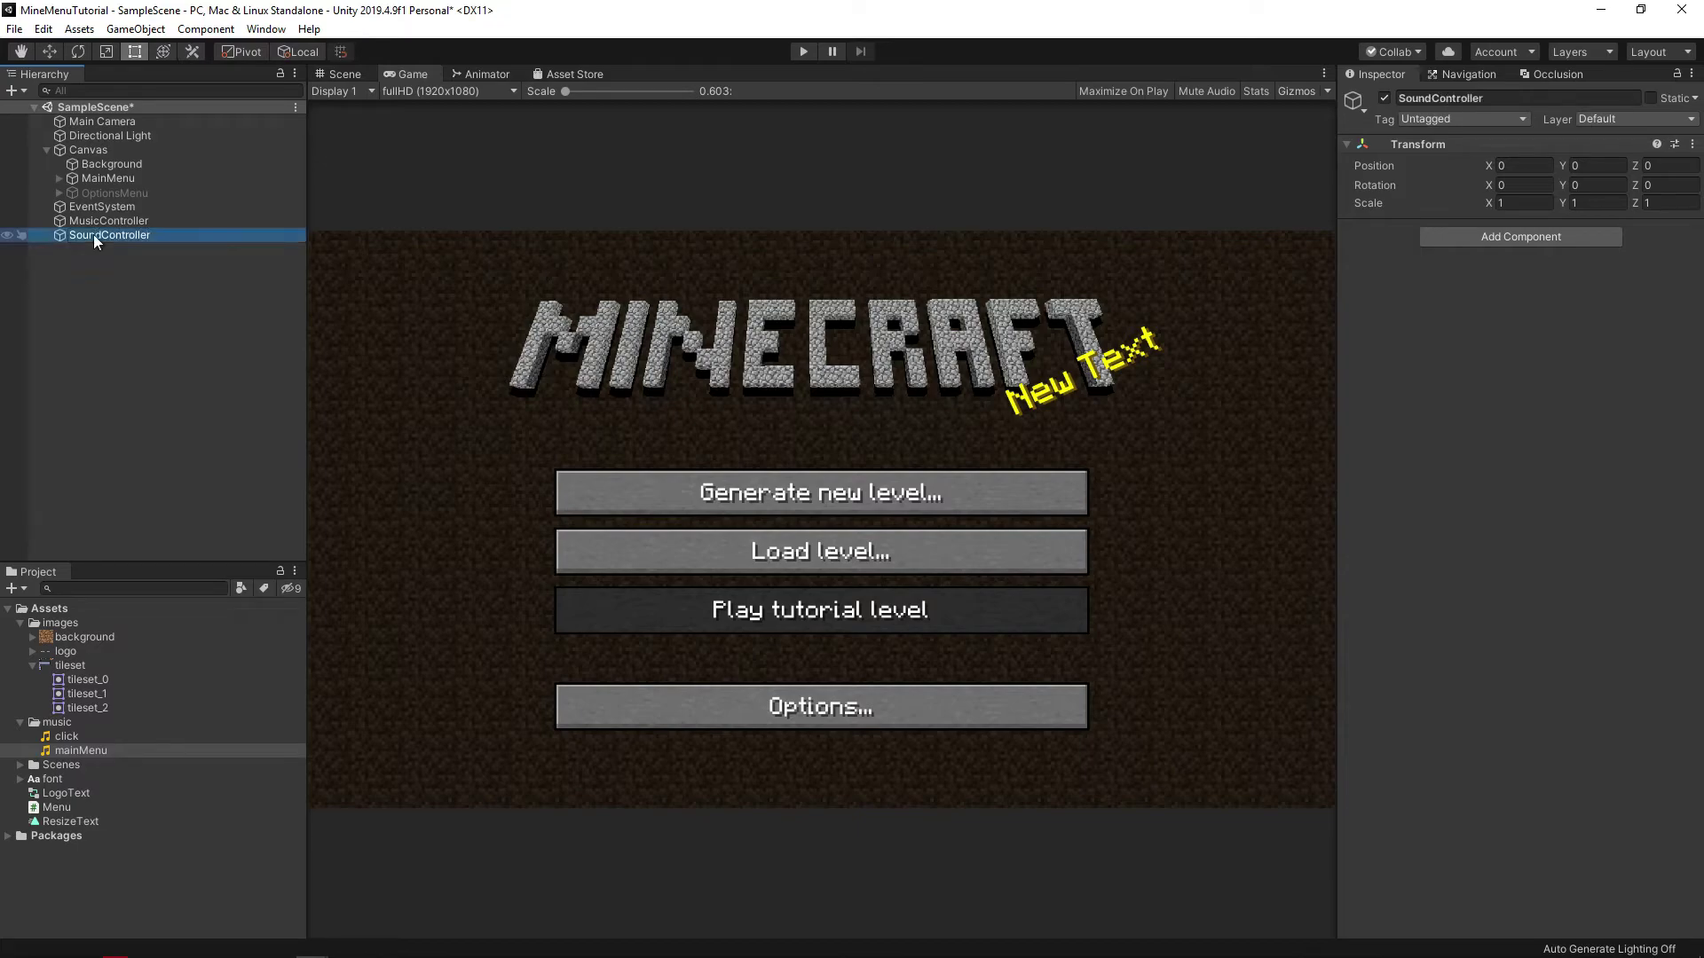
click(1521, 236)
click(1498, 278)
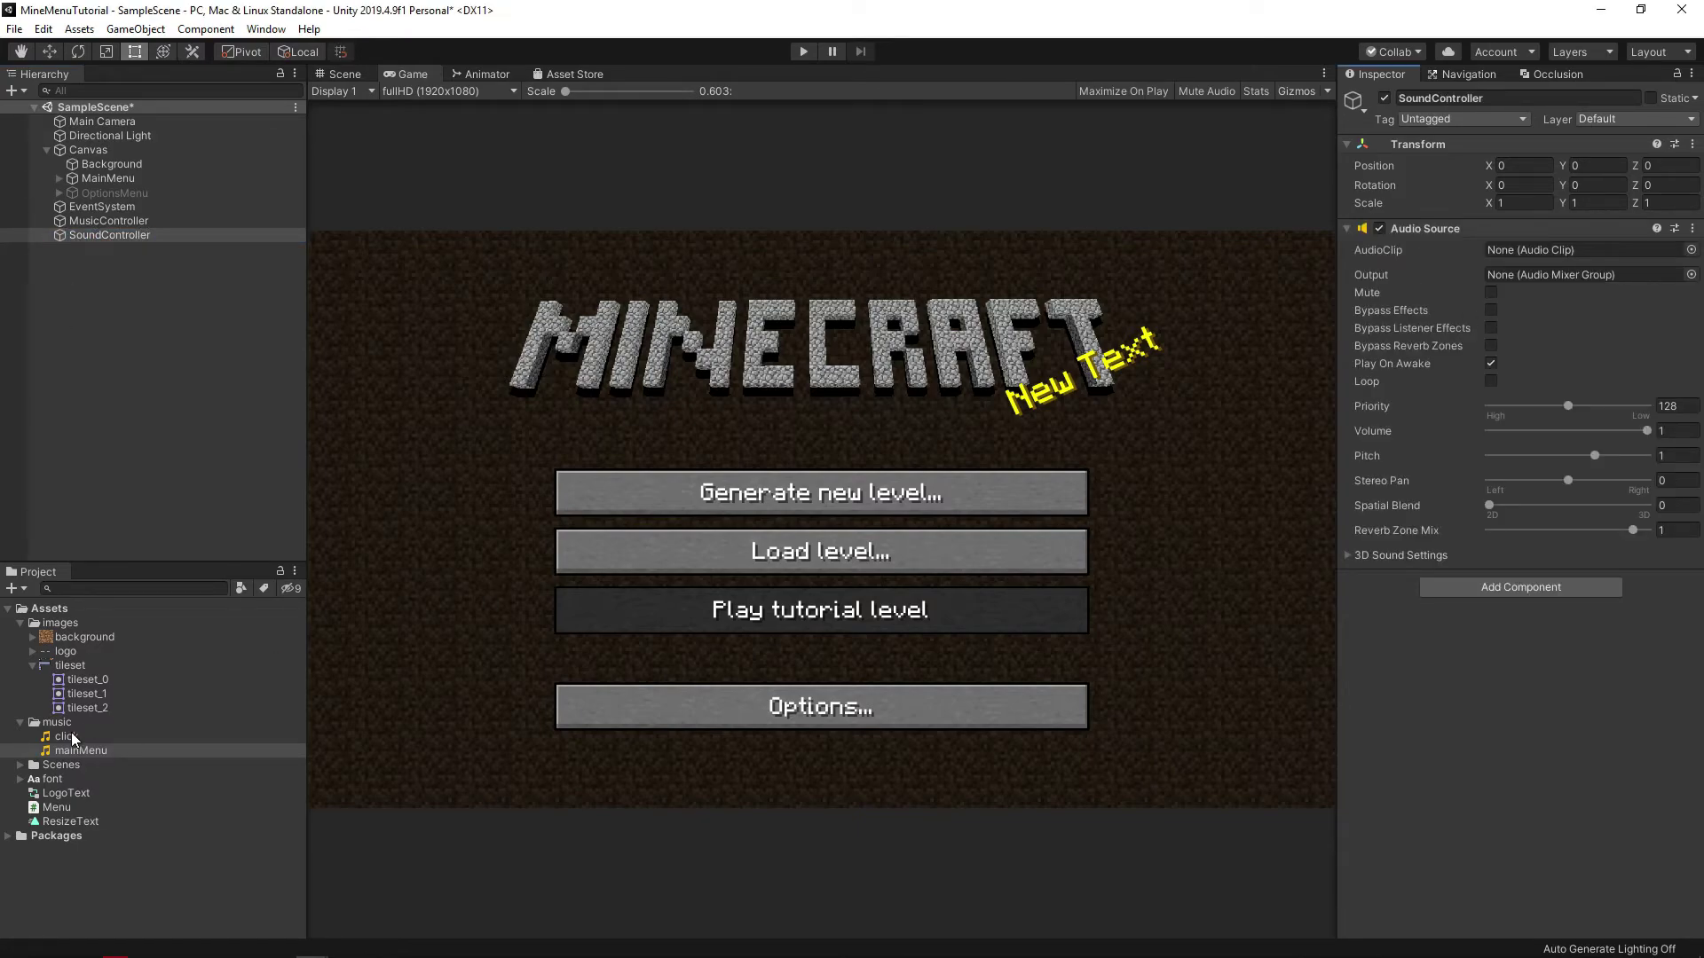
Assign the click clip to SoundController's Audio Source and turn off Play On Awake.
drag(66, 737, 1498, 254)
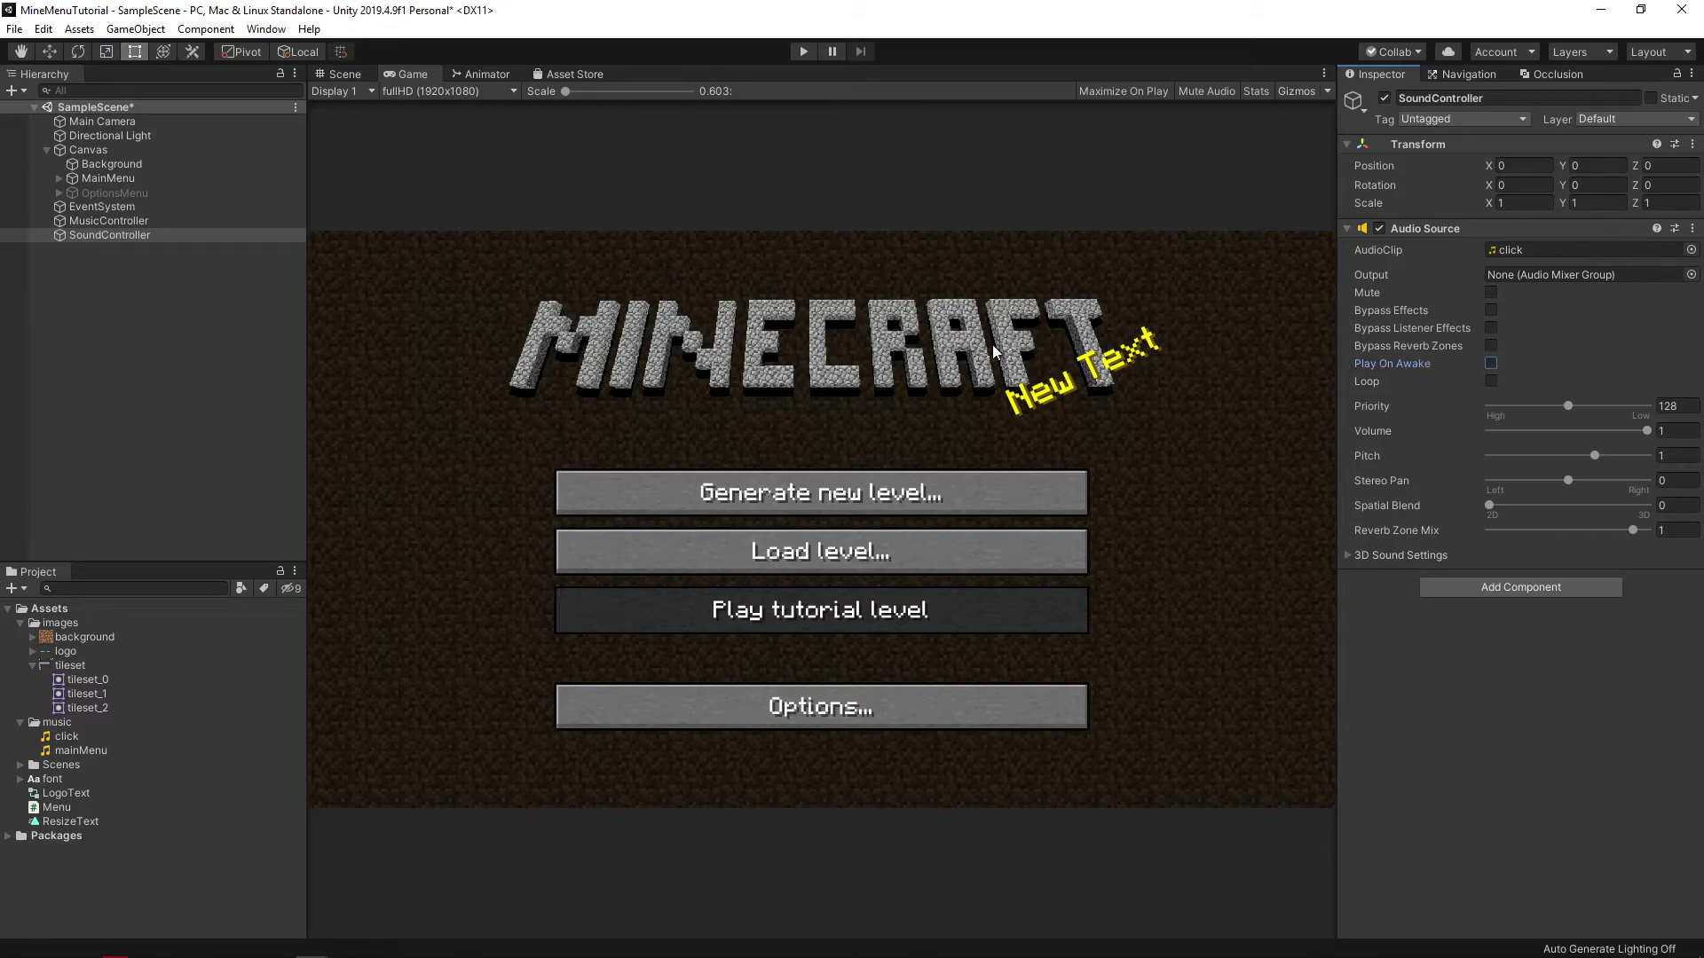
Select all buttons in MainMenu and OptionsMenu and add an On Click event calling AudioSource.Play on SoundController.
click(60, 179)
click(59, 277)
click(123, 434)
ctrl+click(120, 406)
ctrl+click(114, 392)
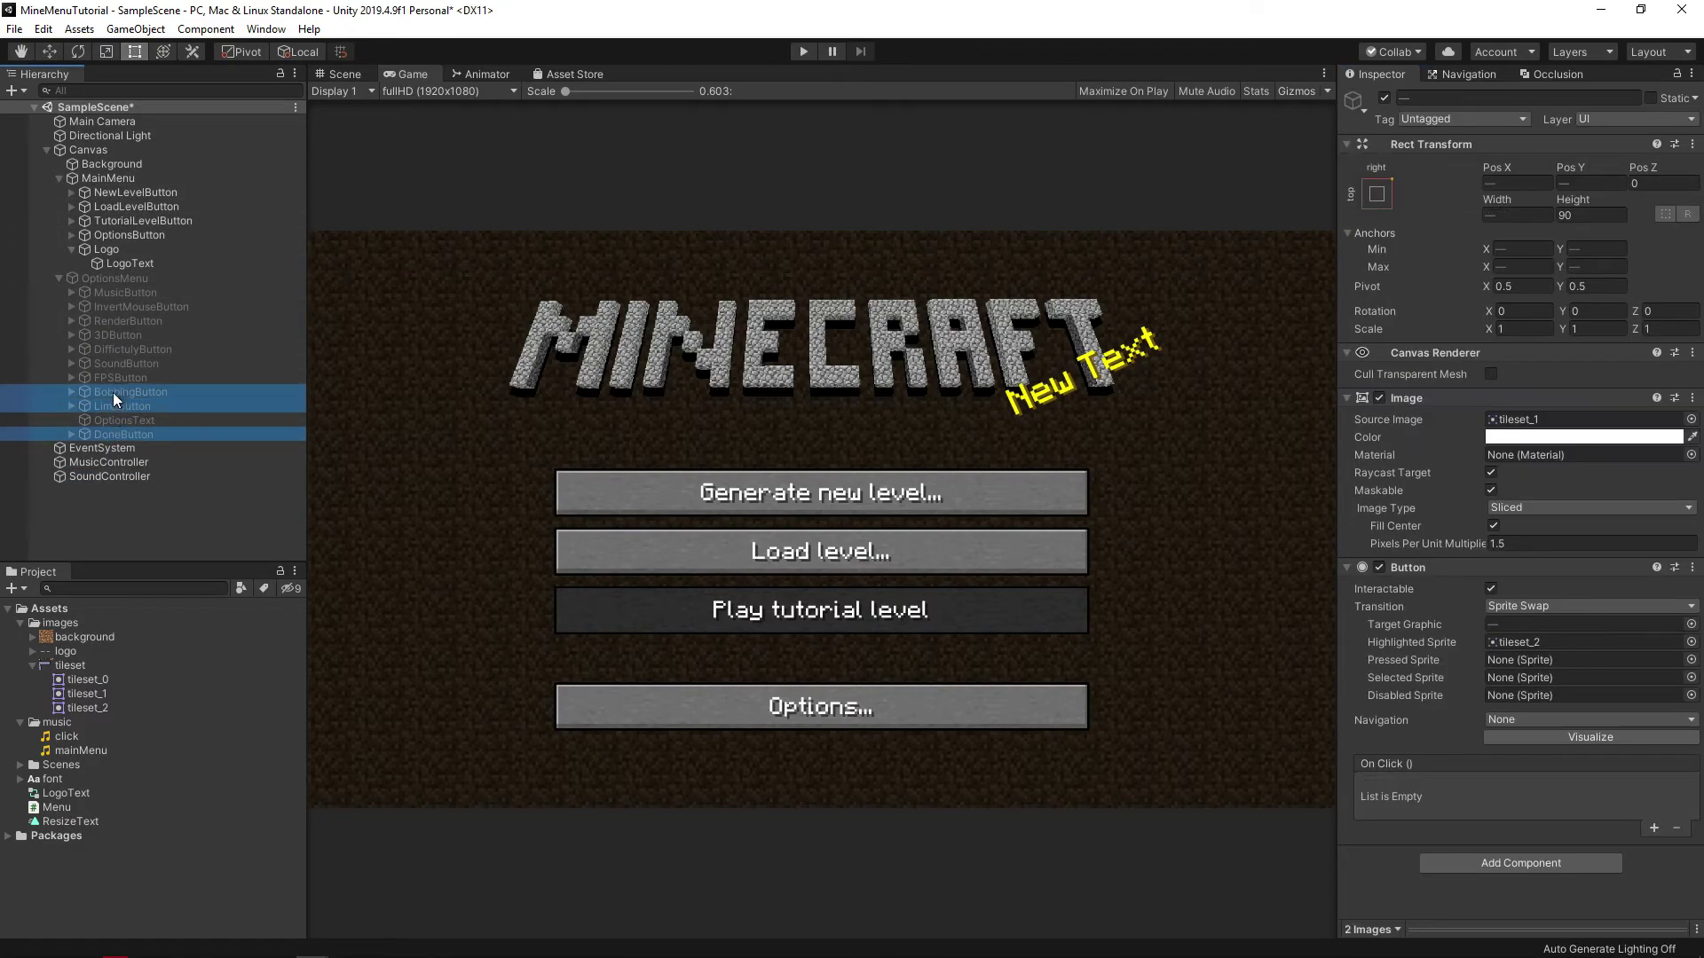
ctrl+click(115, 377)
ctrl+click(117, 349)
ctrl+click(120, 321)
ctrl+click(121, 306)
ctrl+click(123, 292)
ctrl+click(126, 235)
ctrl+click(131, 221)
ctrl+click(135, 194)
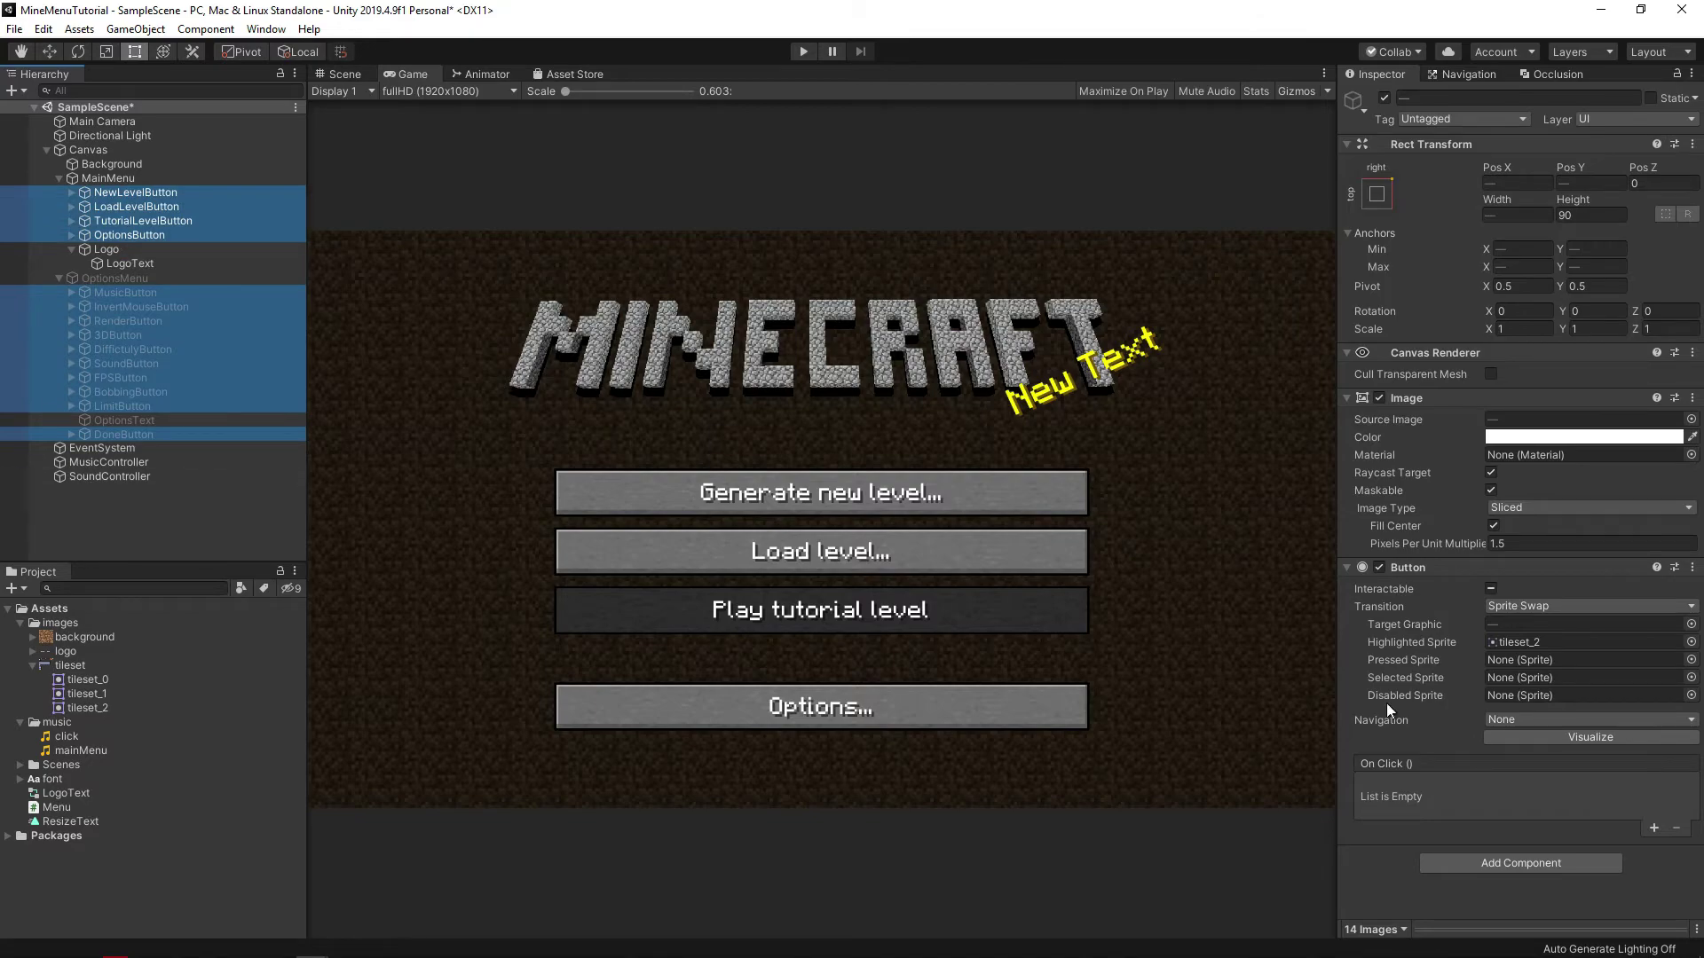
click(1654, 828)
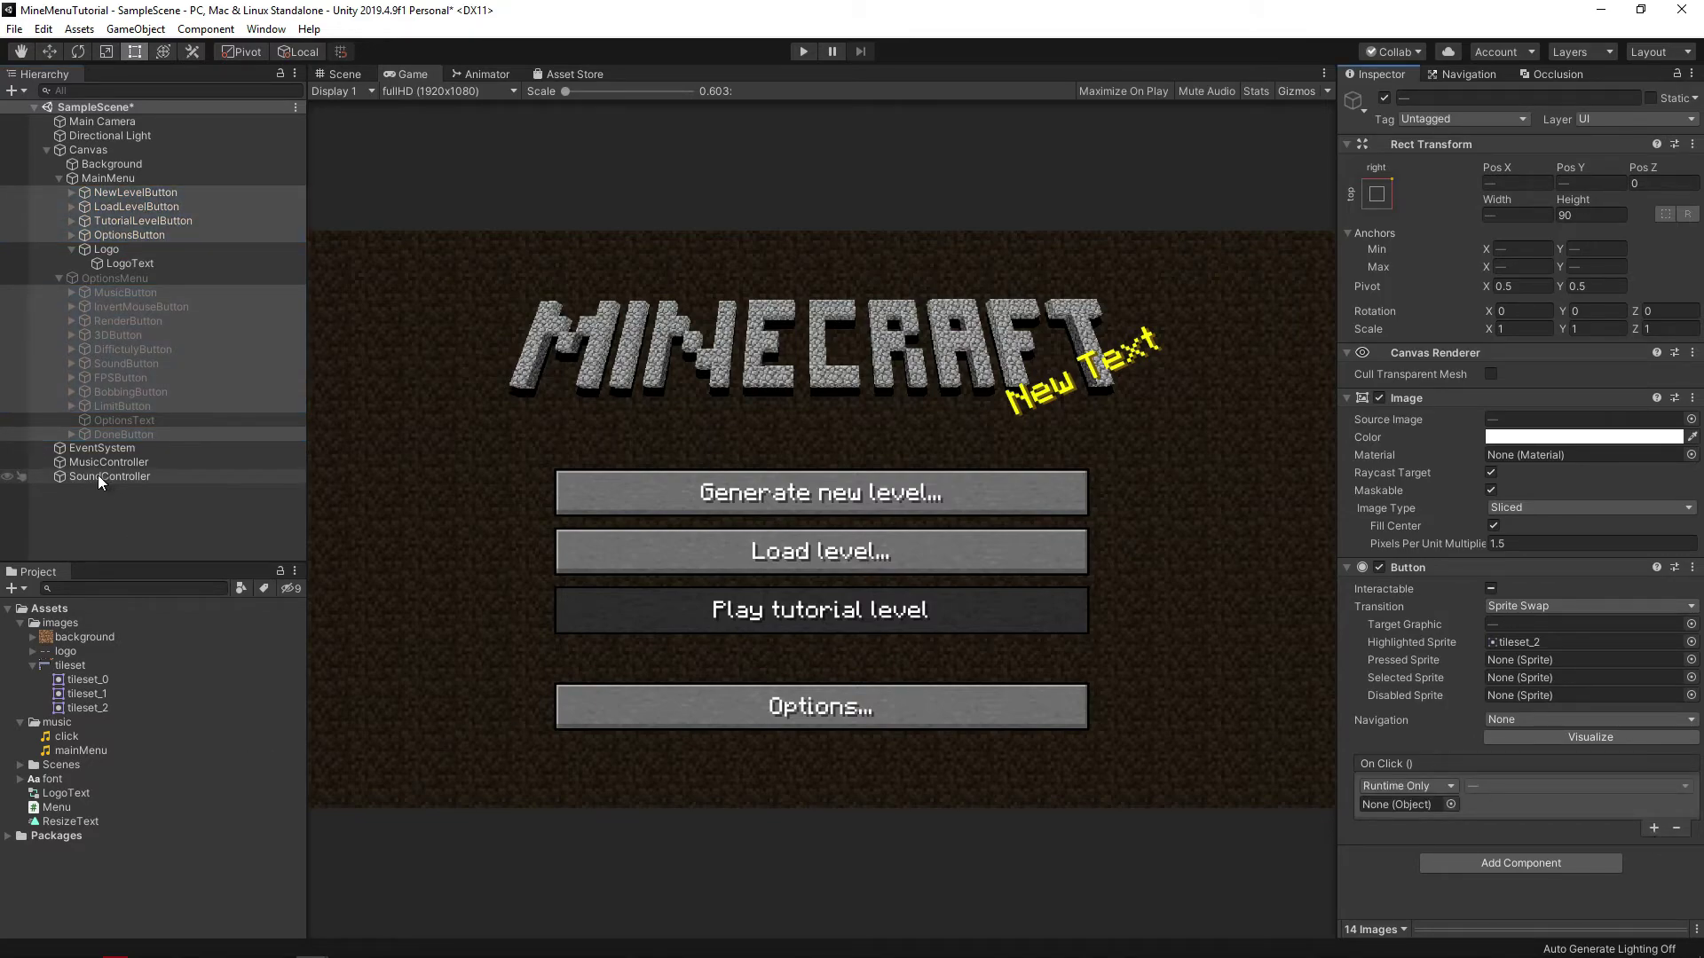
drag(98, 475, 1378, 804)
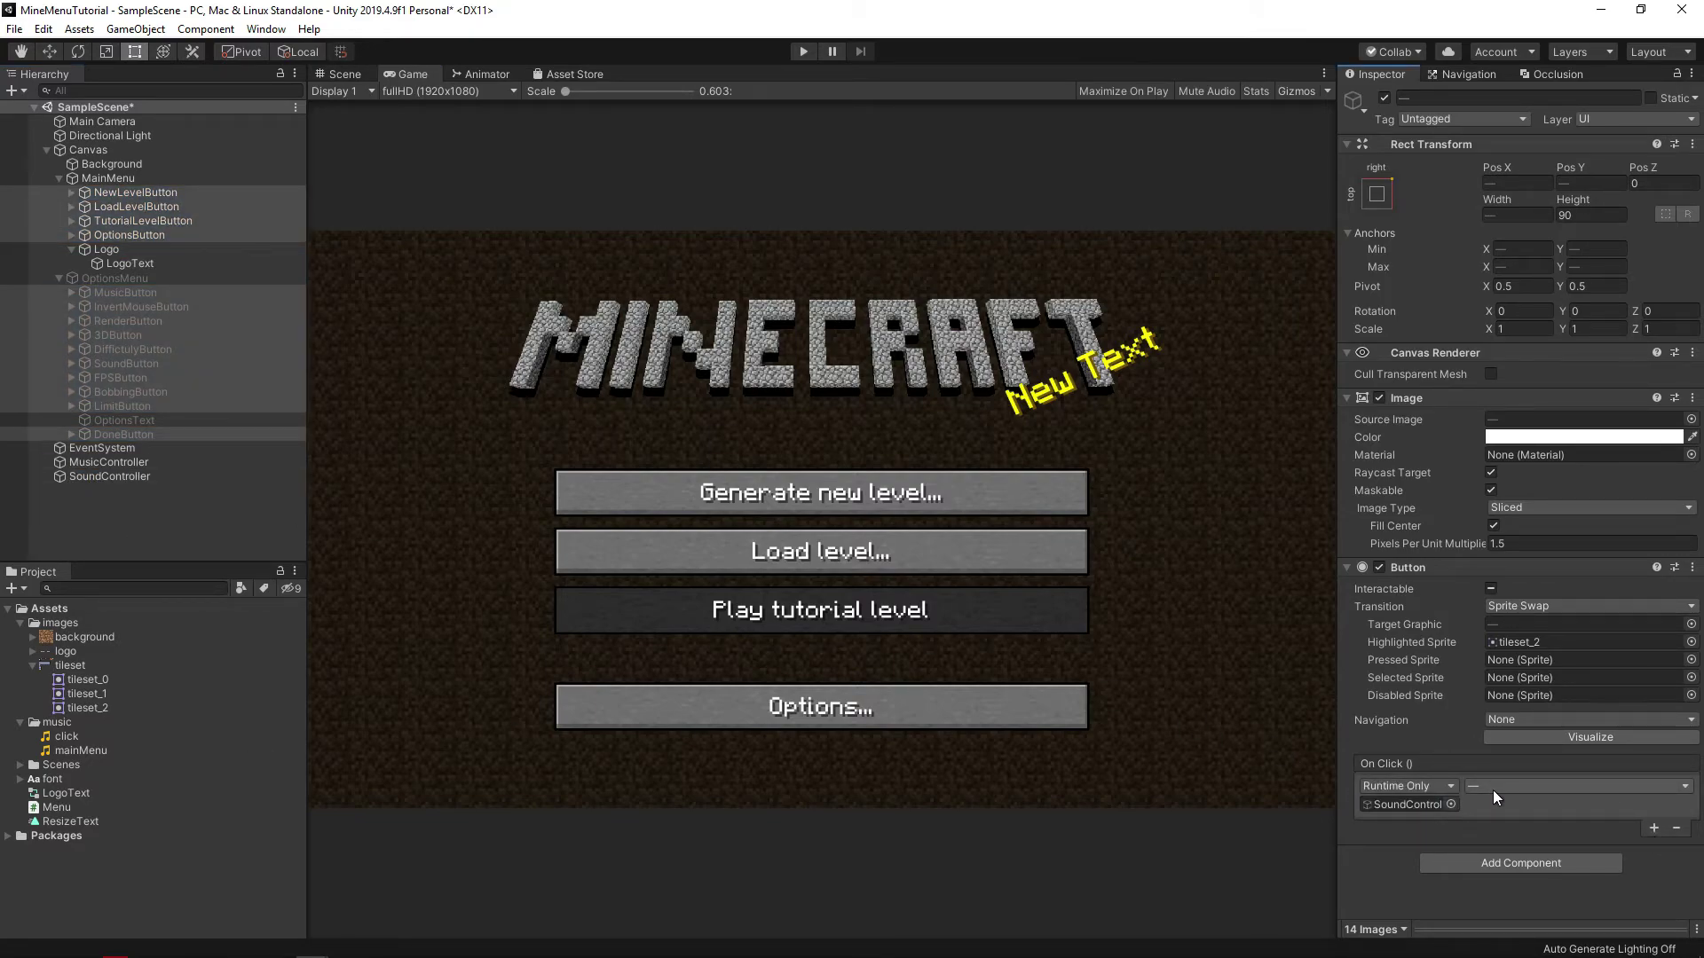
click(1493, 790)
mouse_move(1515, 871)
click(1323, 756)
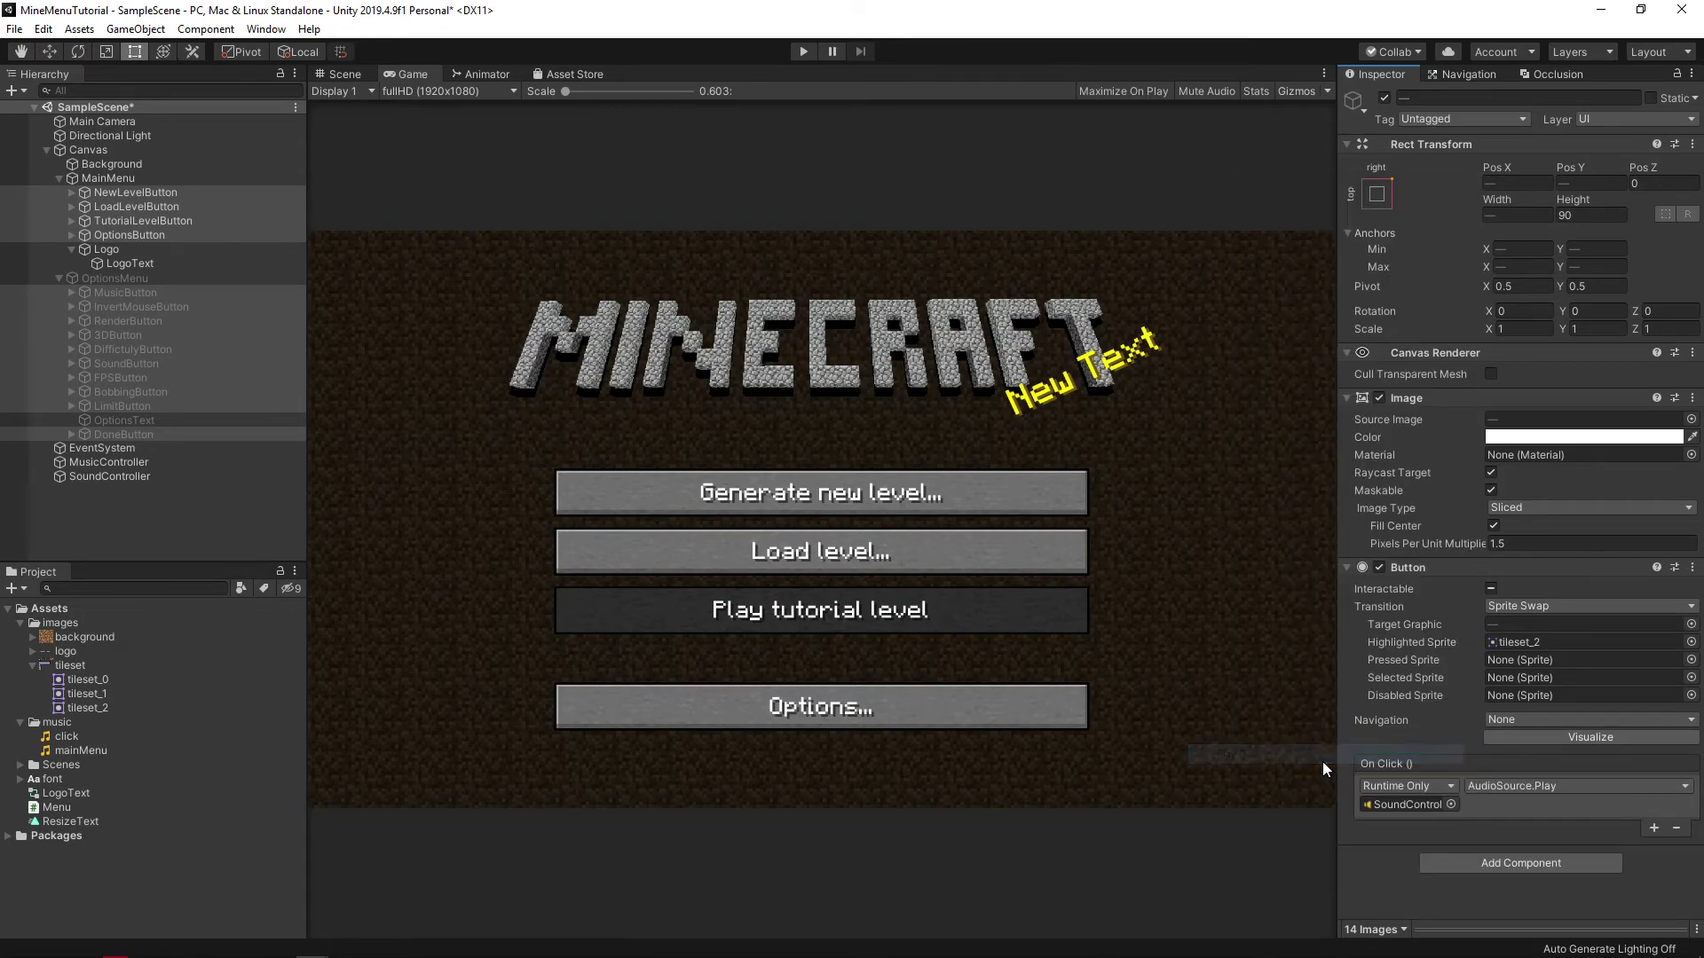
Run the scene, open the options menu and return to the main menu to test the button click sound.
click(163, 436)
key(ctrl+p)
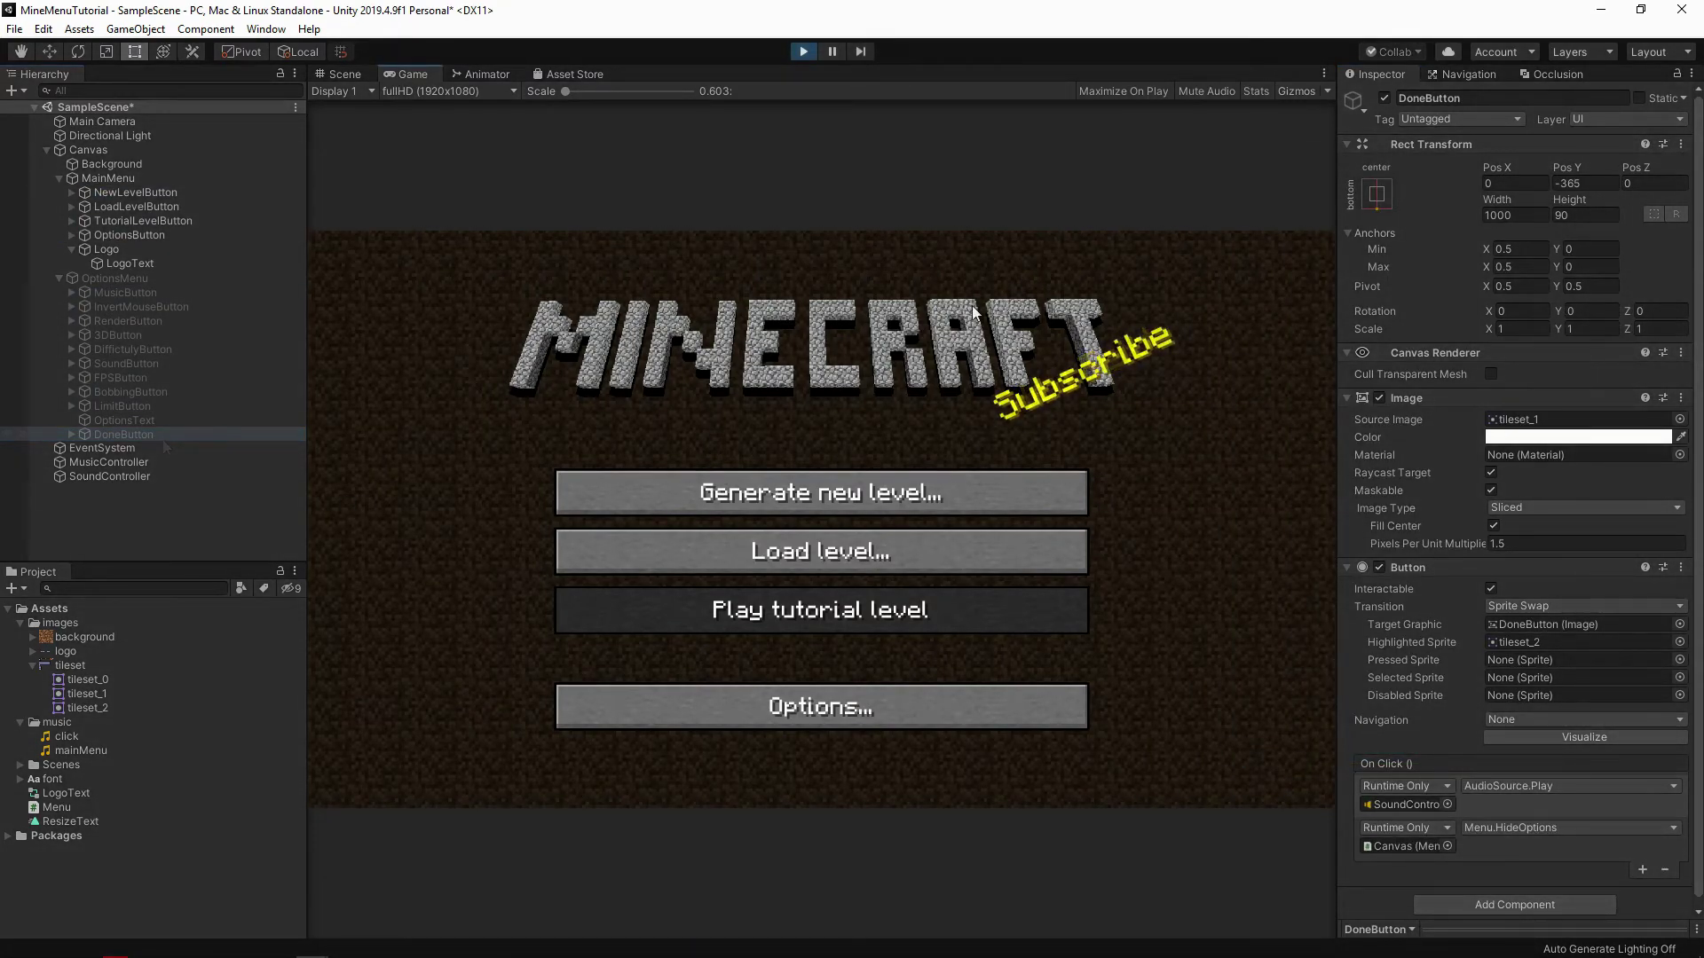
click(939, 455)
click(870, 708)
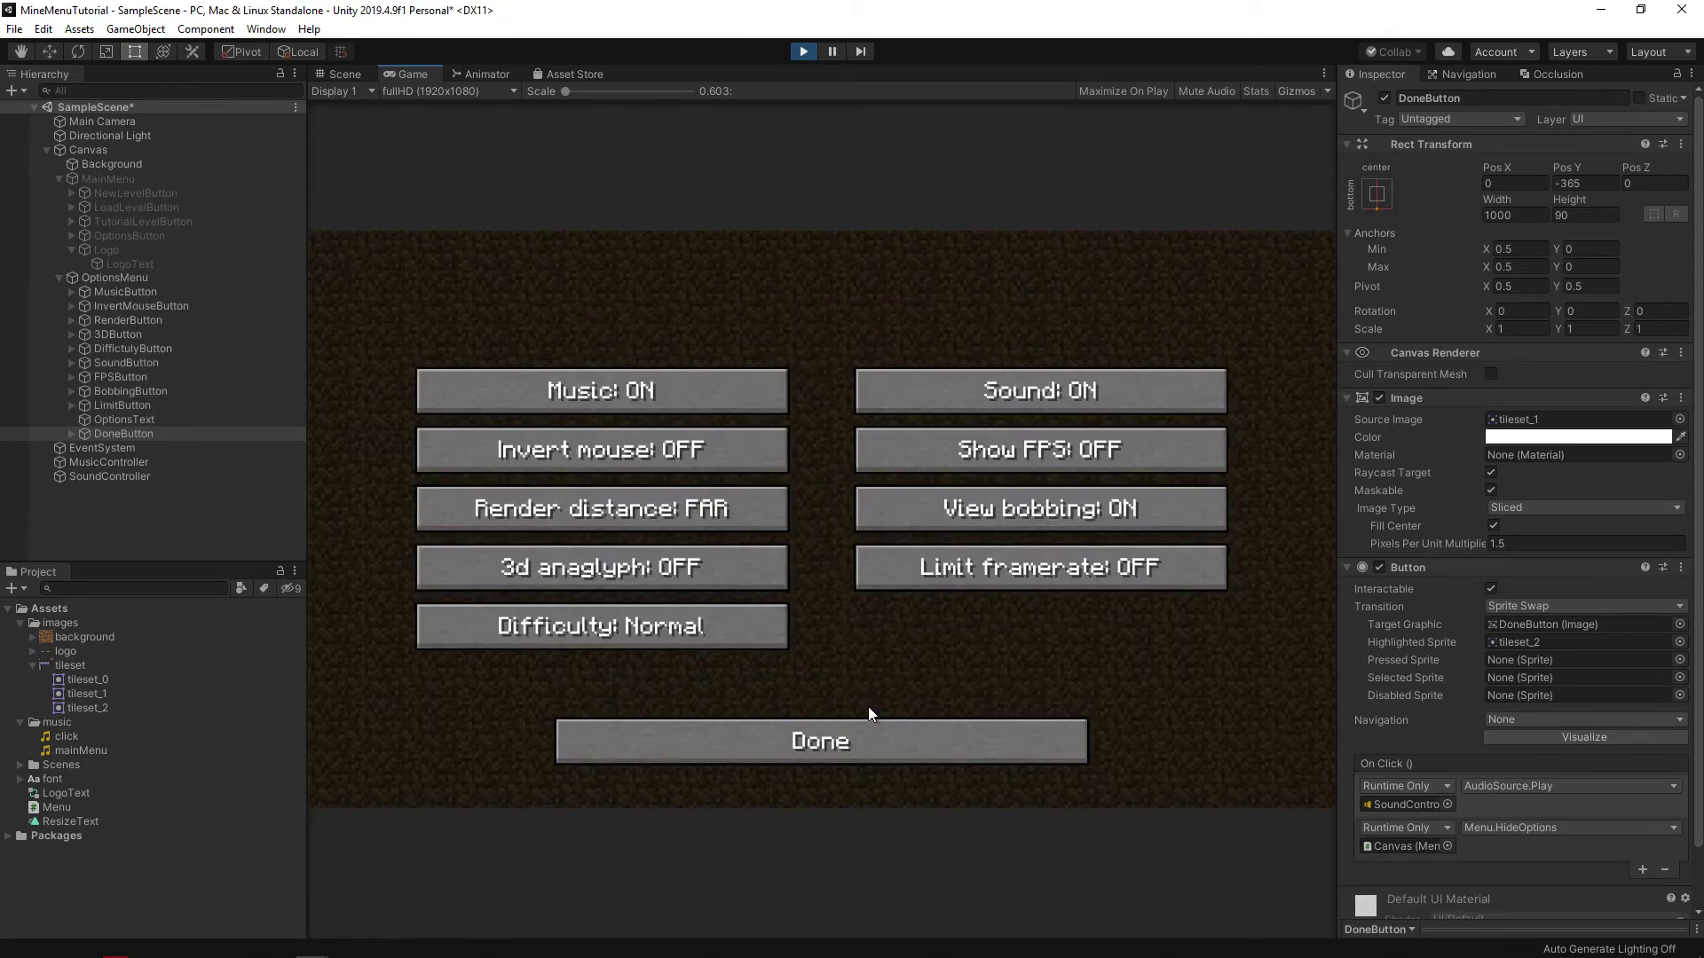
click(865, 728)
In the Menu script in the code editor, declare a public AudioSource musicSource and a public Text musicText below the labels array.
key(Return)
key(Return)
text(pu)
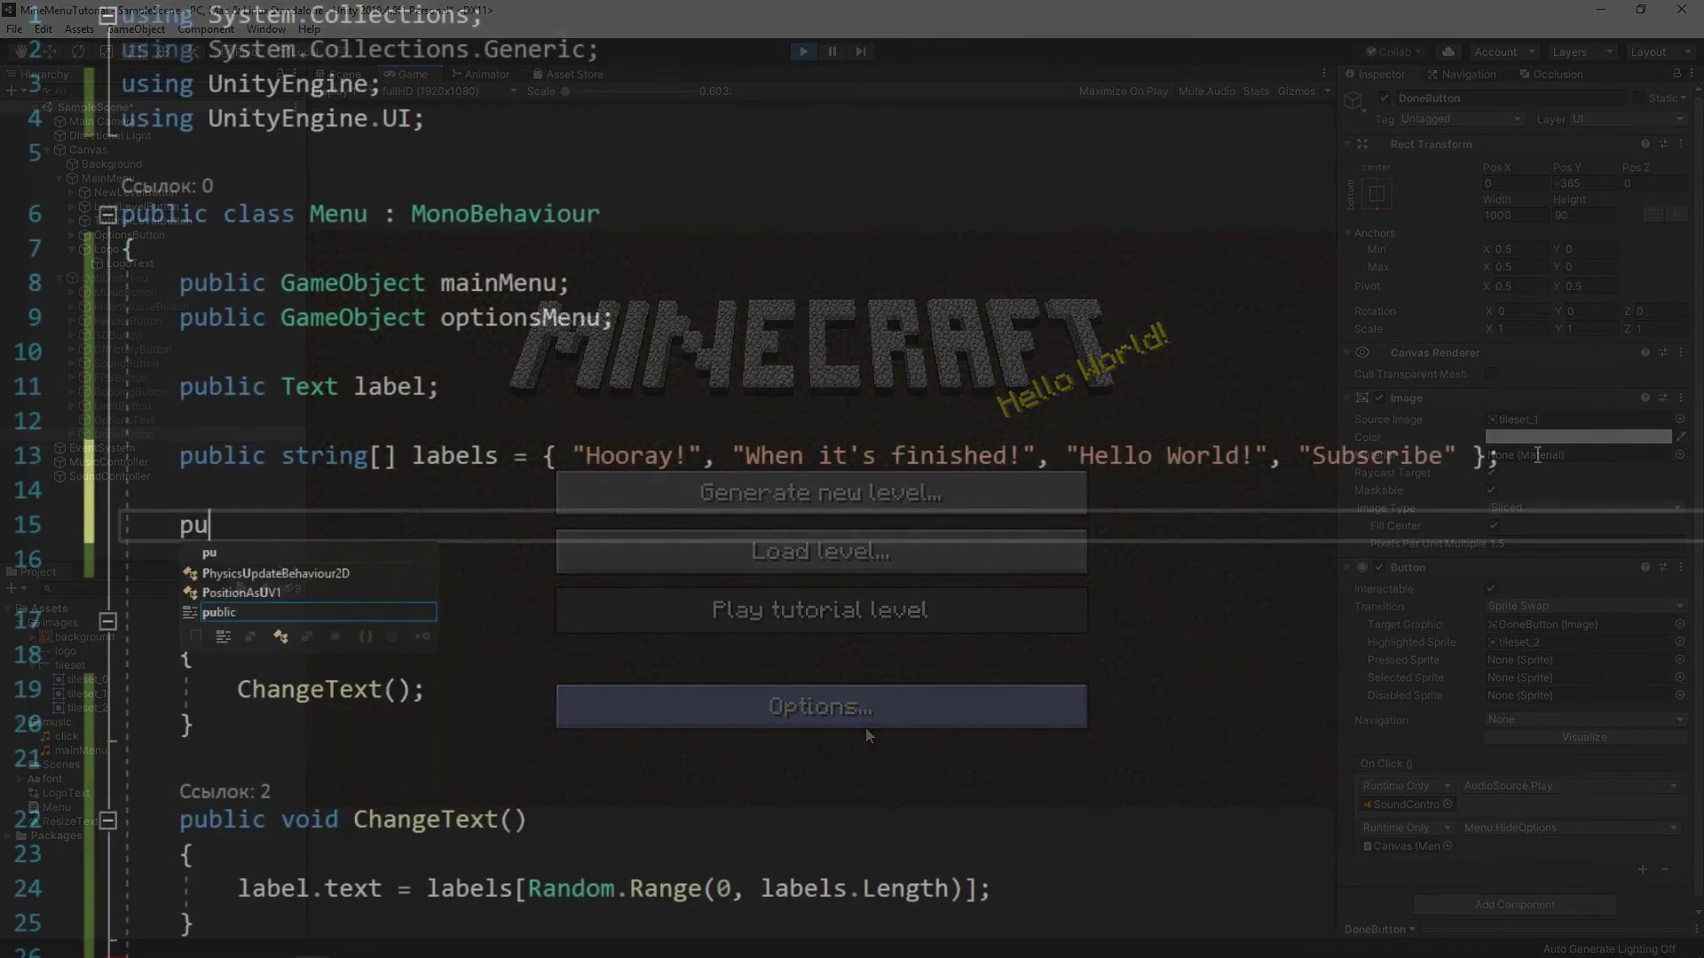
text(blic AudioSource )
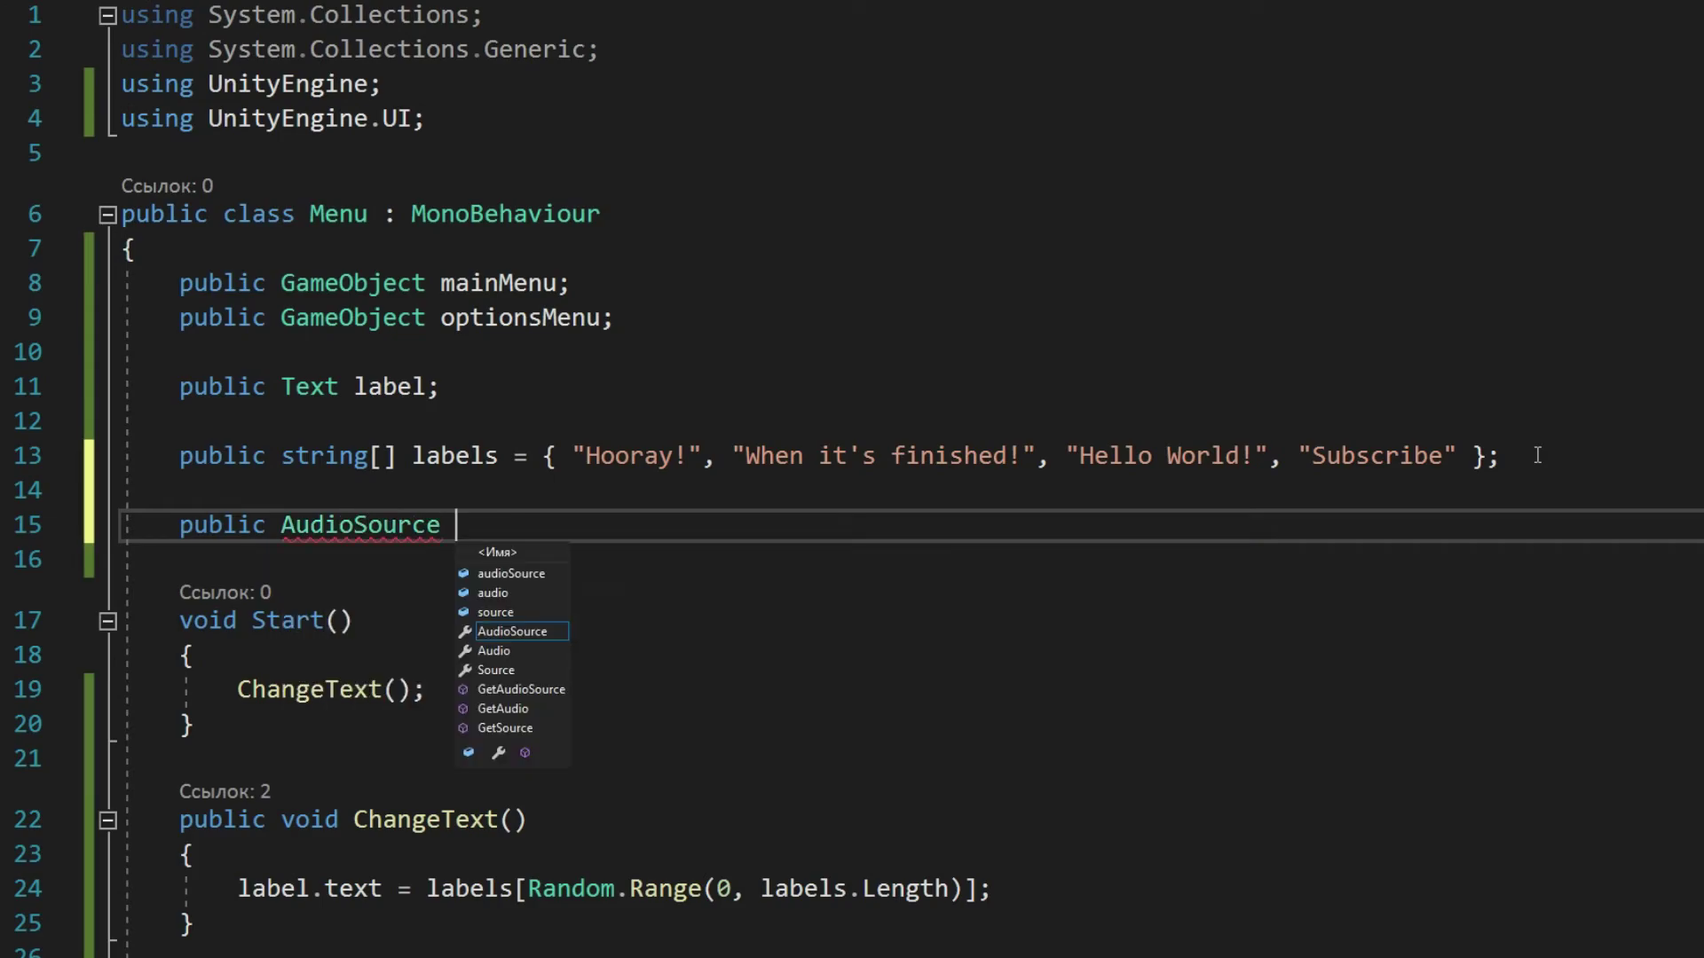
text(musicSource;)
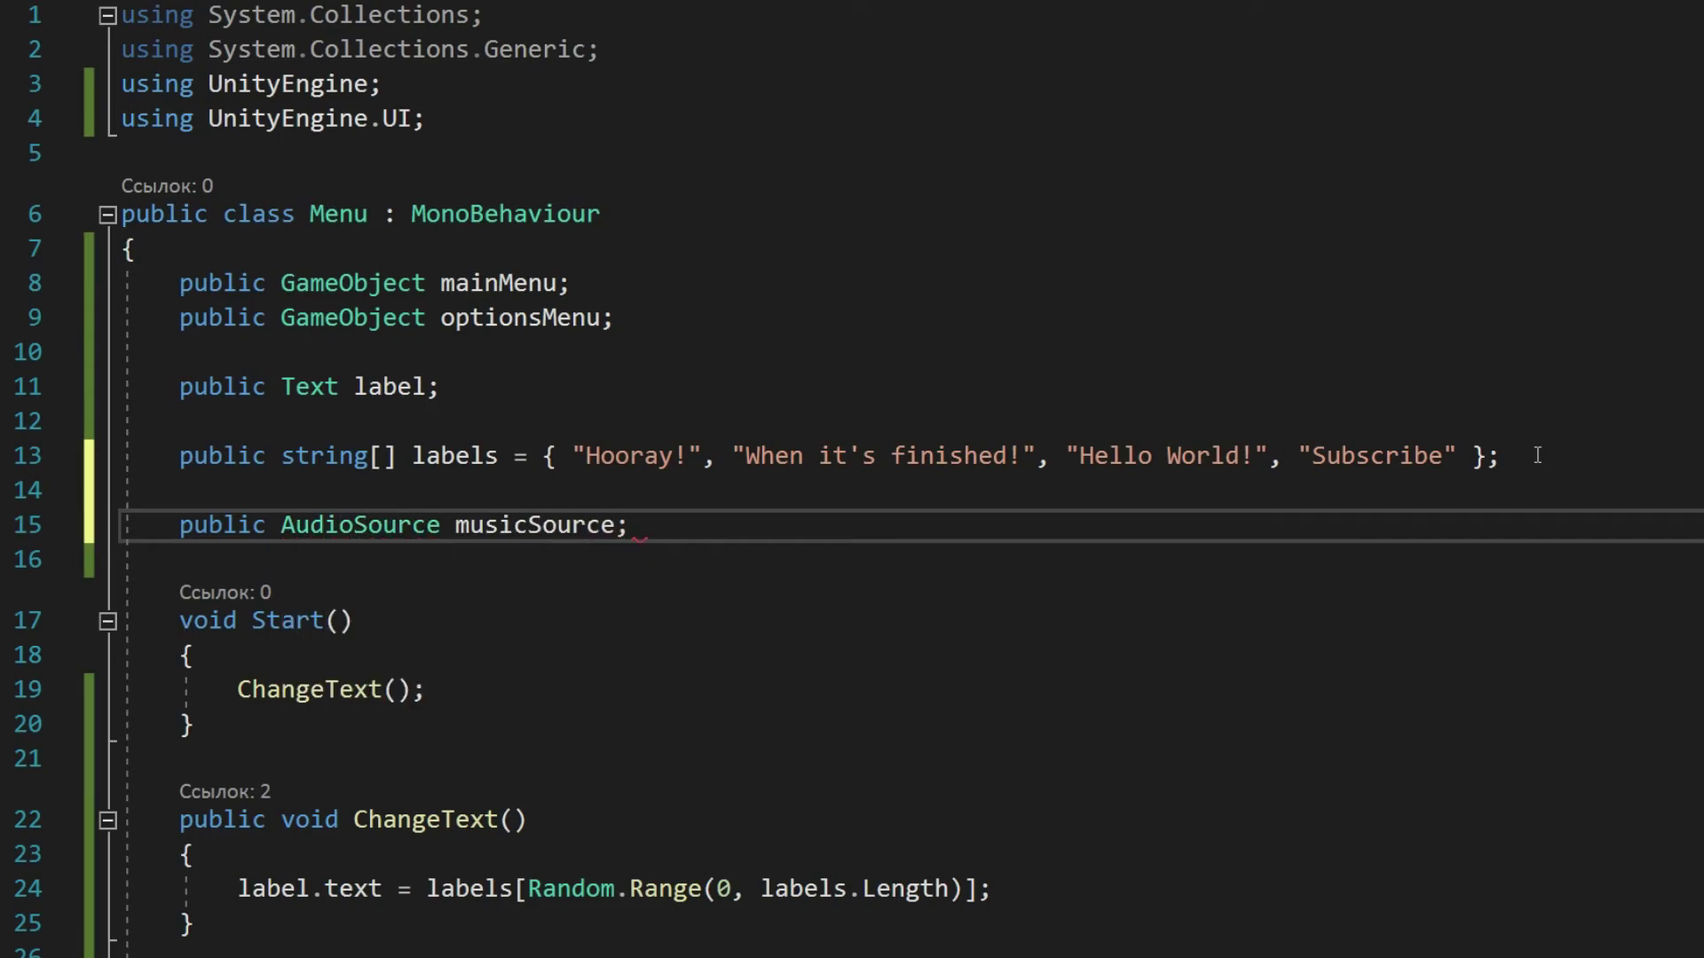
key(Return)
text(public Text mu)
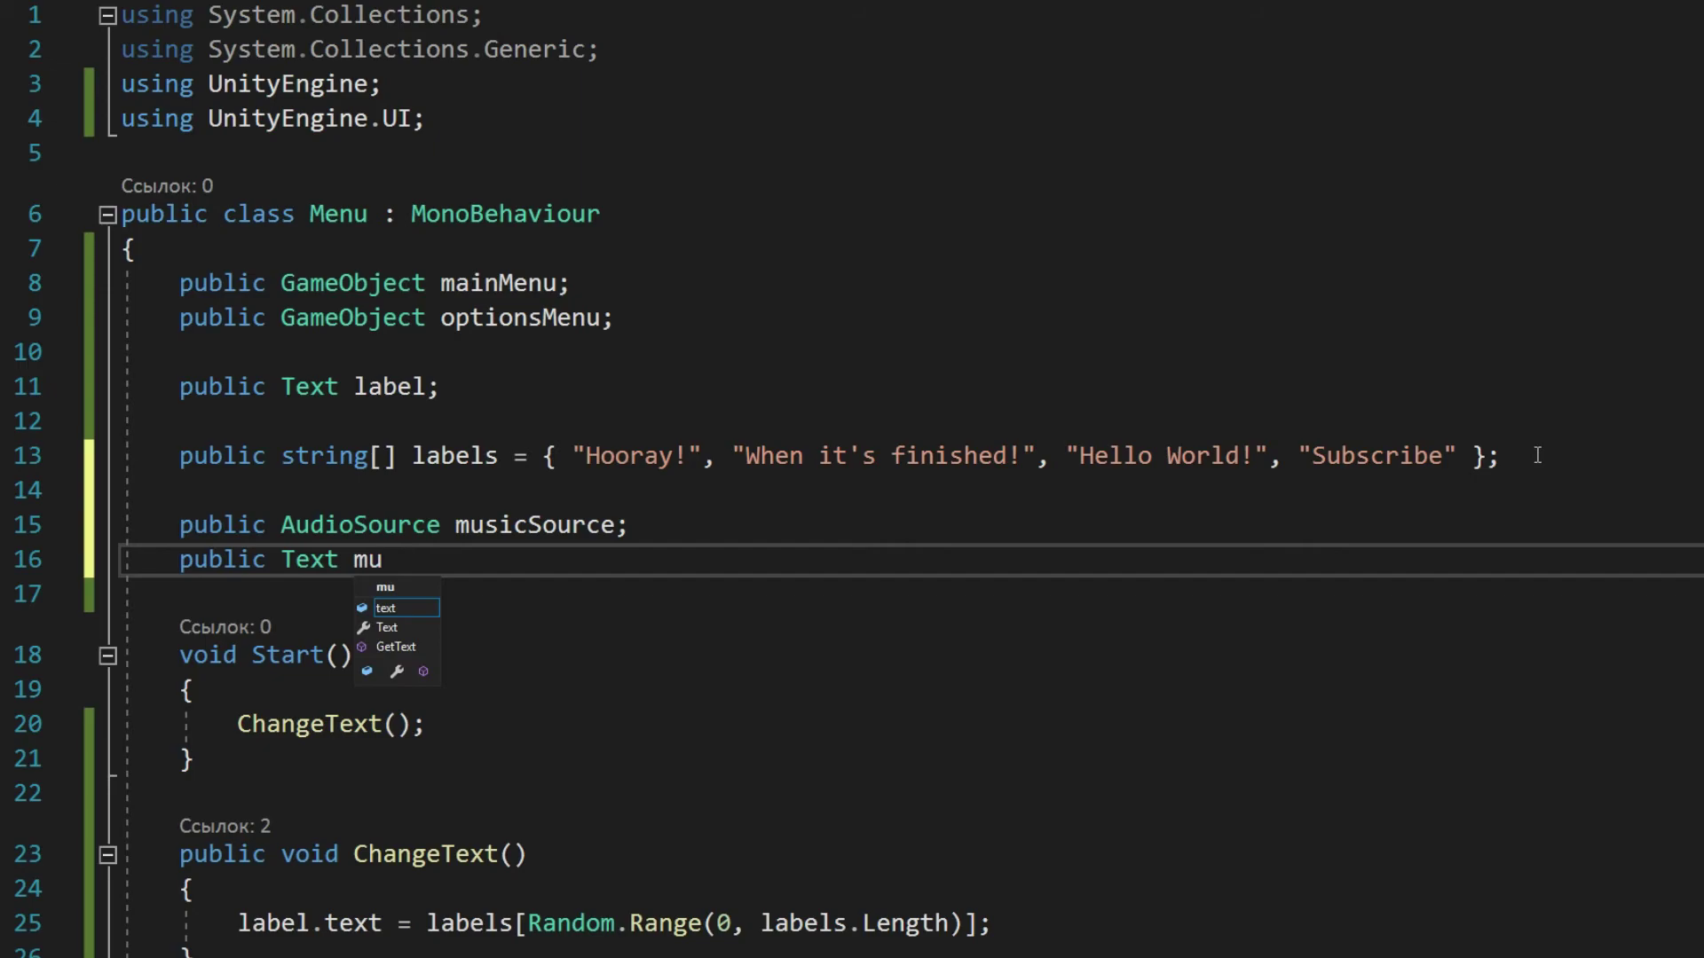
text(sicText;)
Declare a public AudioSource soundSource and a public Text soundText below the music fields.
key(Return)
key(Return)
text(public)
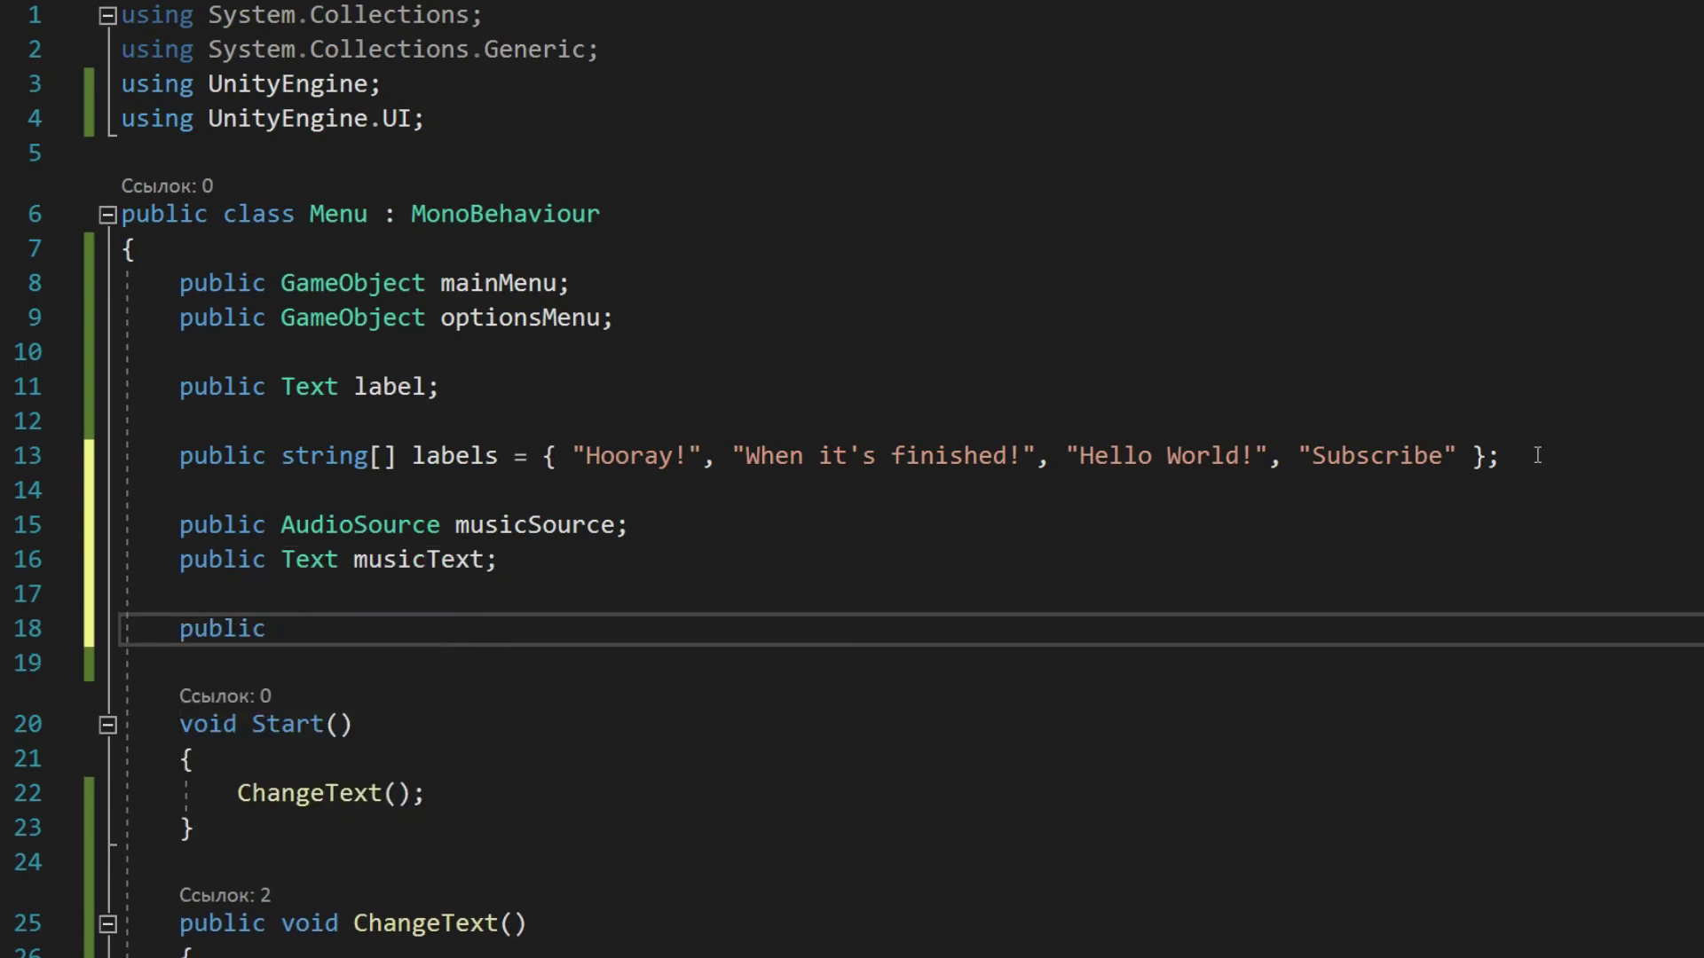
text( AudioSource soundSource;)
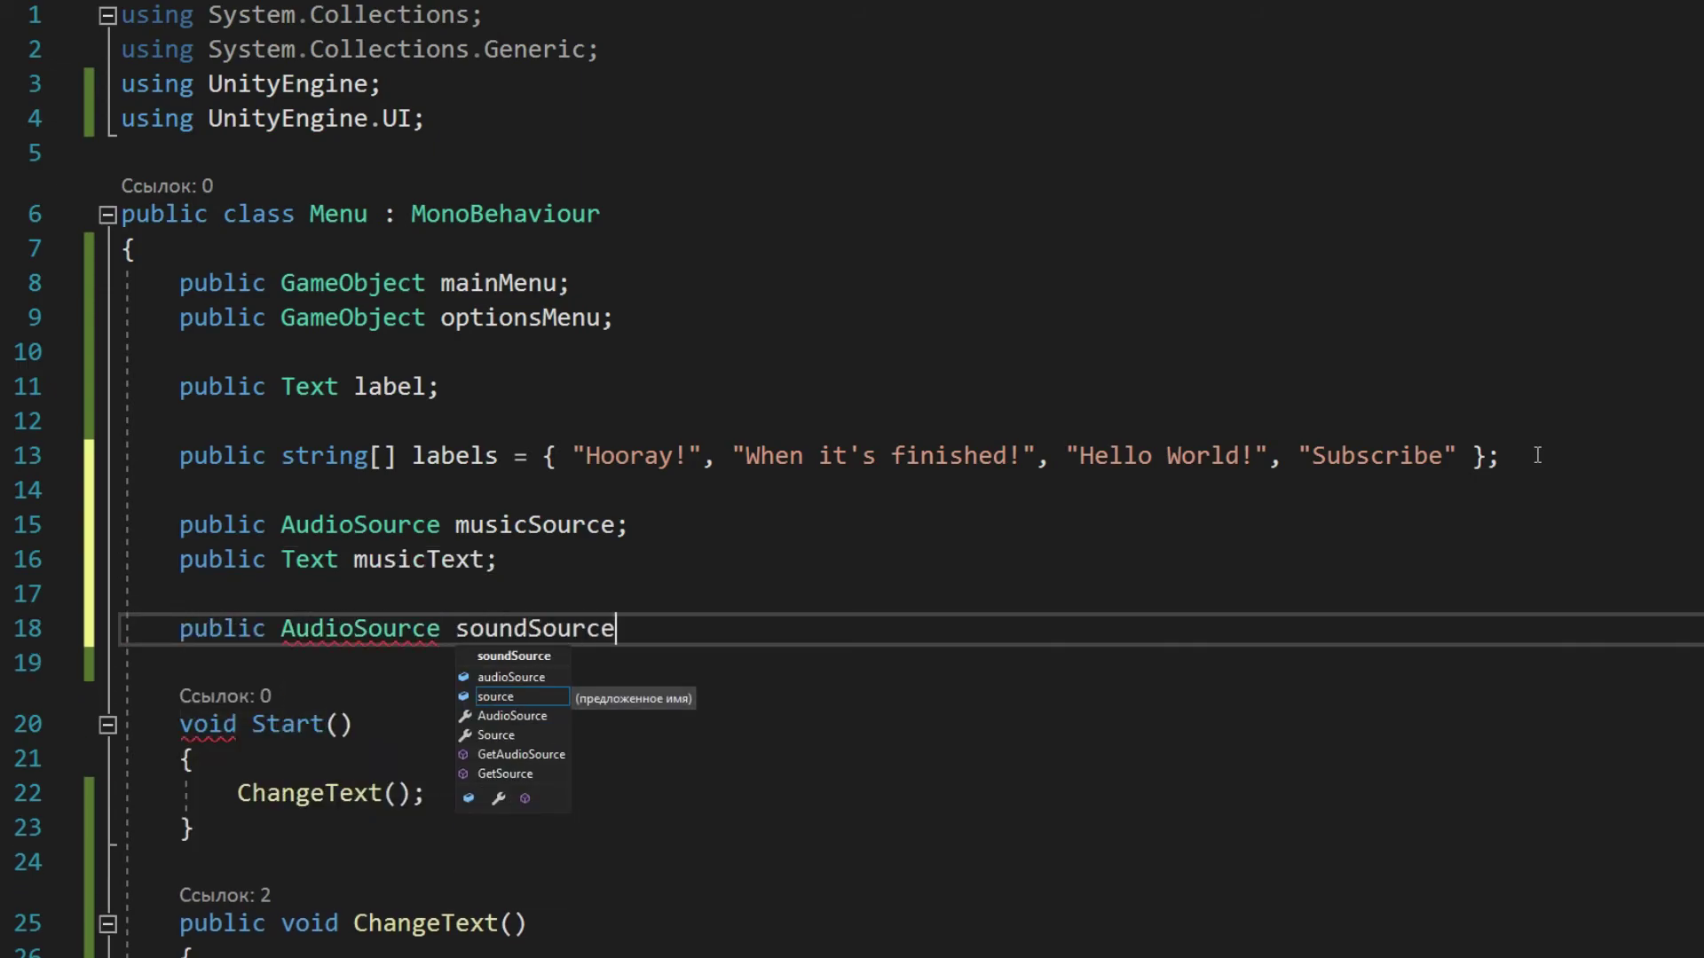
key(Return)
text(public Text soundText;)
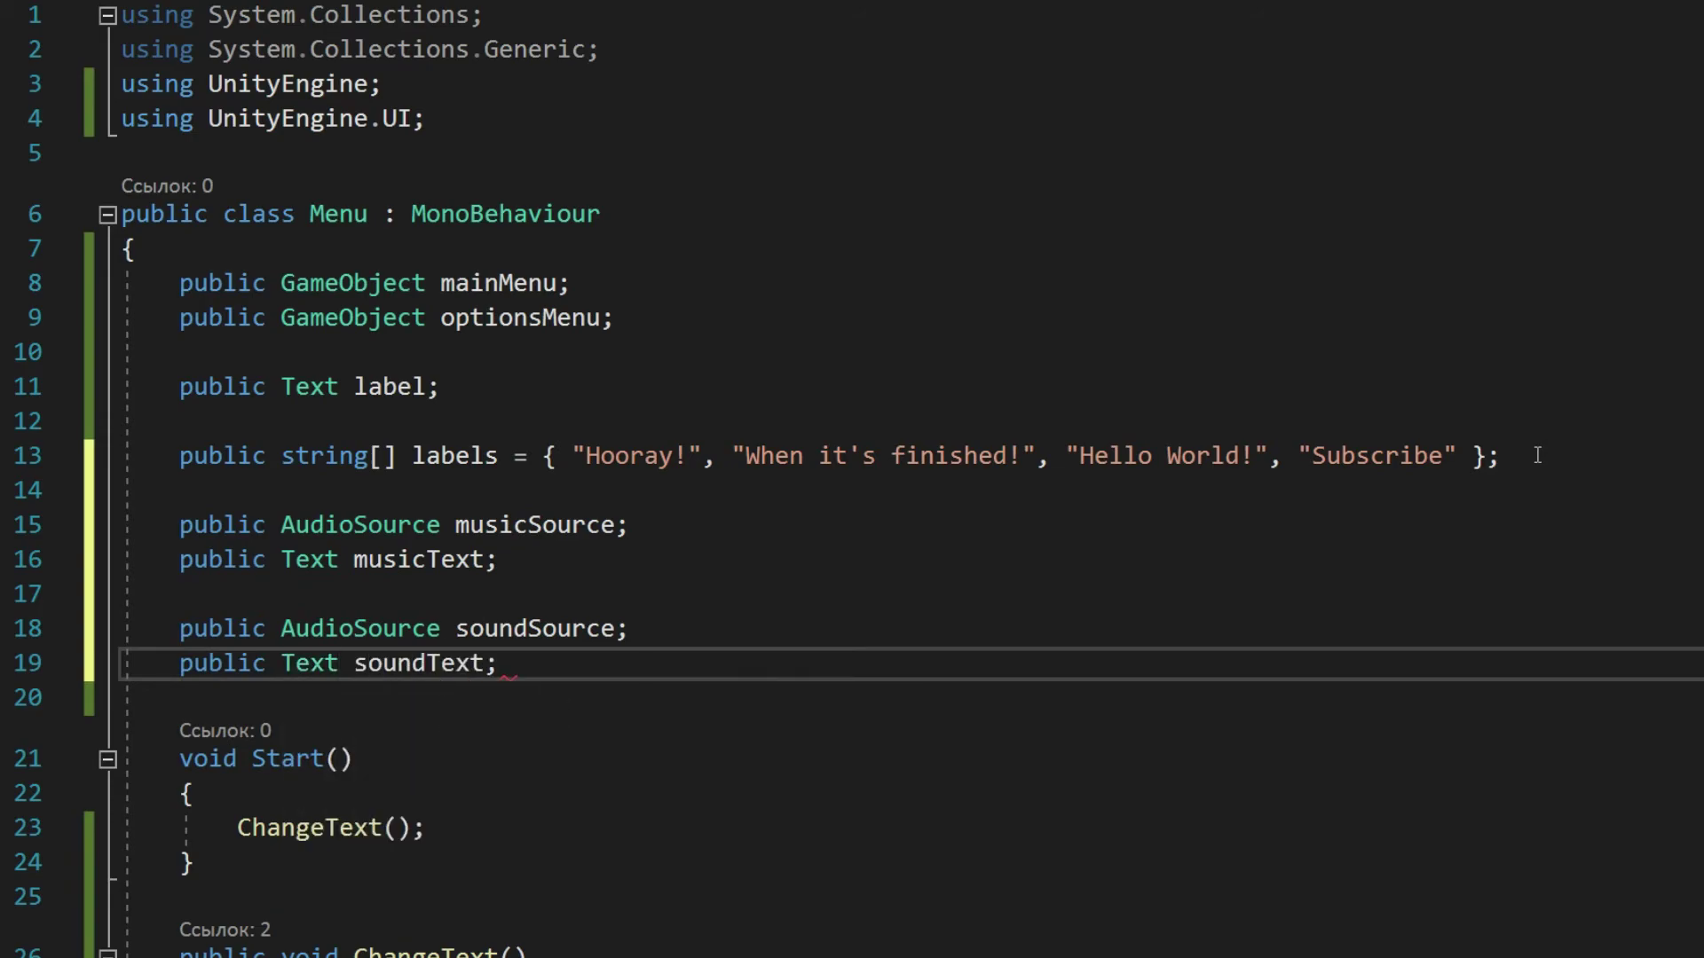
Add an empty public void SwitchMusic() method after HideOptions.
scroll(856, 578, down, 12)
click(320, 605)
key(Return)
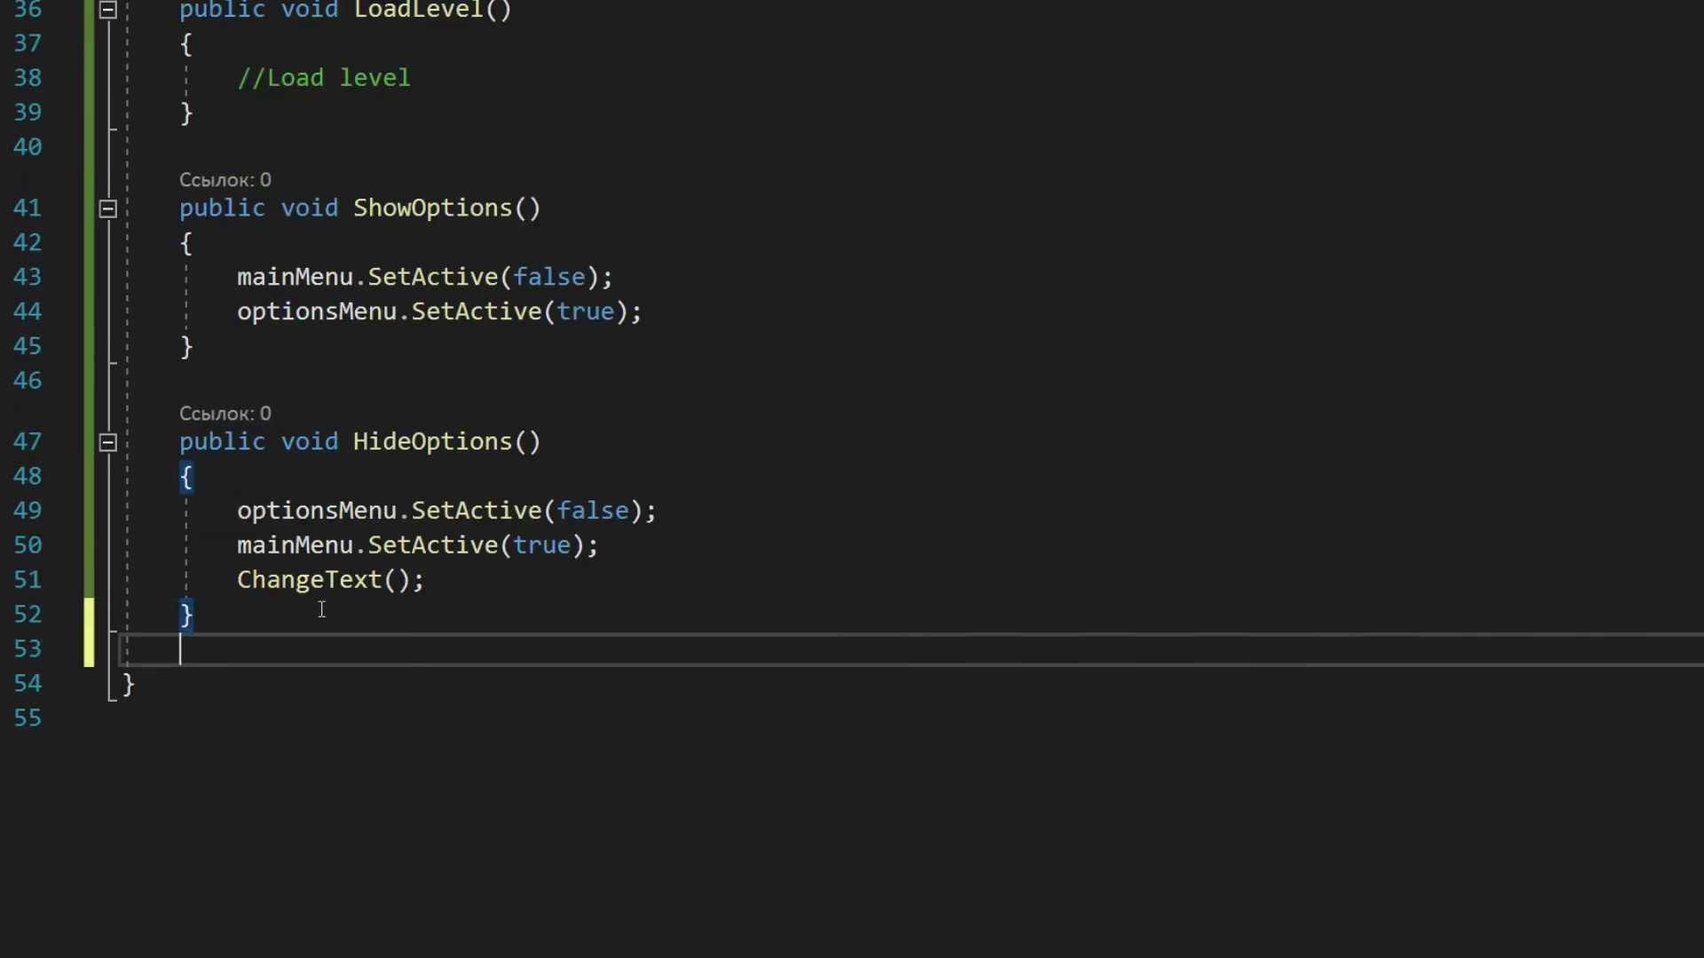
key(Return)
text(public void SwitchMusic())
key(Return)
text({)
key(Return)
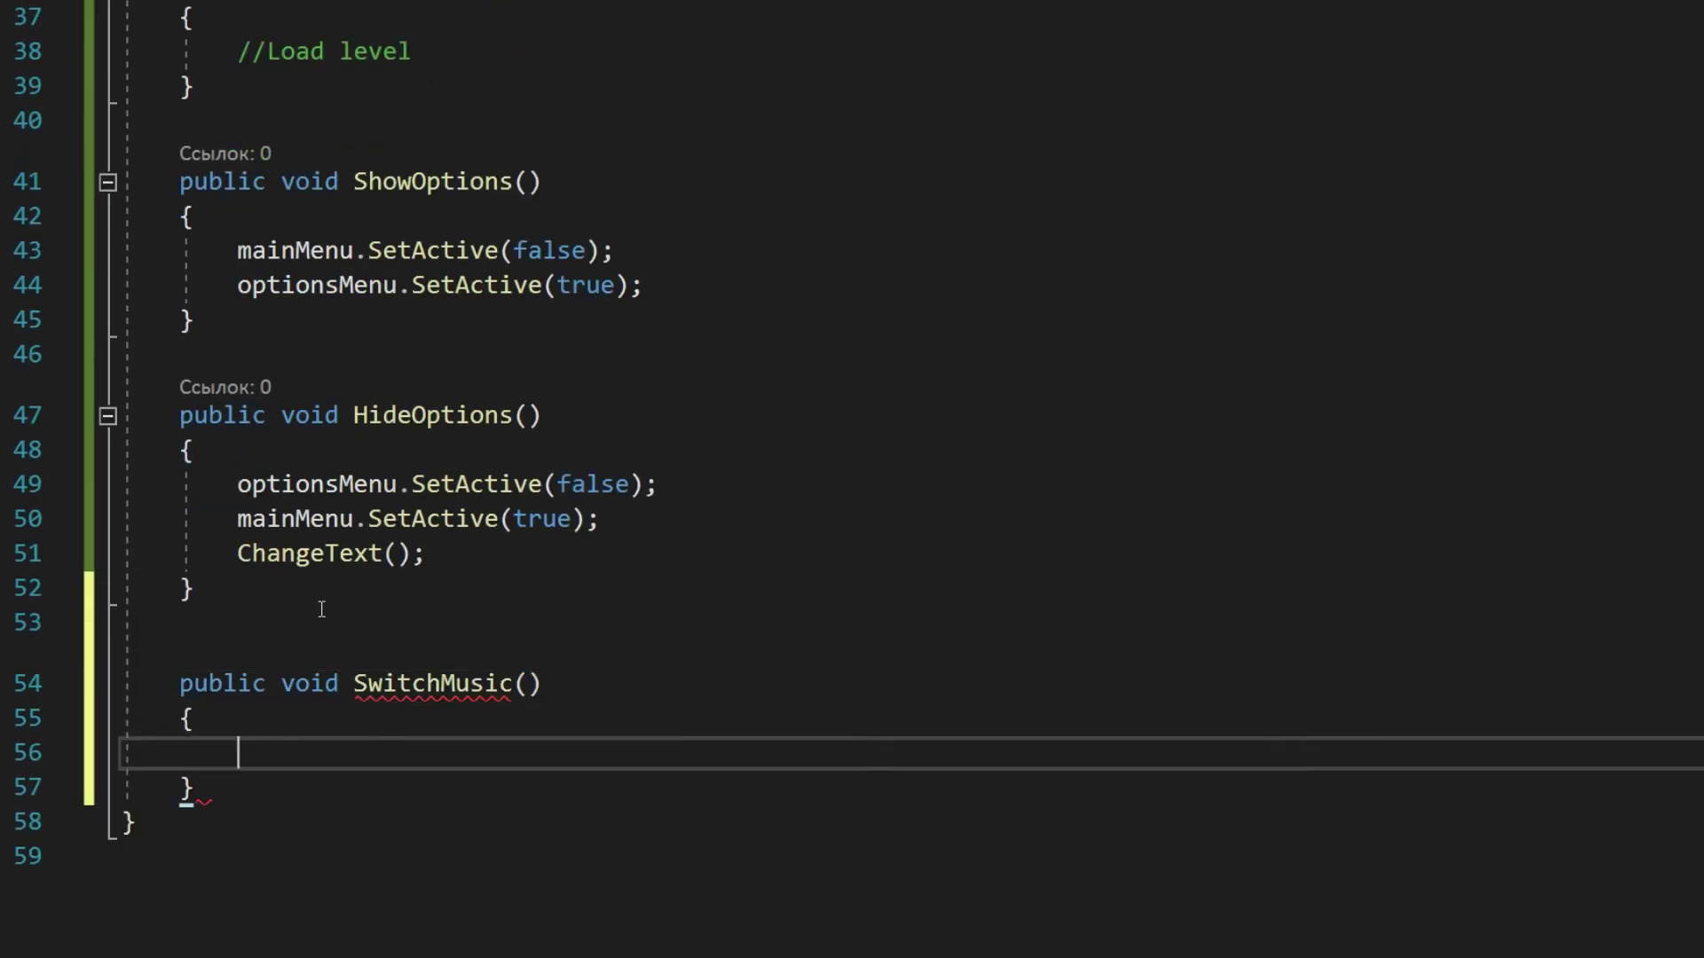
In SwitchMusic, add an if block for musicSource.volume > 0 that sets the volume to 0 and musicText to "Music: OFF".
text(if(musicSource.volume > 0))
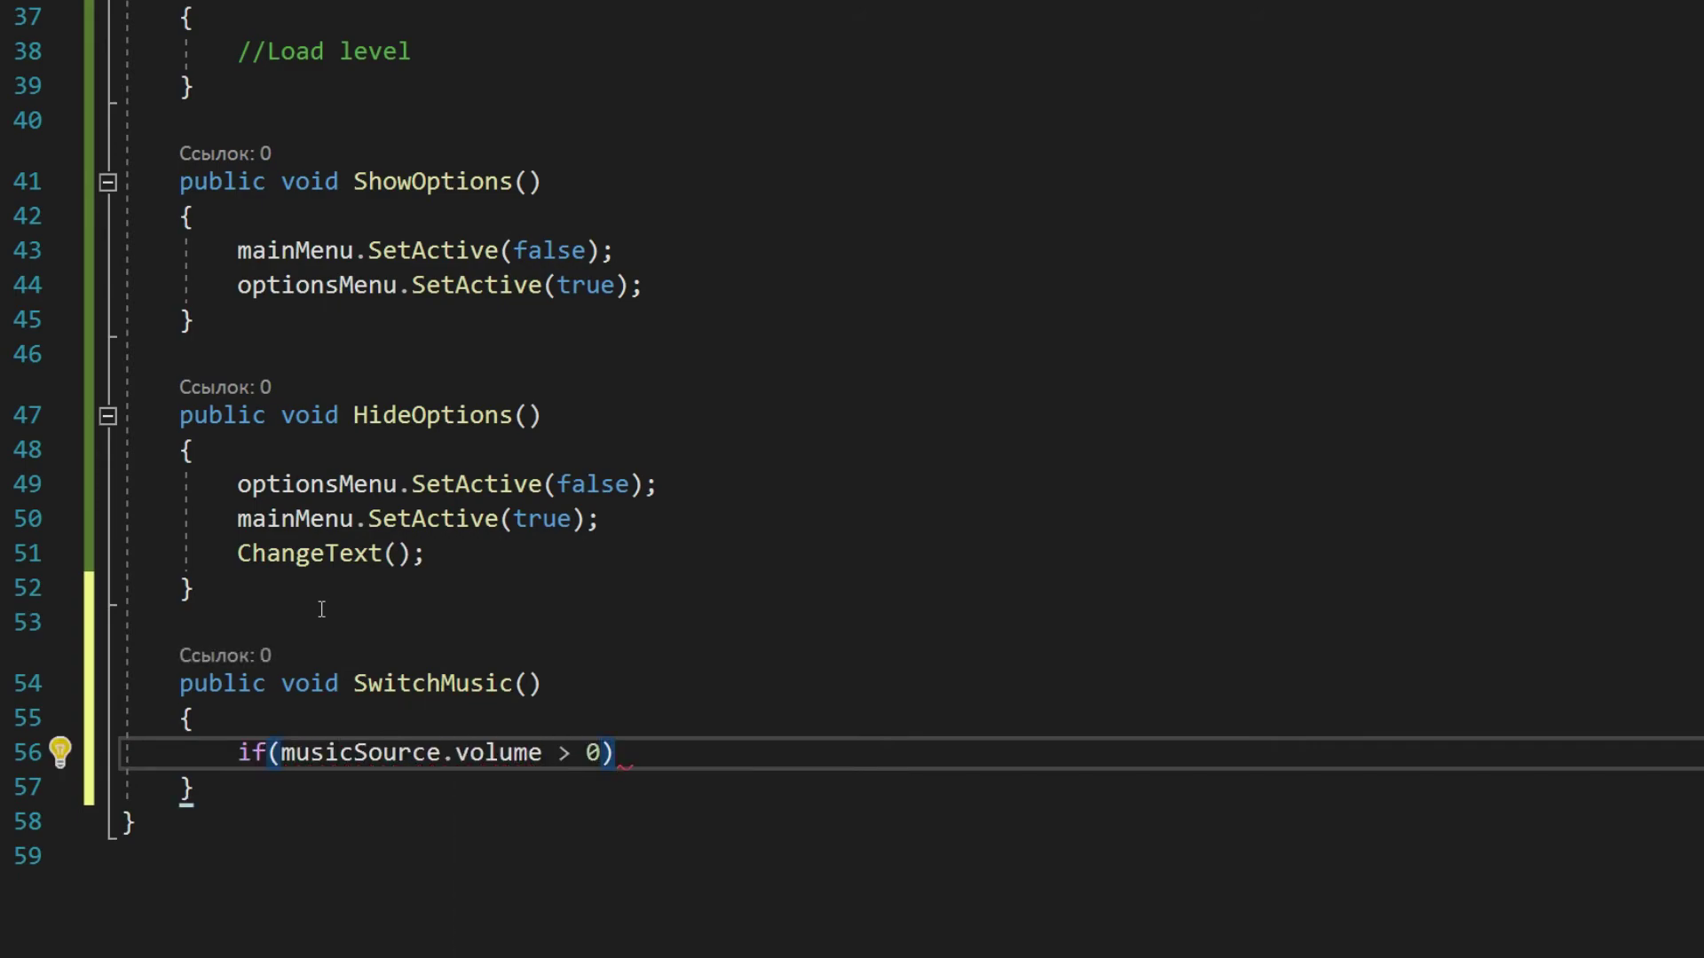
key(Return)
text({)
key(Return)
text(musicSource.volume = 0;)
key(Return)
text(music)
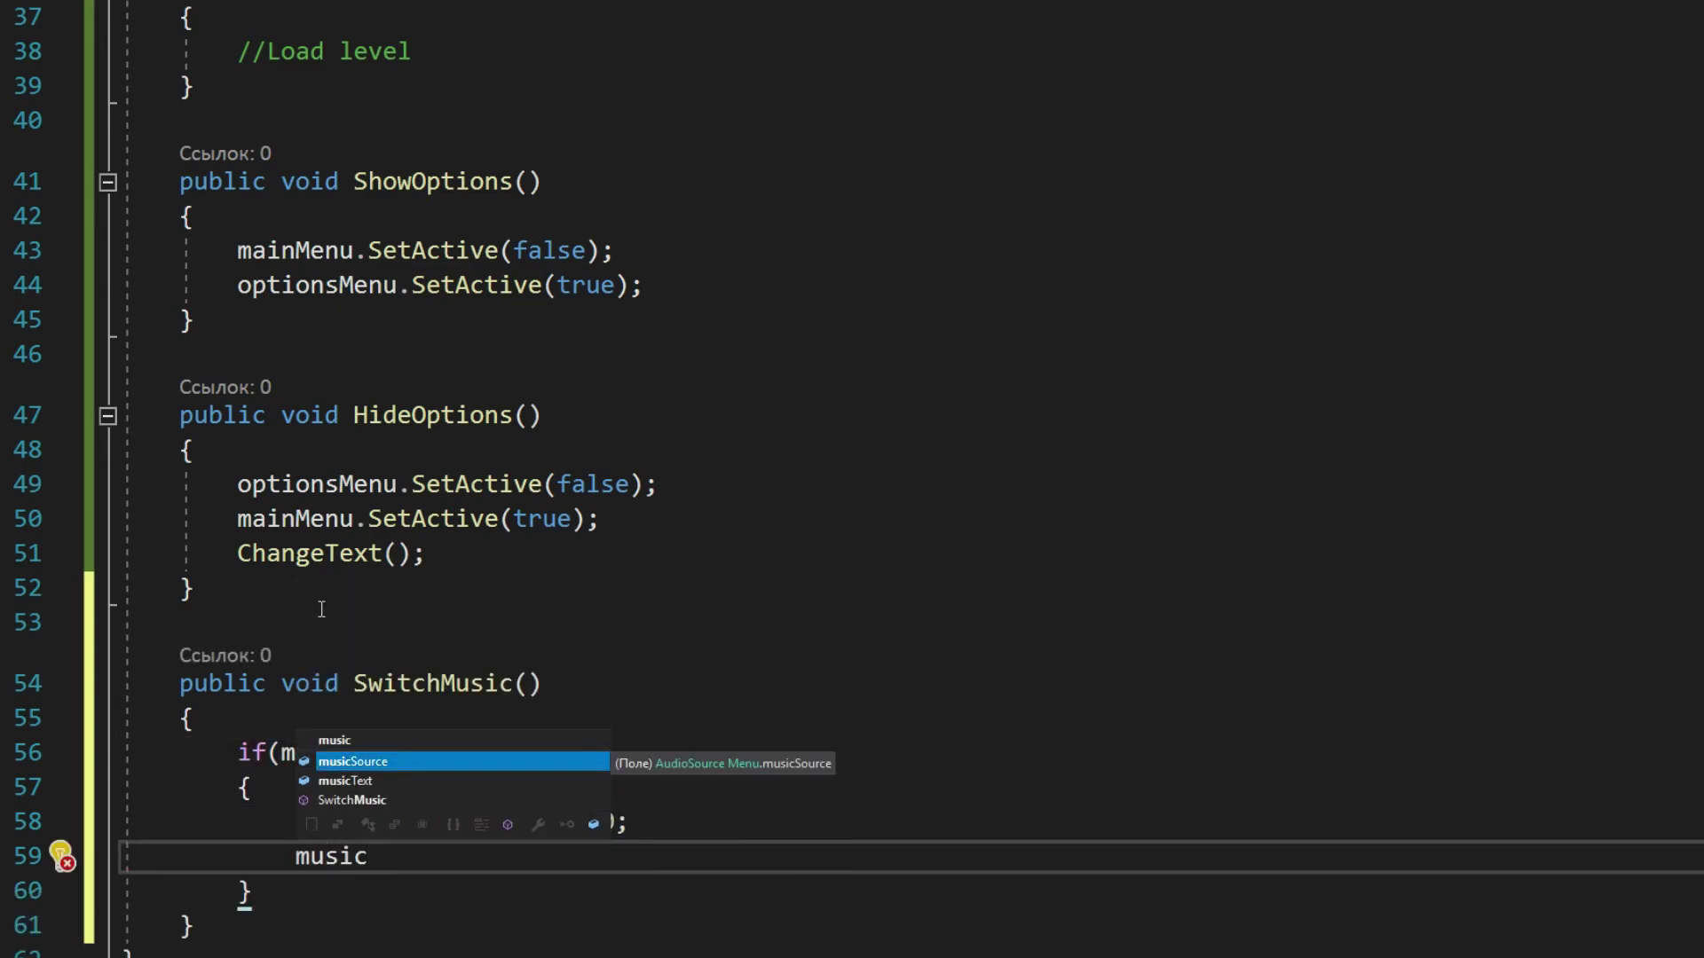
text(Text.text = "Music: OFF)
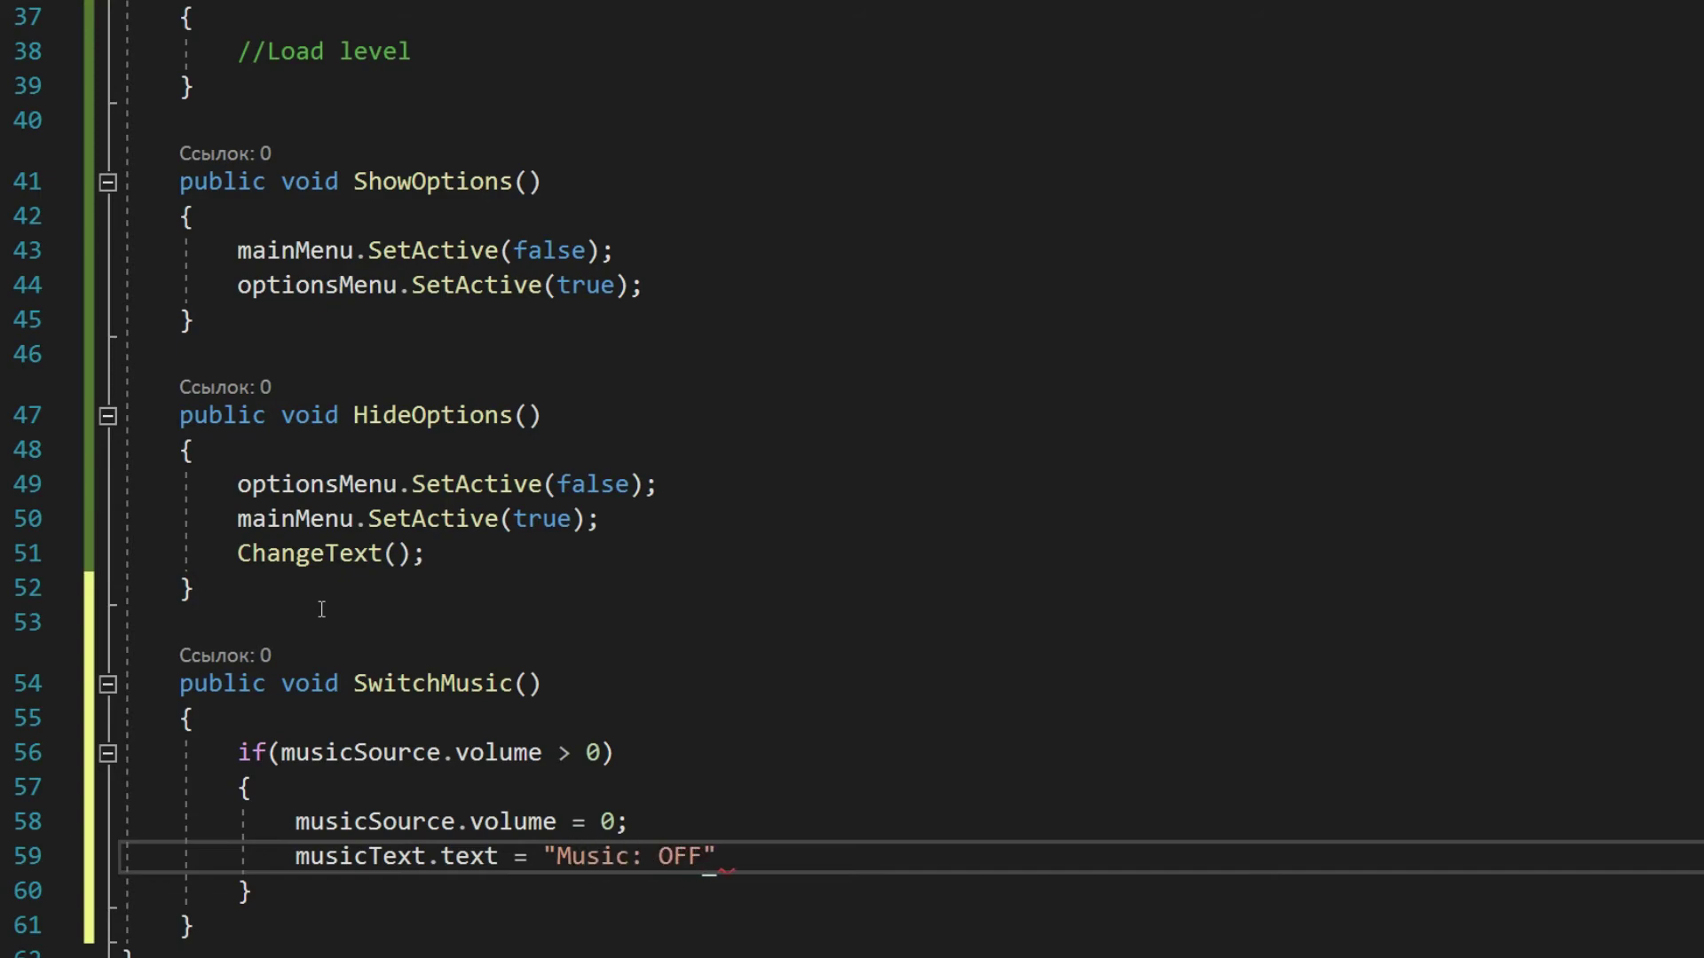
Add an else branch to SwitchMusic that sets musicSource.volume to 1 and musicText to "Music: ON".
key(Return)
text(else {)
drag(124, 820, 729, 855)
key(ctrl+c)
key(ctrl+v)
double_click(686, 759)
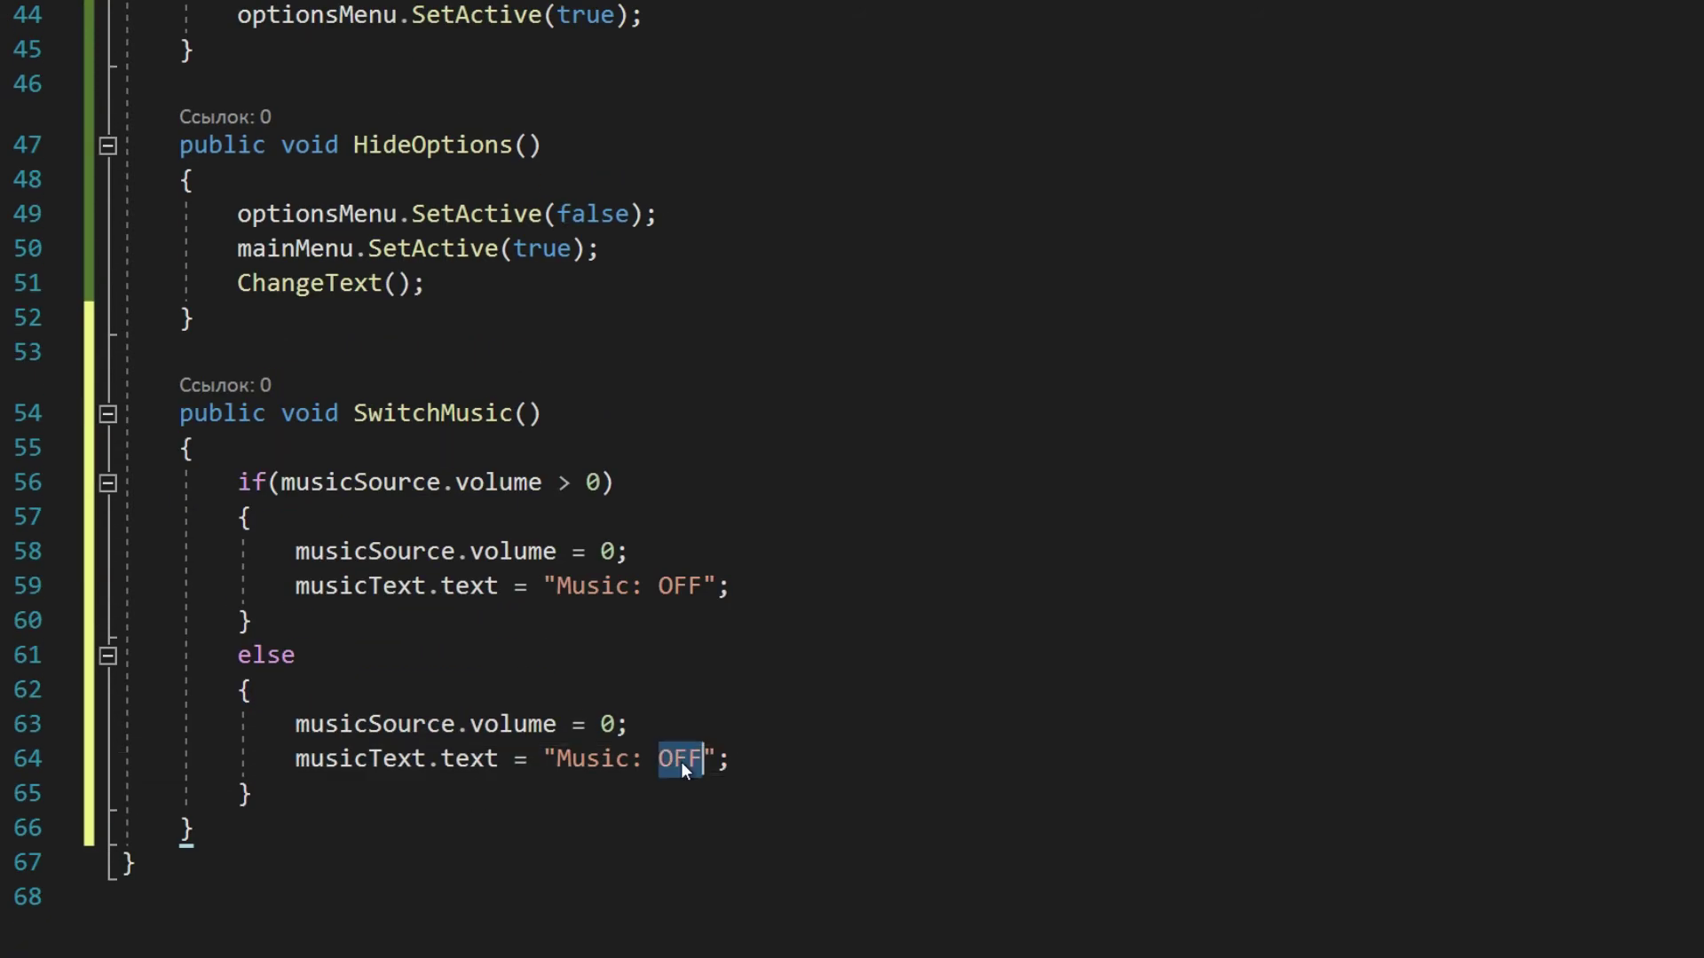
text(ON)
double_click(608, 724)
text(1)
Duplicate SwitchMusic as SwitchSounds, replacing its references with soundSource and soundText and its labels with "Sound: OFF" and "Sound: ON".
click(205, 829)
key(ctrl+v)
text(Sounds)
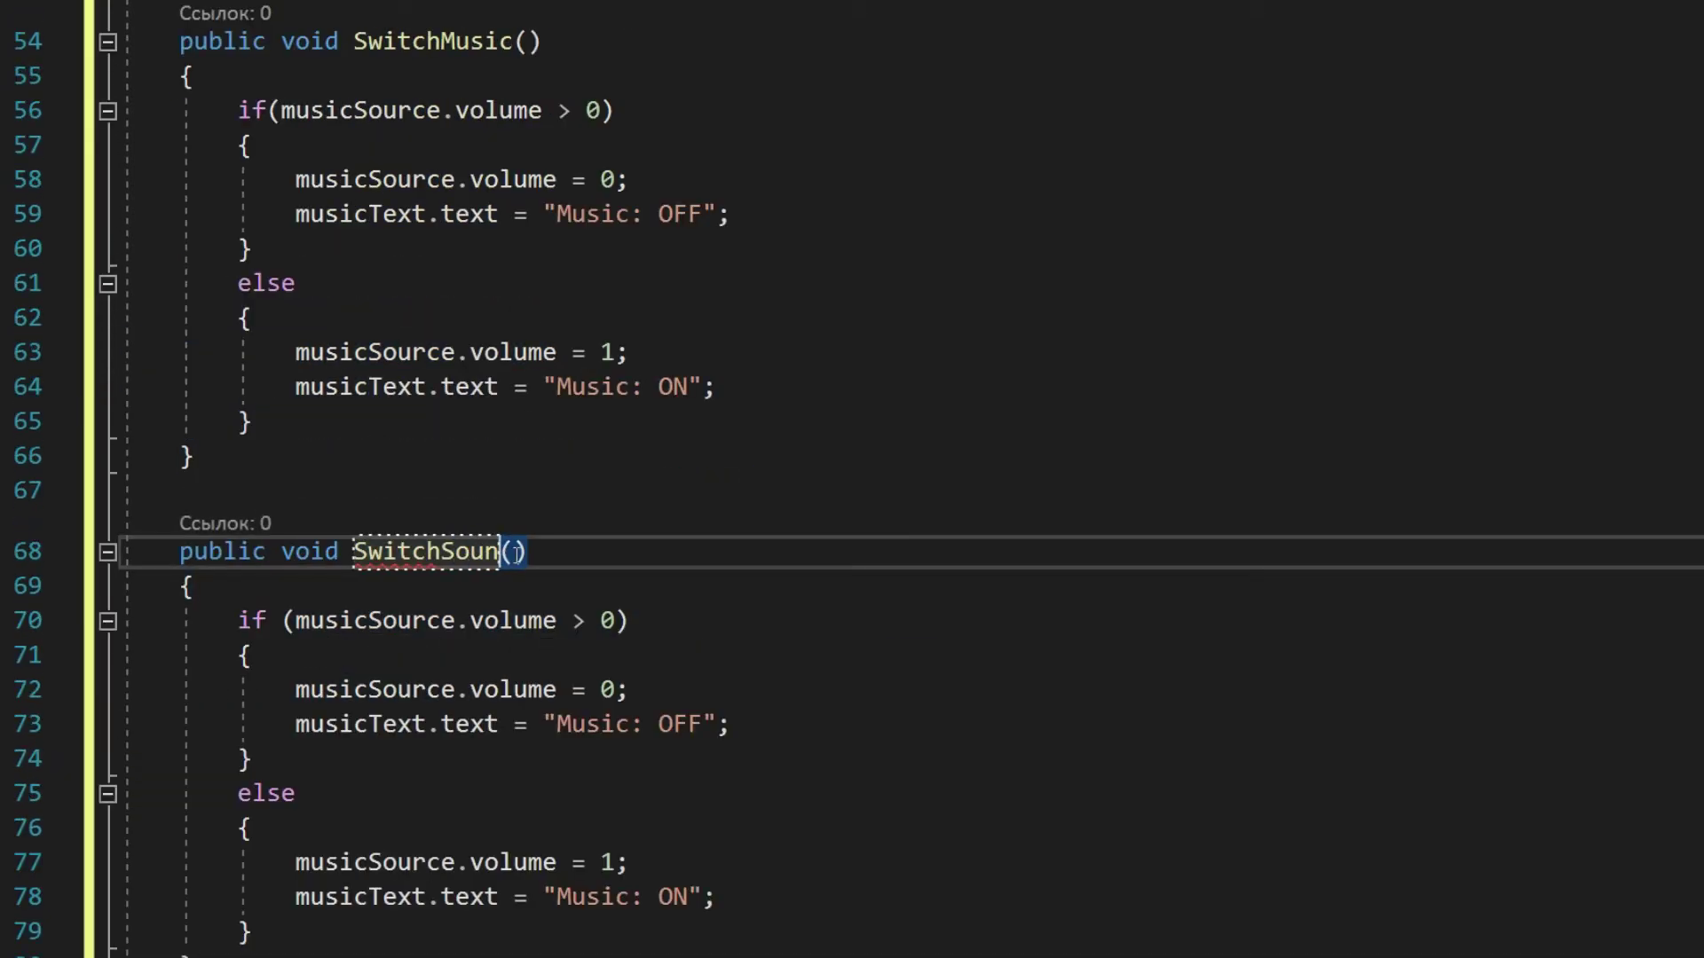
double_click(429, 624)
text(sou)
key(Tab)
double_click(372, 689)
text(soundSource)
double_click(590, 898)
text(Sound)
double_click(373, 724)
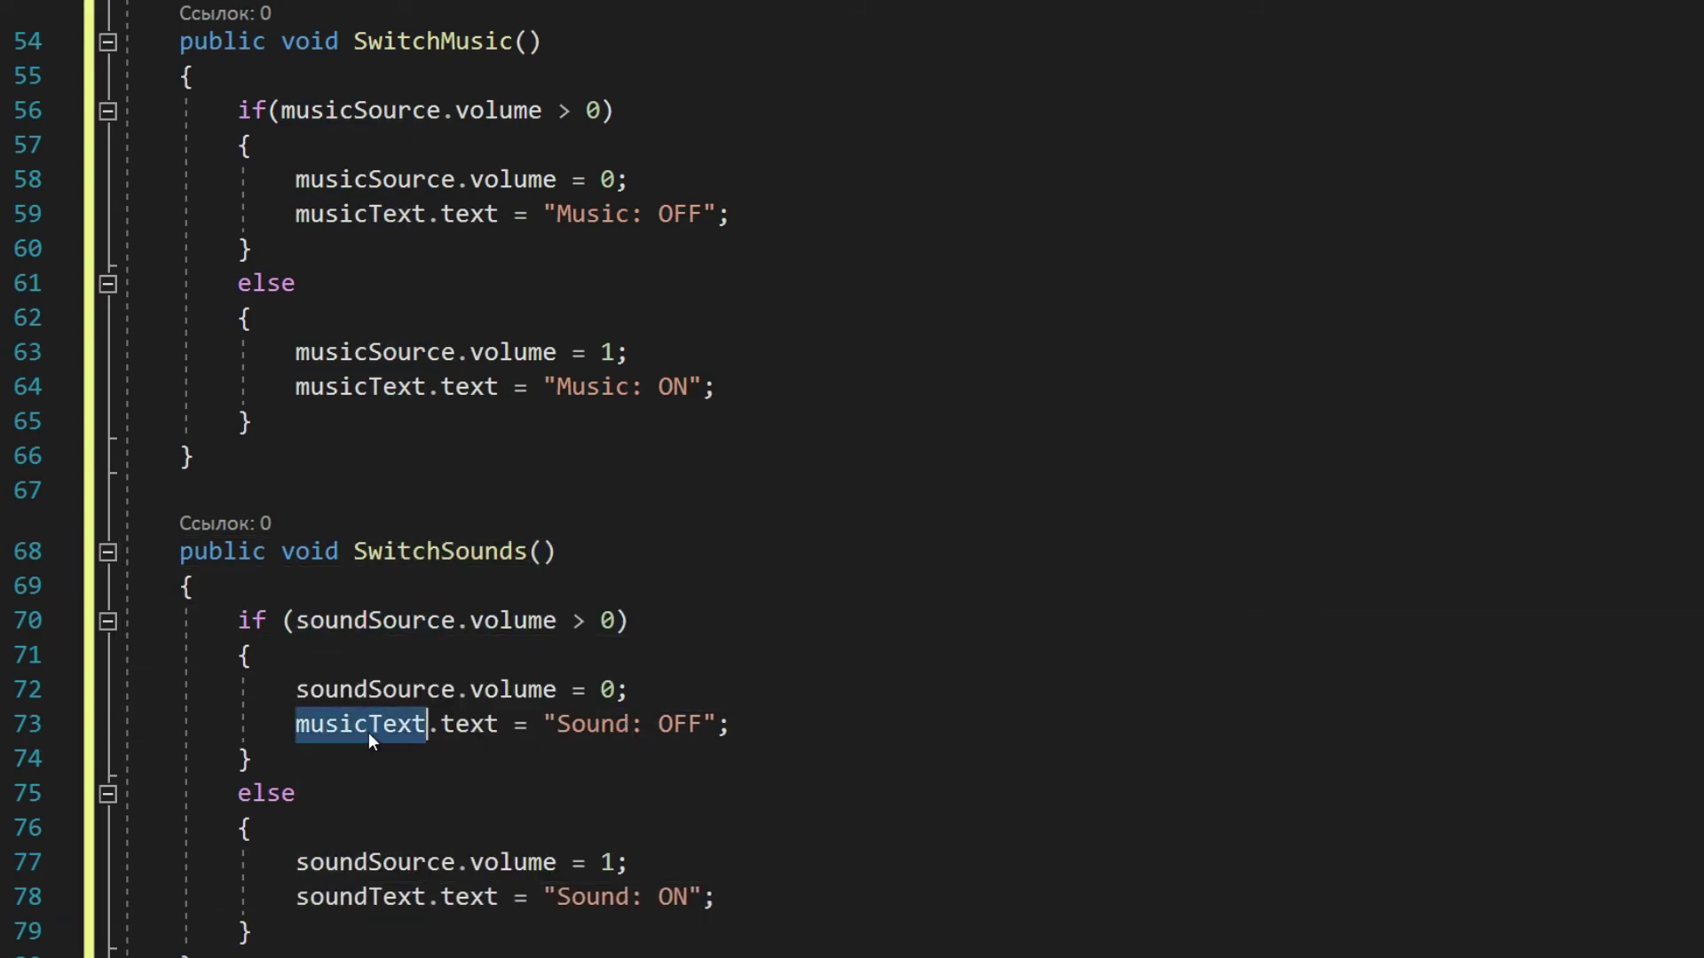
text(soundText)
Back in Unity, assign MusicButton's text to Music Text and SoundController to Sound Source in Canvas's Menu script.
key(alt+Tab)
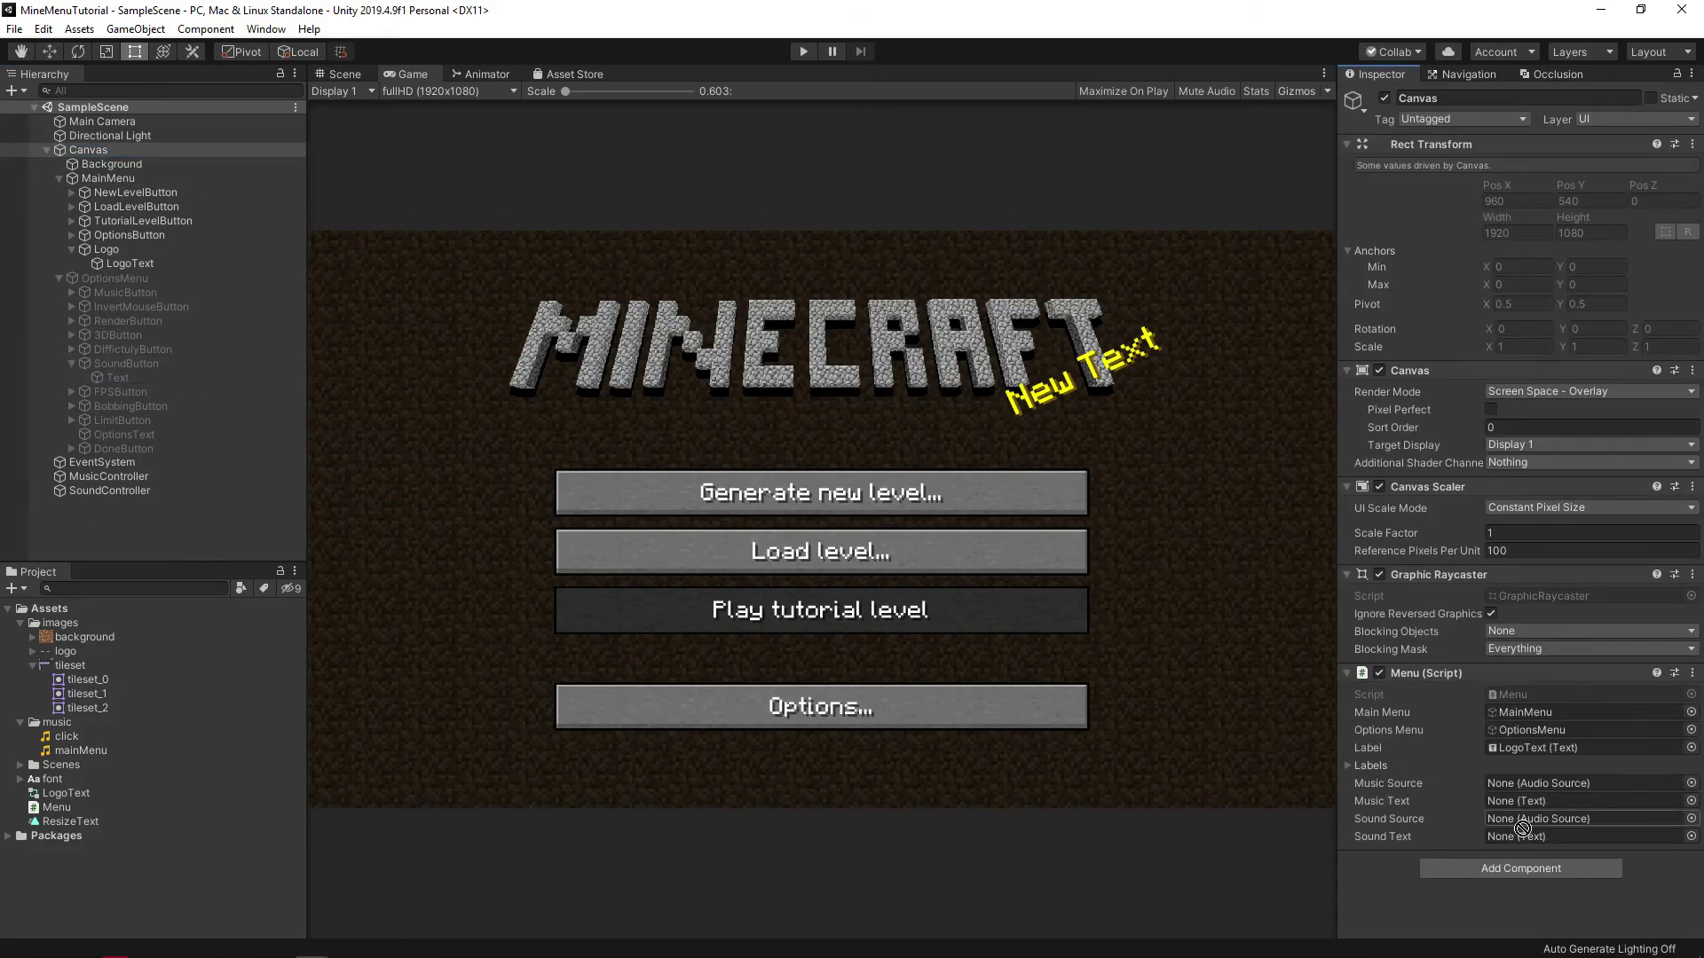
click(72, 293)
drag(117, 307, 1562, 801)
drag(110, 505, 1562, 819)
Add a second On Click event to SoundButton that calls Menu.SwitchSounds on Canvas.
click(246, 377)
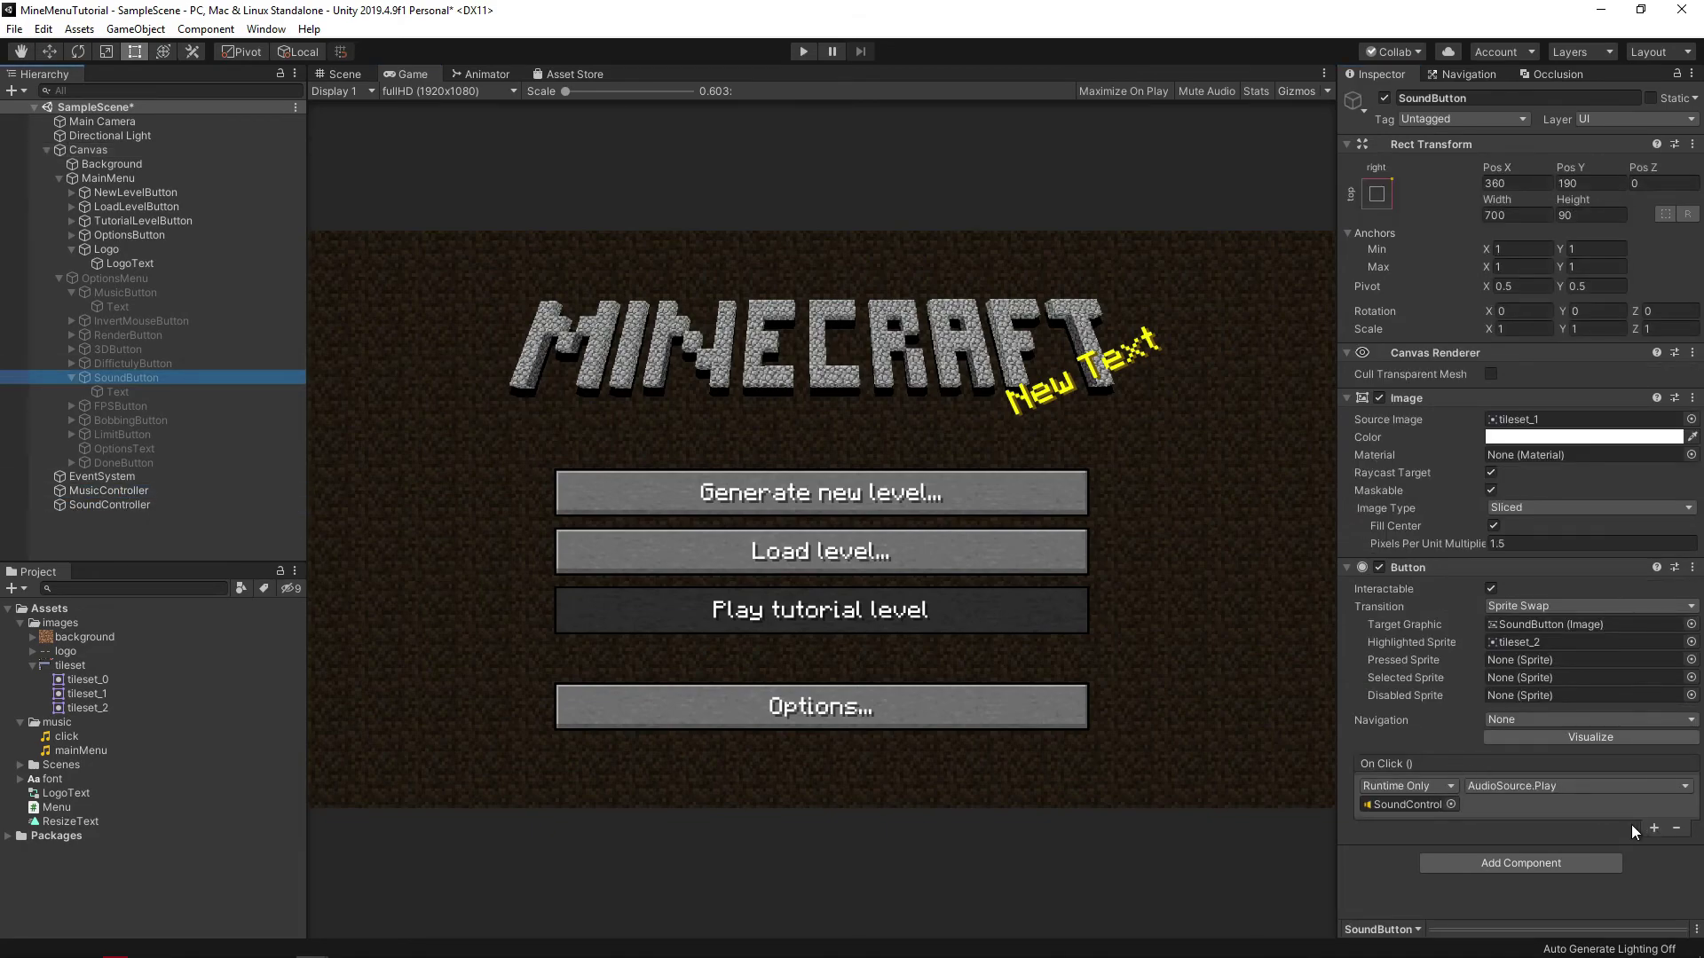
drag(117, 177, 1402, 846)
click(1509, 827)
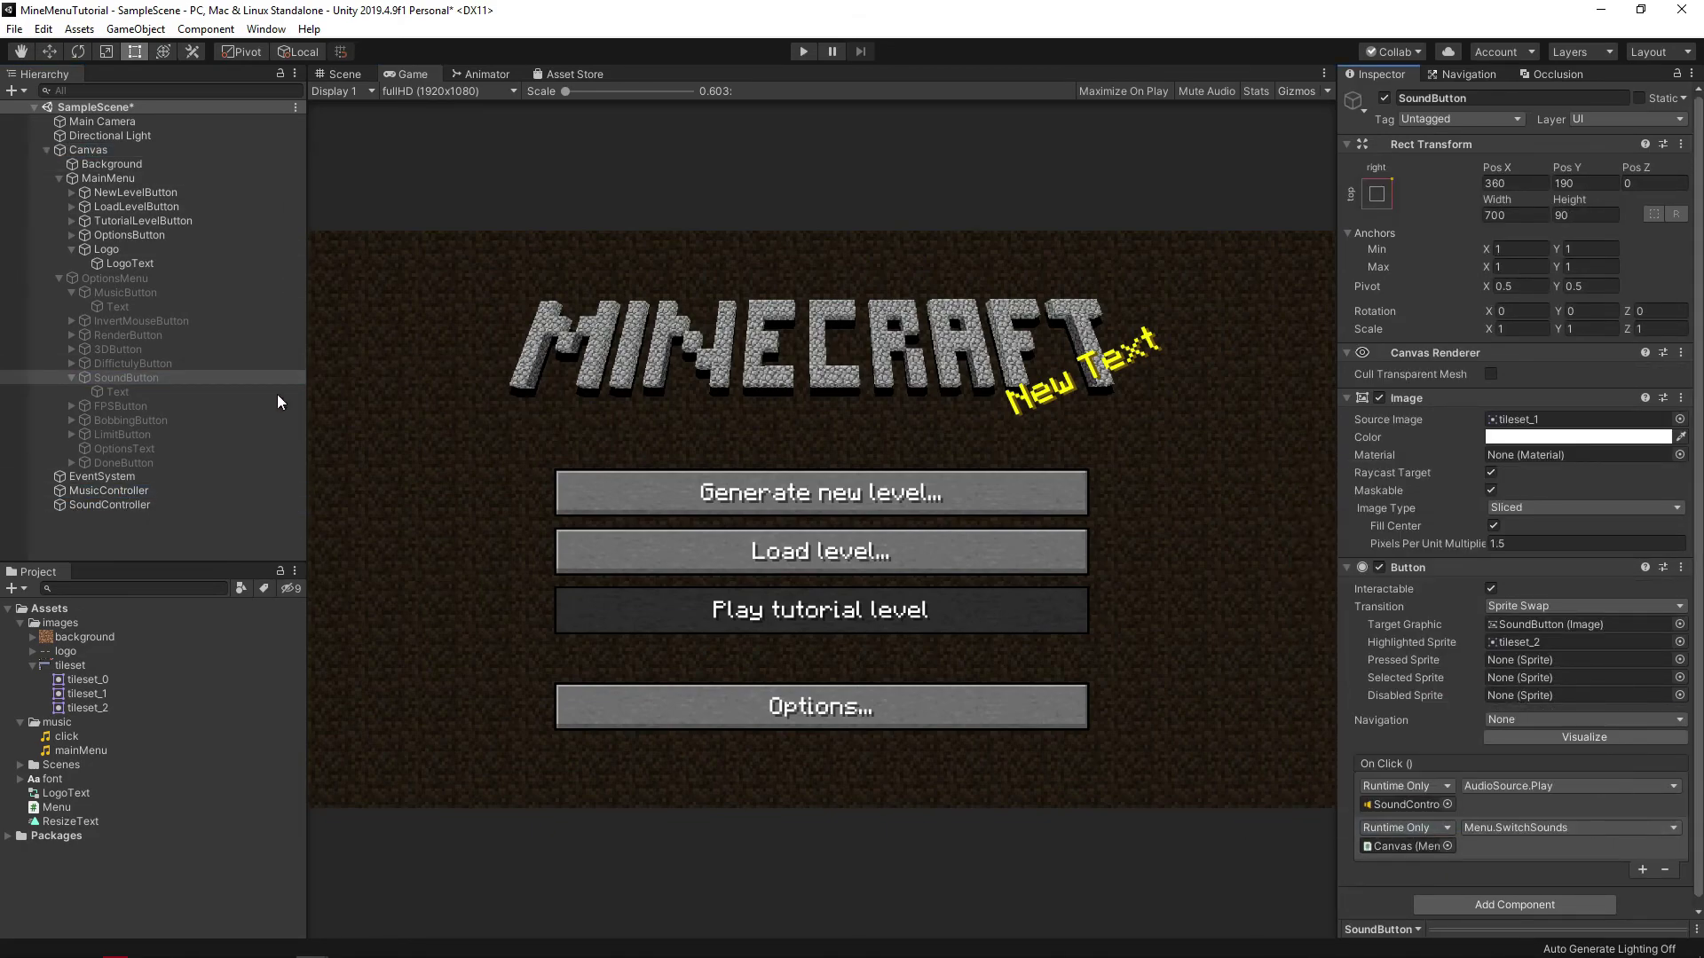
Add a second On Click event to MusicButton that calls Menu.SwitchMusic on Canvas.
click(178, 292)
click(1654, 827)
drag(88, 150, 1406, 846)
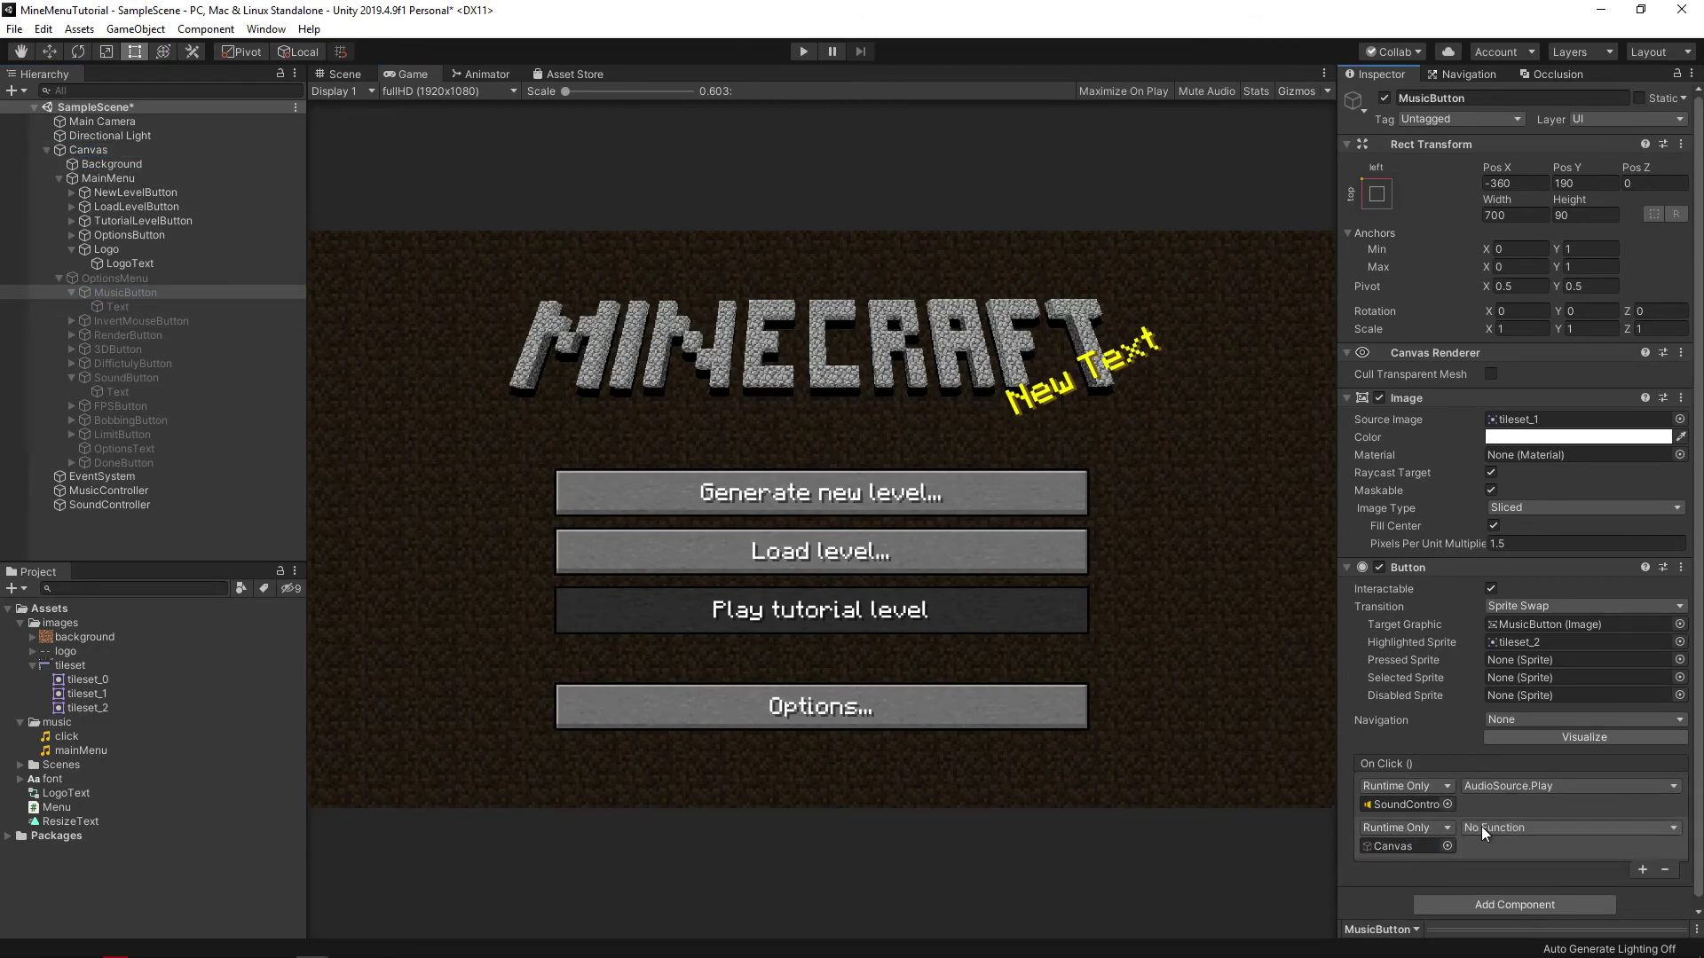
click(1482, 827)
mouse_move(1509, 822)
click(1399, 804)
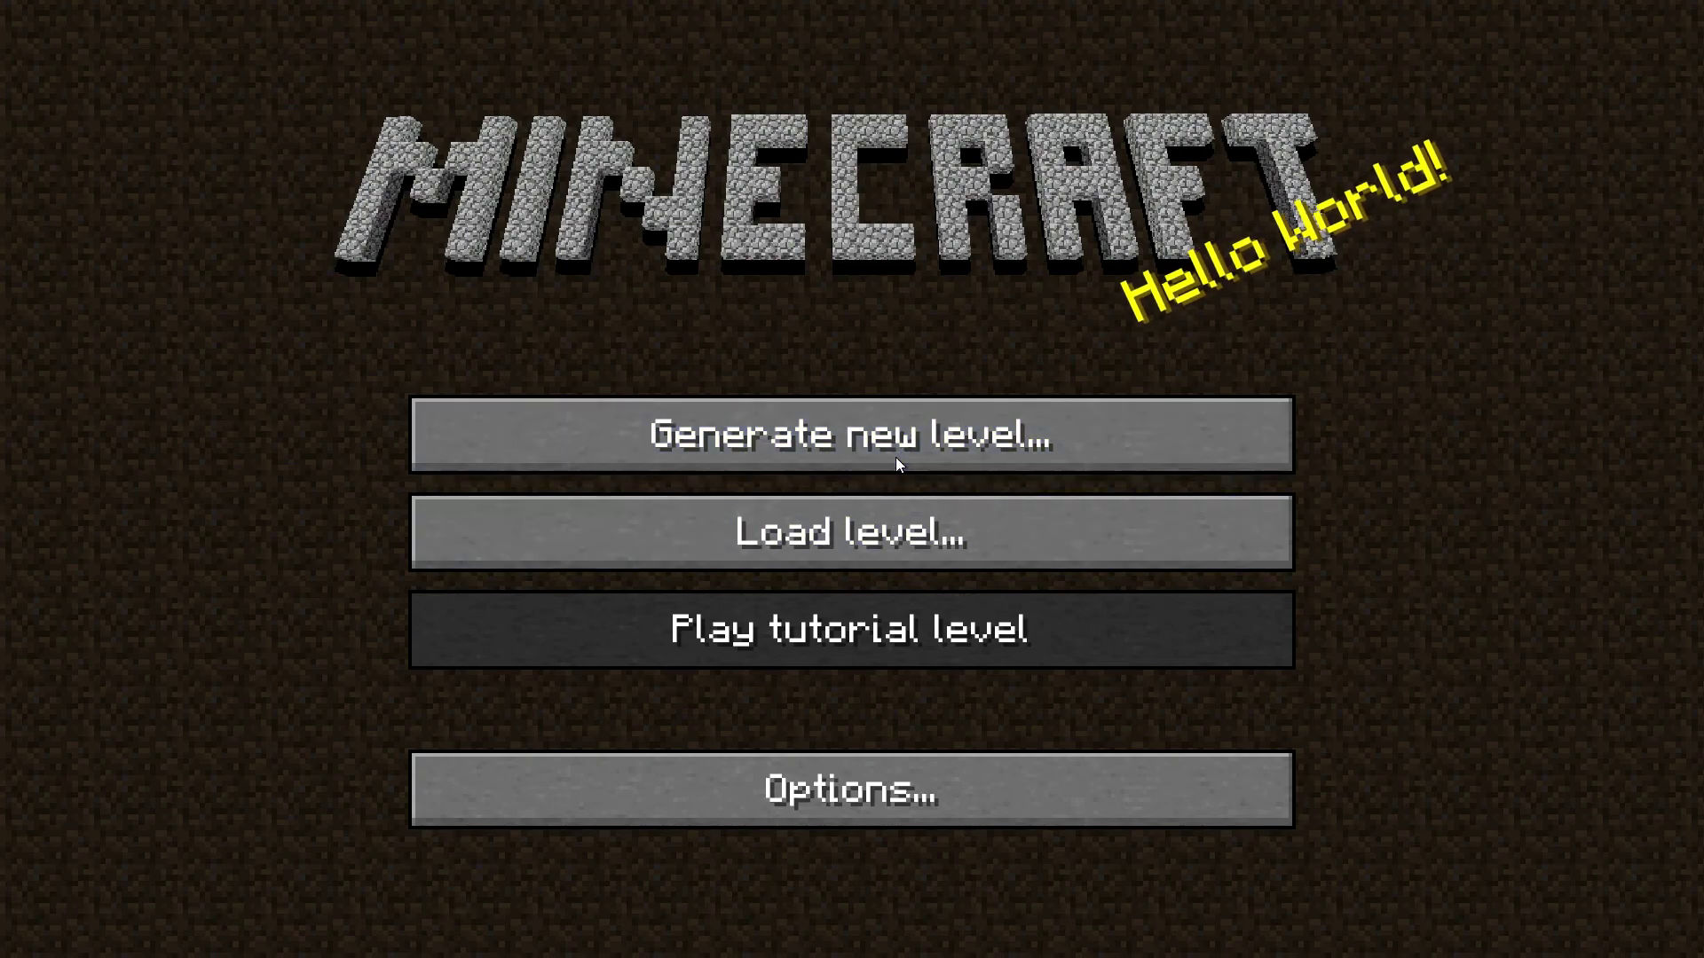
Test the running full-screen menu by toggling Music and Sound off and on and moving between the main and options menus.
click(878, 781)
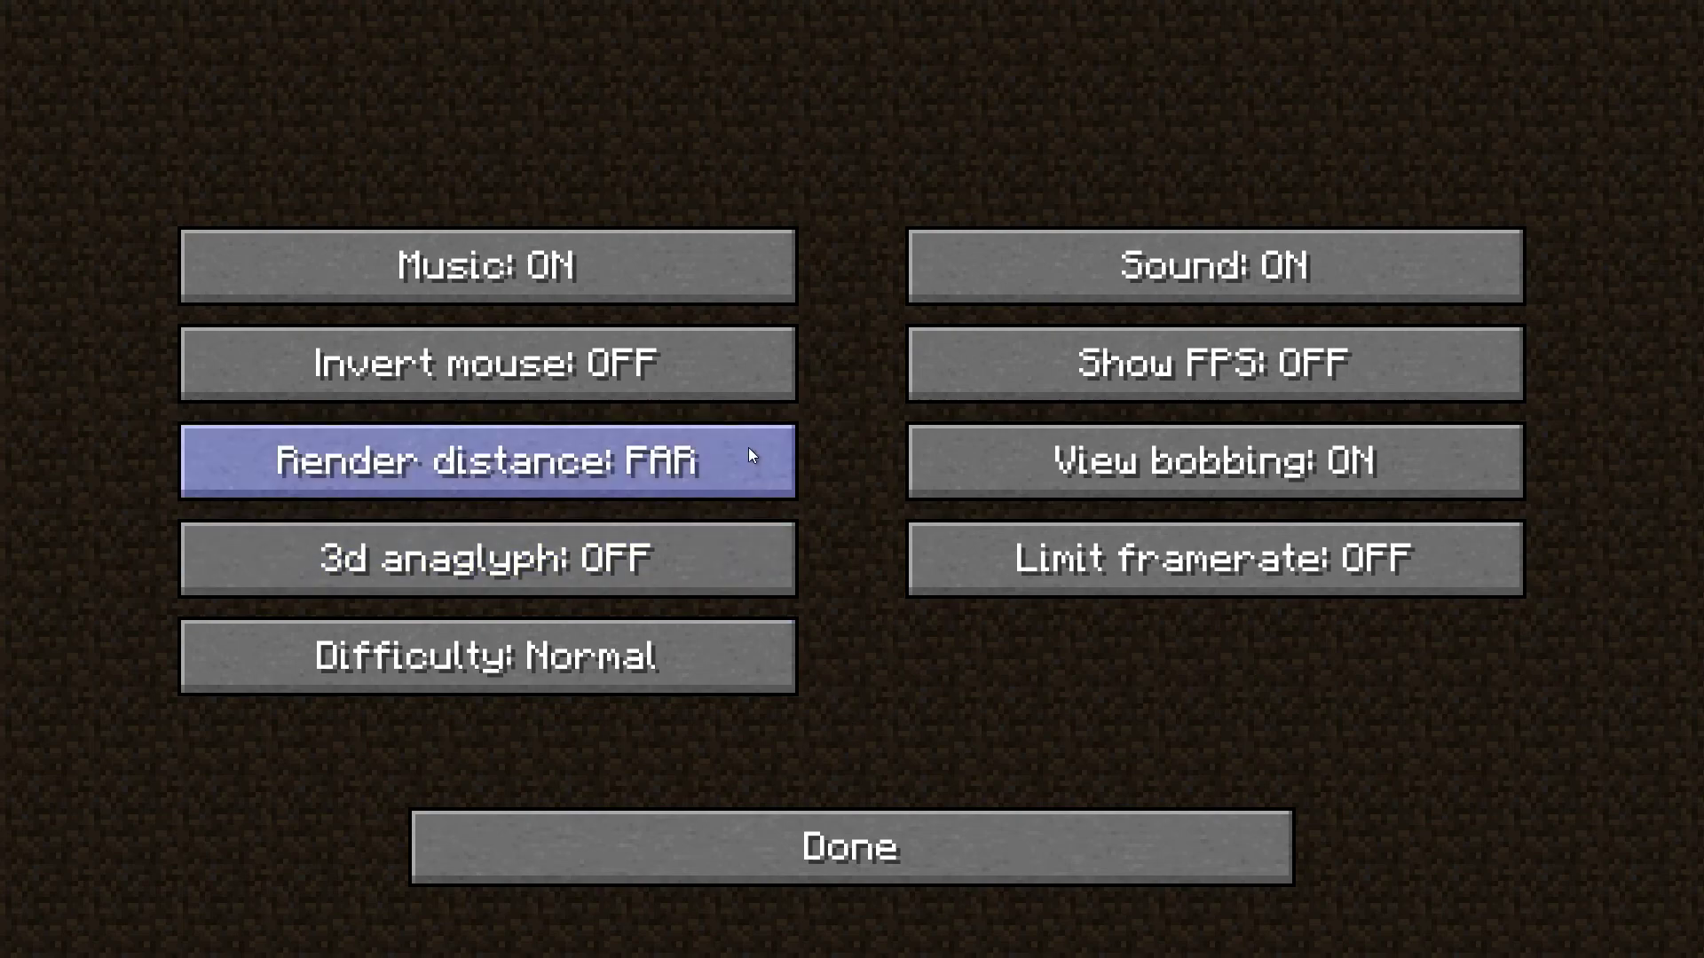
click(694, 293)
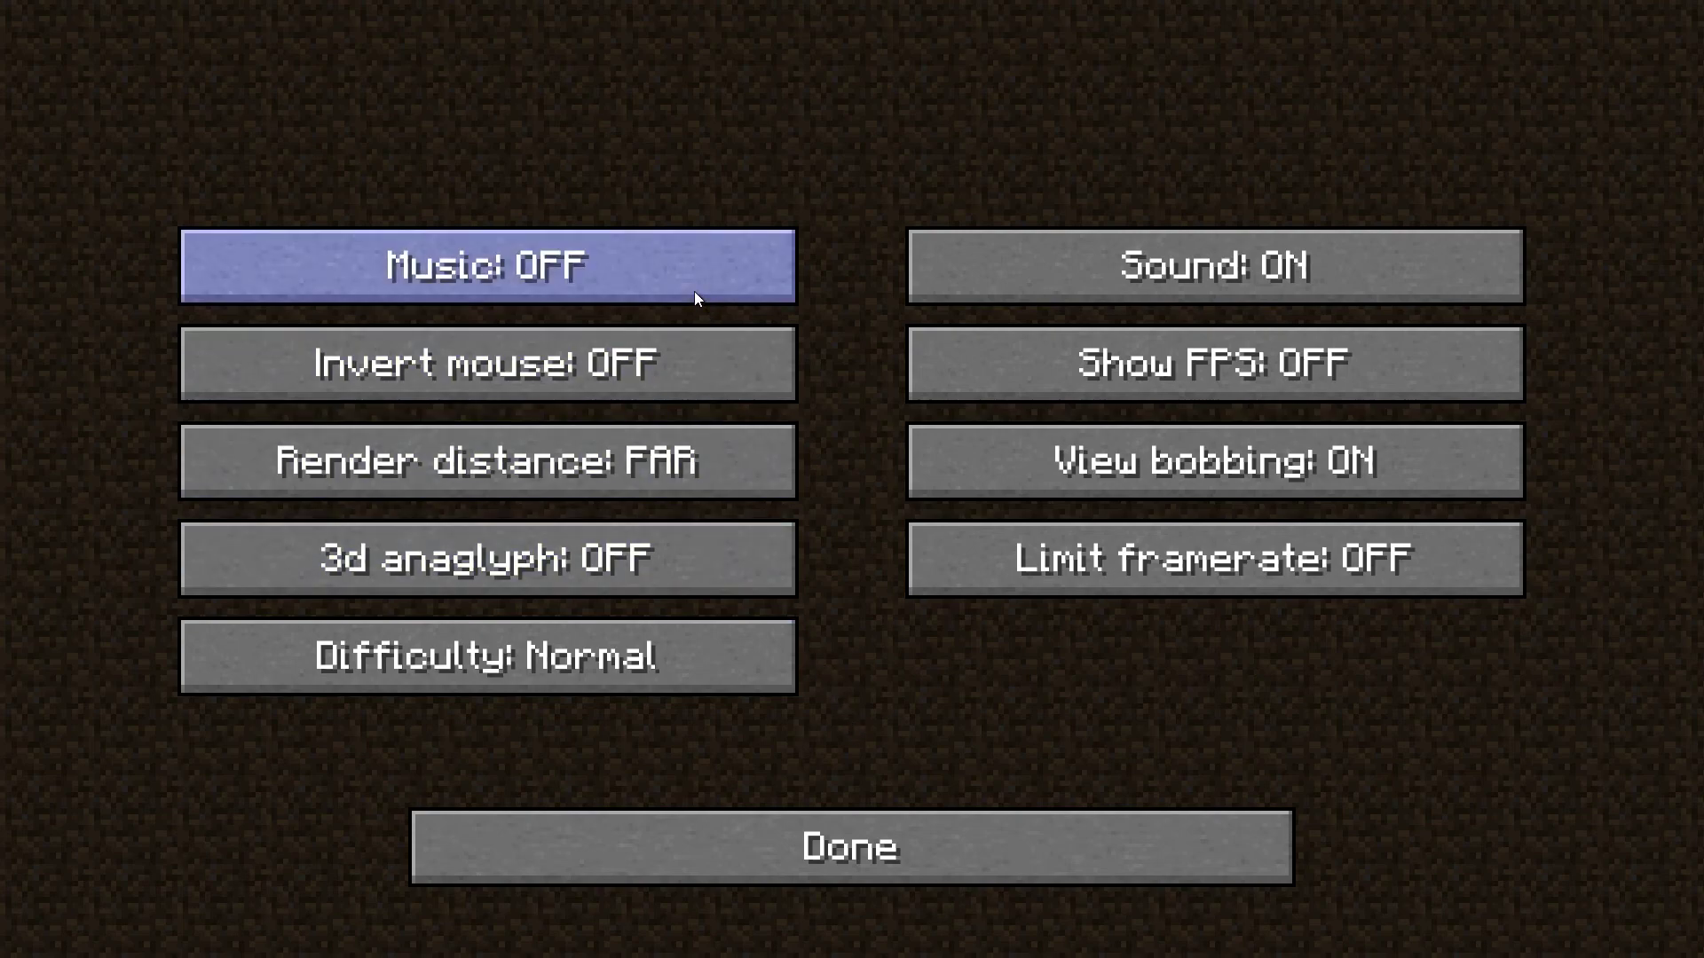
click(960, 266)
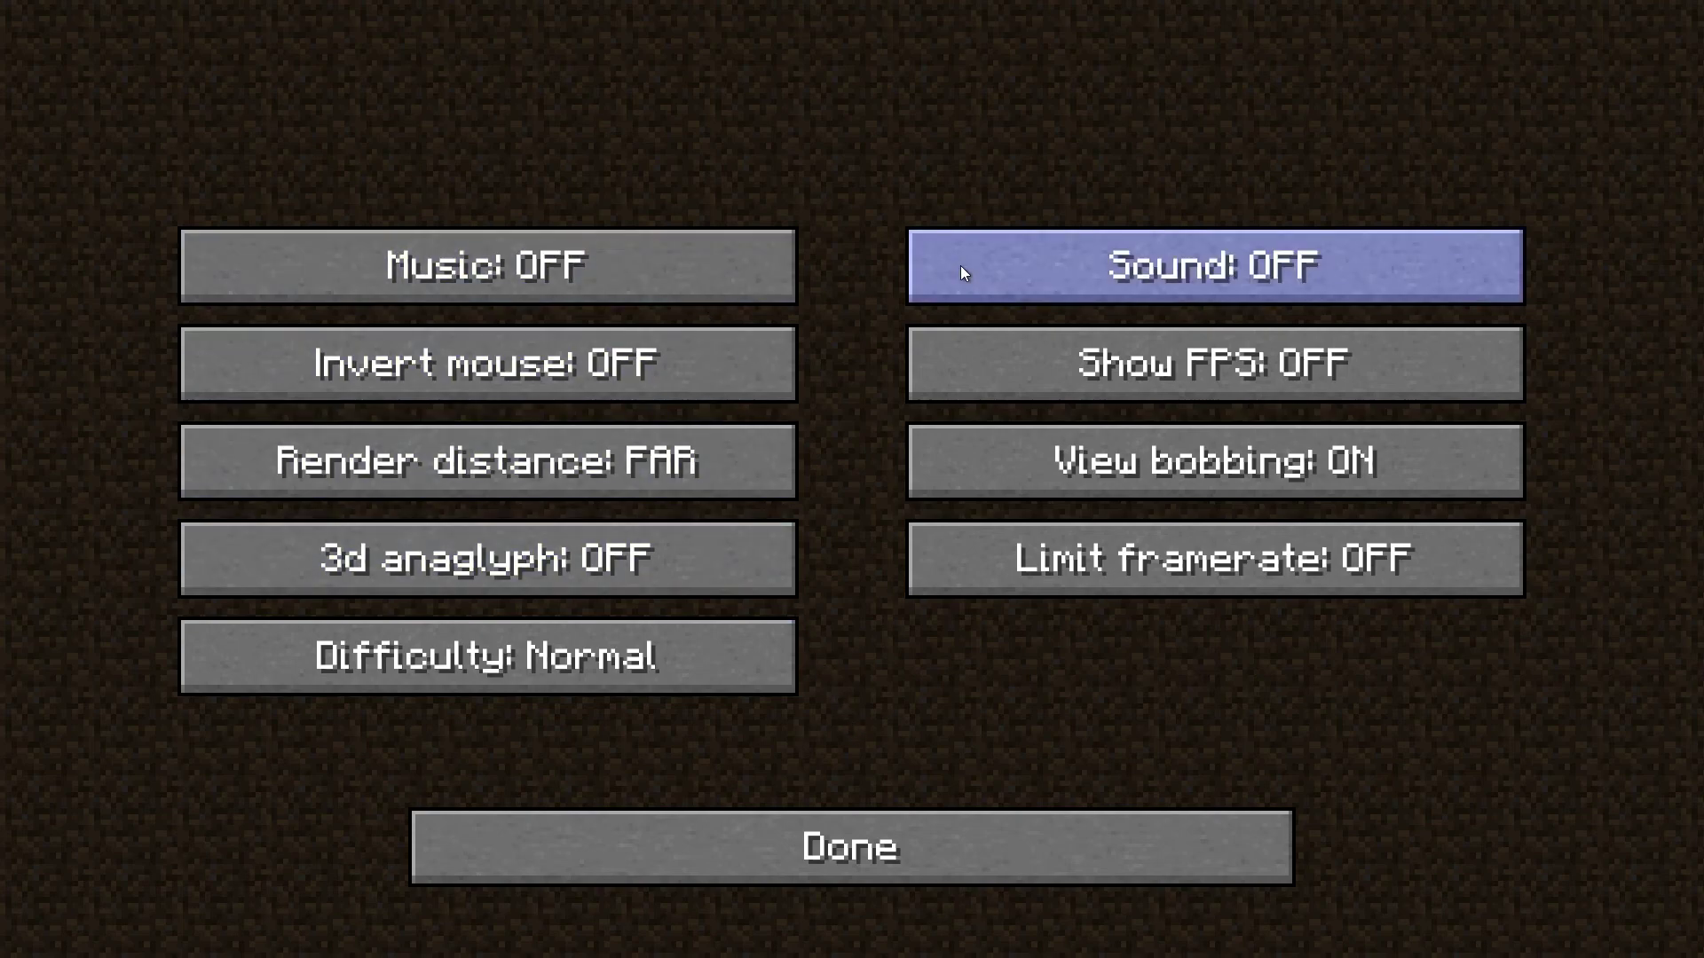
click(767, 279)
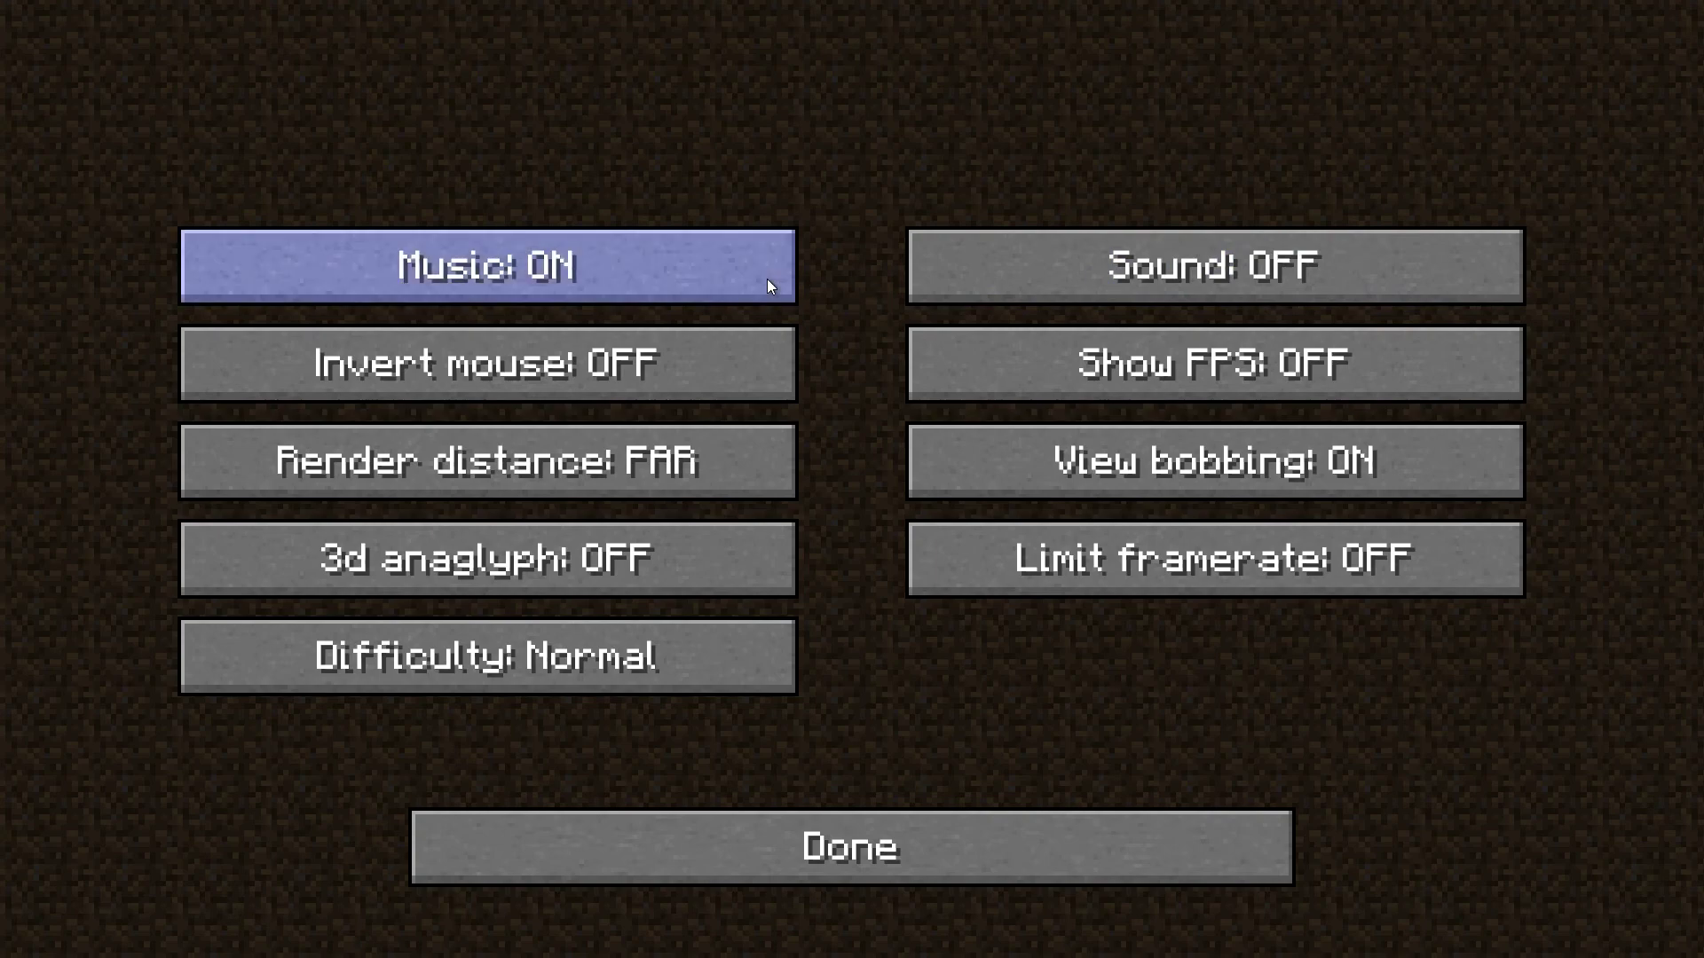
click(807, 824)
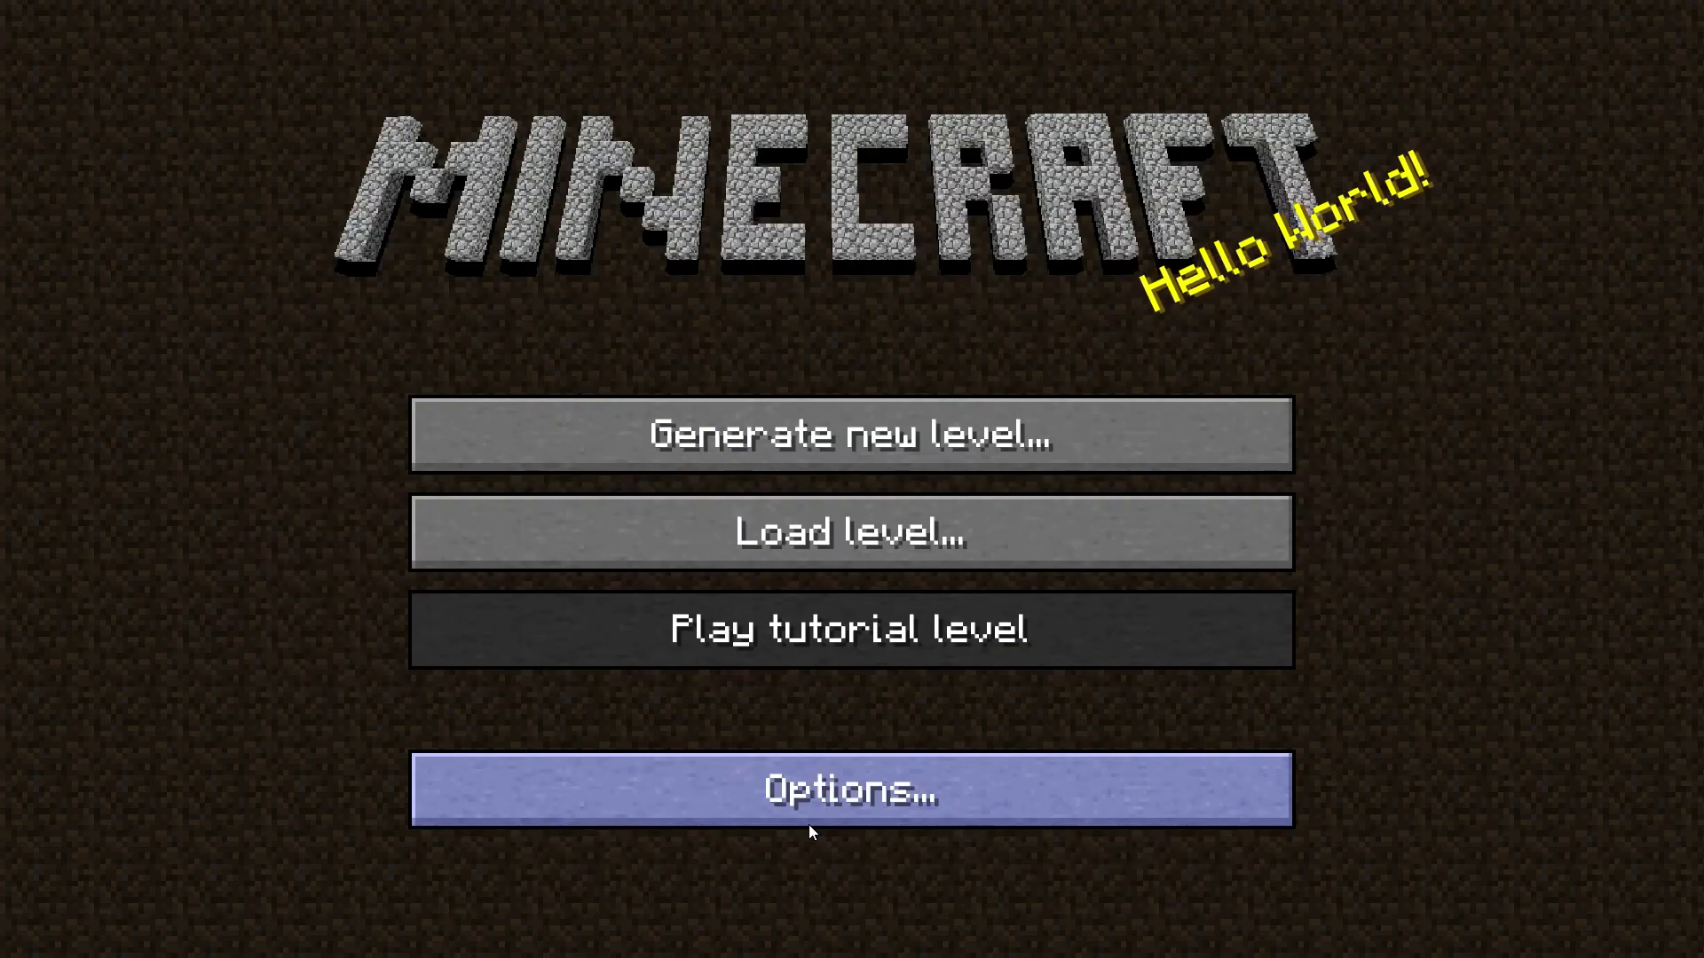
click(811, 827)
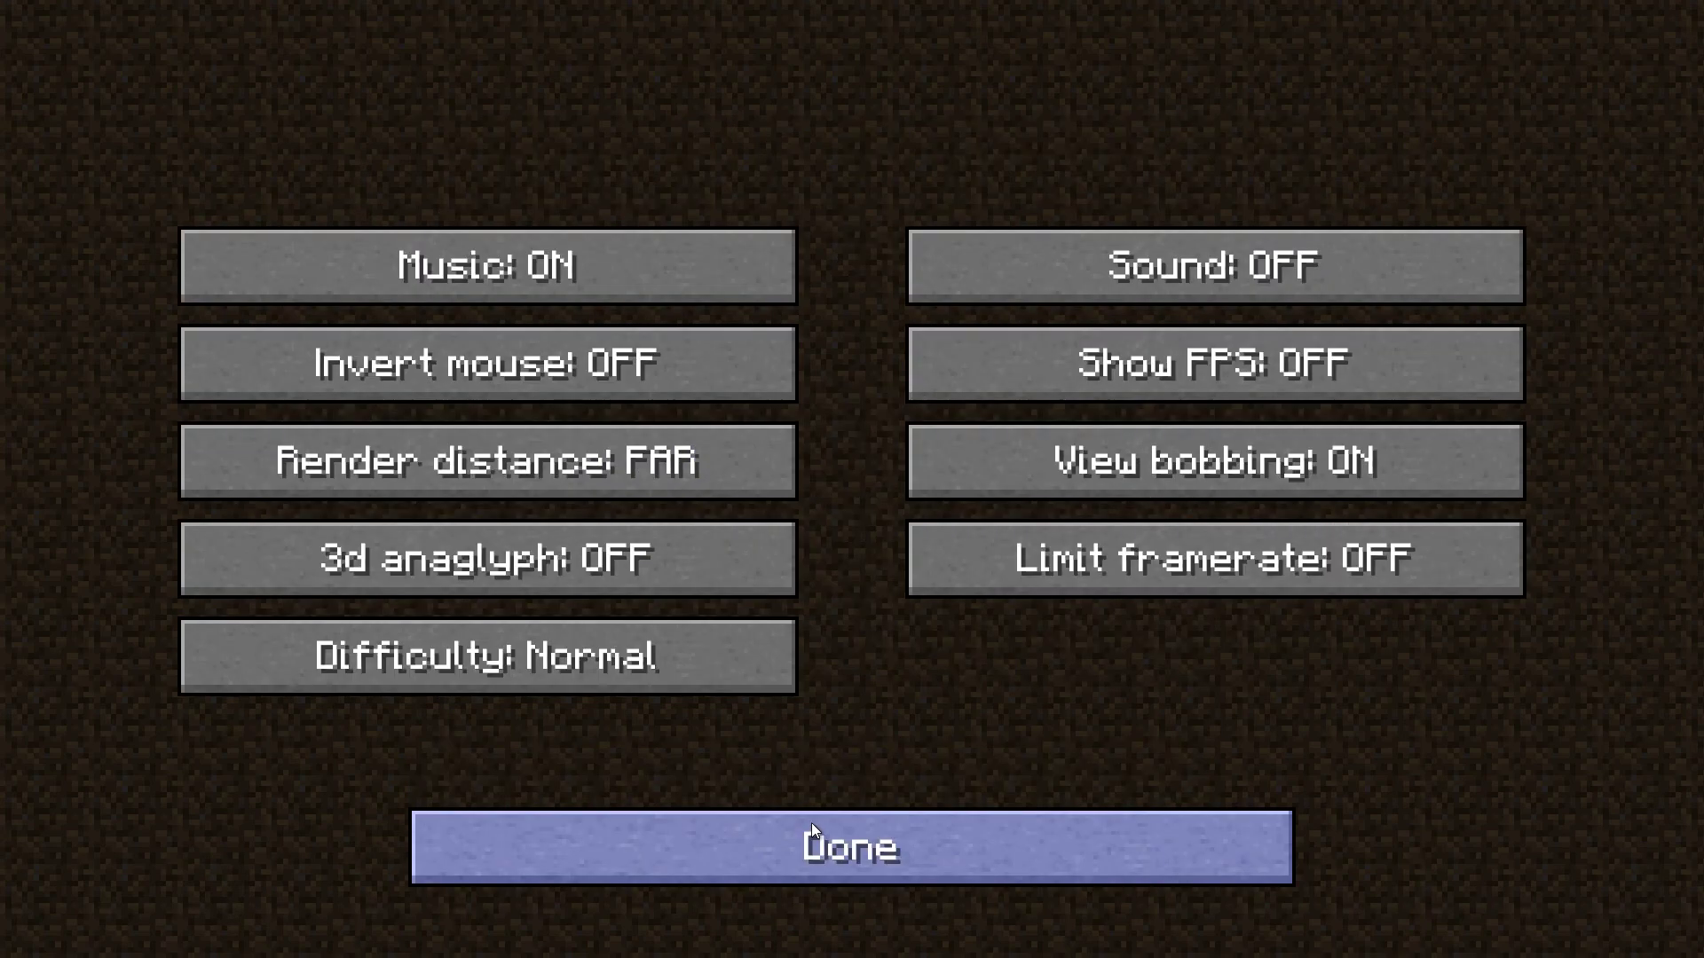
click(1037, 287)
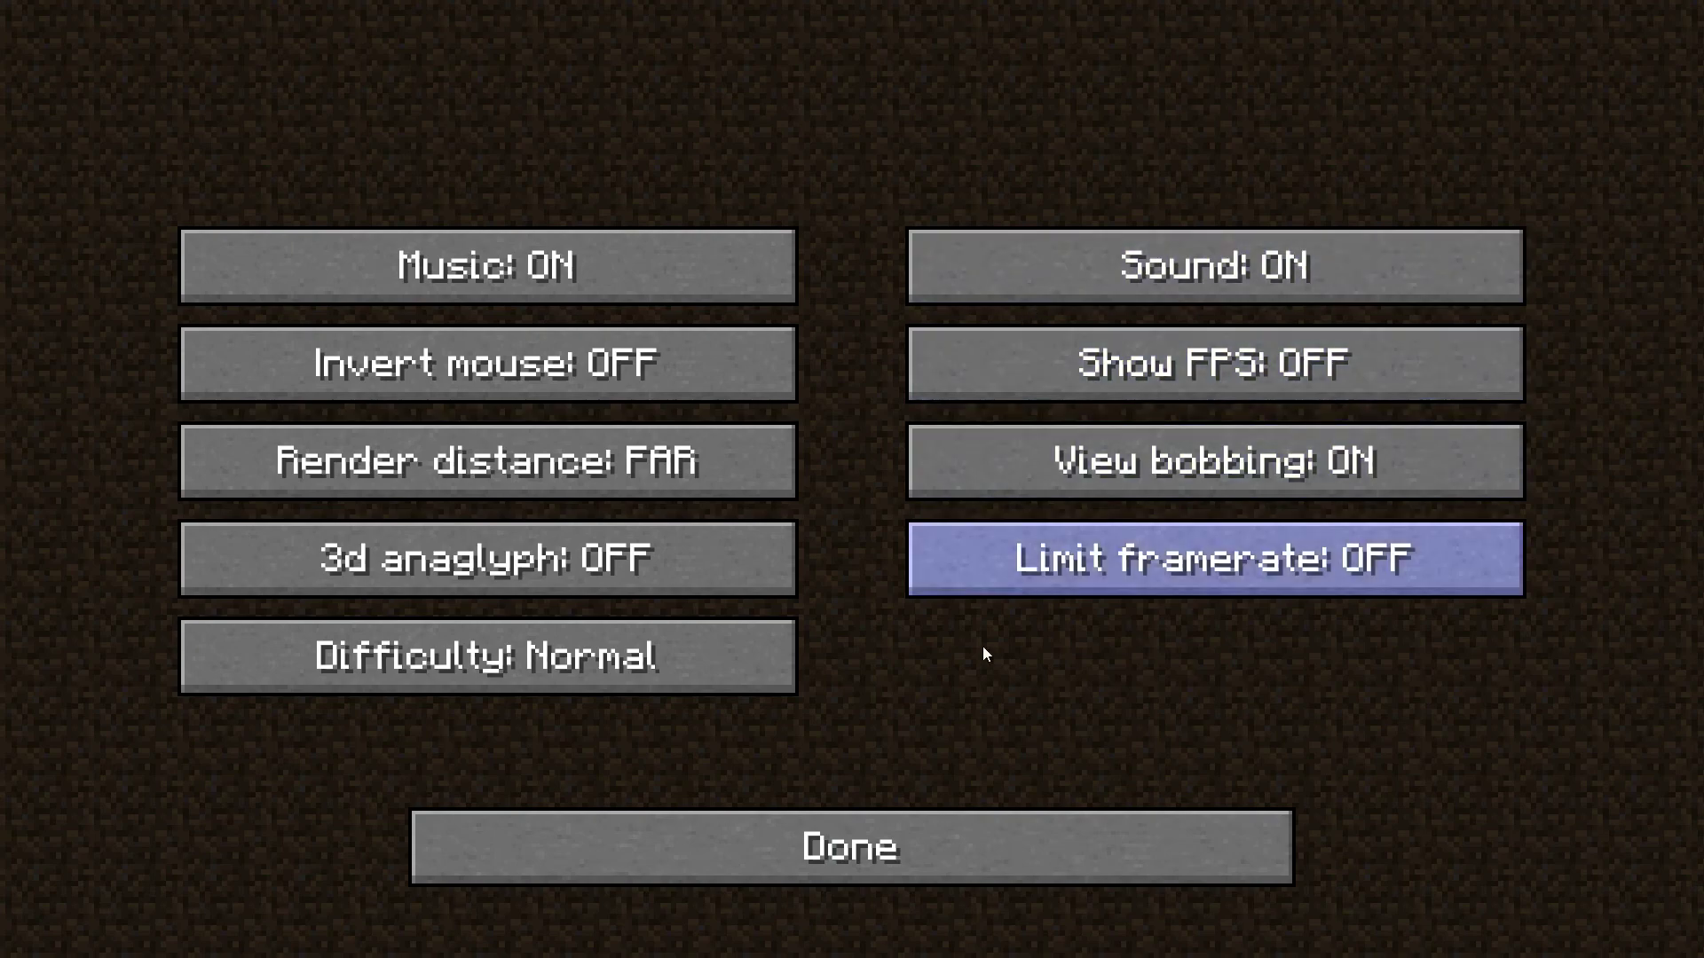
click(931, 845)
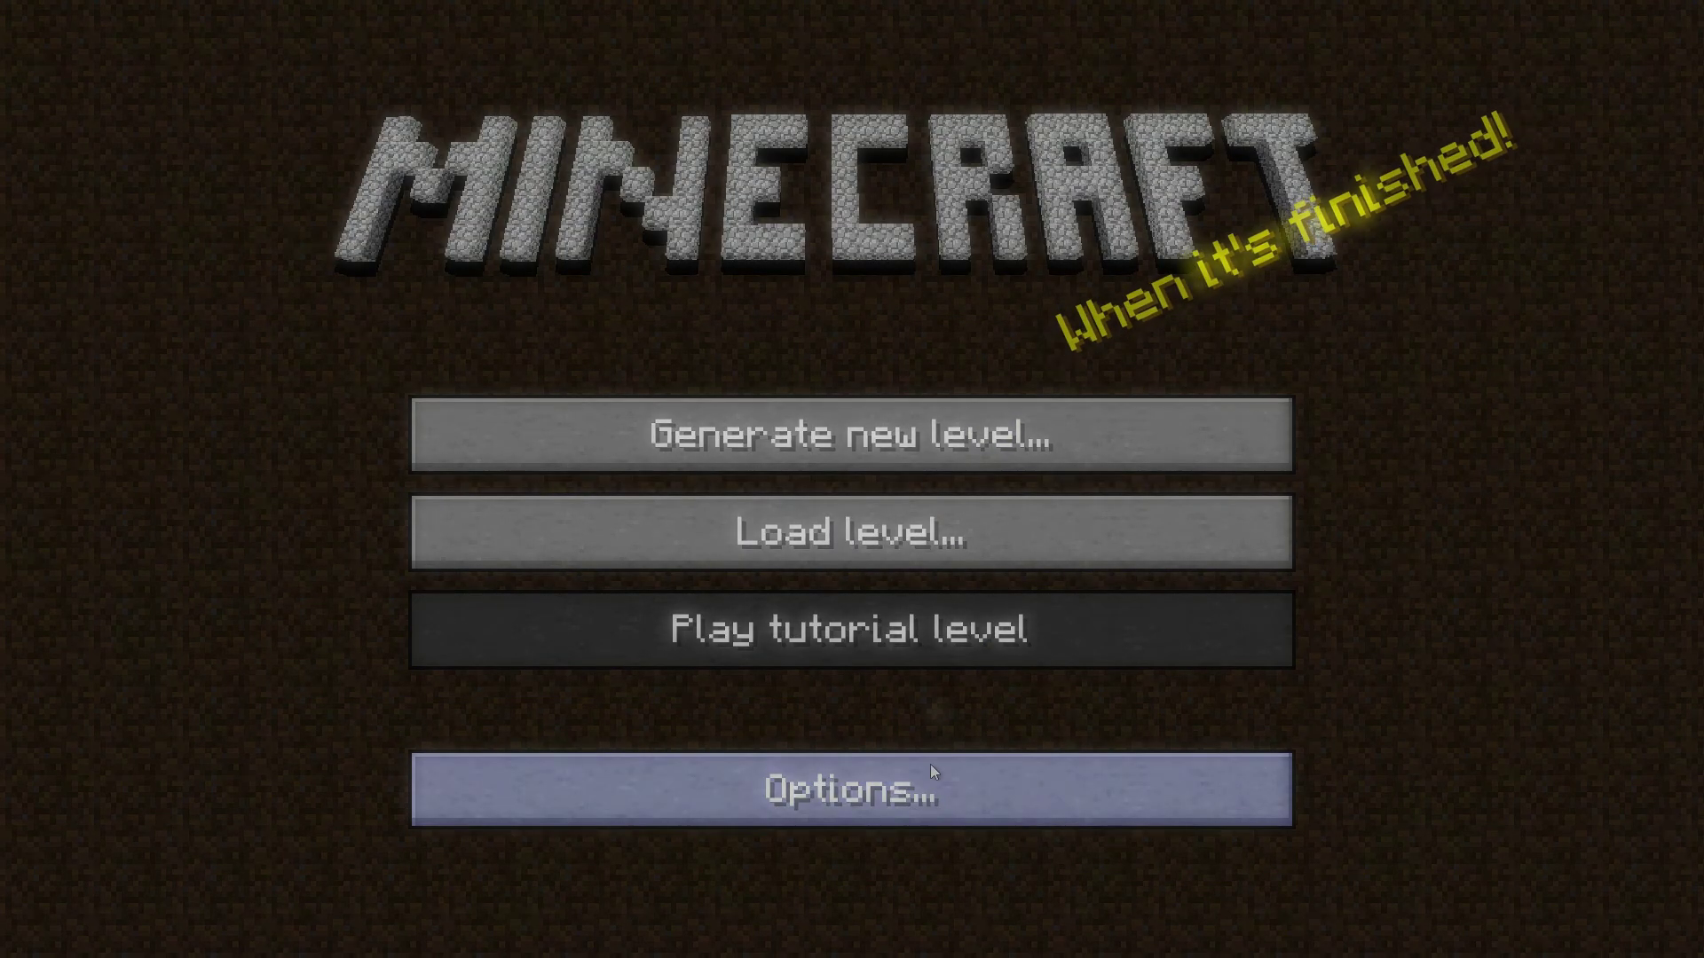